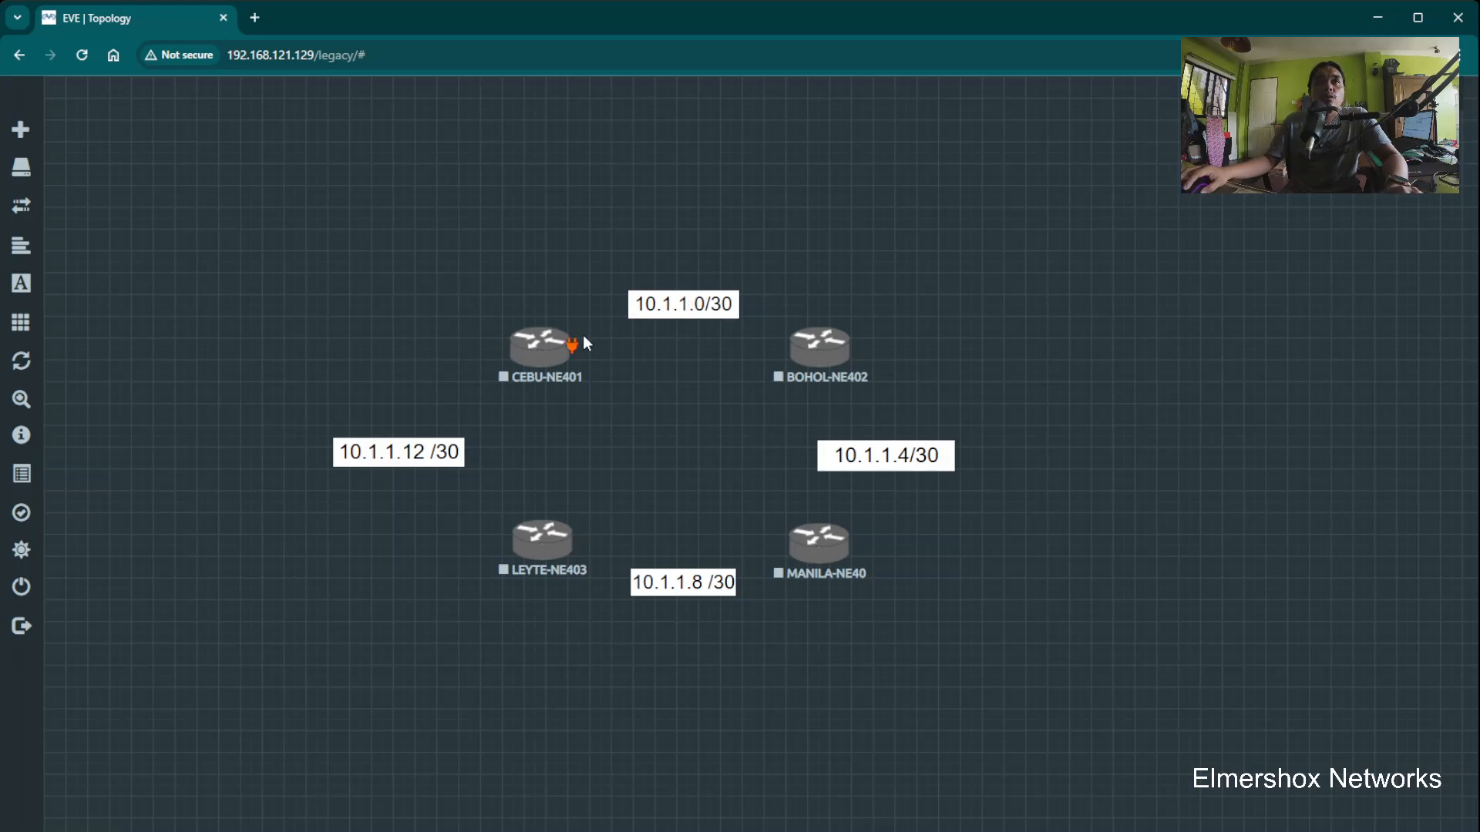
Connect CEBU-NE401 interface e1/0/0 to BOHOL-NE402 interface e1/0/0
mouse_move(566, 350)
drag(572, 350, 843, 352)
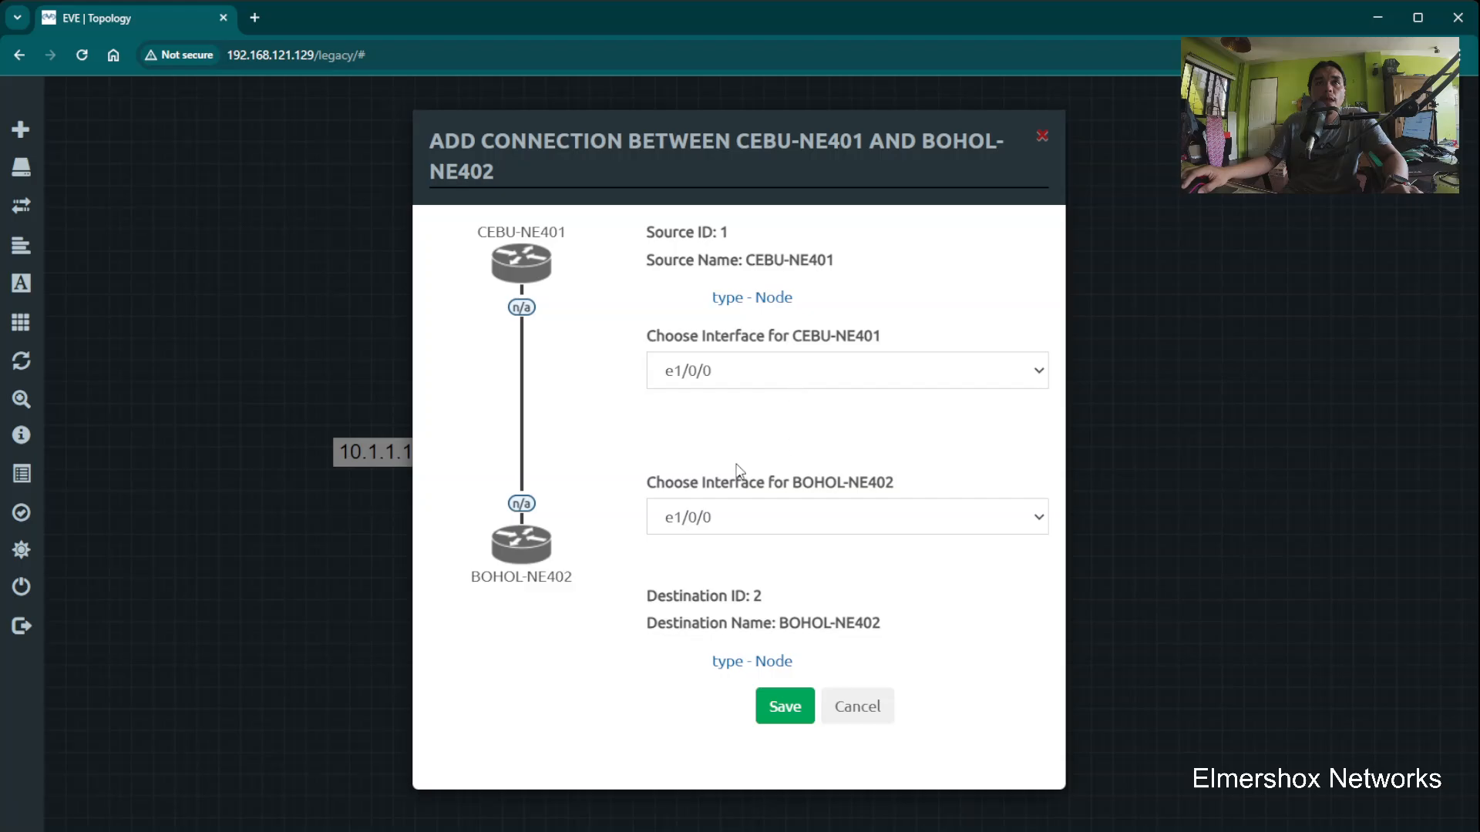
click(768, 371)
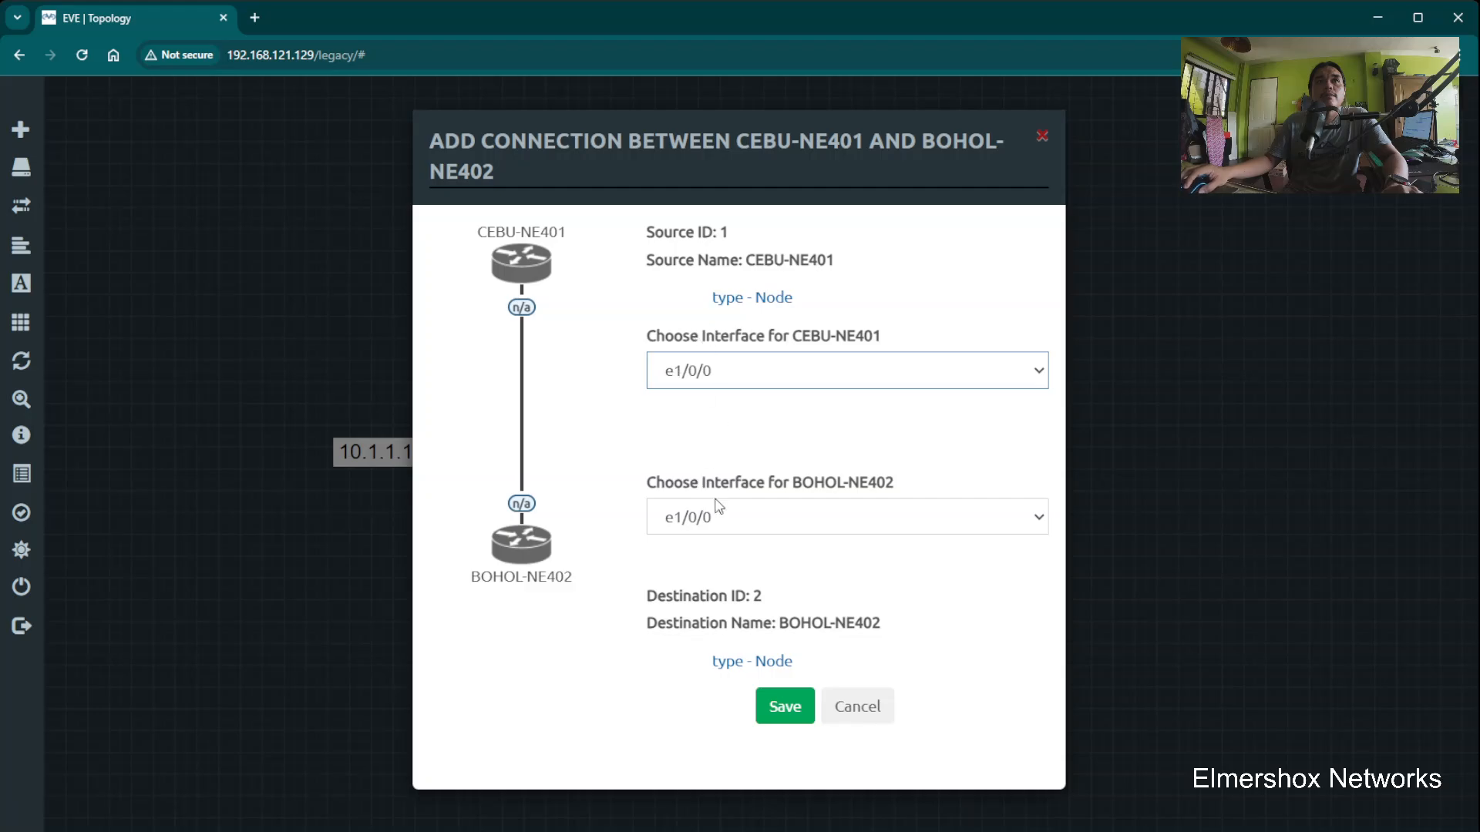
click(784, 707)
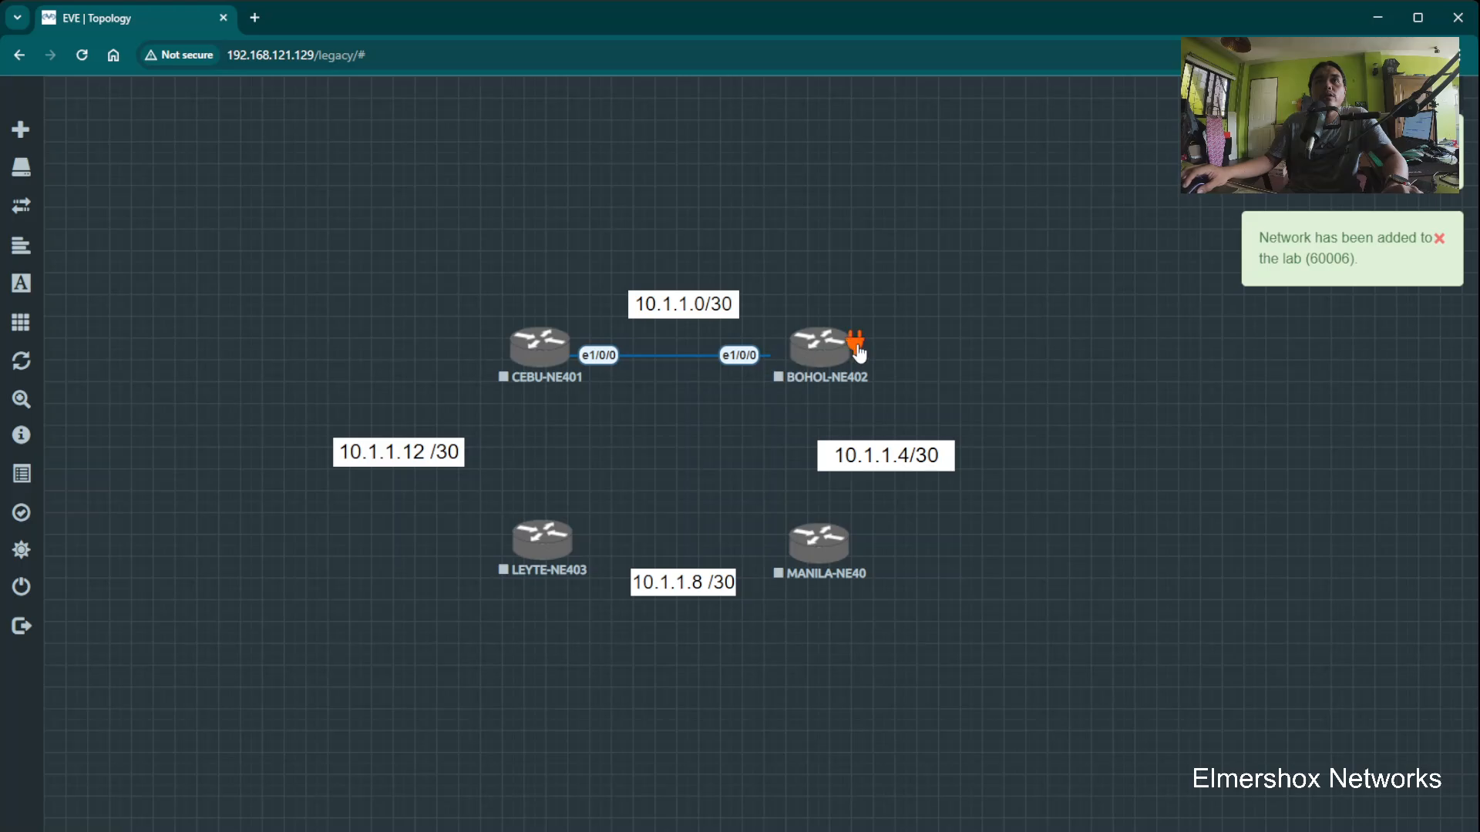
Connect BOHOL-NE402 to MANILA-NE40 using e1/0/1 on both ends and align MANILA-NE40 directly below BOHOL-NE402
drag(841, 361, 845, 552)
click(759, 524)
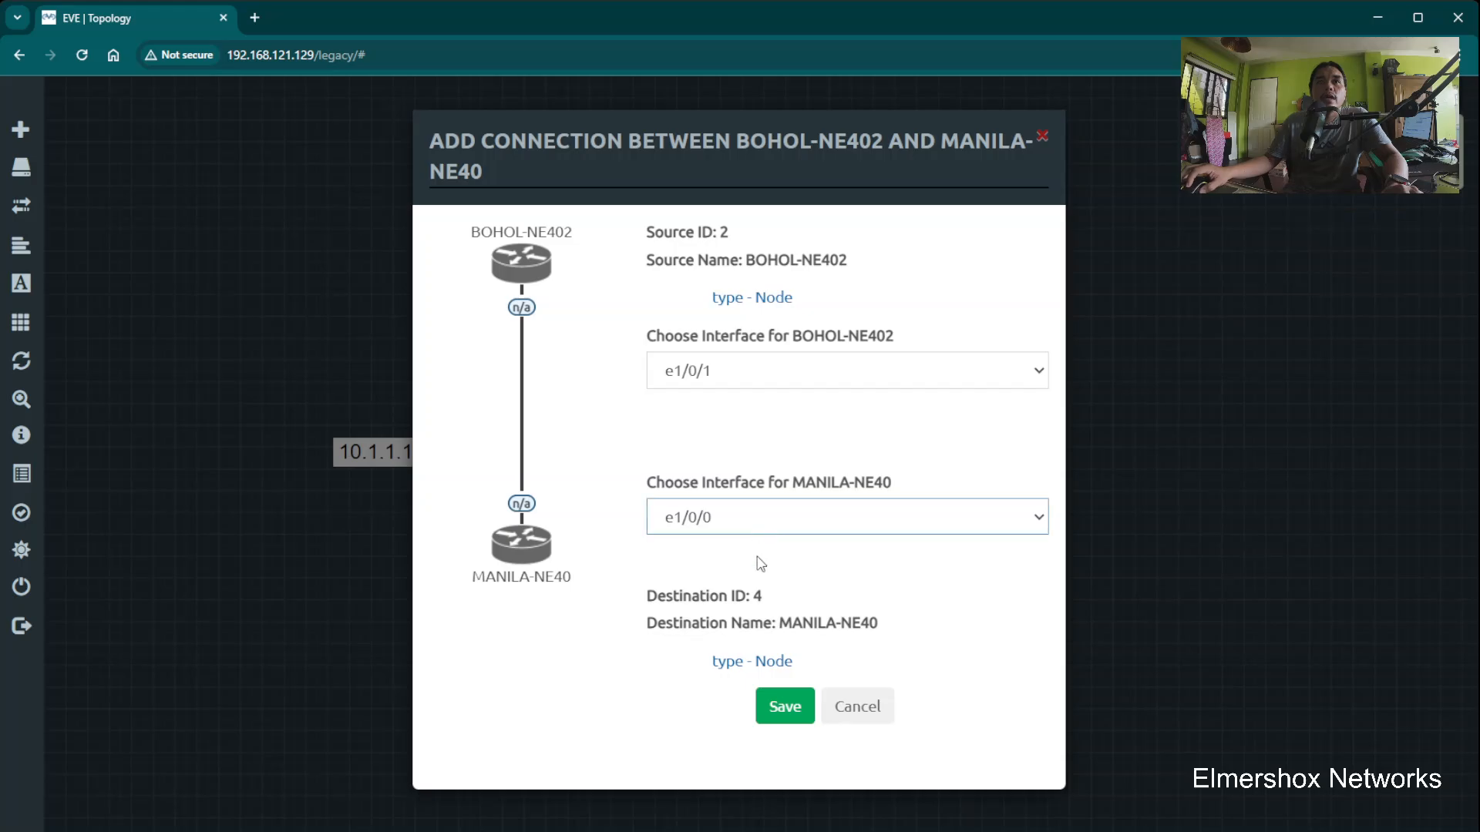
click(762, 561)
click(786, 713)
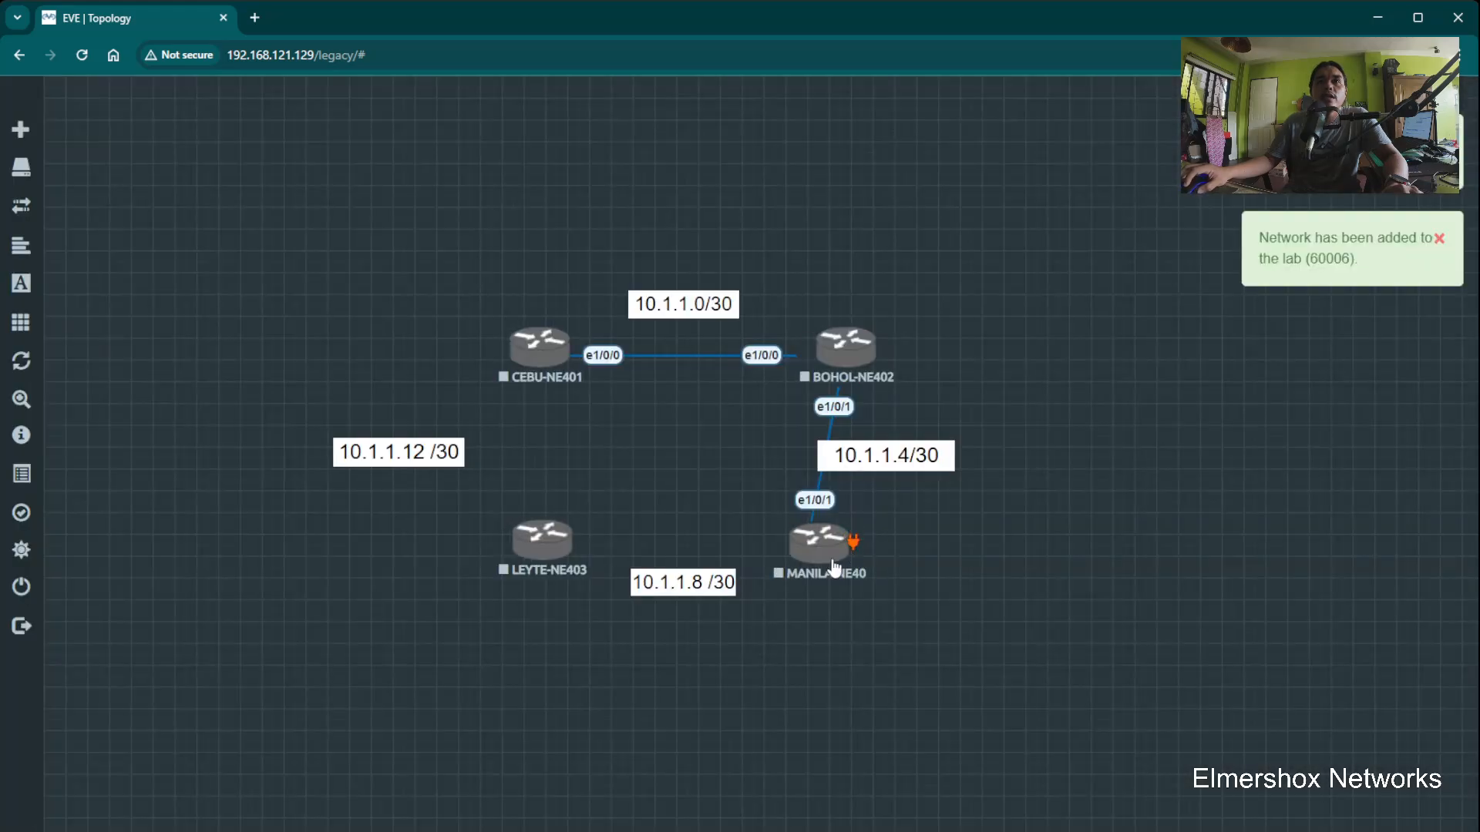
drag(835, 567, 846, 556)
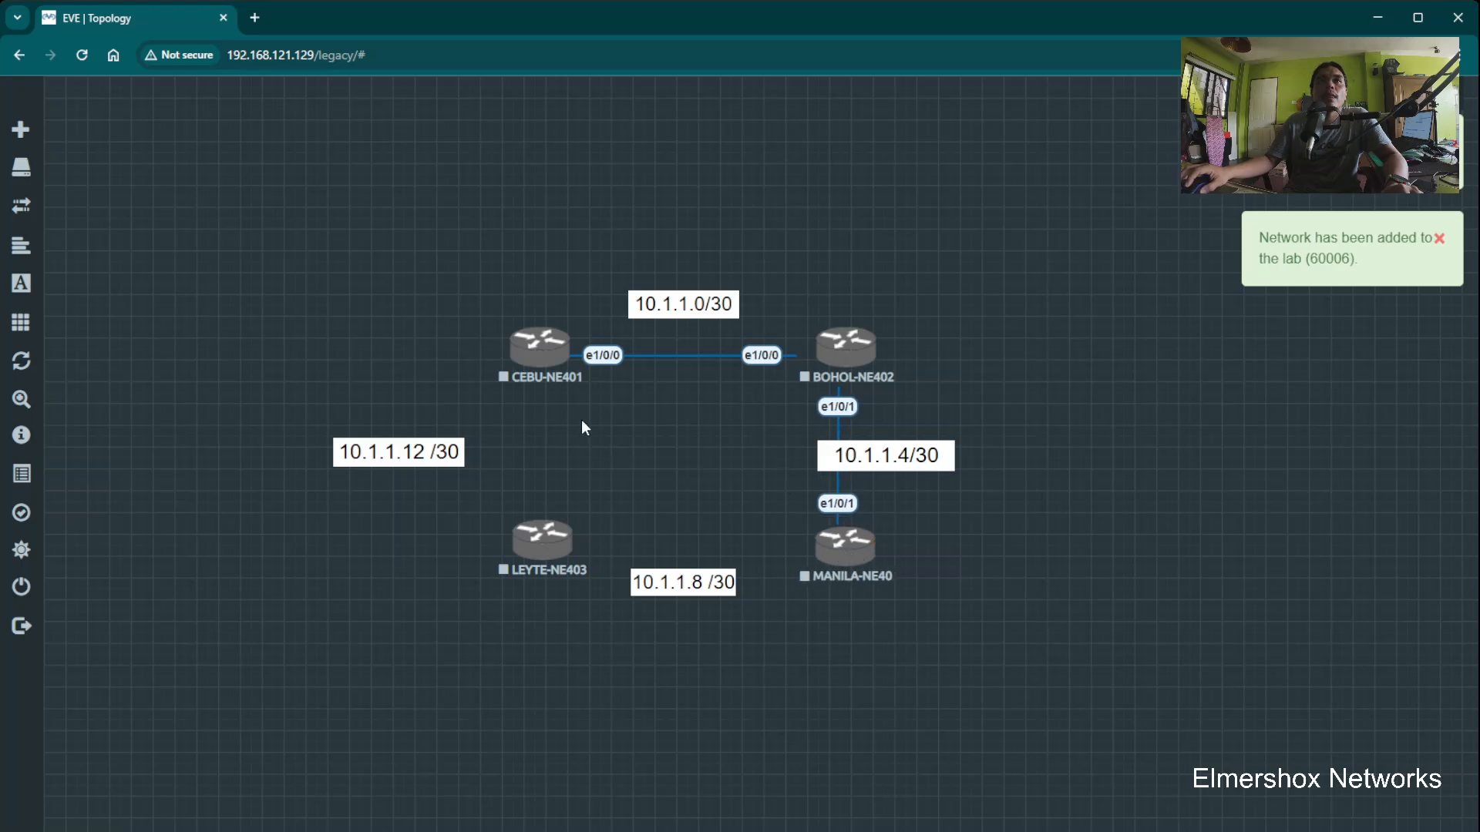
Connect CEBU-NE401 interface e1/0/1 to LEYTE-NE403 interface e1/0/1
mouse_move(571, 355)
drag(571, 354, 543, 539)
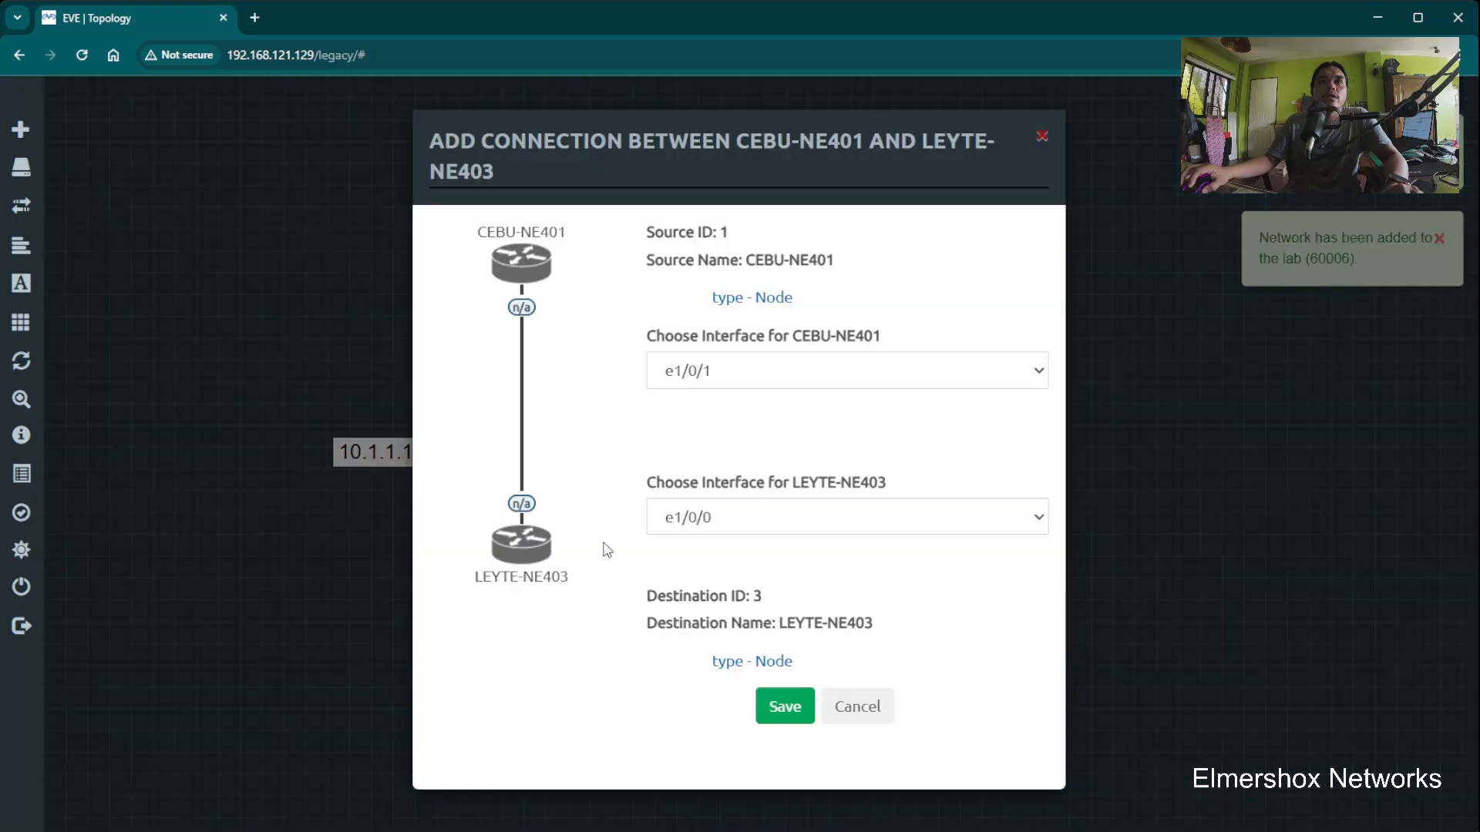
click(720, 531)
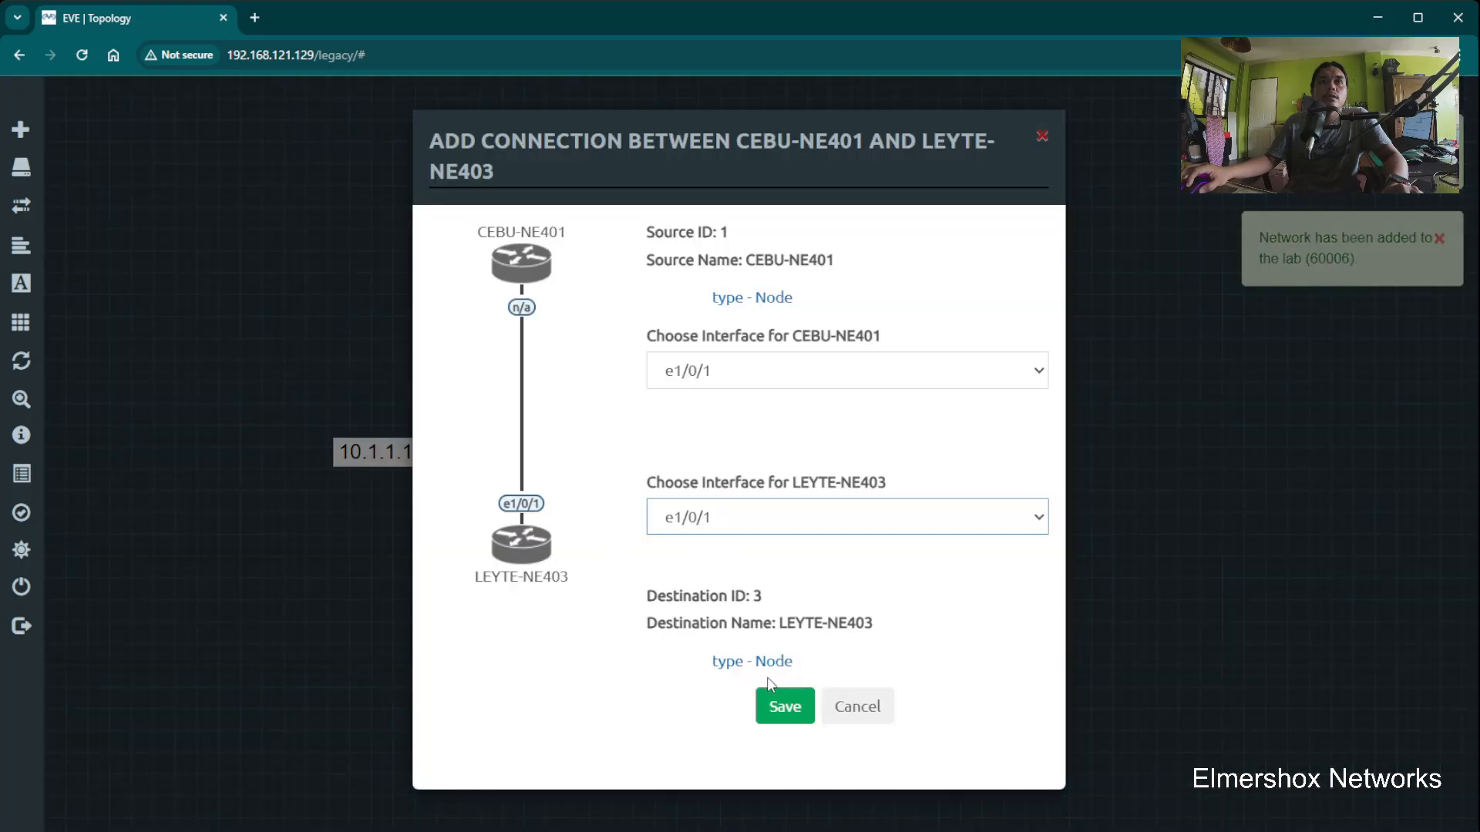
click(774, 703)
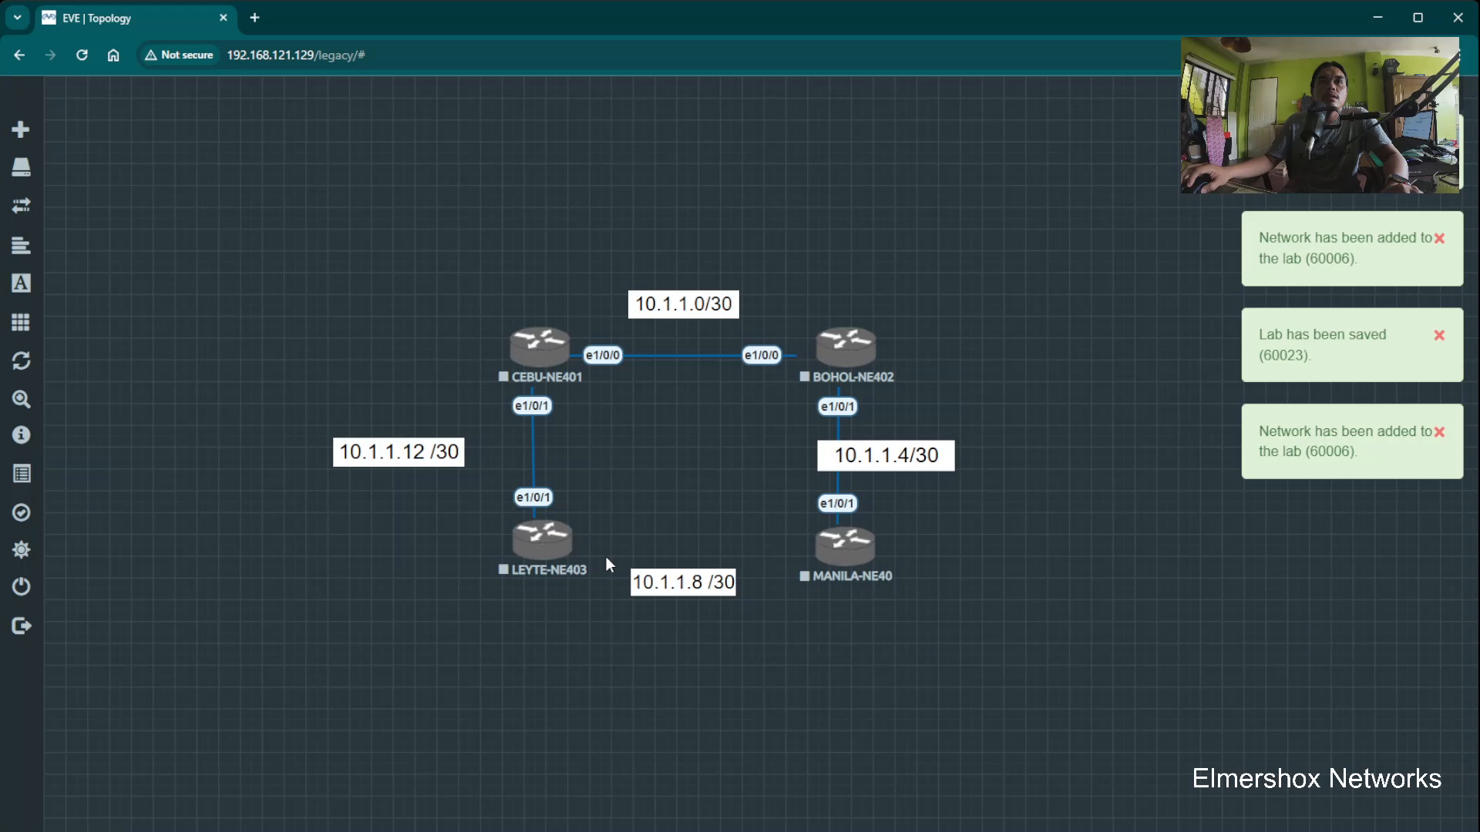
Connect LEYTE-NE403 interface e1/0/0 to MANILA-NE40 interface e1/0/0
mouse_move(577, 545)
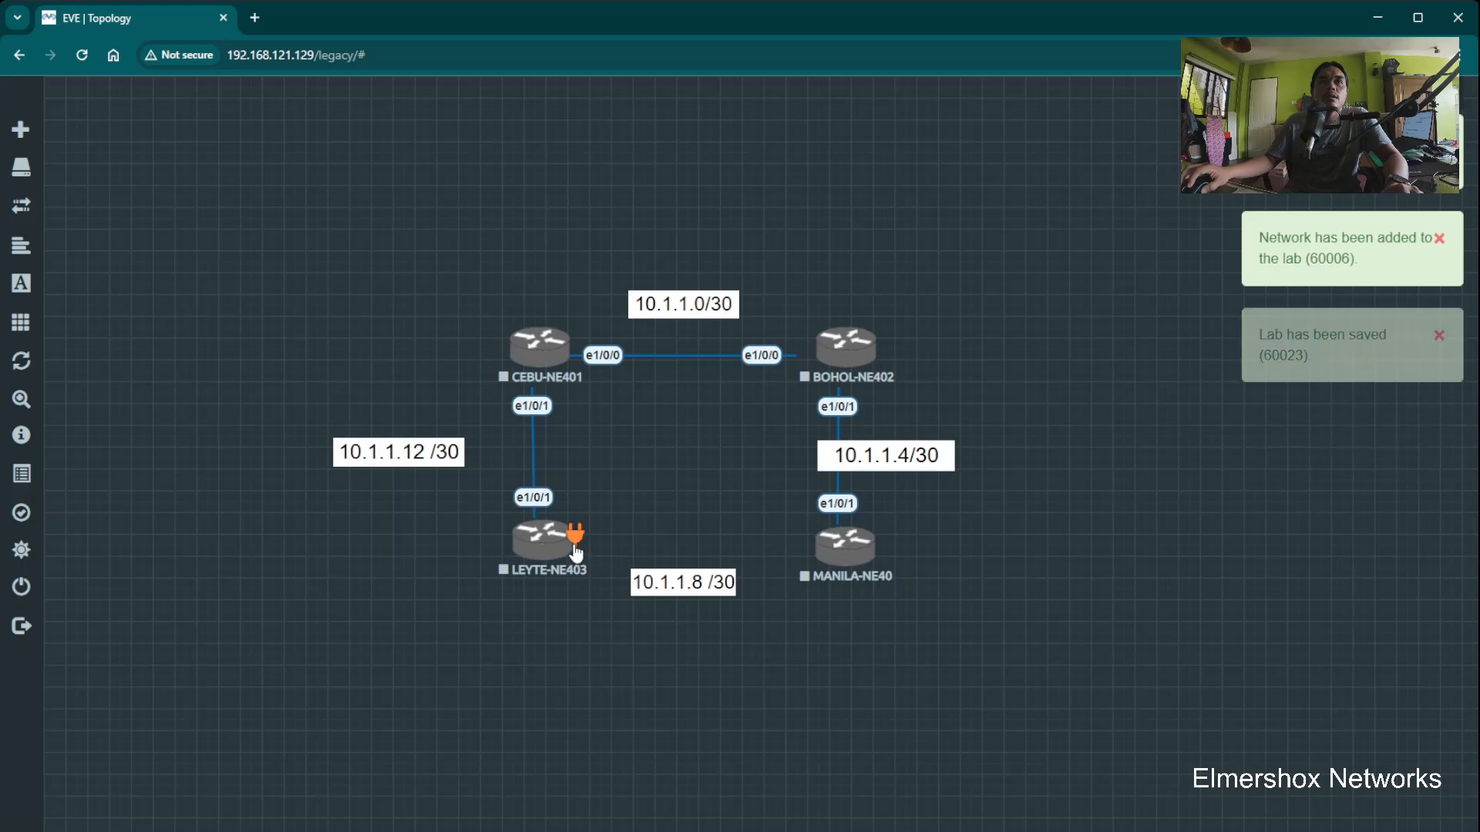
drag(577, 545, 857, 559)
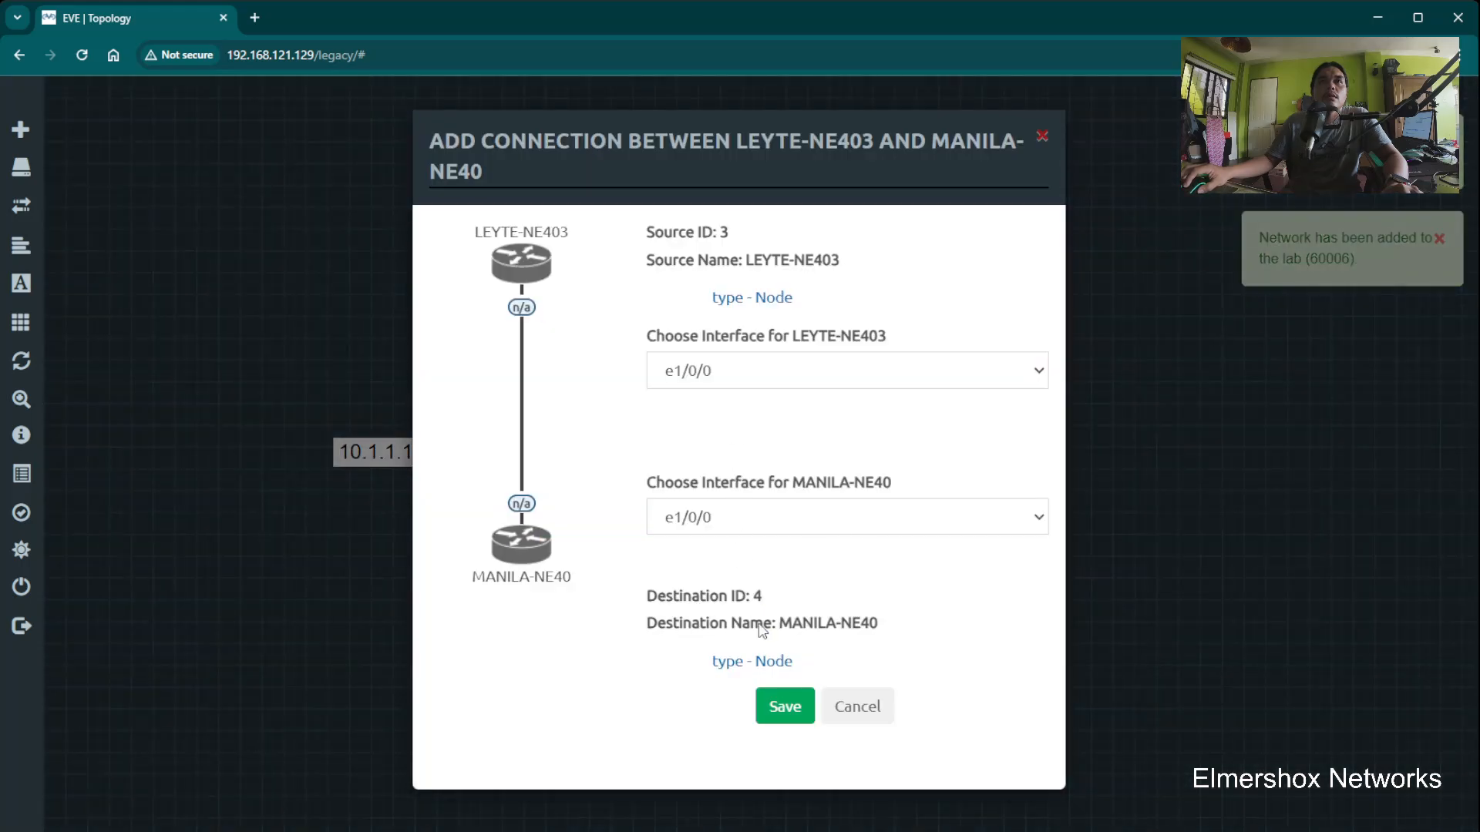
click(792, 706)
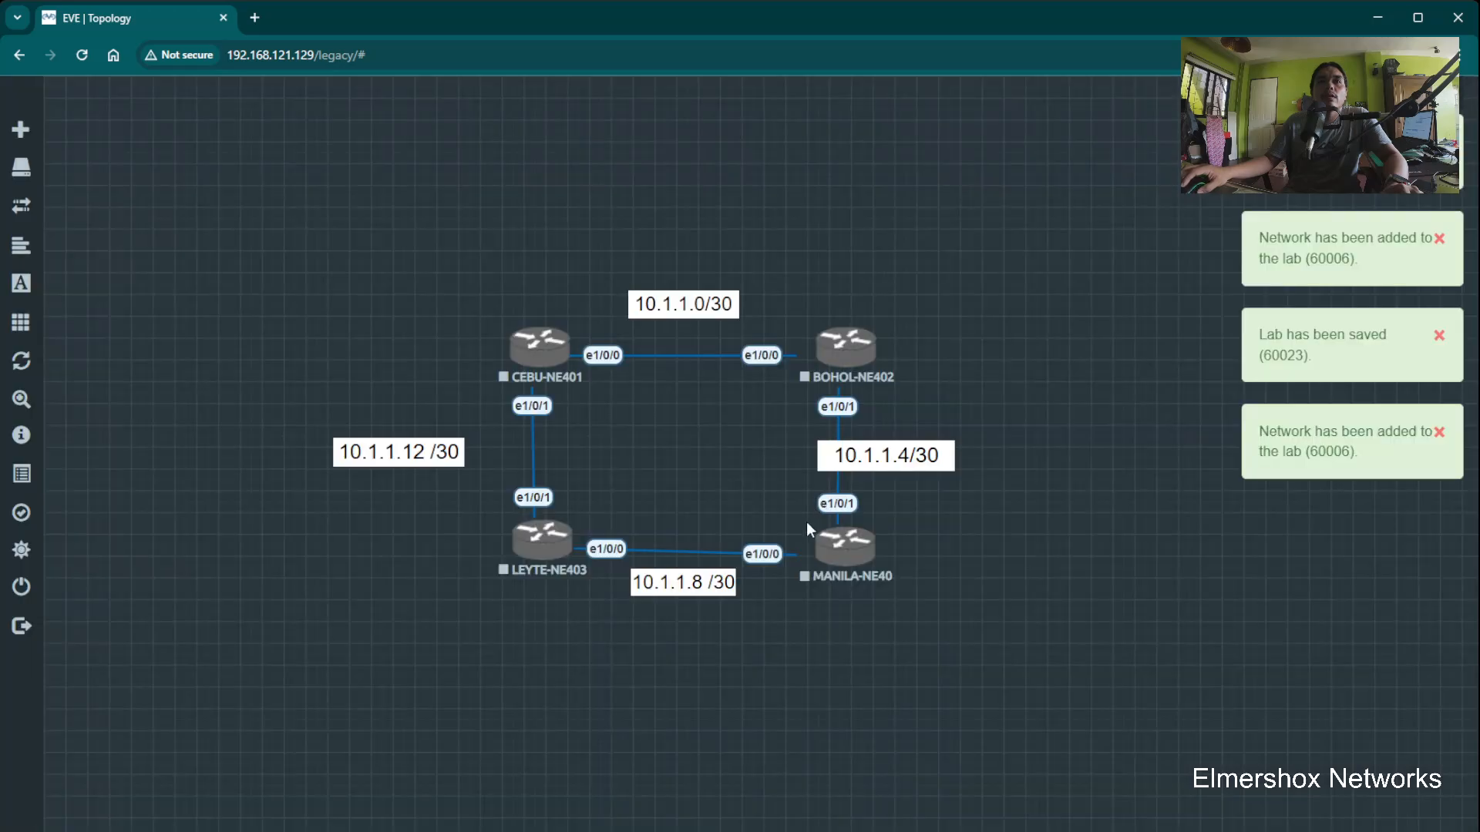
Straighten the links by nudging MANILA-NE40 and LEYTE-NE403, and move the 10.1.1.0/30 and 10.1.1.4/30 labels clear of their links
drag(839, 558, 844, 552)
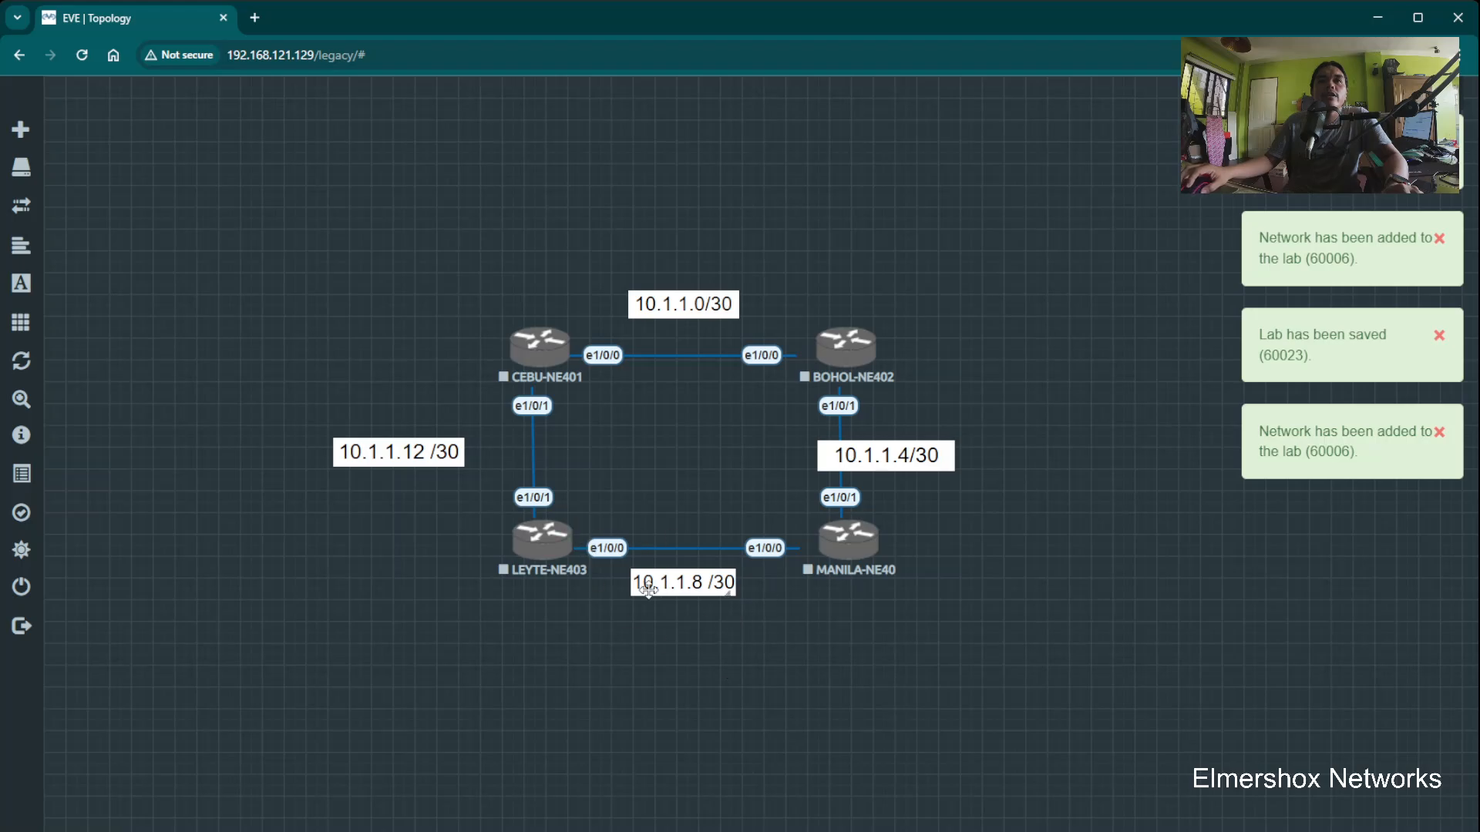
drag(539, 552, 535, 552)
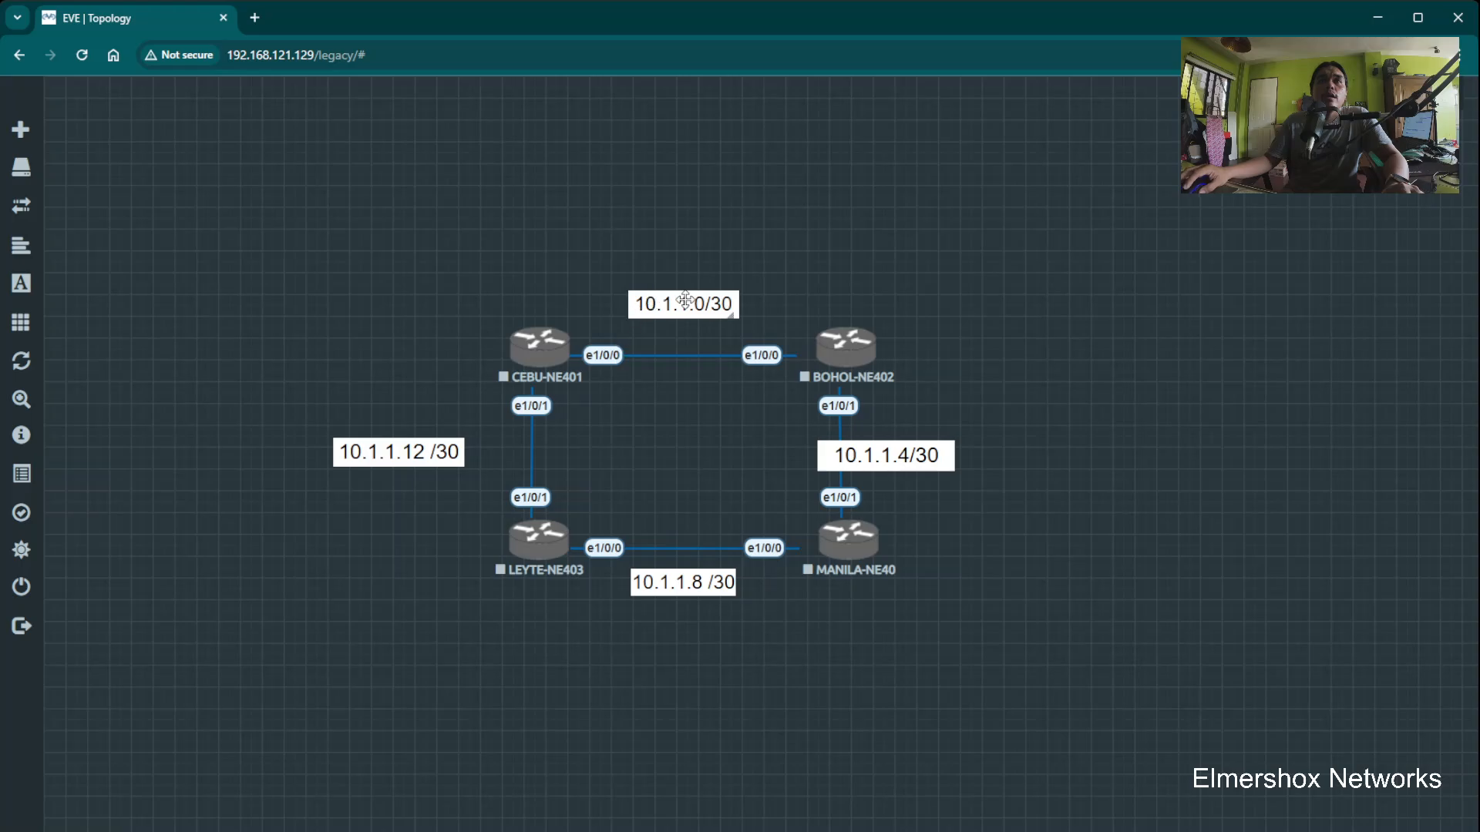
drag(686, 298, 689, 301)
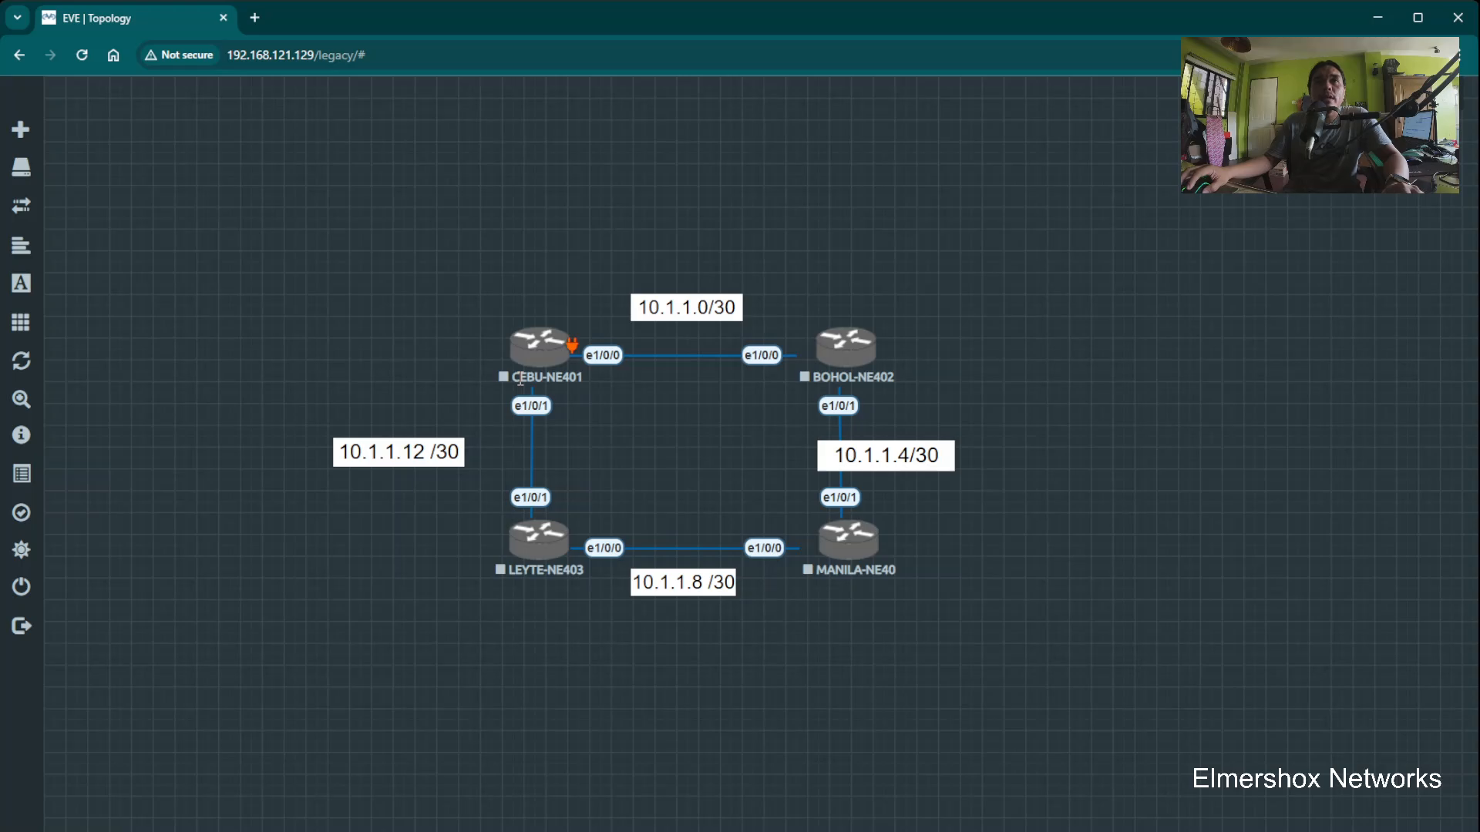
drag(914, 453, 954, 452)
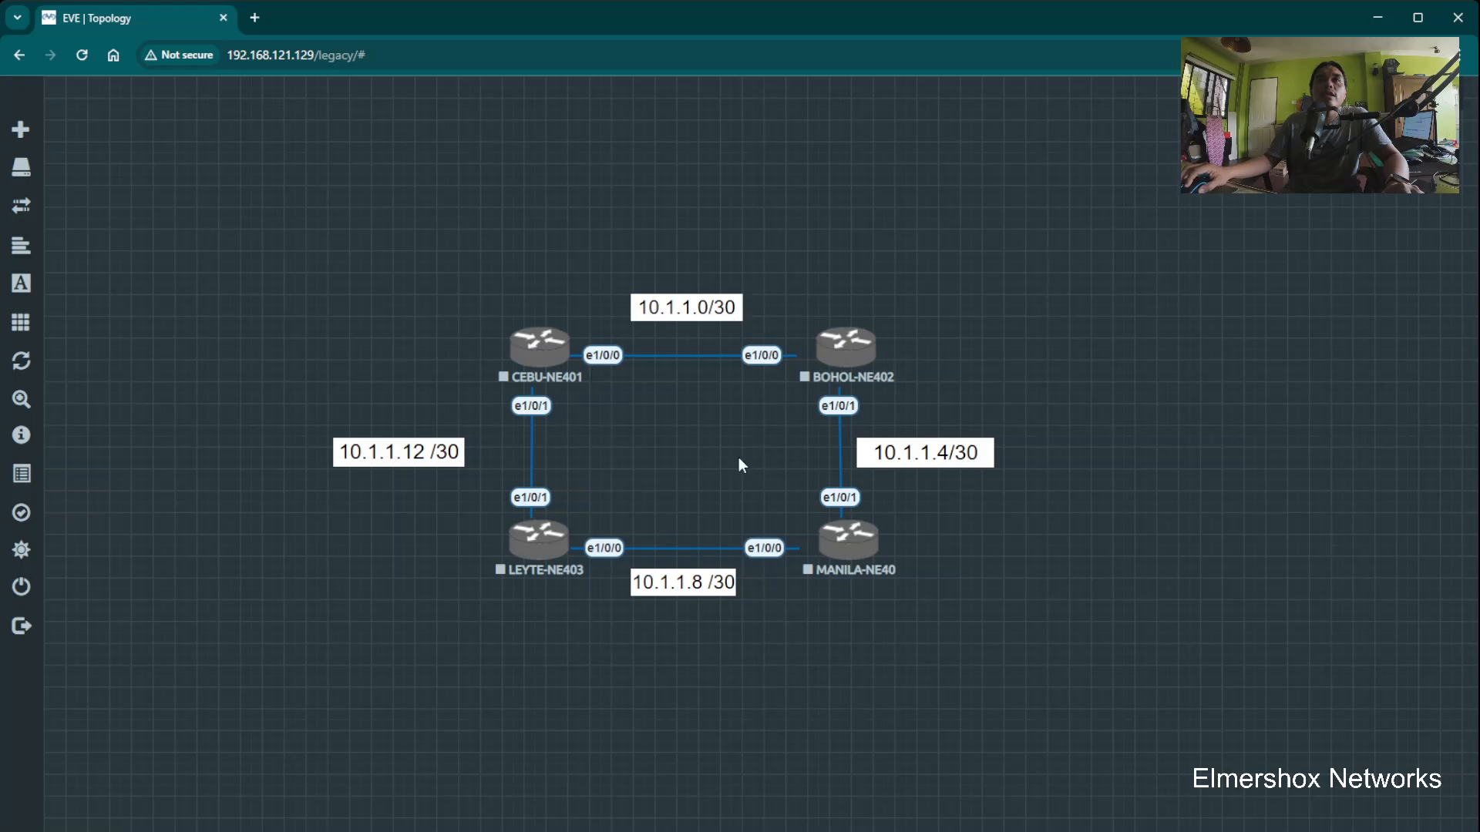
Start all four routers: CEBU-NE401, BOHOL-NE402, LEYTE-NE403 and MANILA-NE40
right_click(548, 357)
click(587, 391)
right_click(852, 361)
click(905, 399)
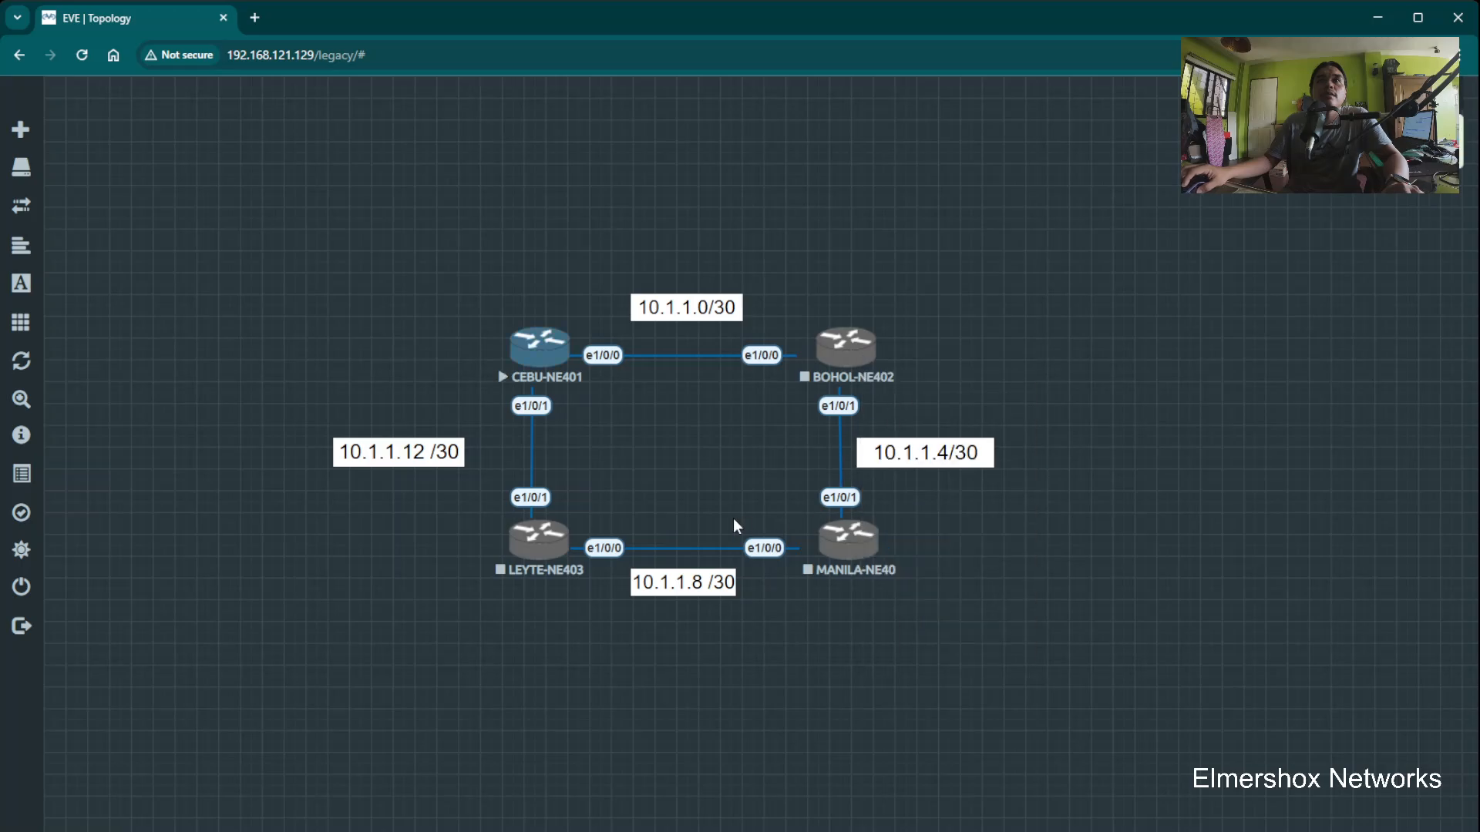
right_click(548, 534)
click(589, 568)
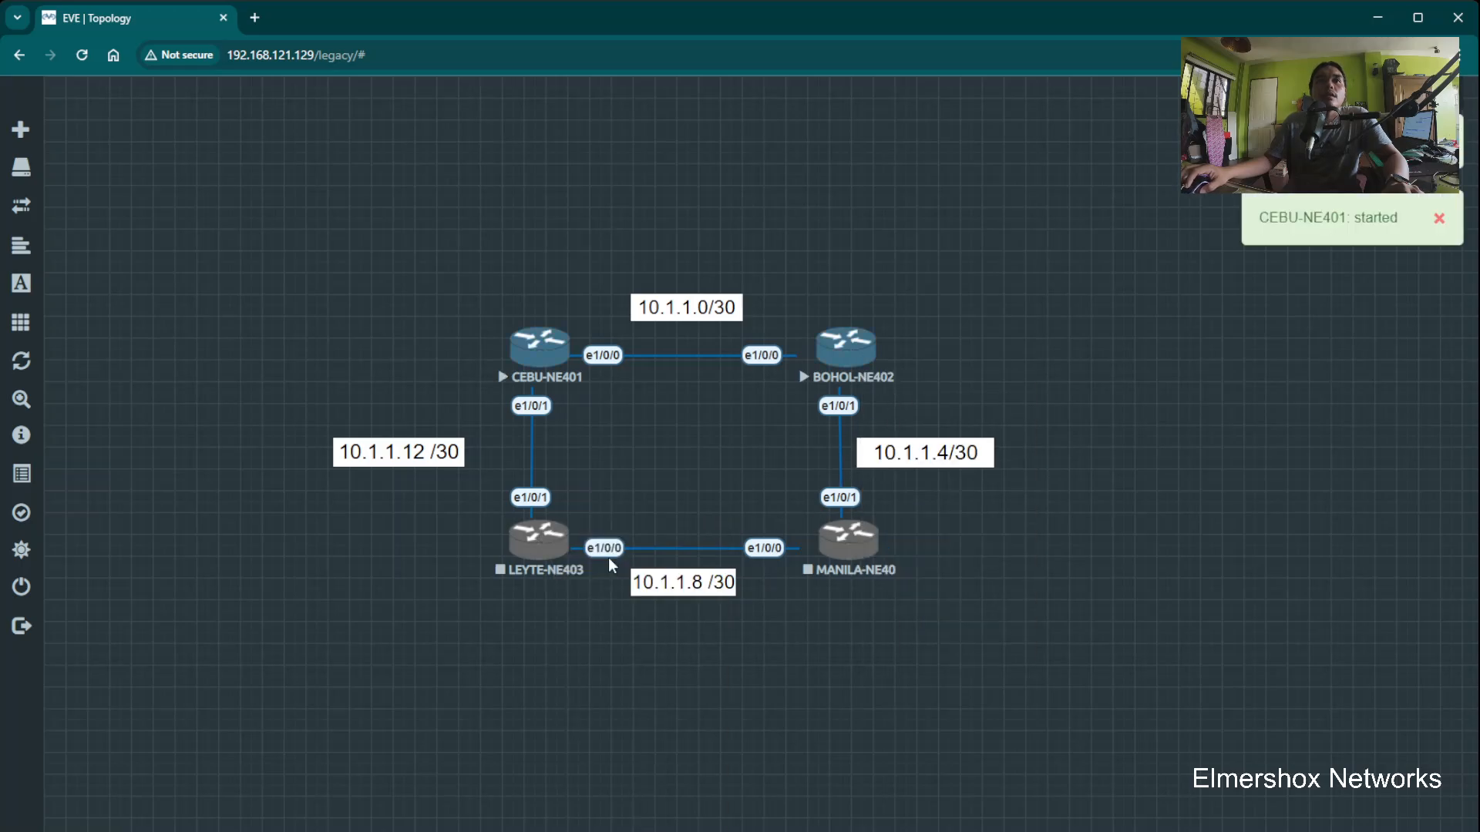
right_click(862, 549)
click(886, 568)
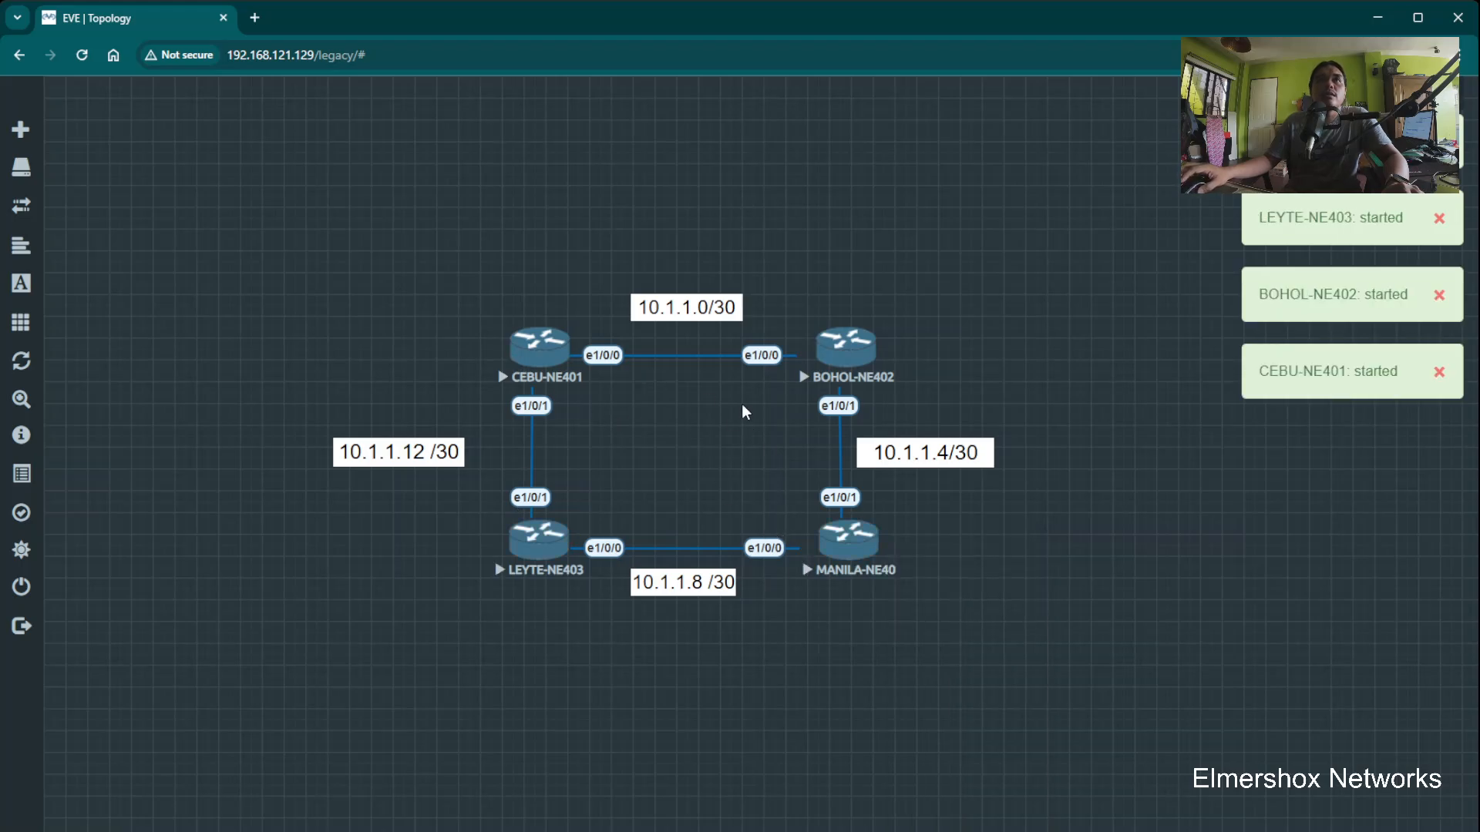
Open the CEBU-NE401 console in the SSH/Telnet client and place its window beside the CEBU-NE401 node
click(531, 343)
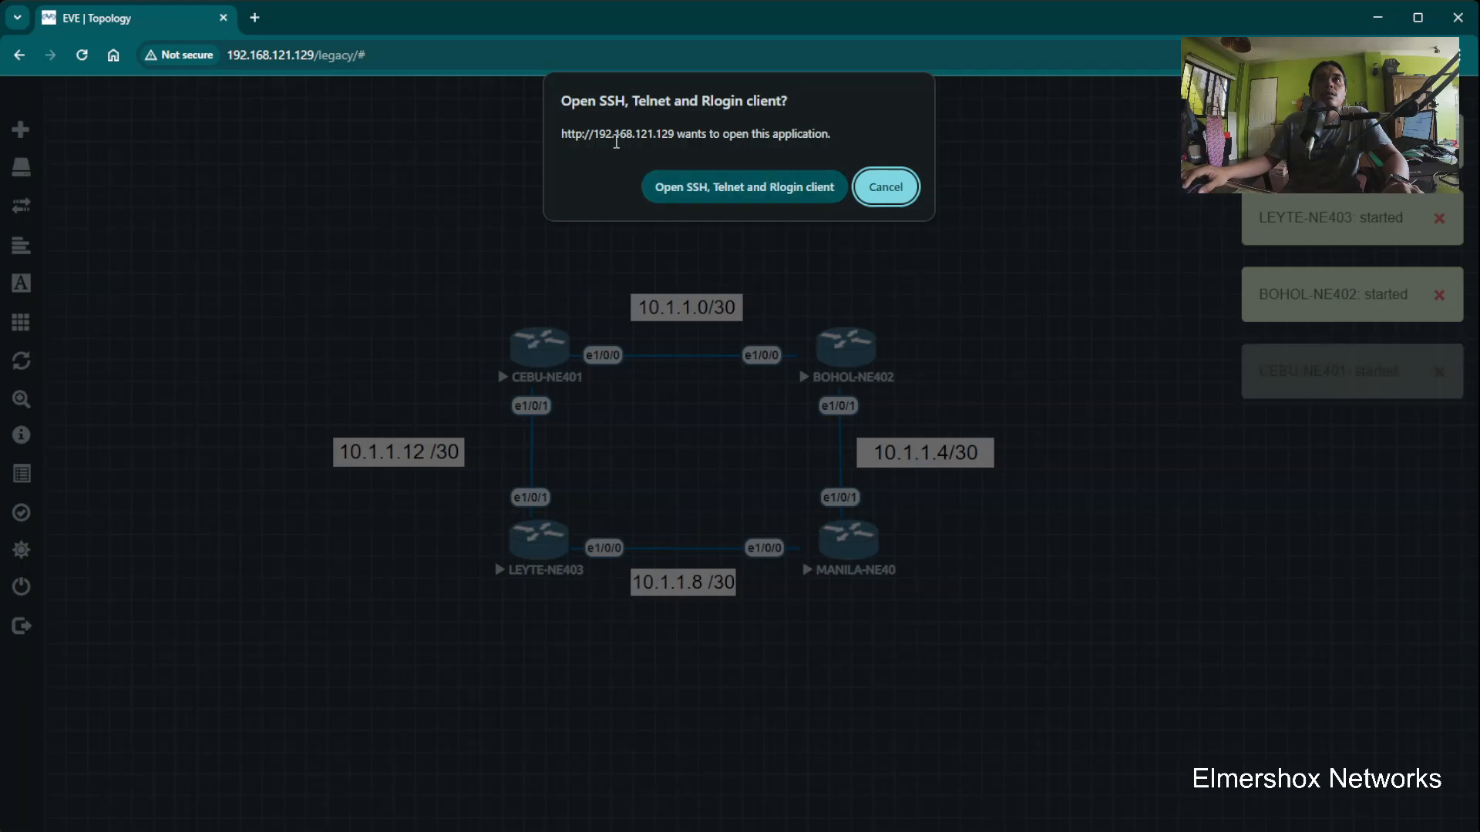
click(718, 186)
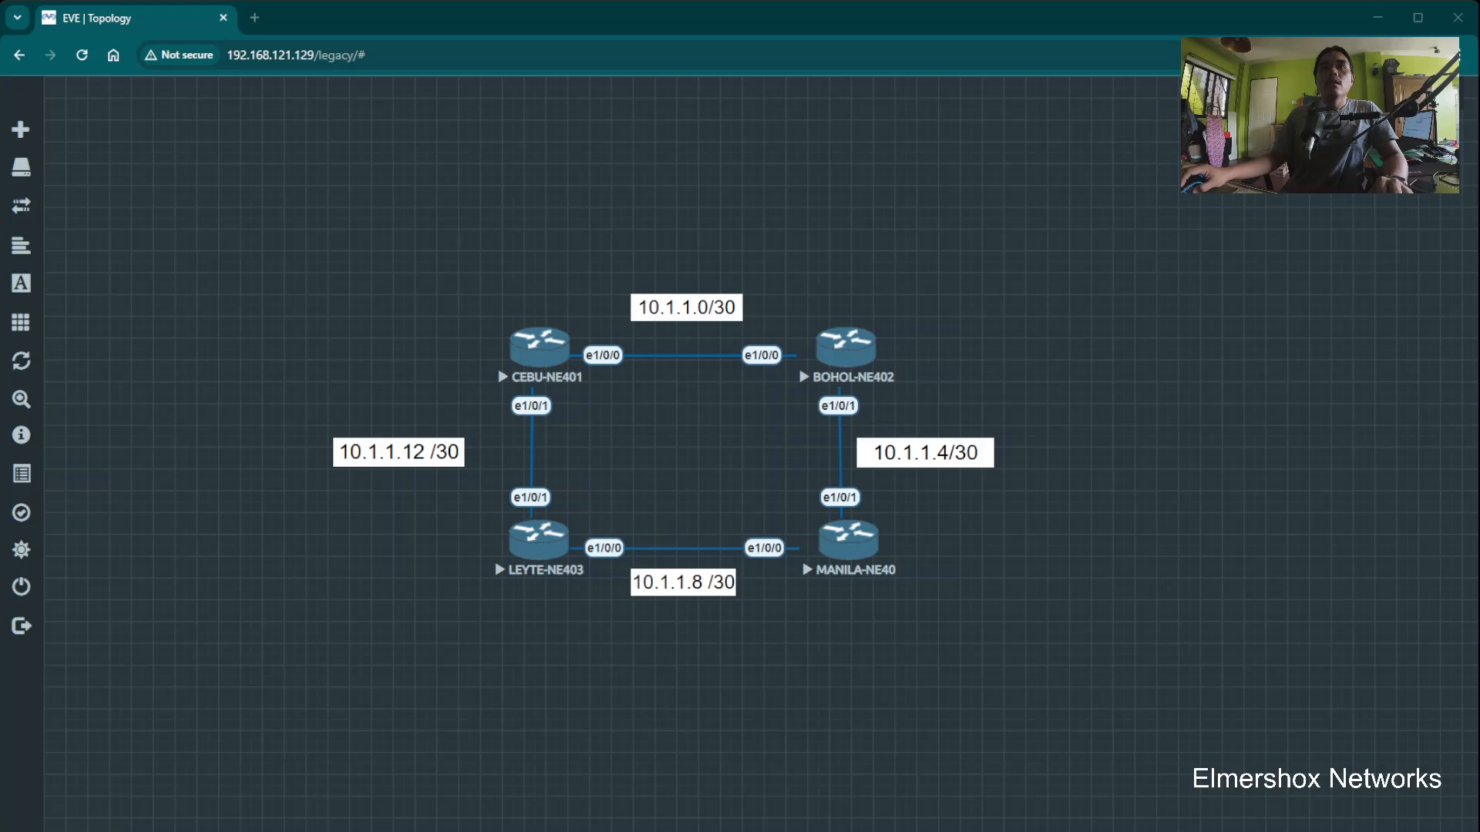
key(alt+Tab)
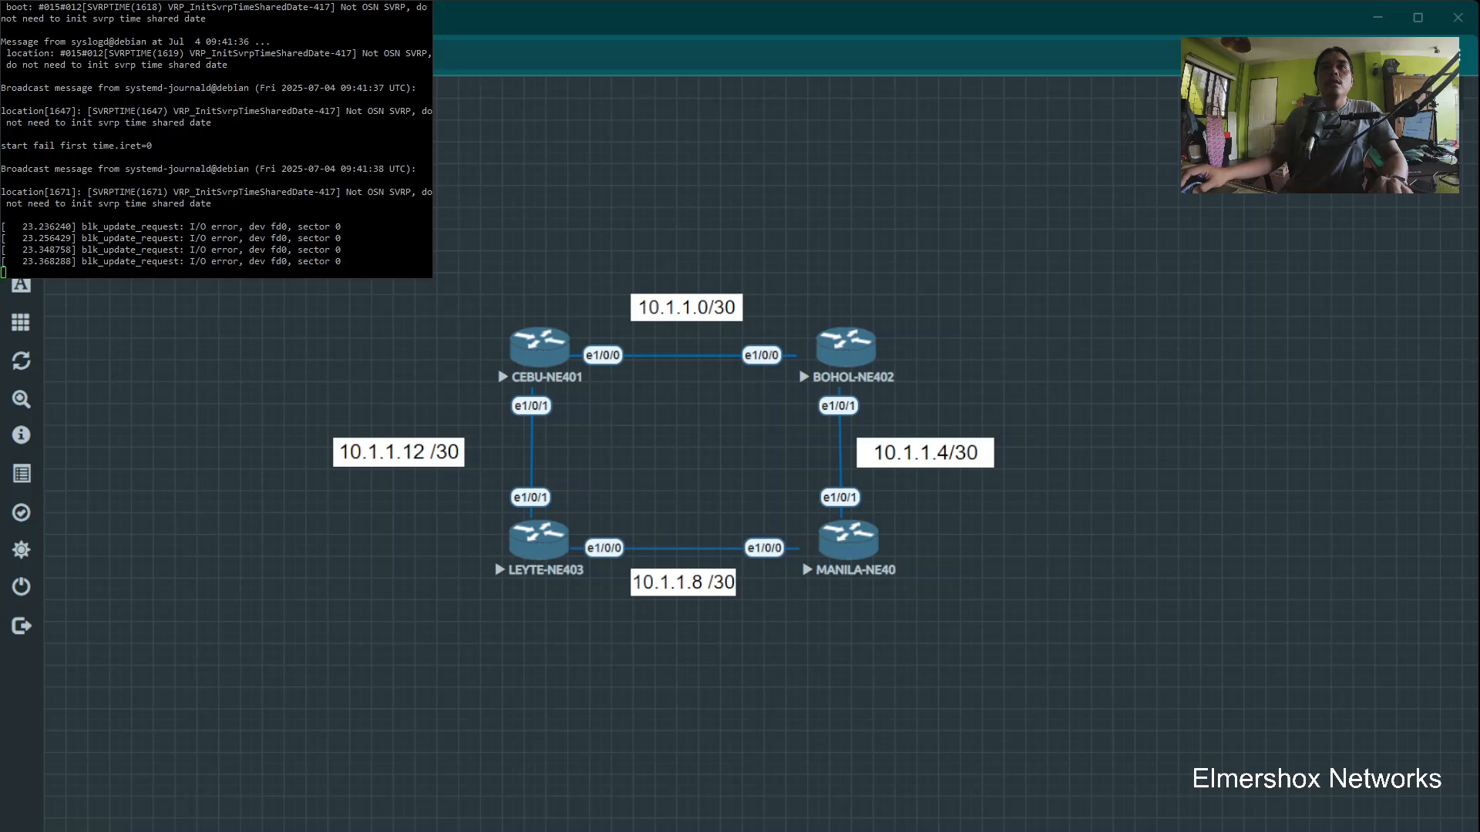
drag(215, 139, 275, 237)
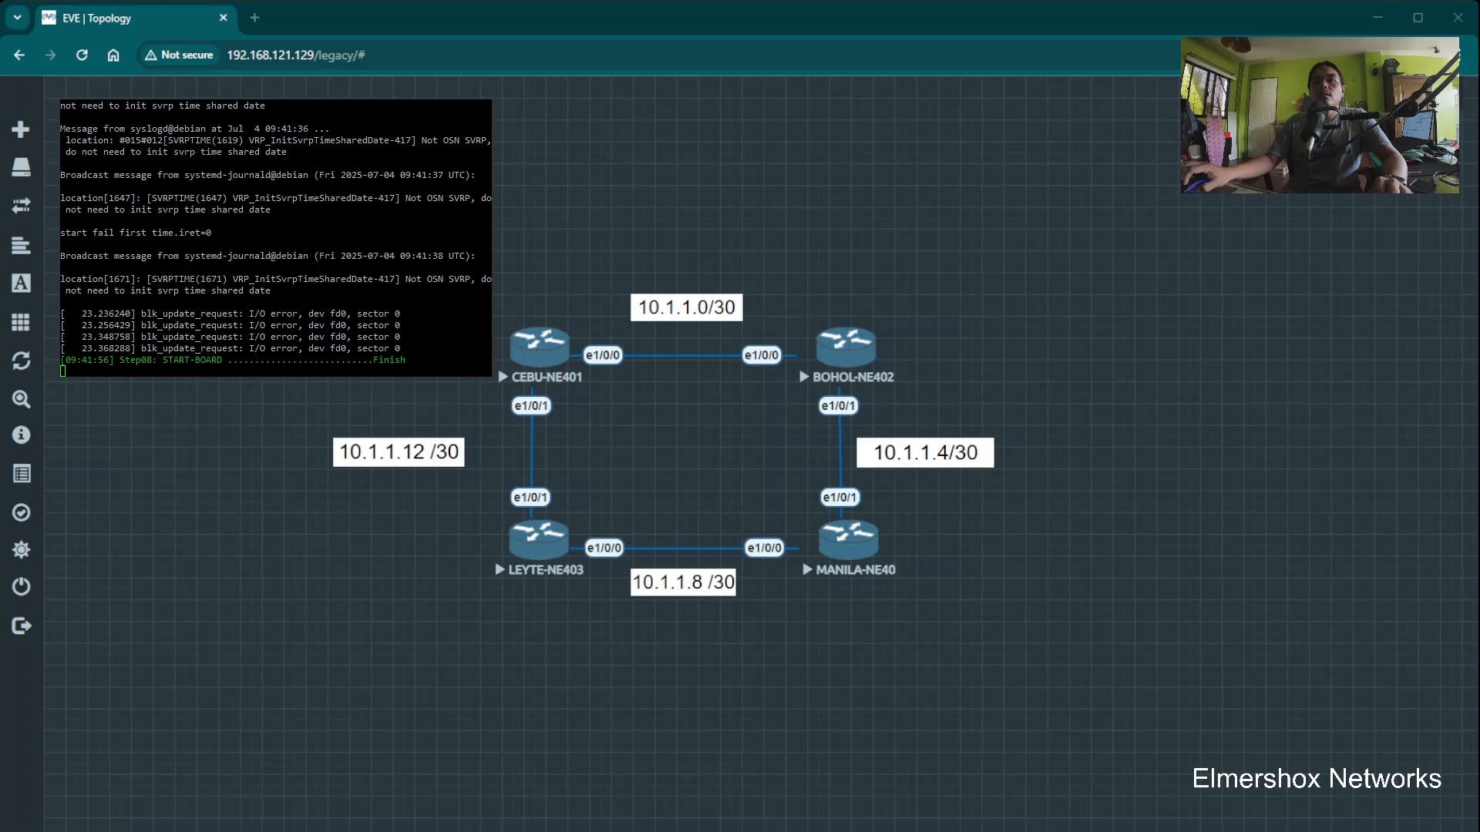
Open the consoles of LEYTE-NE403, BOHOL-NE402 and MANILA-NE40, and place a console window beside LEYTE-NE403
click(539, 555)
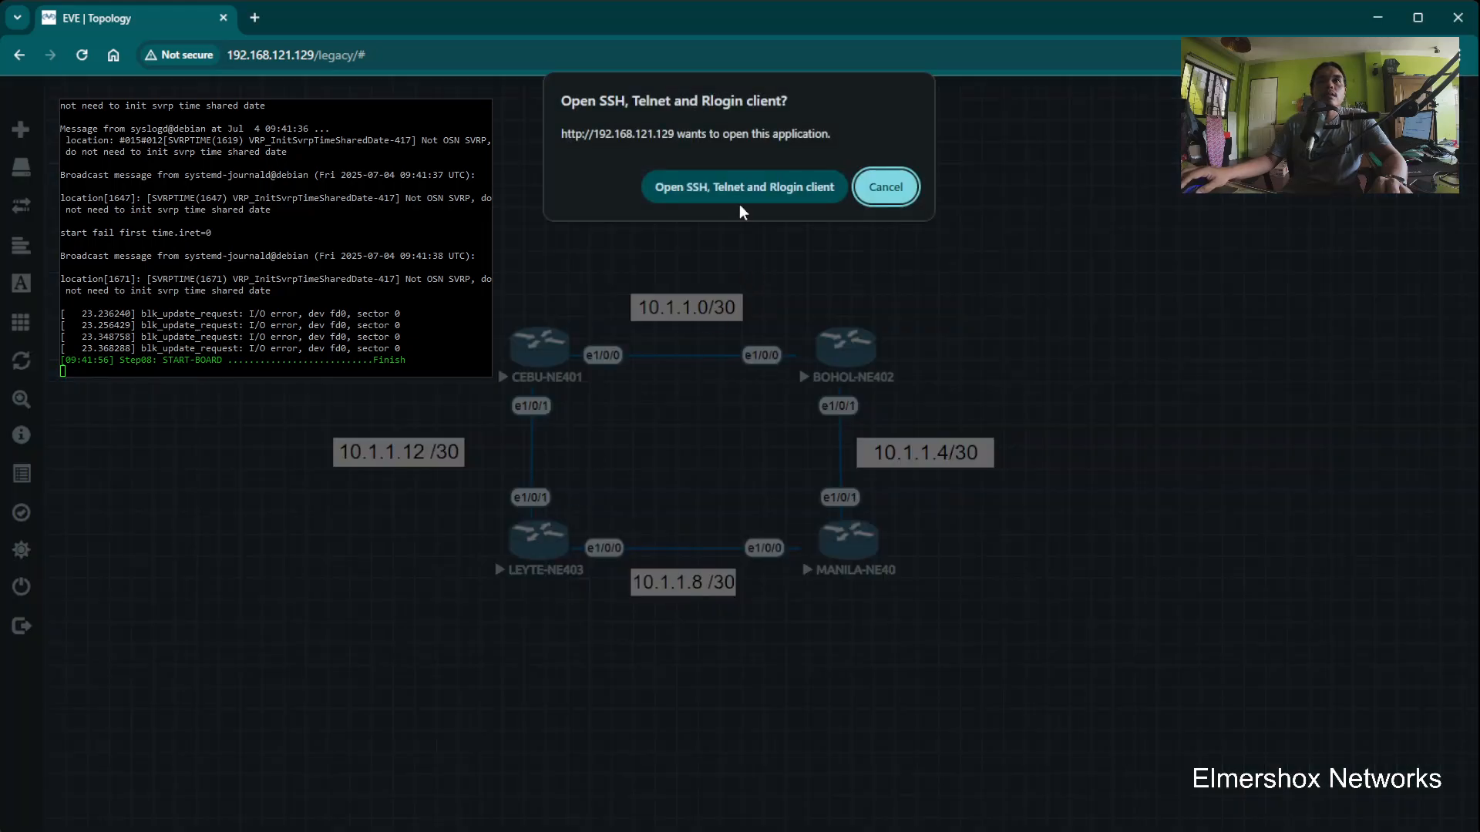
key(Escape)
click(838, 349)
click(792, 177)
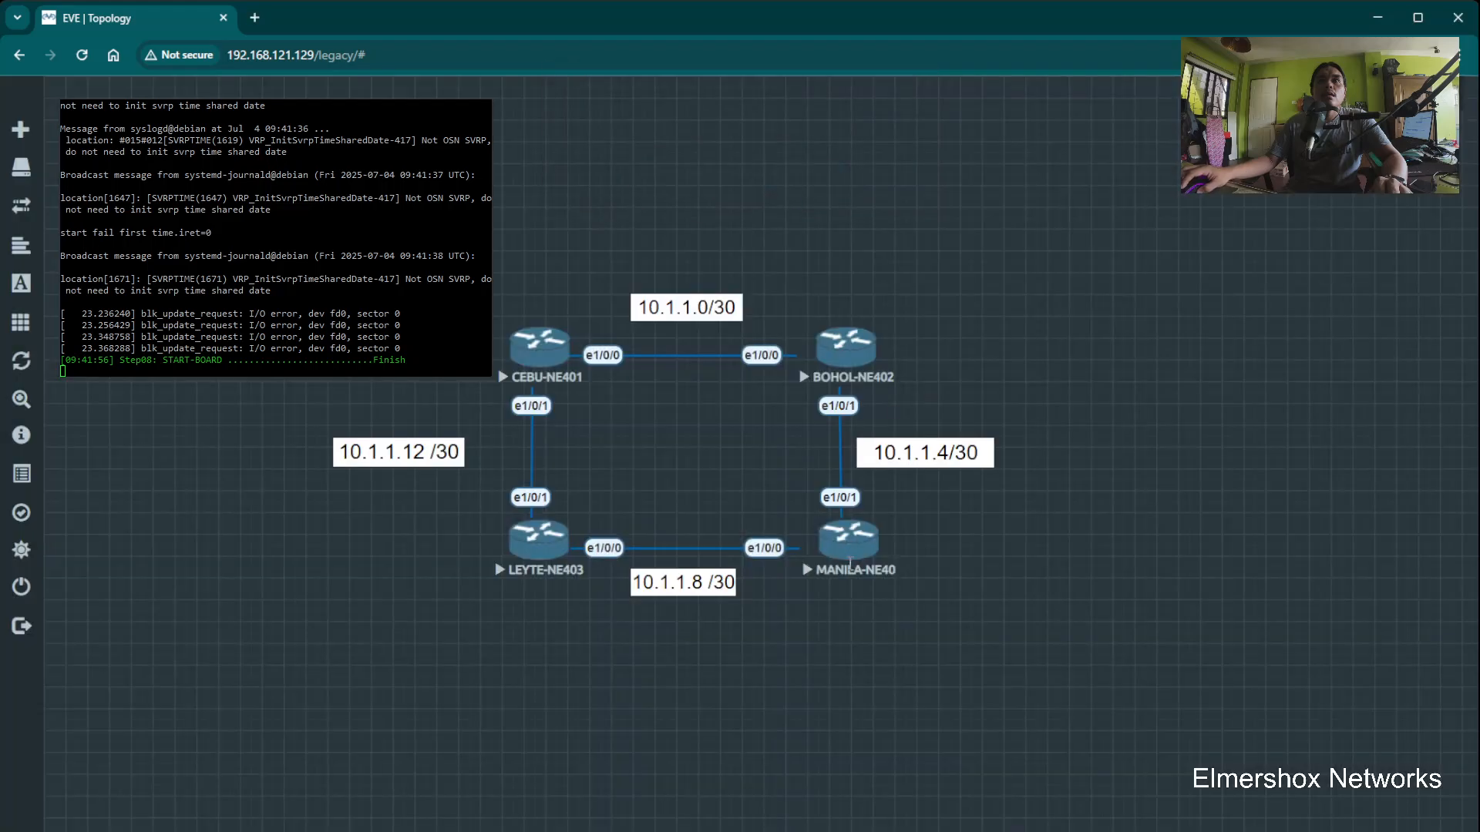
click(848, 548)
click(798, 186)
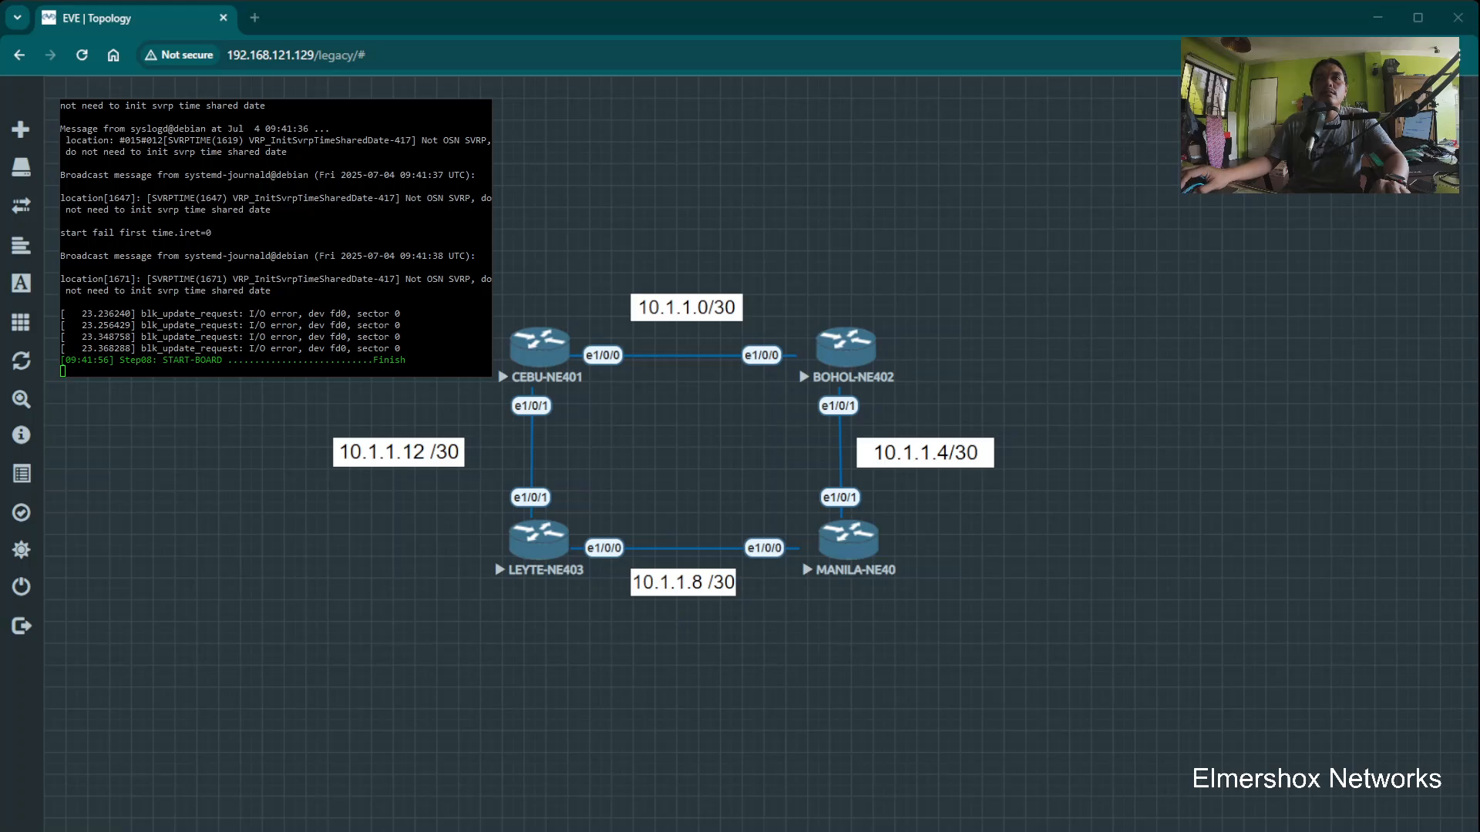
drag(216, 3, 268, 508)
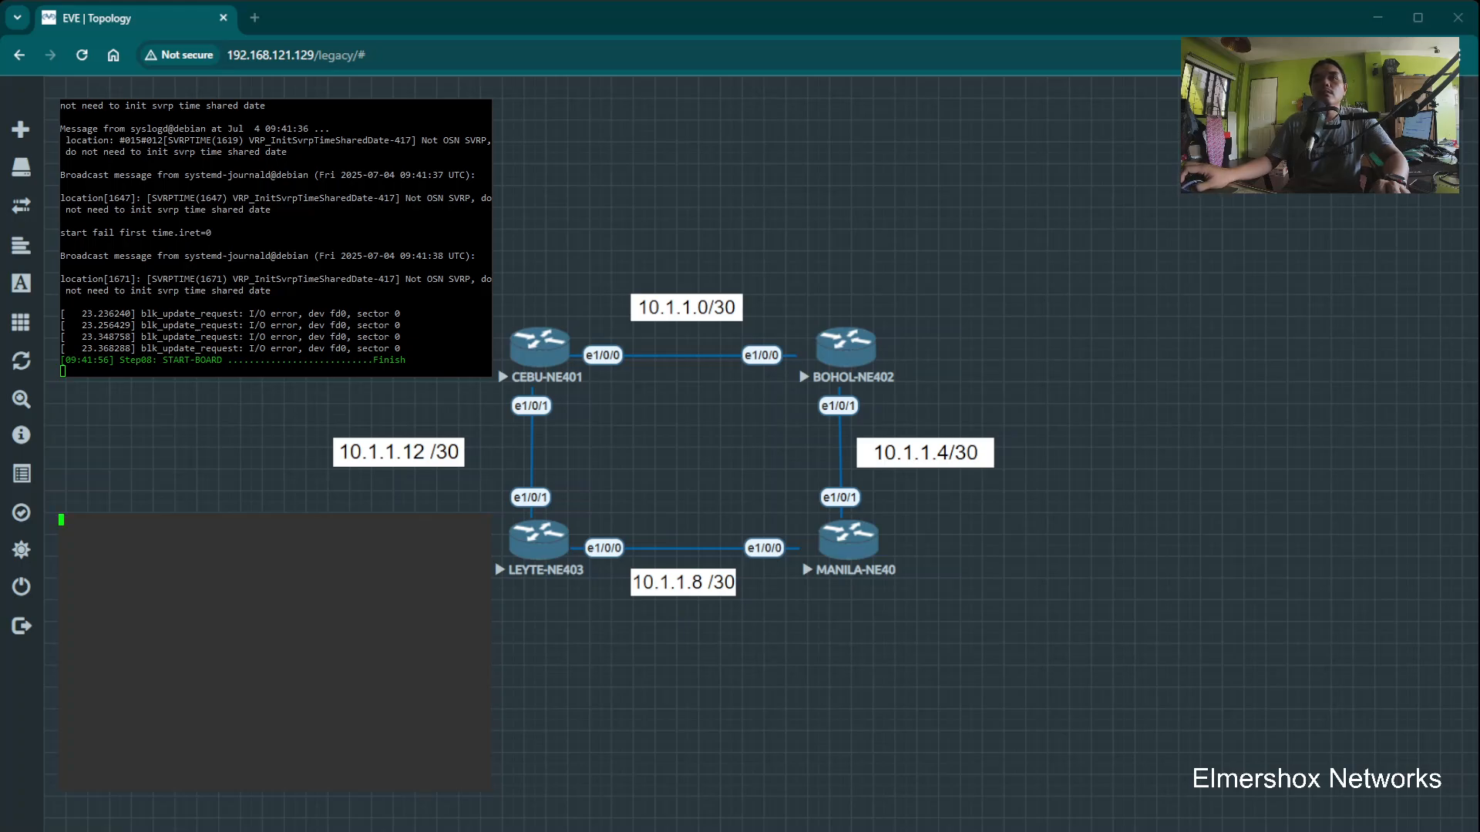
Send blank lines to the two visible router consoles to prompt for a response
key(Return)
key(Return)
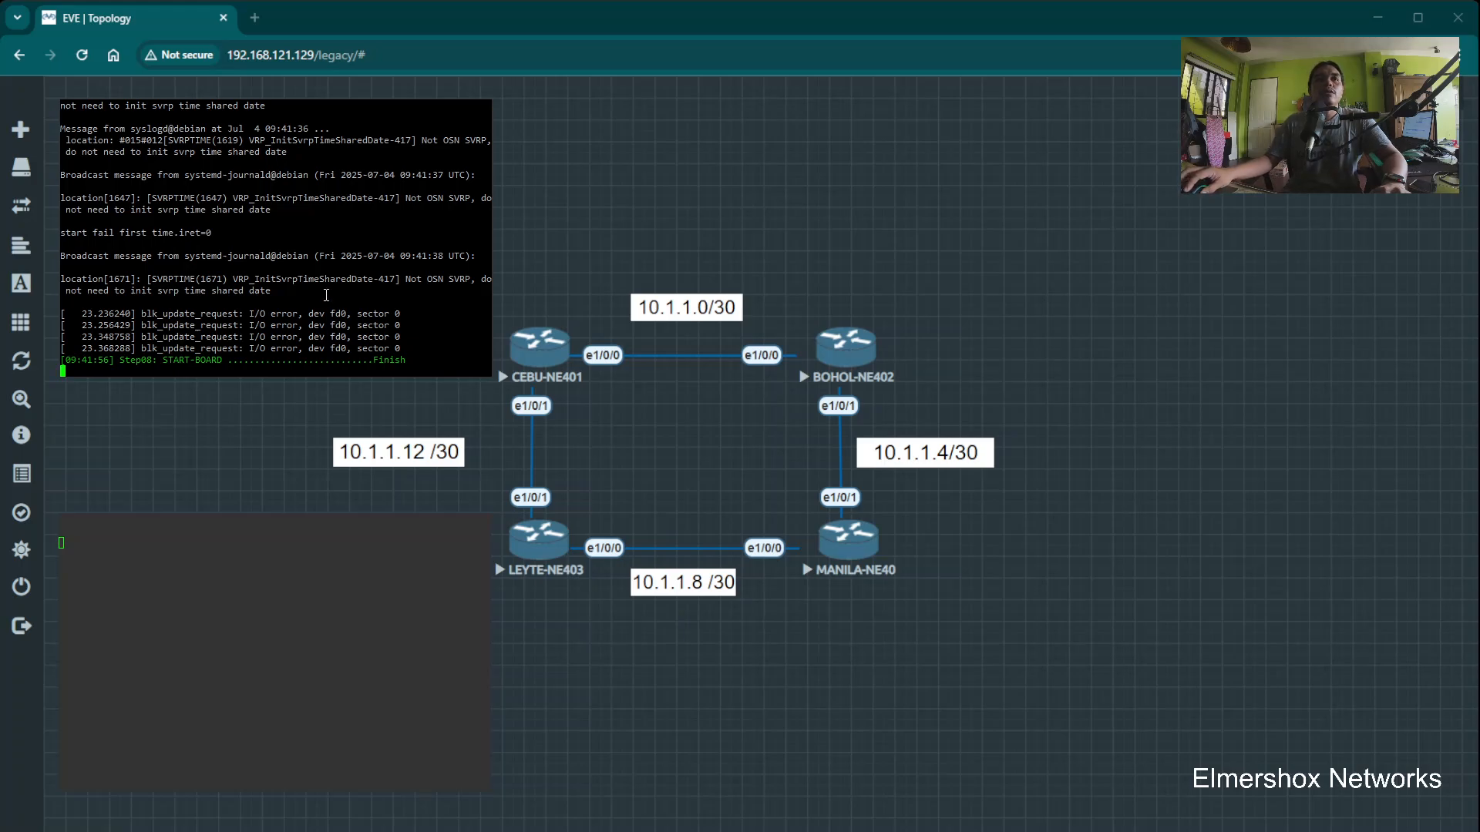
key(Return)
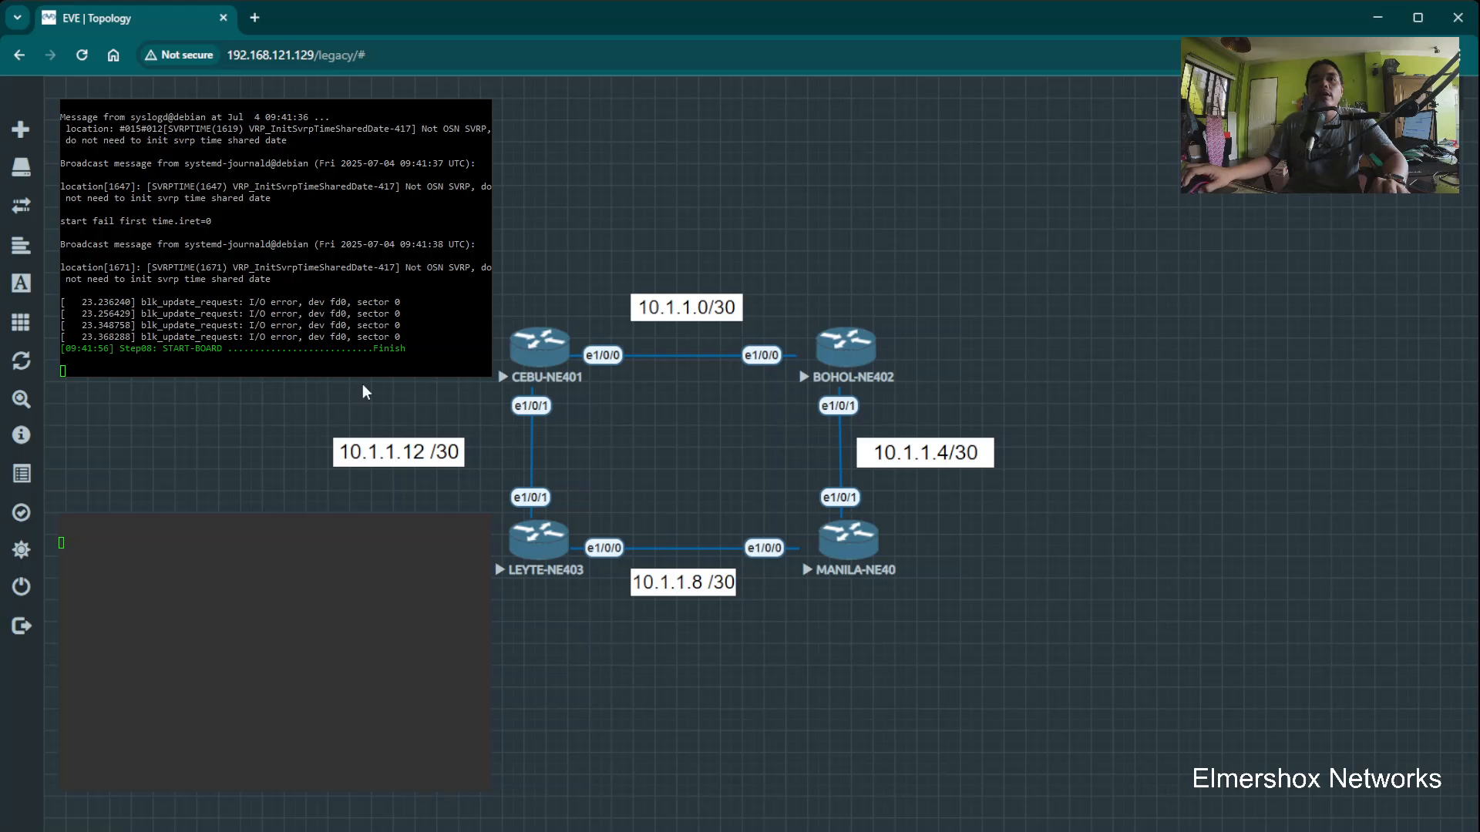
Look through the network list and lab details, and examine the system status for CPU, memory, swap and disk usage
mouse_move(13, 287)
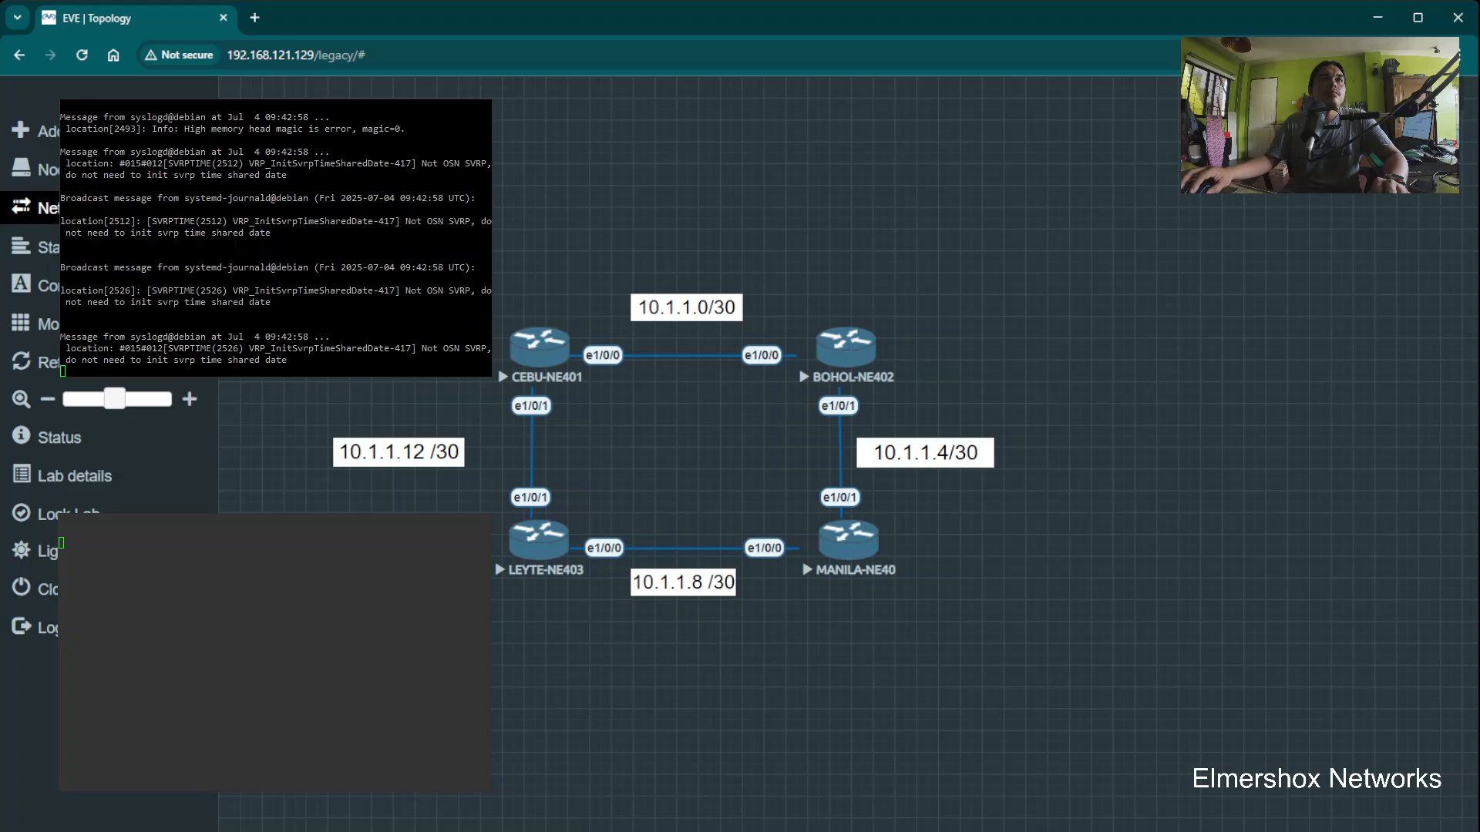
click(31, 208)
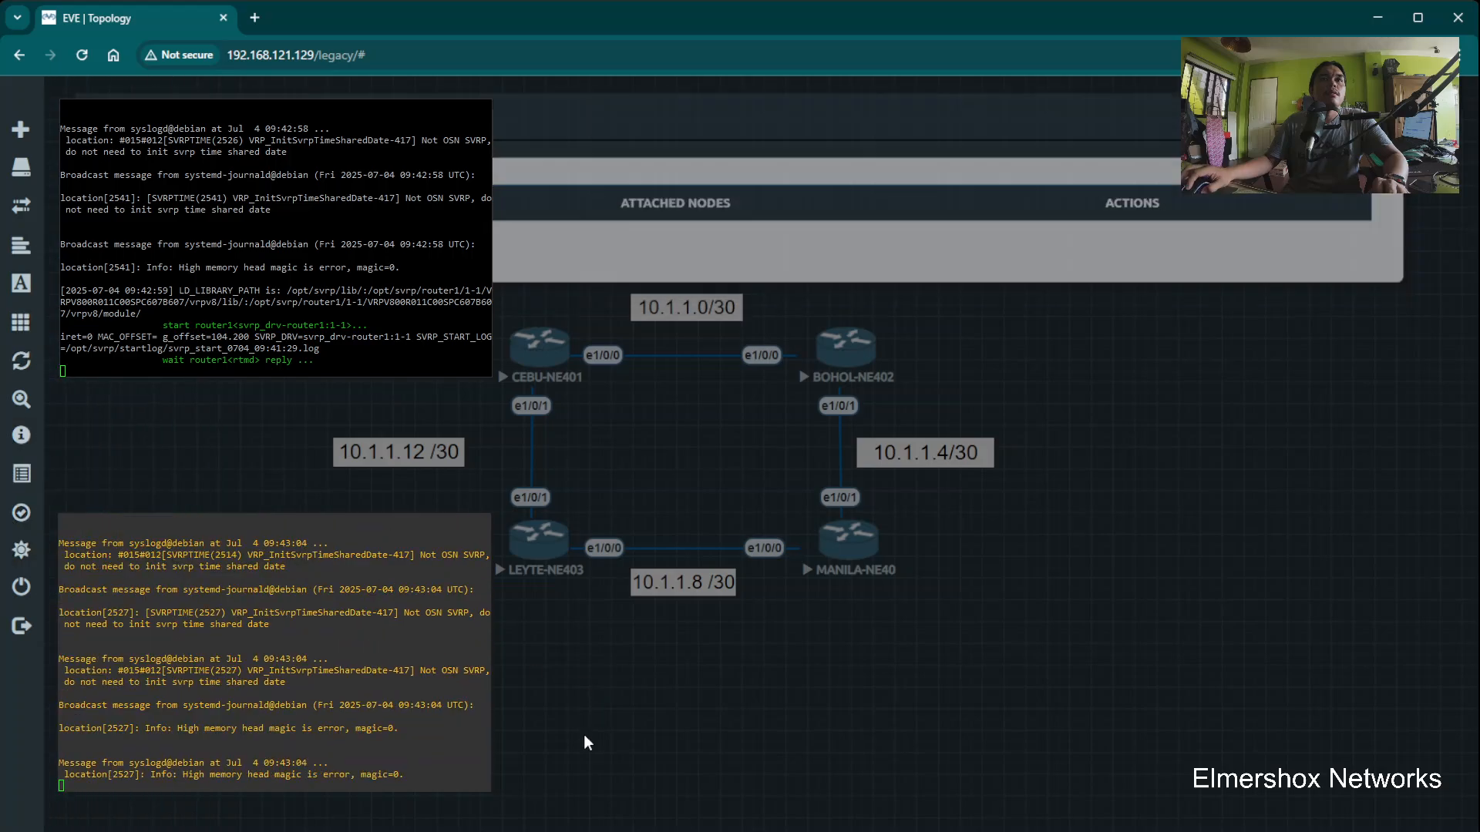
click(584, 734)
click(28, 476)
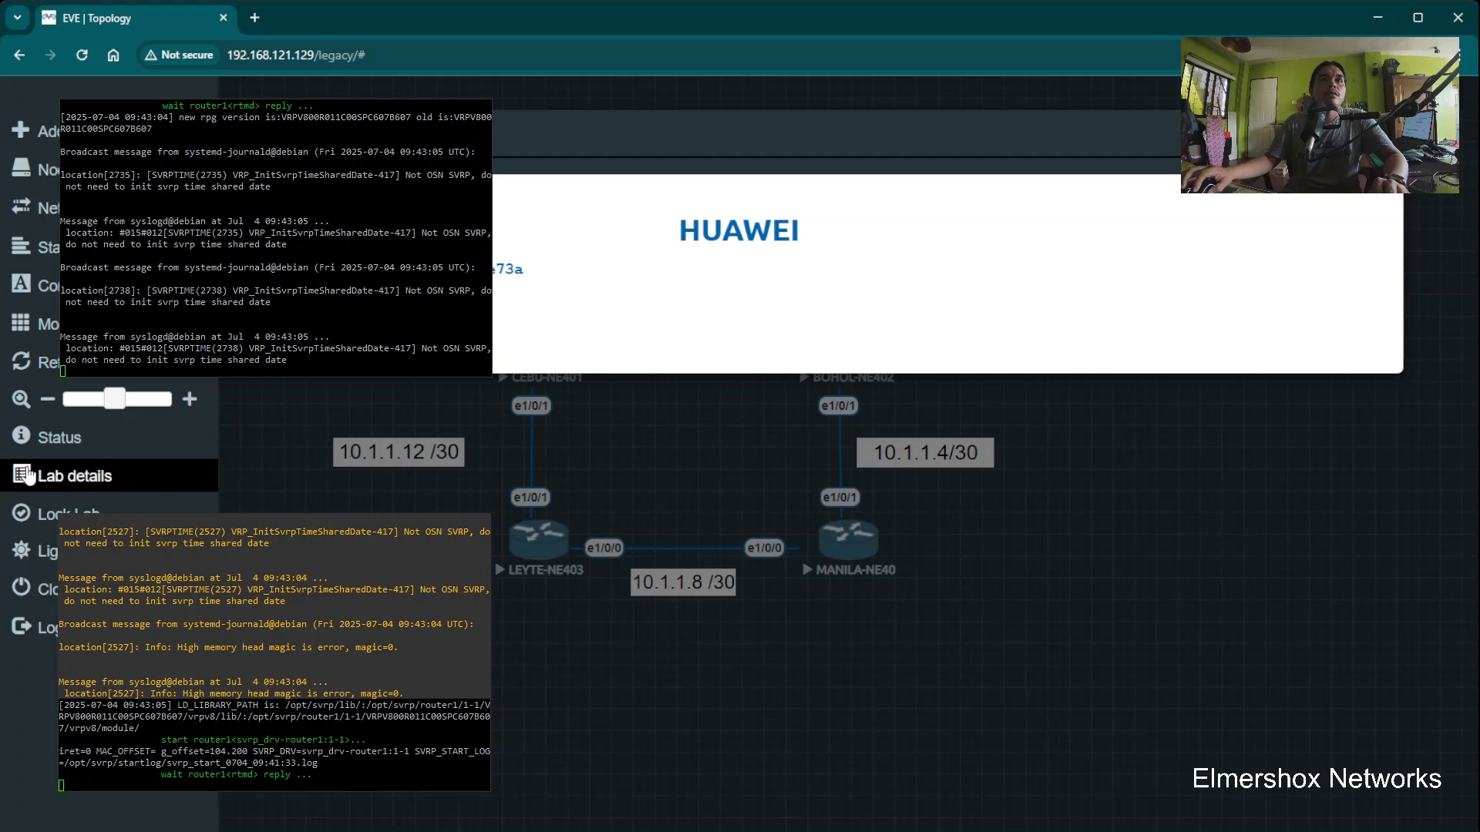
click(46, 517)
click(61, 485)
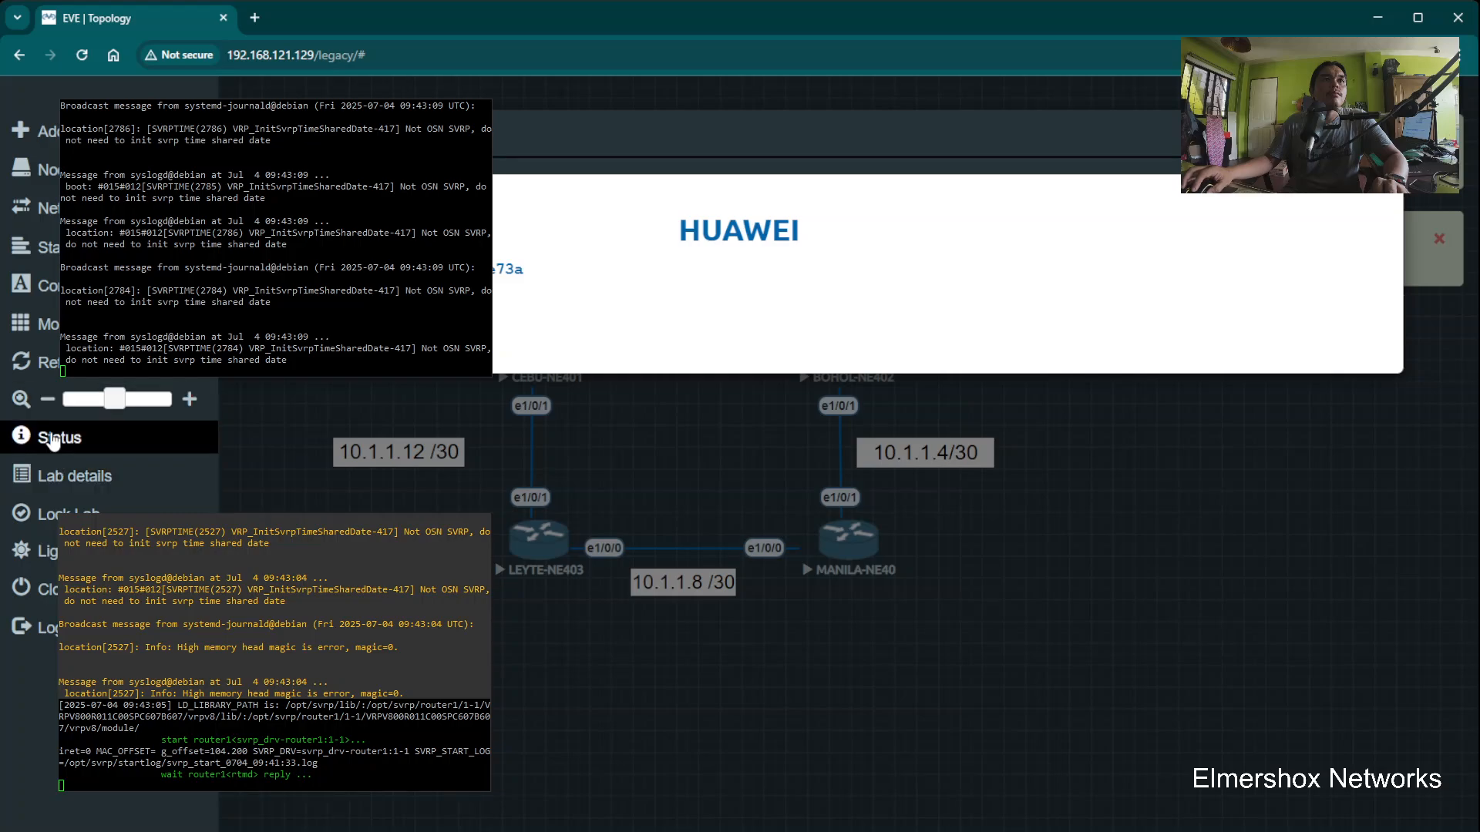
click(519, 637)
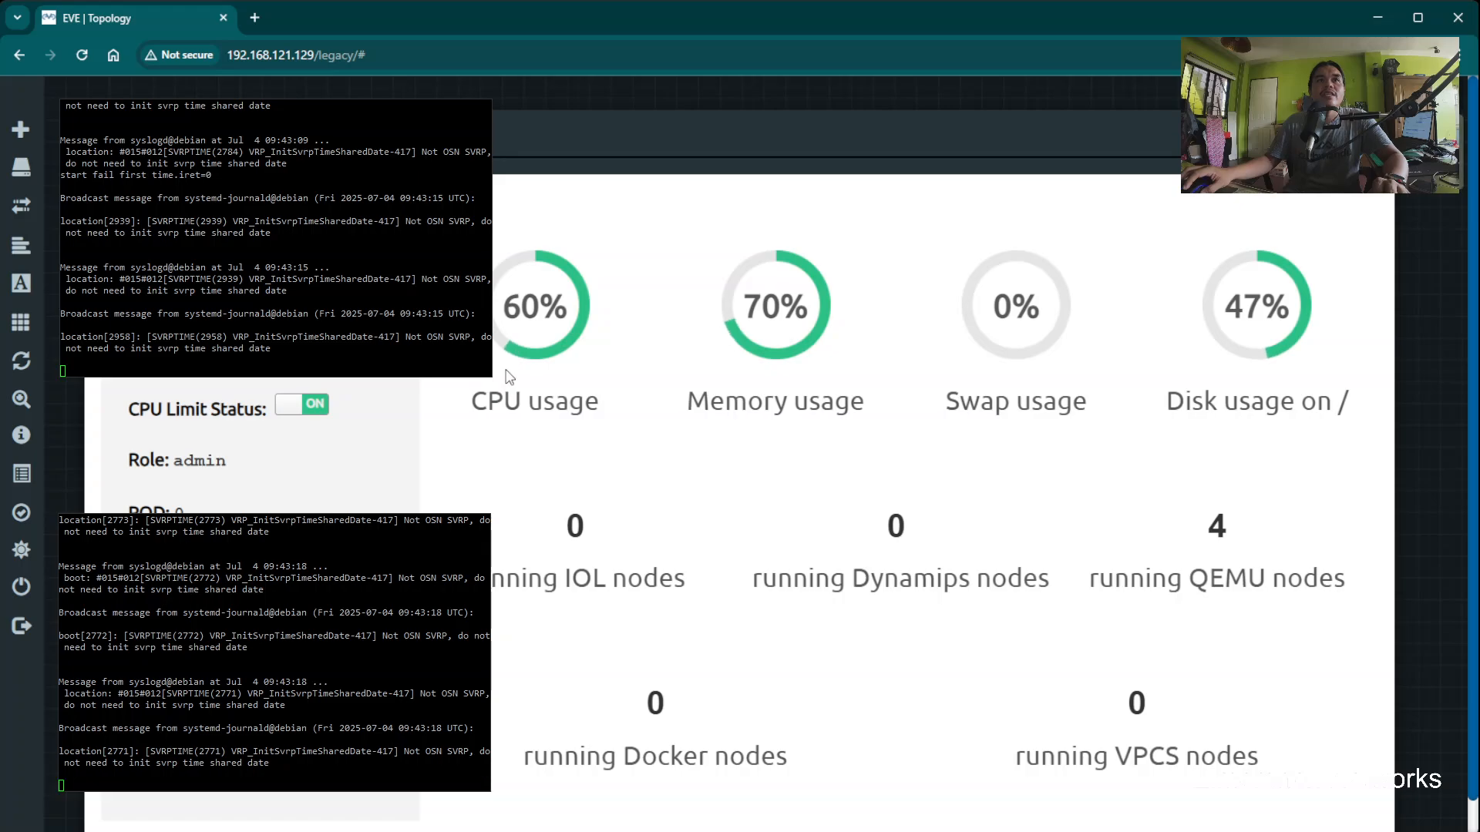
click(1372, 133)
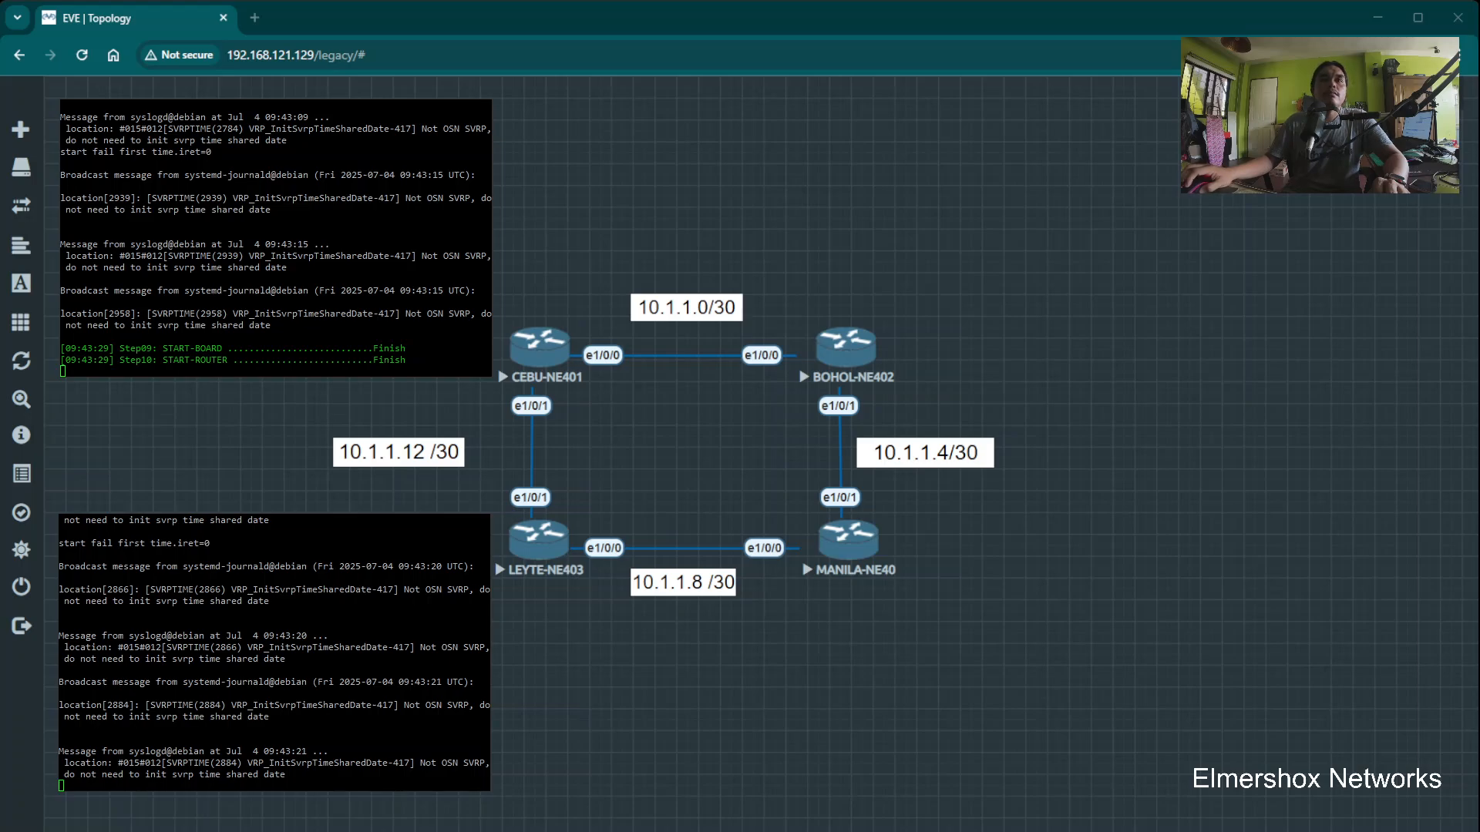
Wake the CEBU-NE401 console and arrange the other console windows beside the LEYTE-NE403, MANILA-NE40 and BOHOL-NE402 nodes
key(Return)
key(Return)
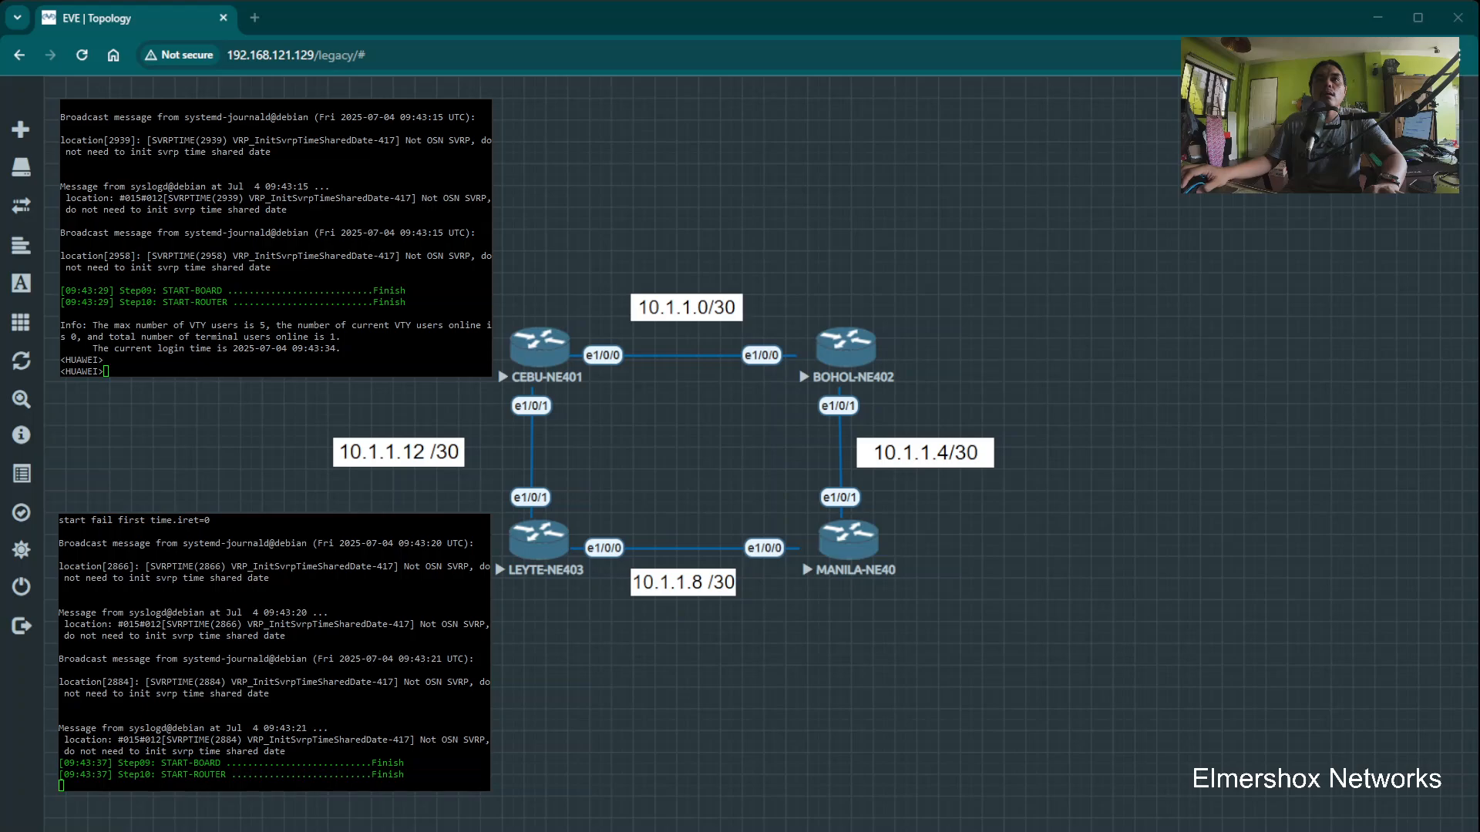
drag(216, 7, 1126, 530)
drag(270, 514, 1245, 327)
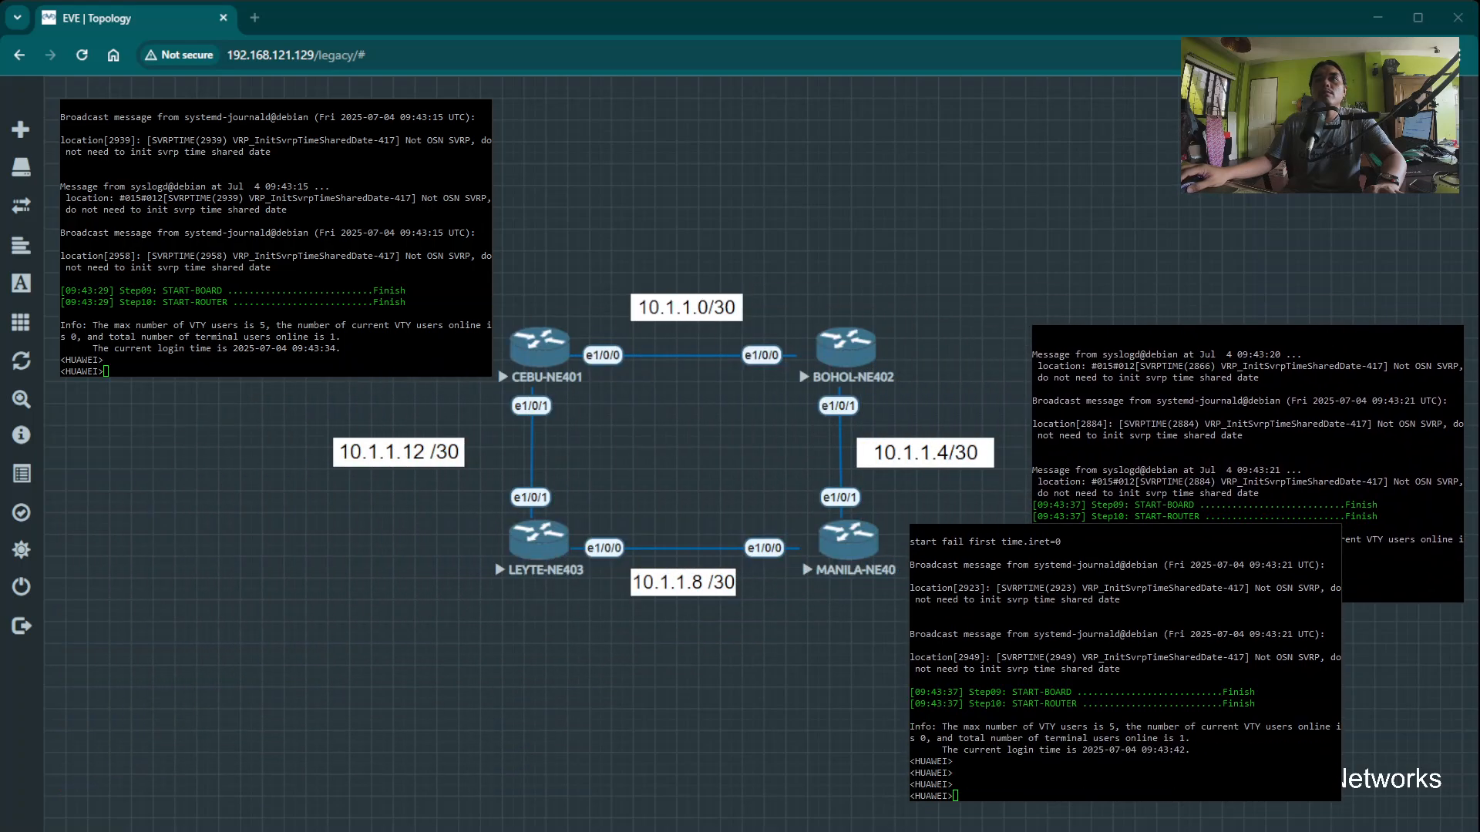
drag(1125, 530, 270, 534)
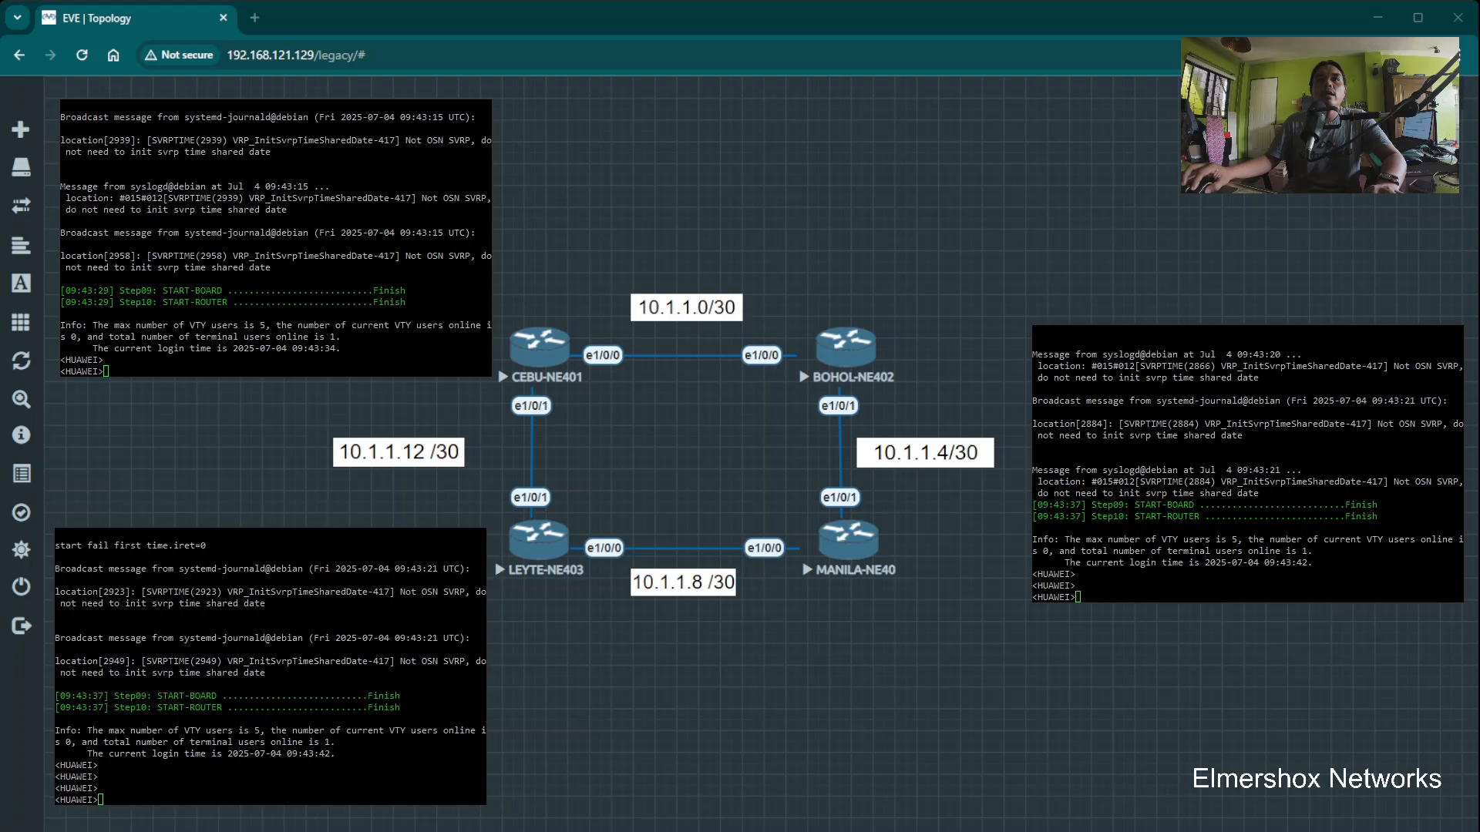
drag(1248, 314, 1139, 474)
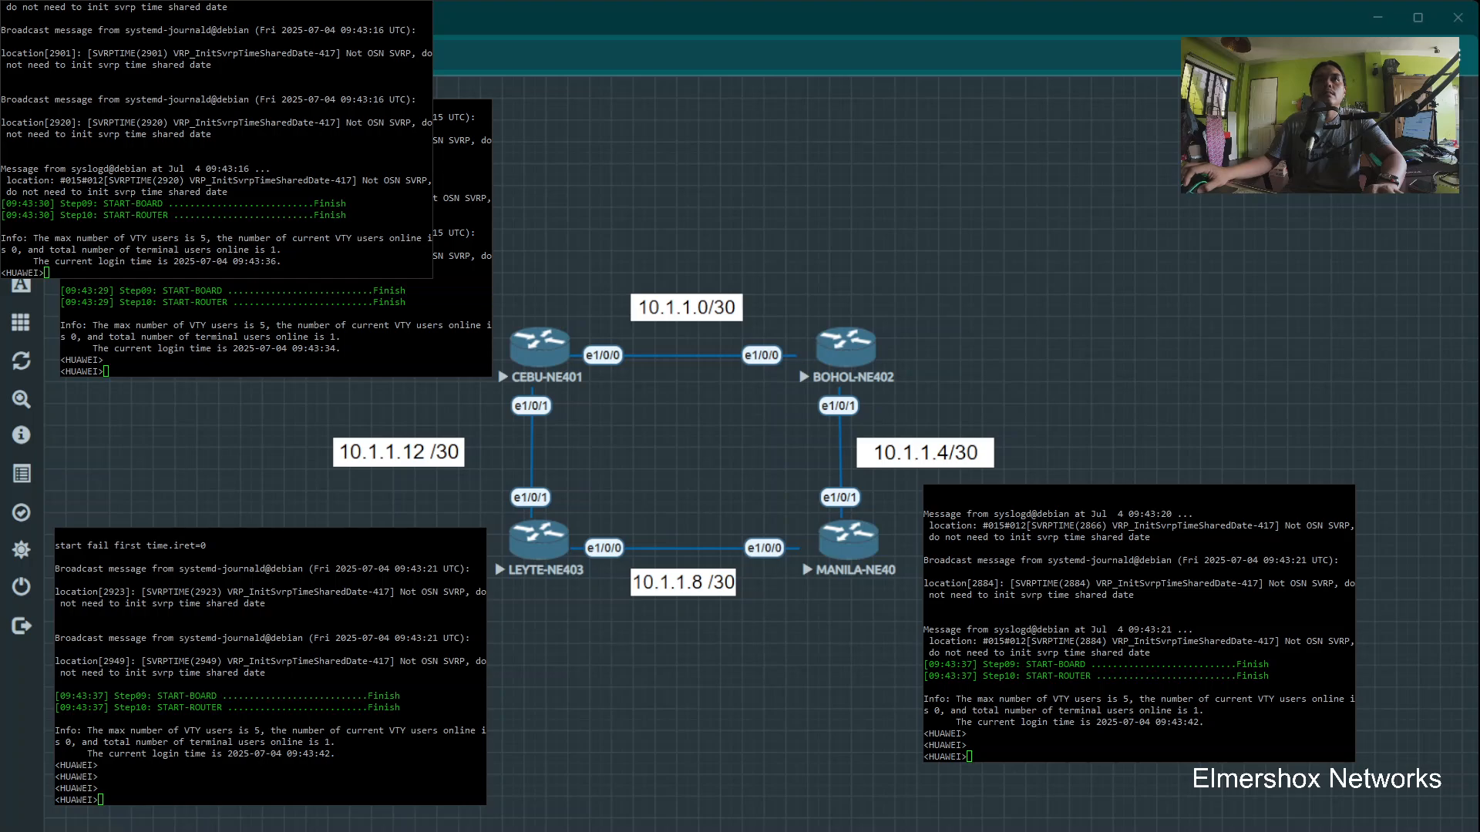
drag(215, 138, 1132, 269)
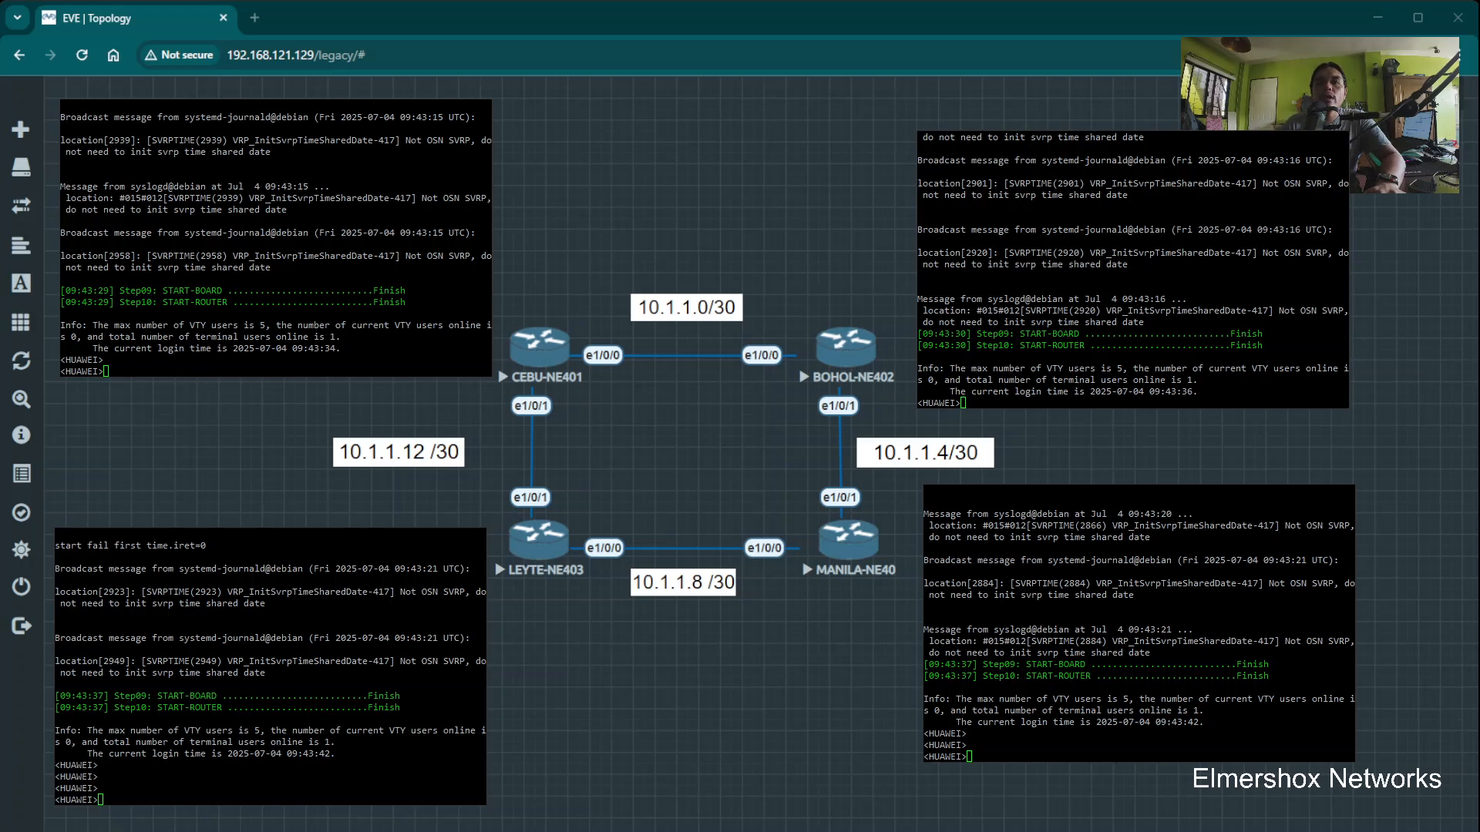
Enter system view on the CEBU-NE401 console
text(s)
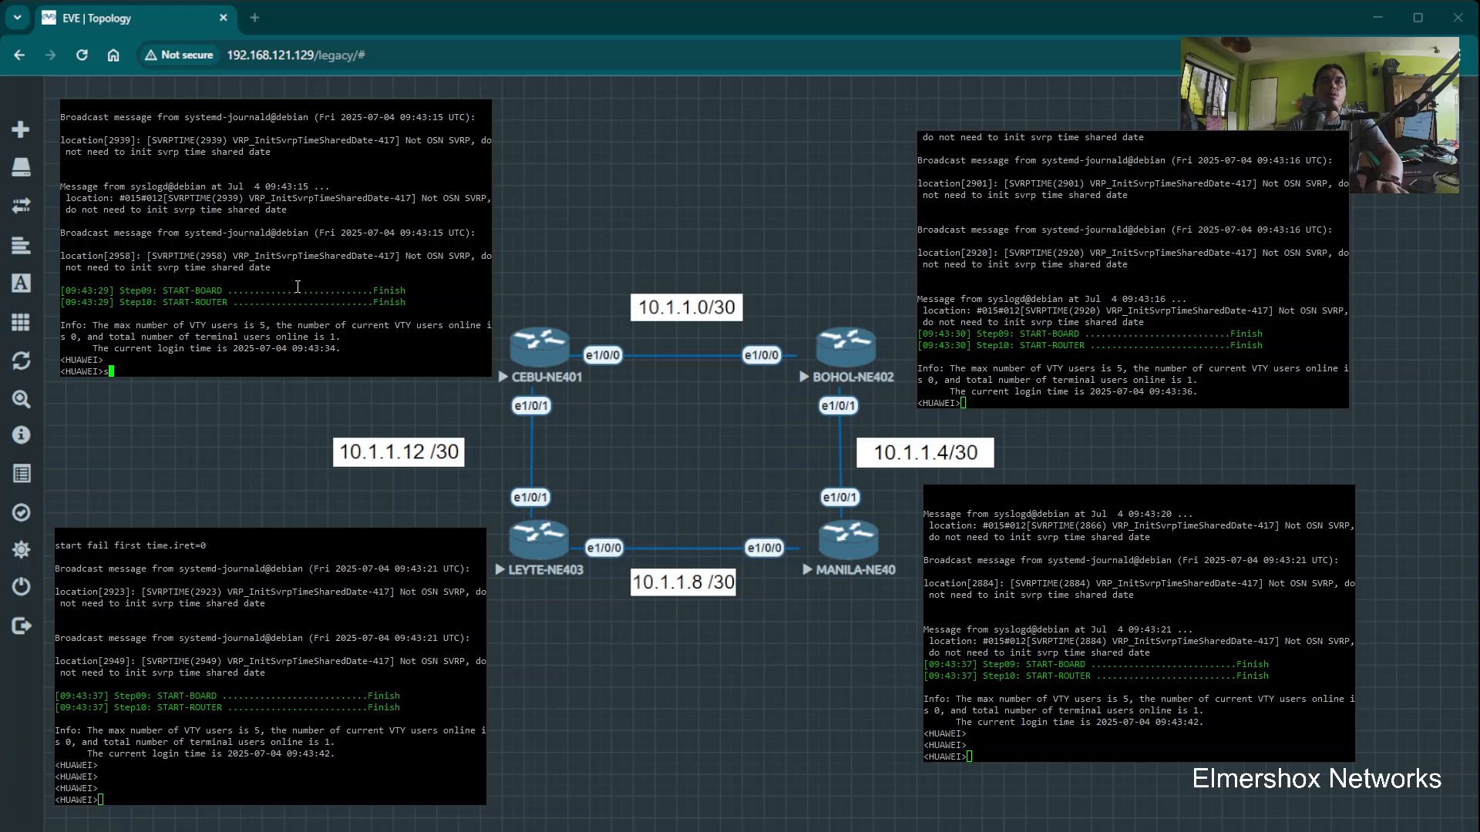
text(ystem)
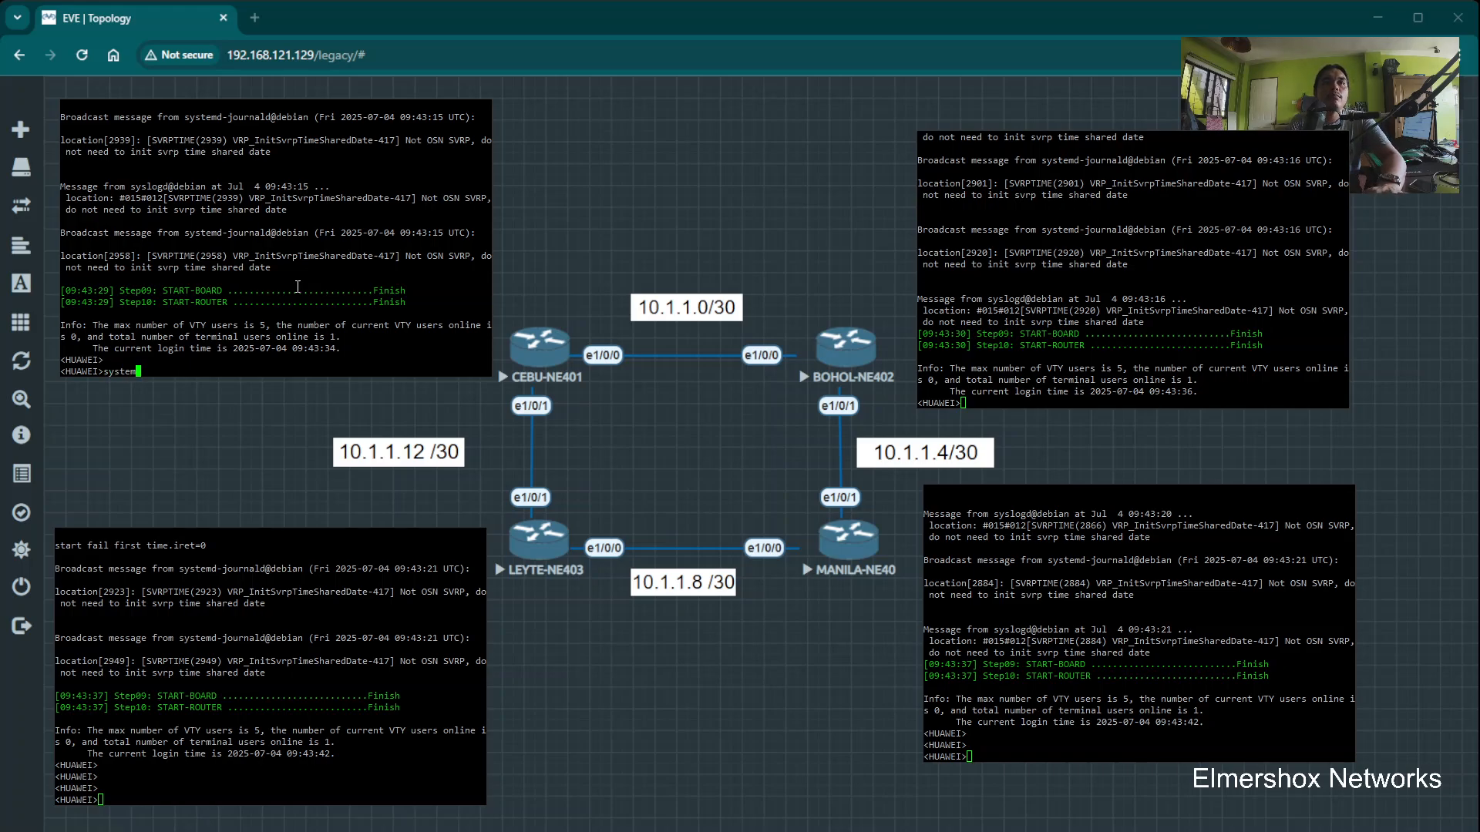
key(Return)
Set the CEBU-NE401 router's system name to CEB-NE
text(sys)
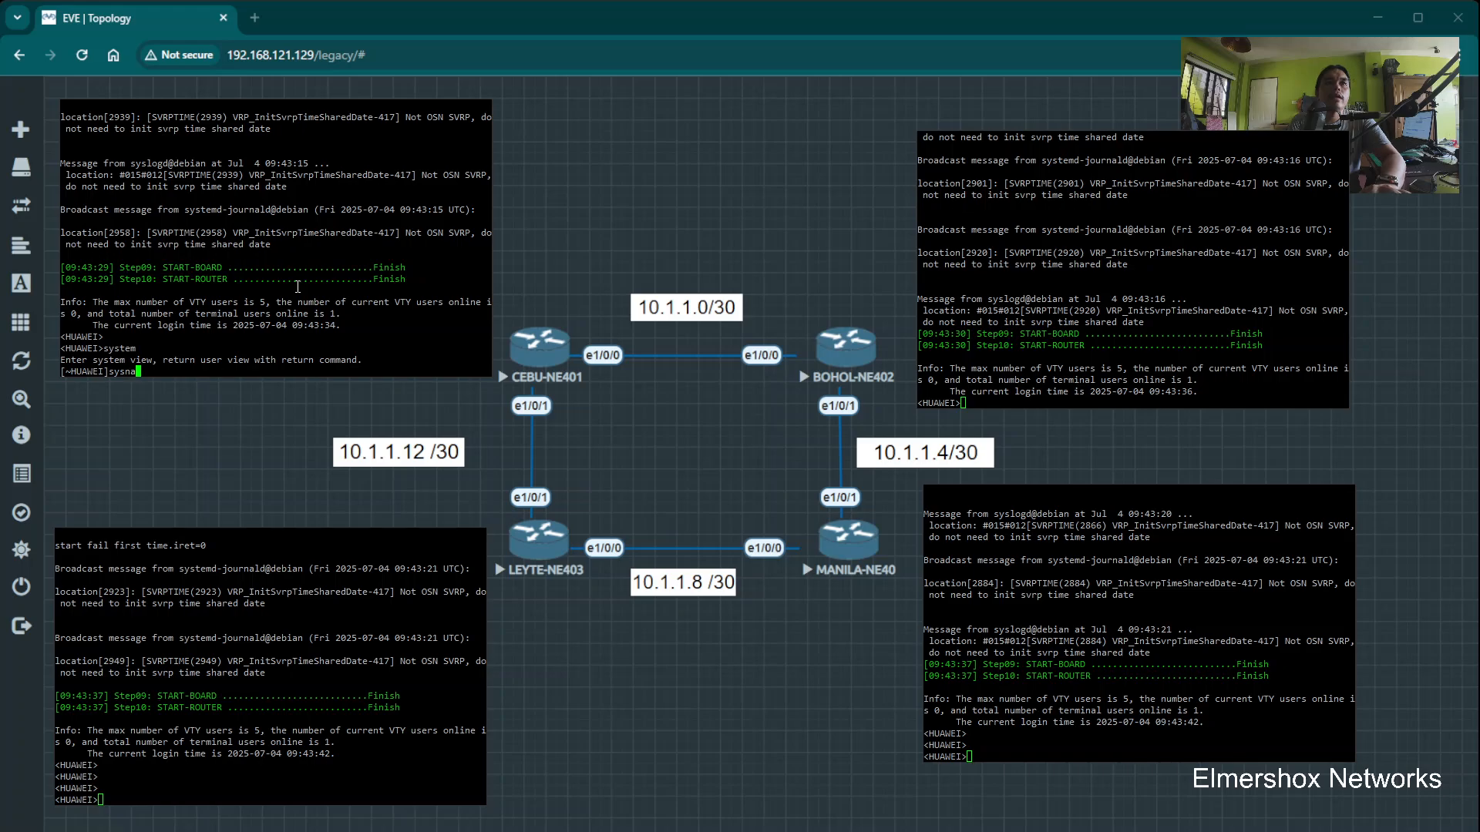
text(na)
key(Tab)
text(CEB)
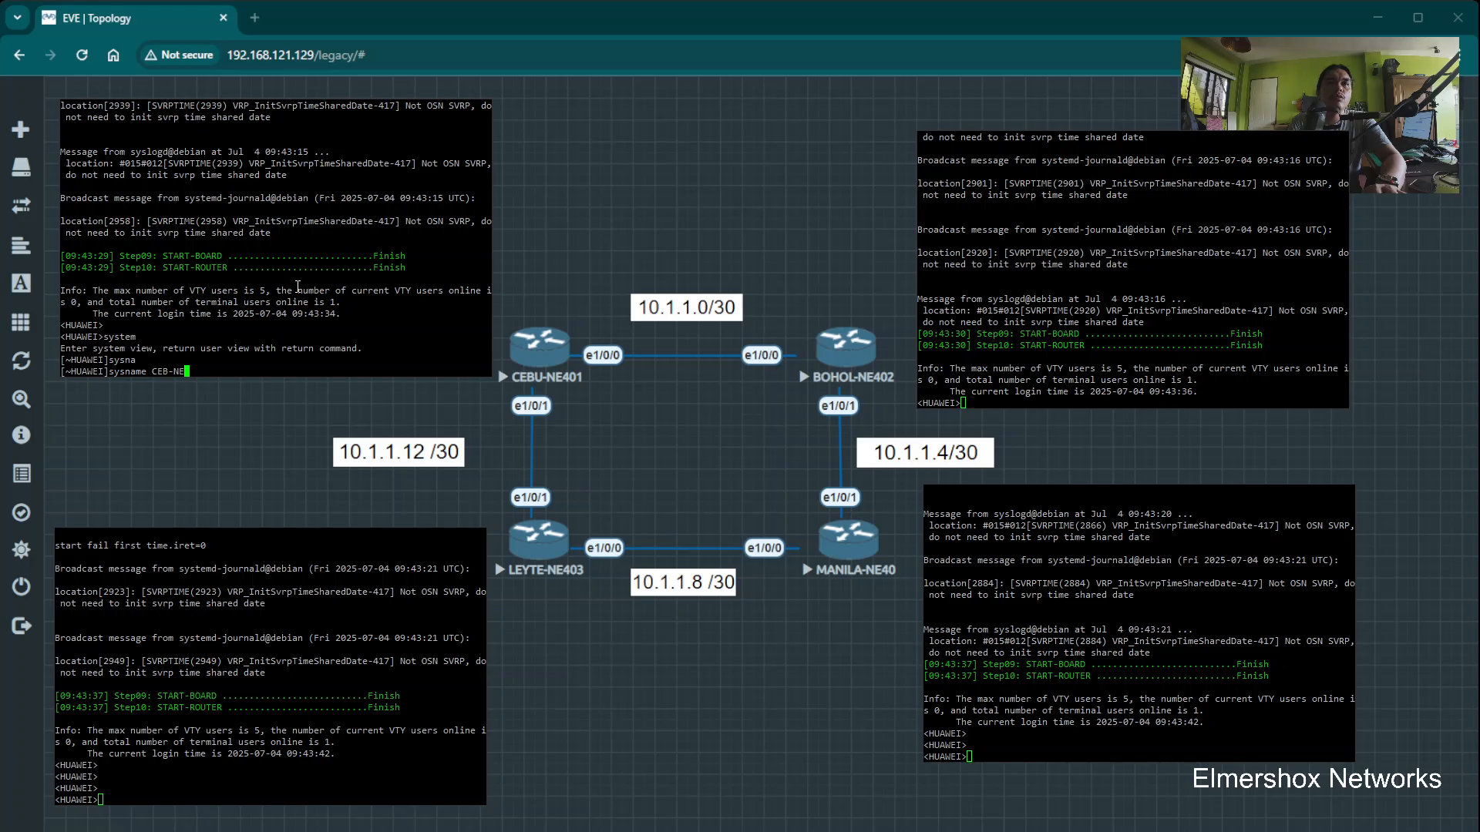
text(-NE)
key(Return)
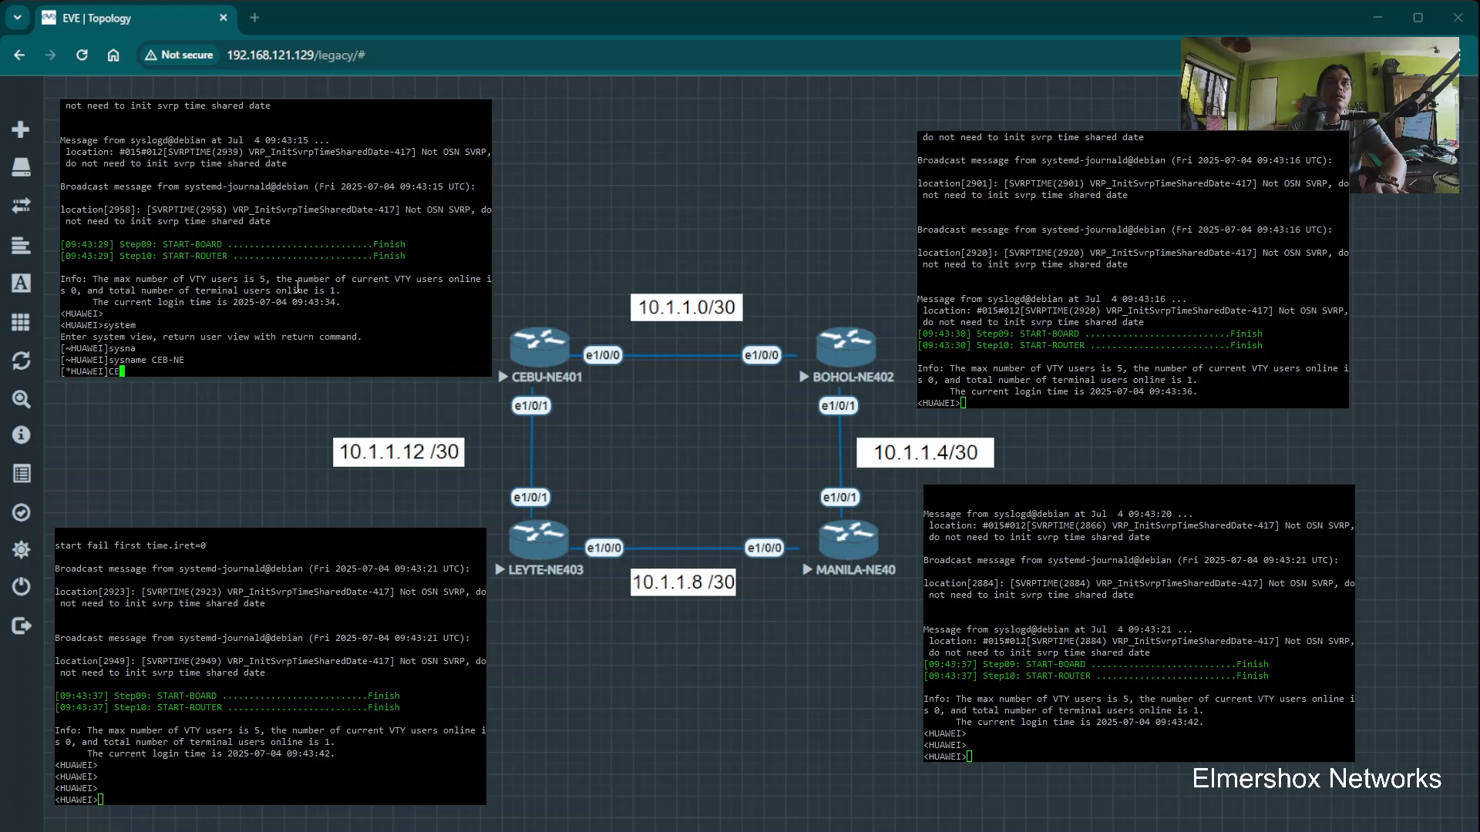
key(Return)
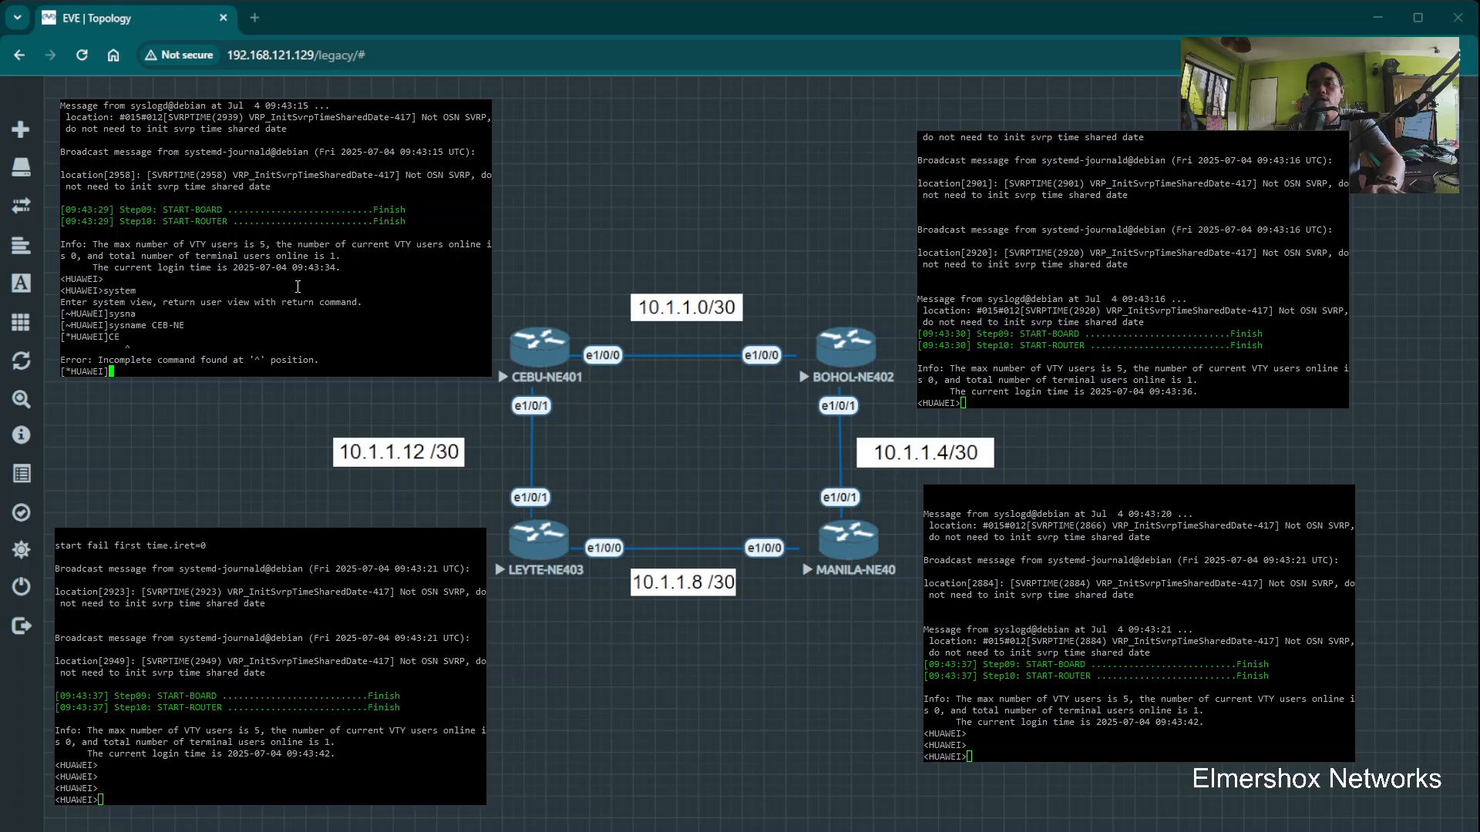
Set the CEBU-NE401 router's system name to CEBU-NE40 and commit the change
text(sys)
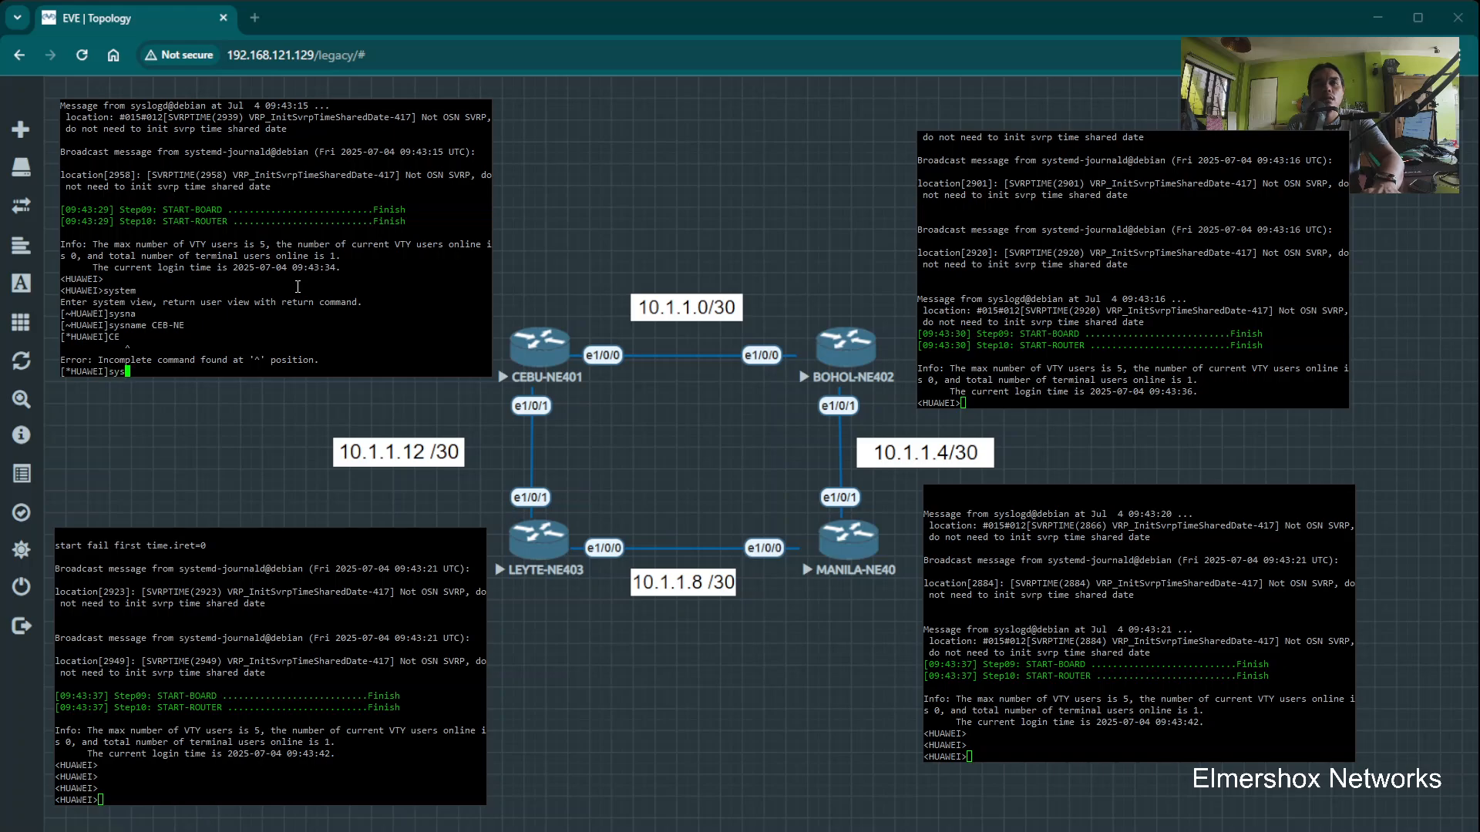
text( CEB)
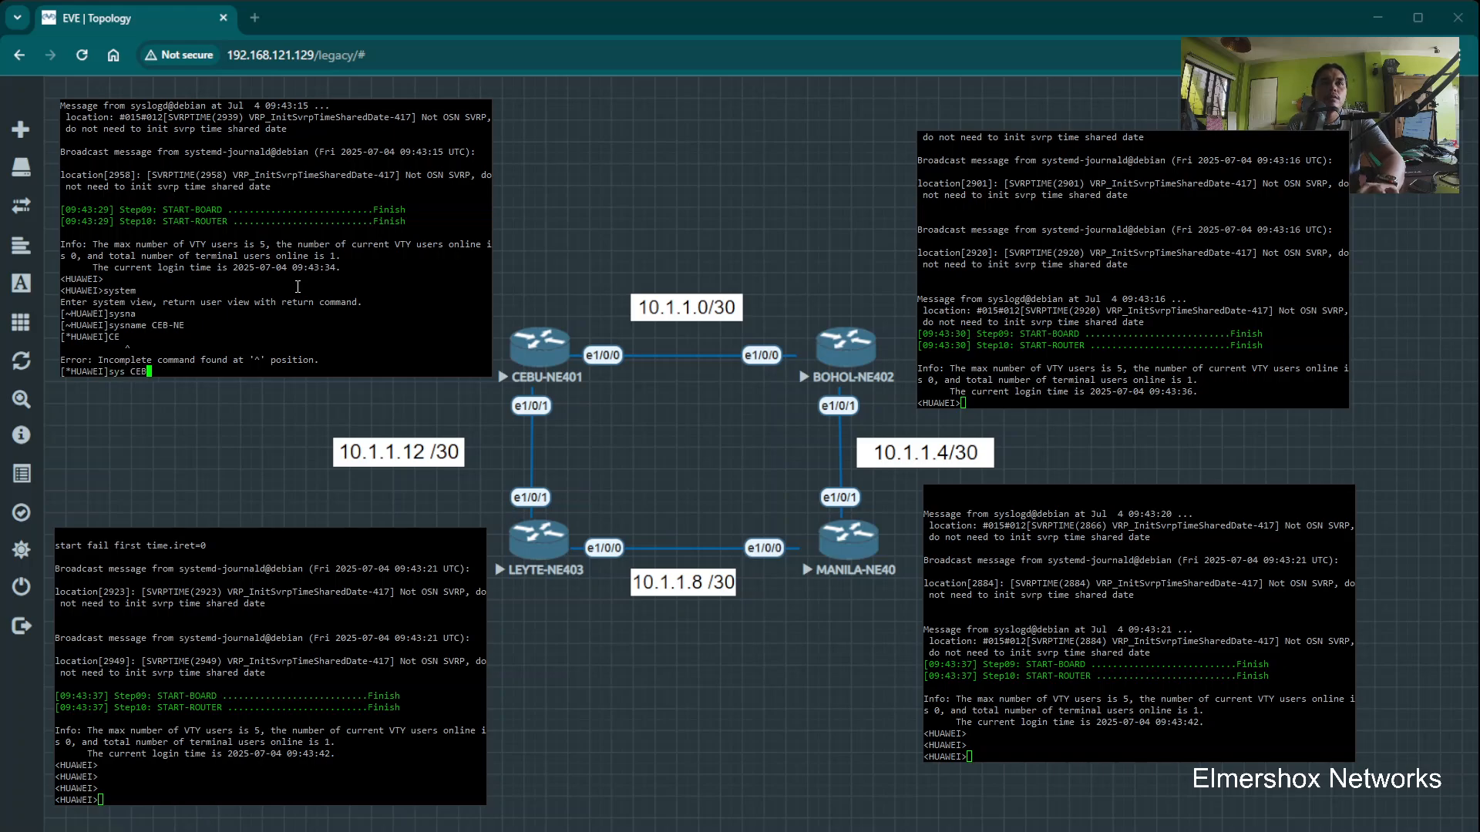
text(U-NE40)
key(Return)
text(commit)
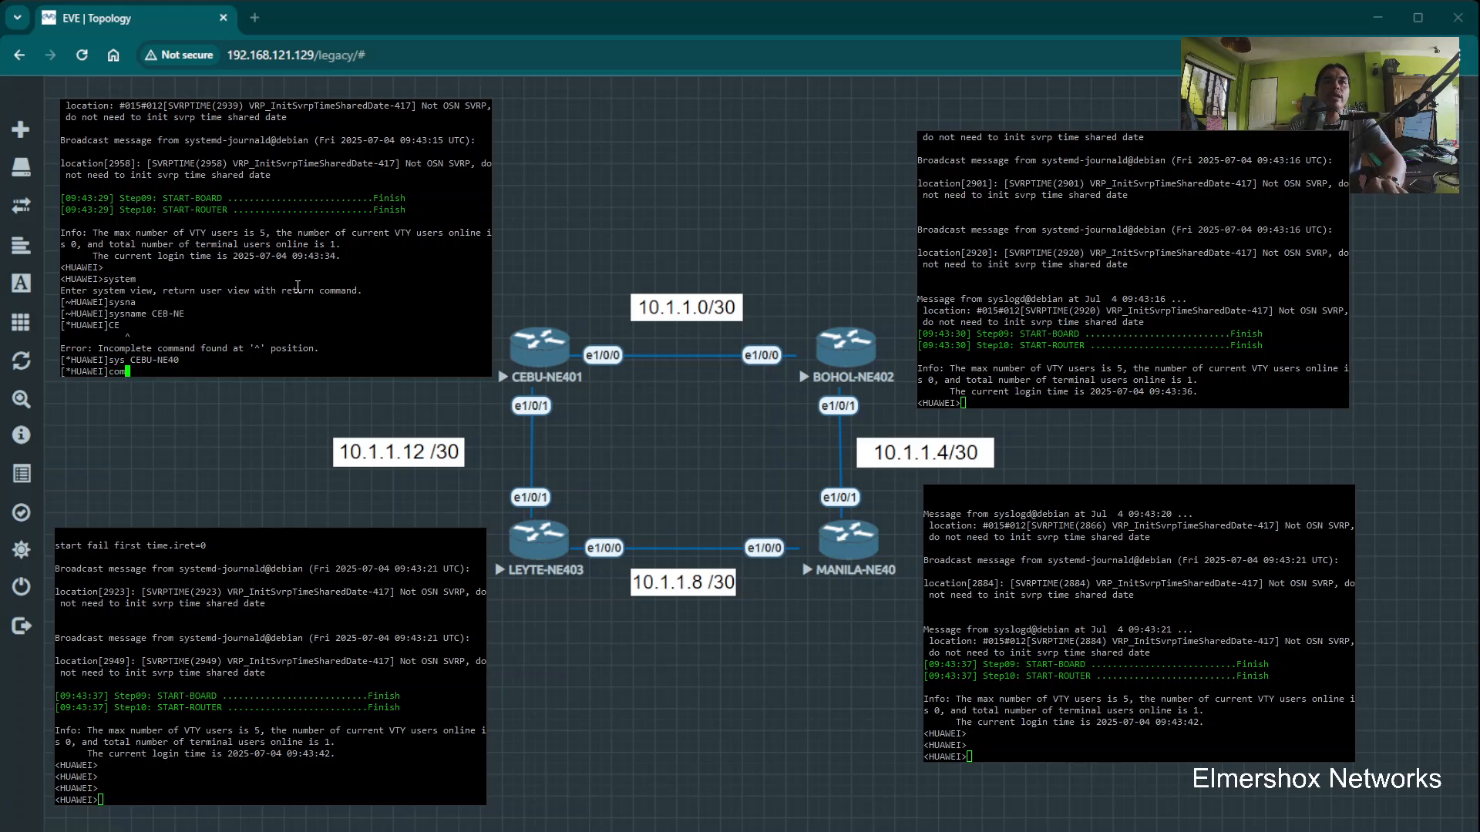
key(Return)
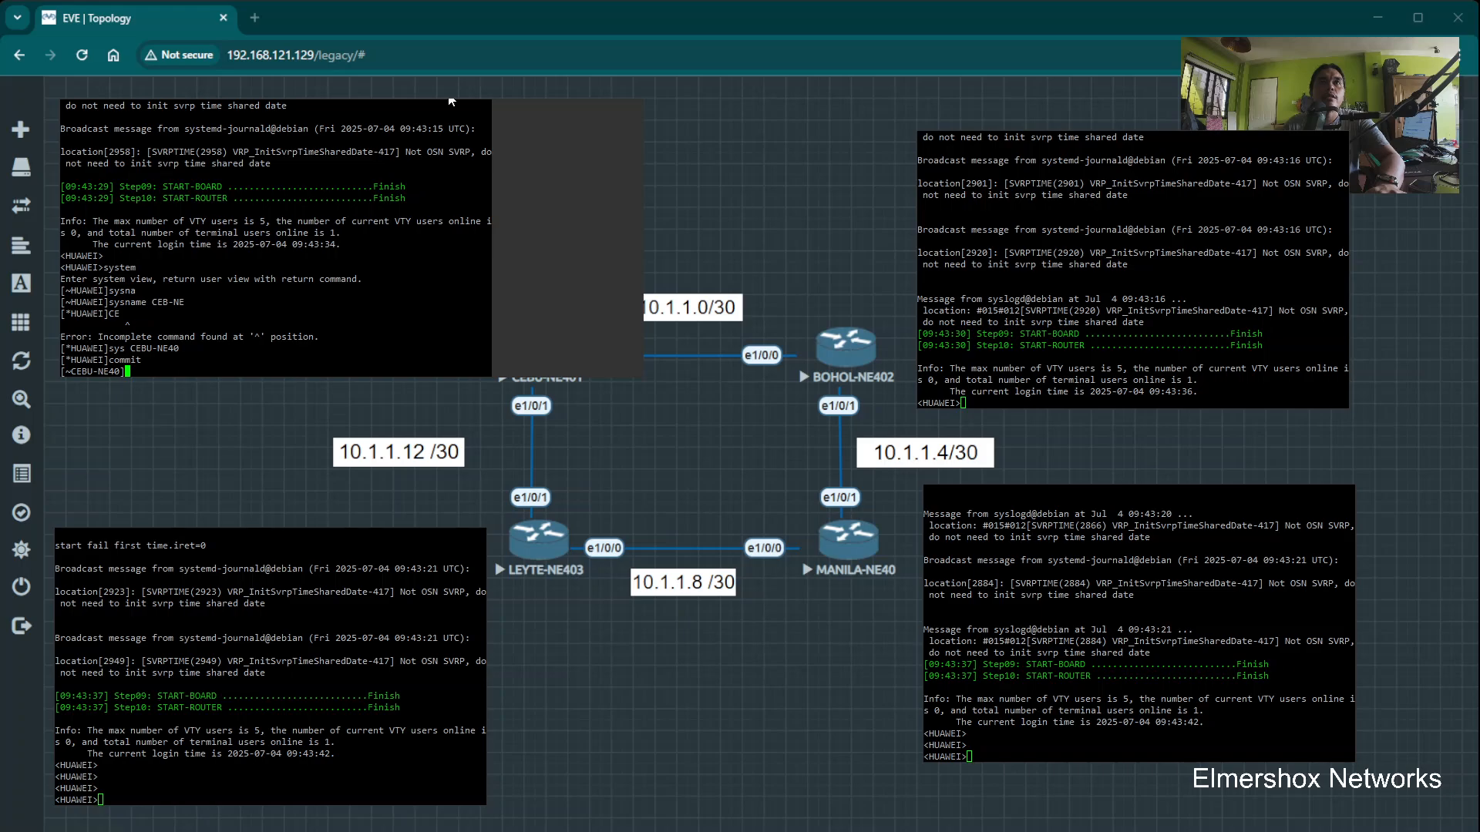
key(Return)
key(Return)
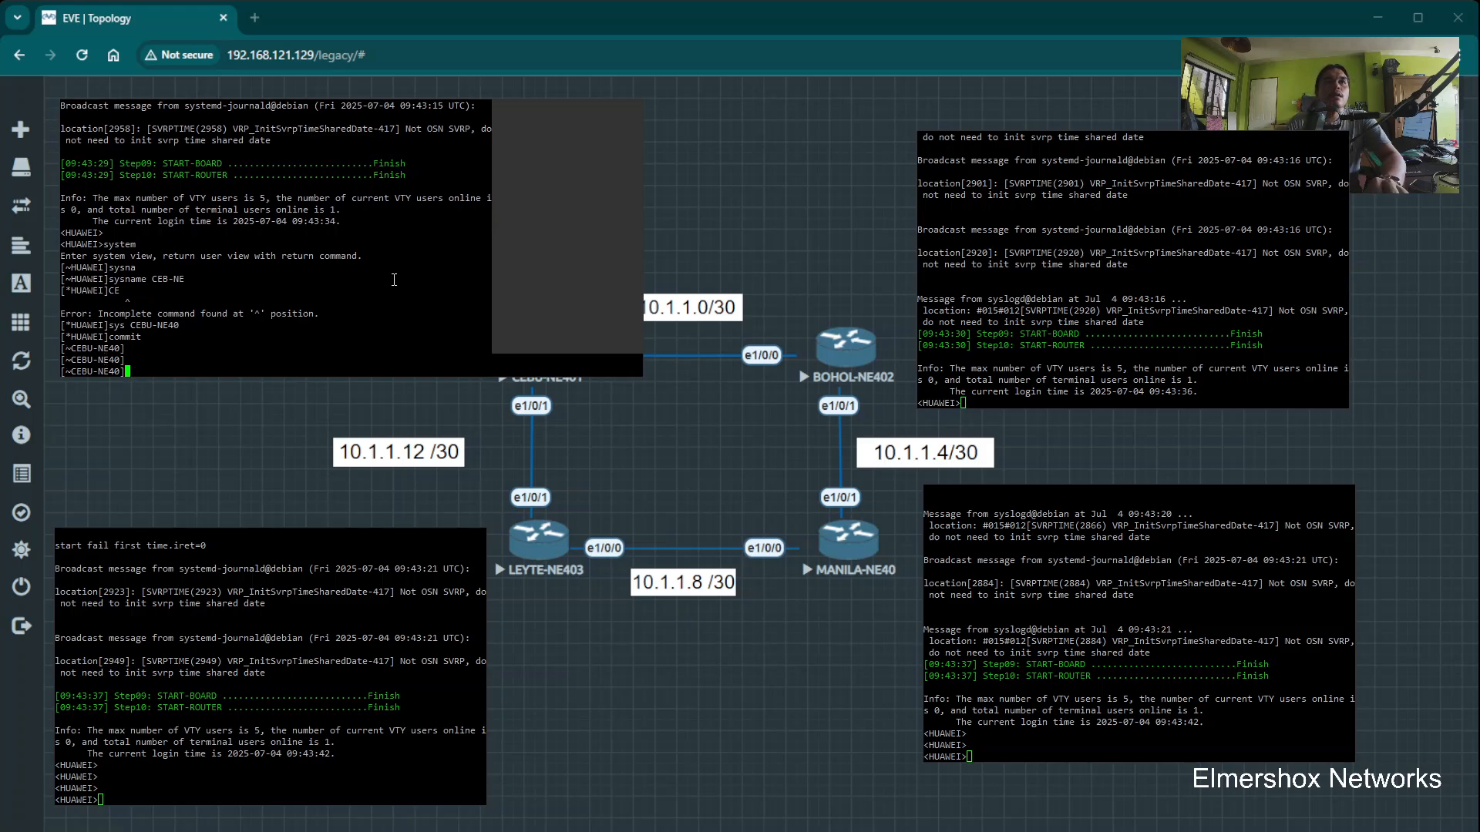
key(Return)
Configure interface loopback 0 on CEBU-NE40 with IP address 10.0.0.1 and mask length 32, and commit it
text(int loop )
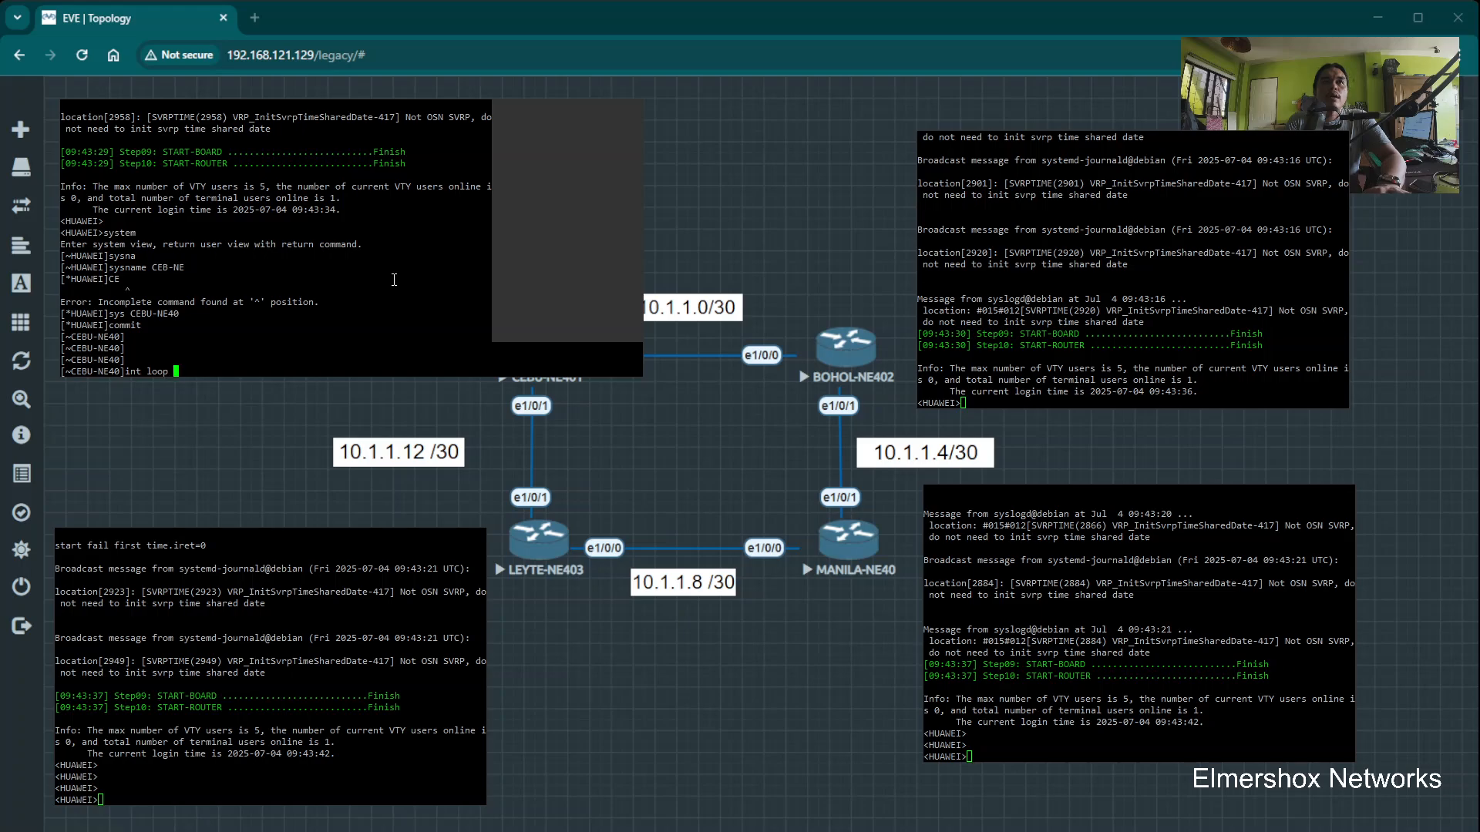
text(0)
key(Return)
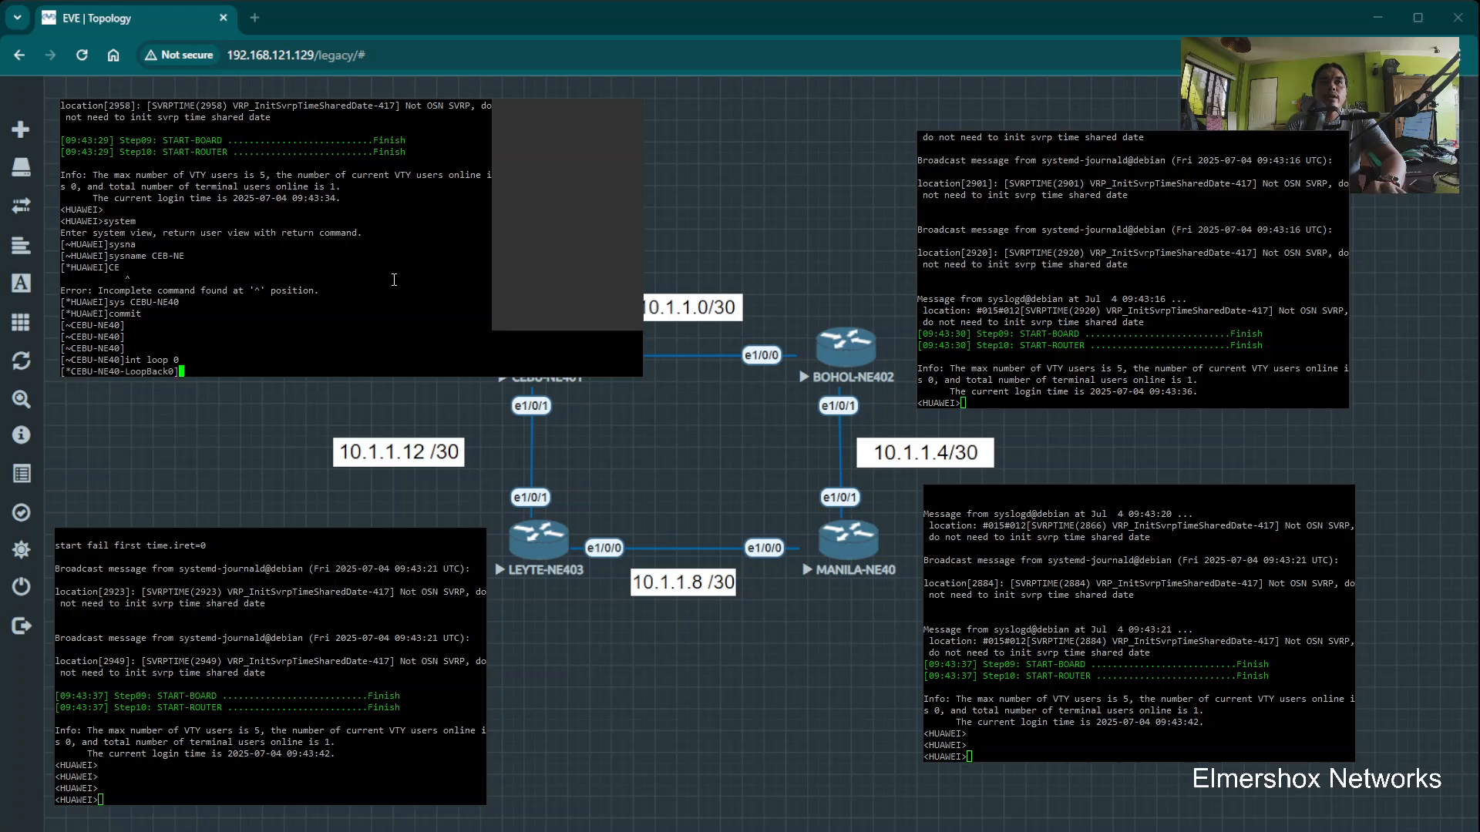
text(ip add 1)
text(0.0)
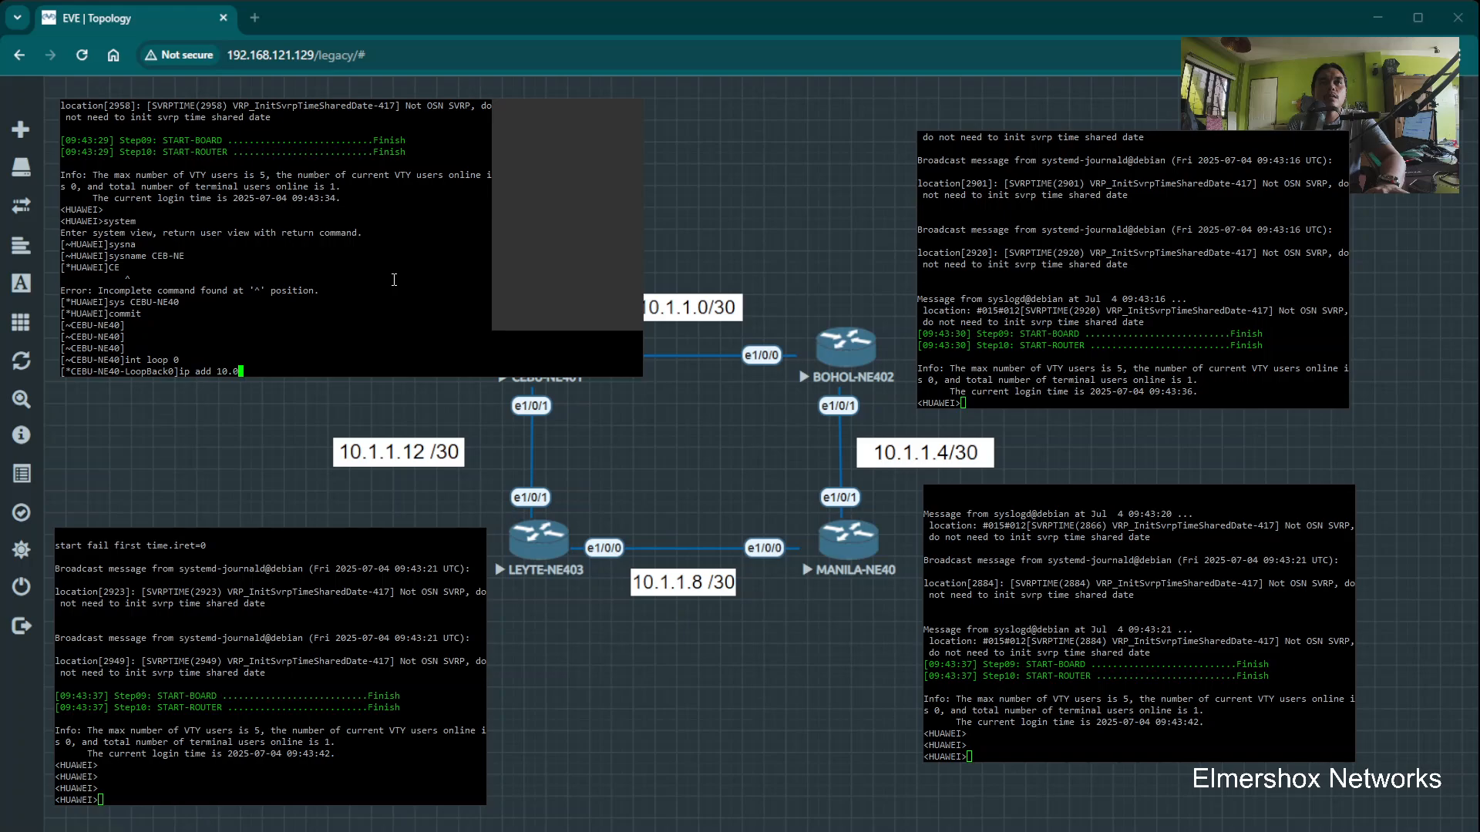
text(.0.1 32)
key(Return)
text(commit)
key(Return)
Display the current configuration of CEBU-NE40's loopback interface and highlight its interface and IP address lines
text(dius thi)
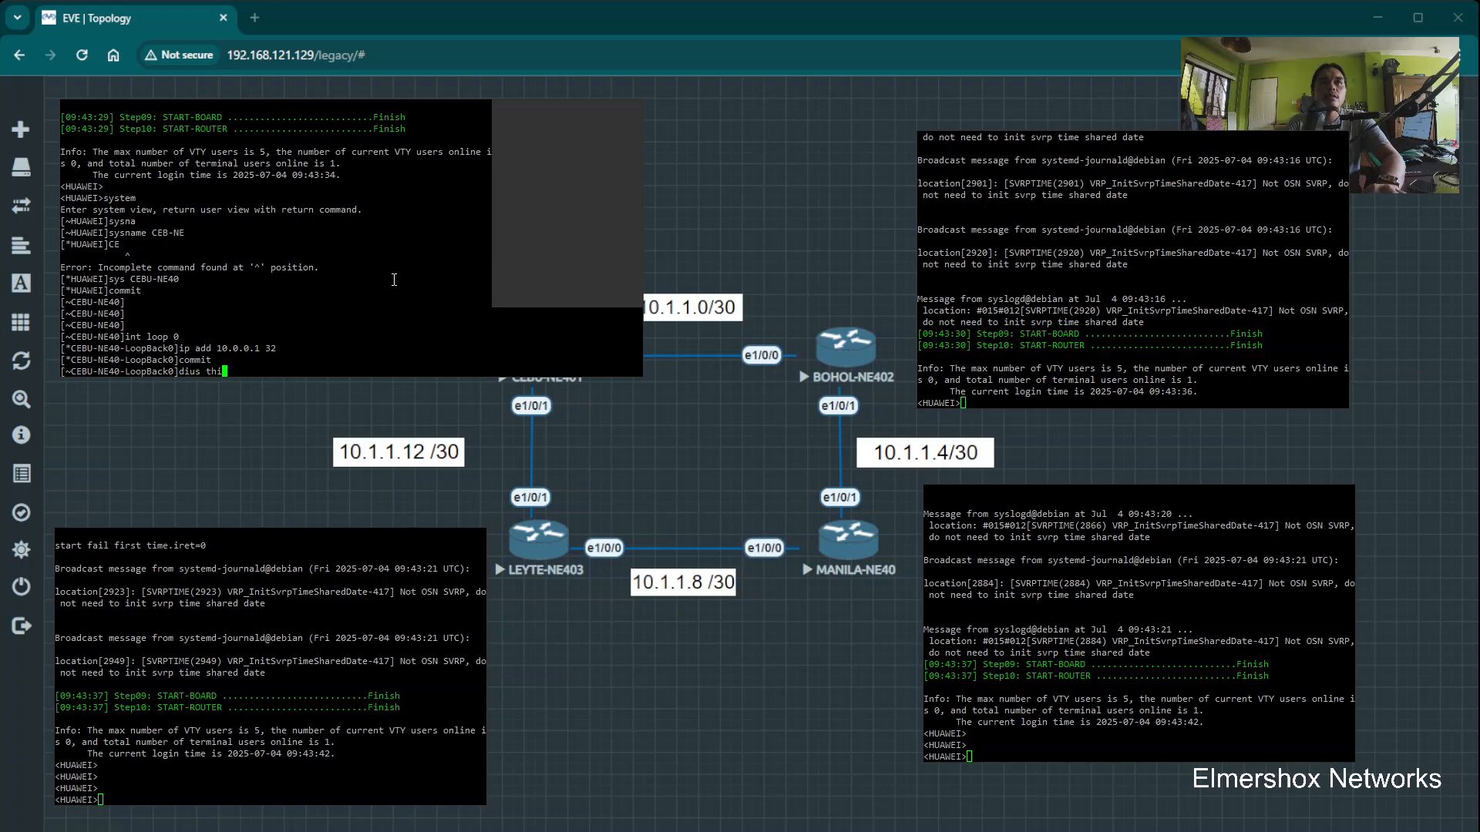
key(Return)
text(dis this)
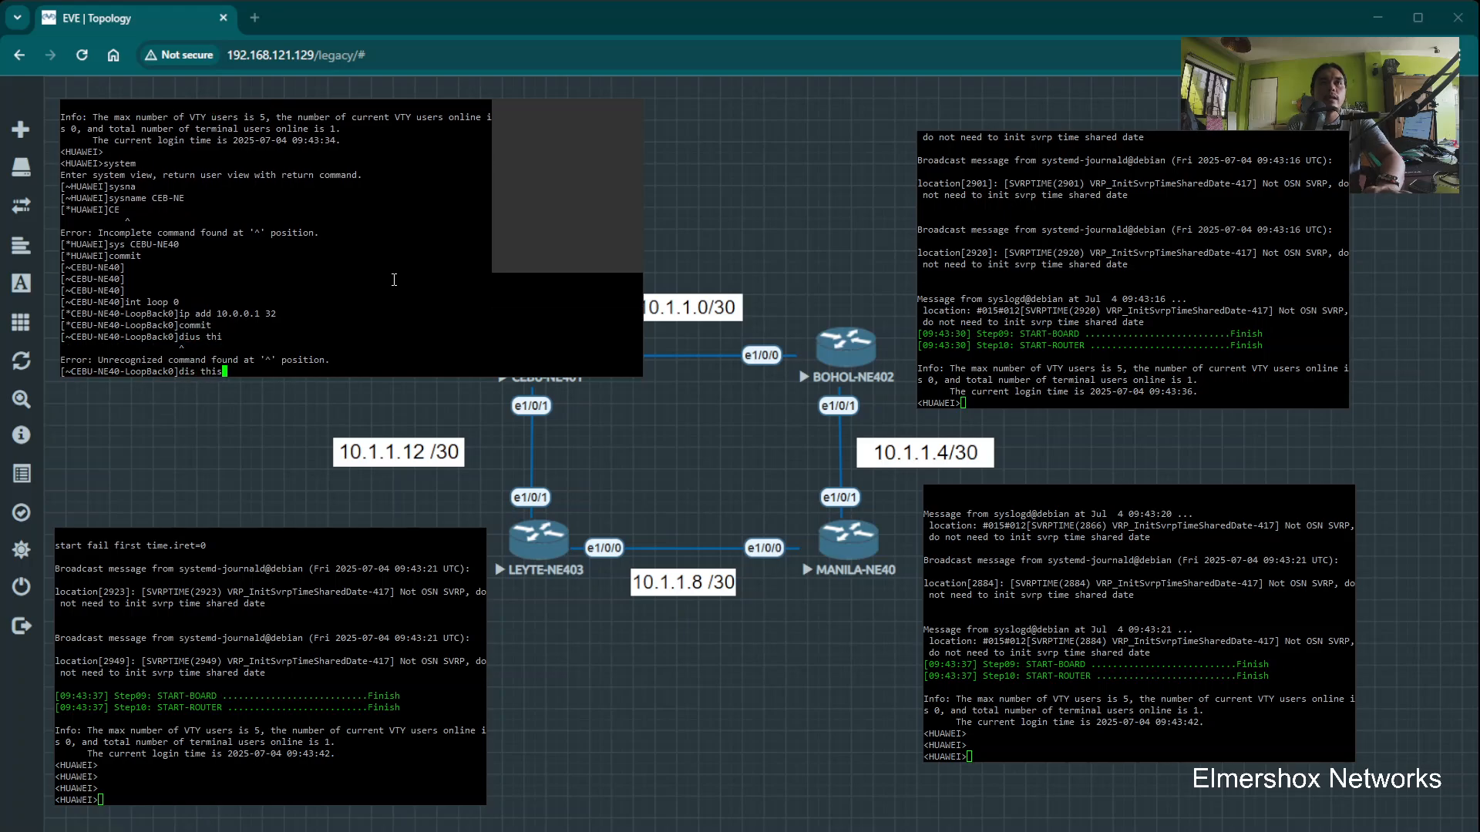
key(Return)
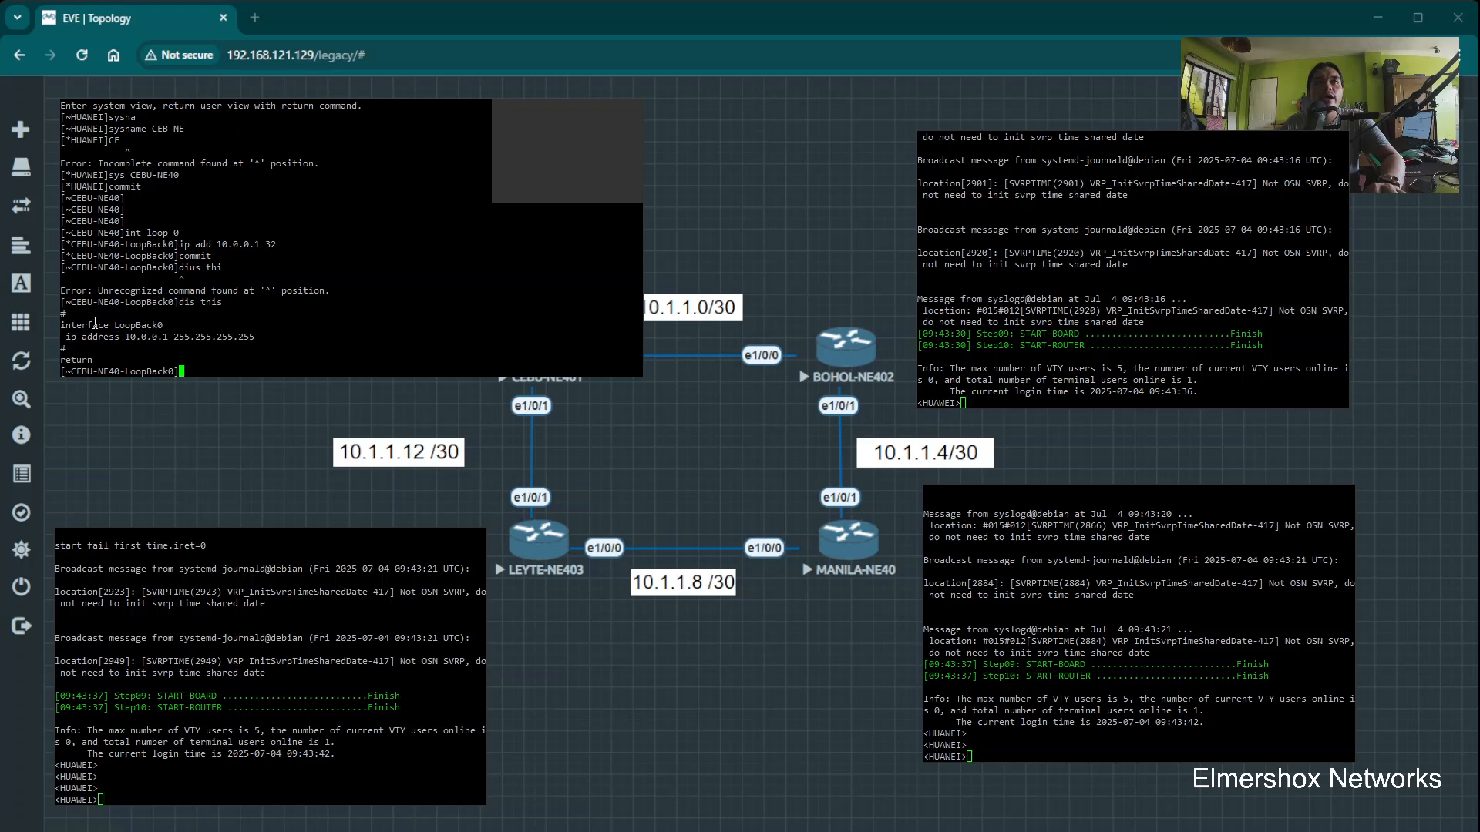
drag(97, 323, 189, 330)
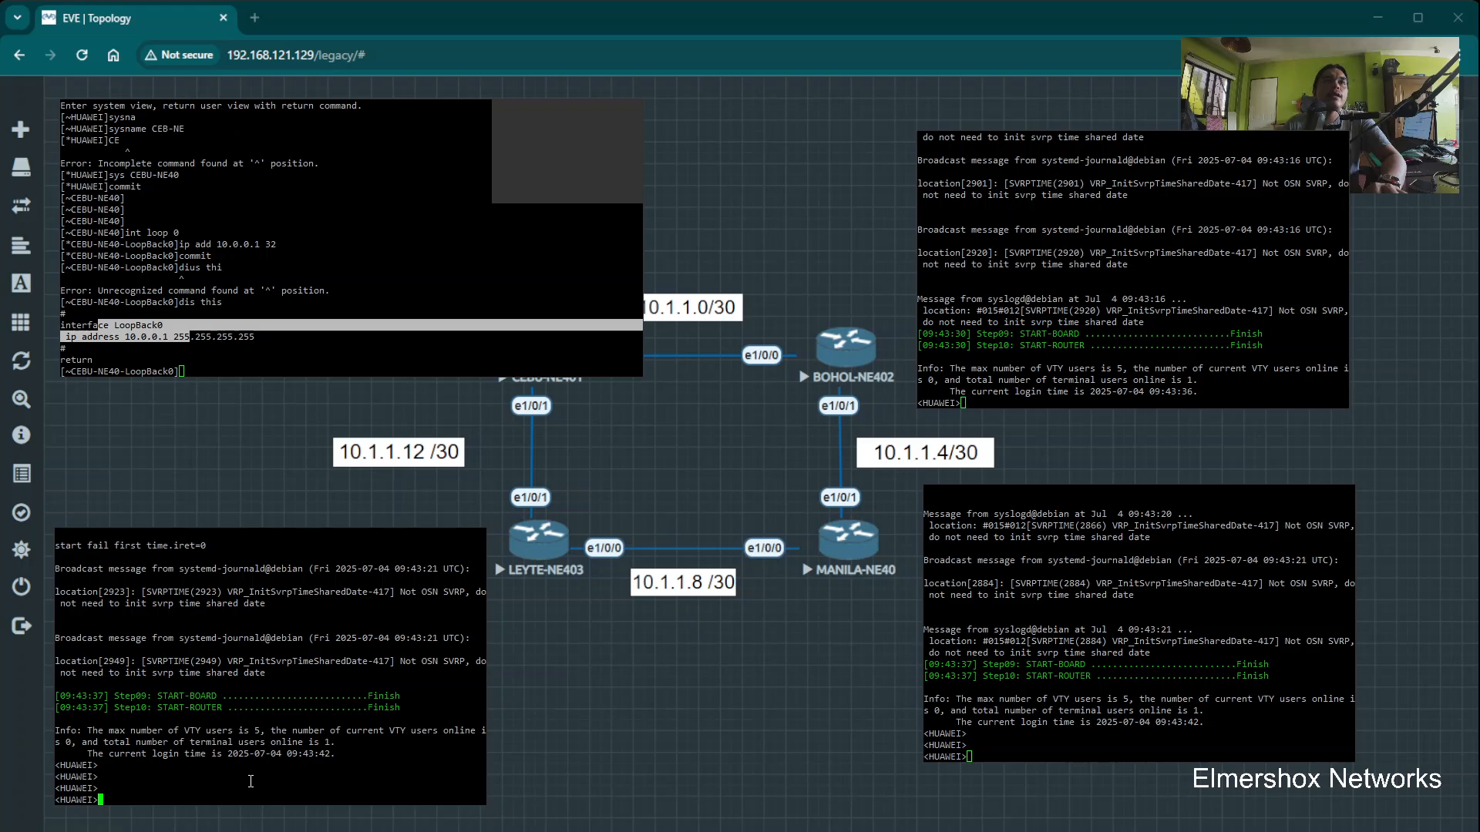
Enter system view on the LEYTE-NE403 console
key(Return)
key(Return)
key(Return)
text(sys)
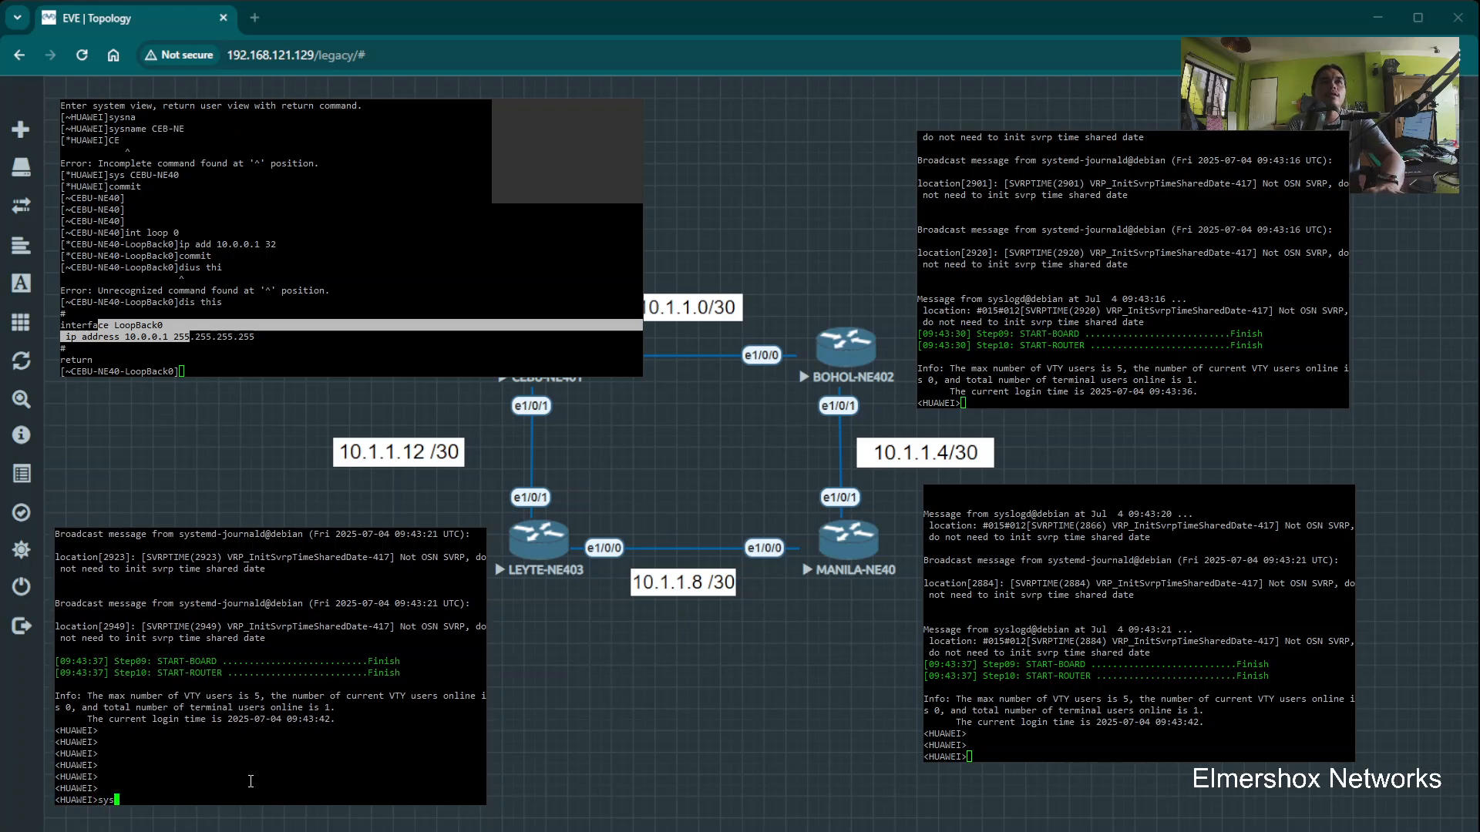
key(Return)
key(Return)
key(Return)
key(Return)
key(Return)
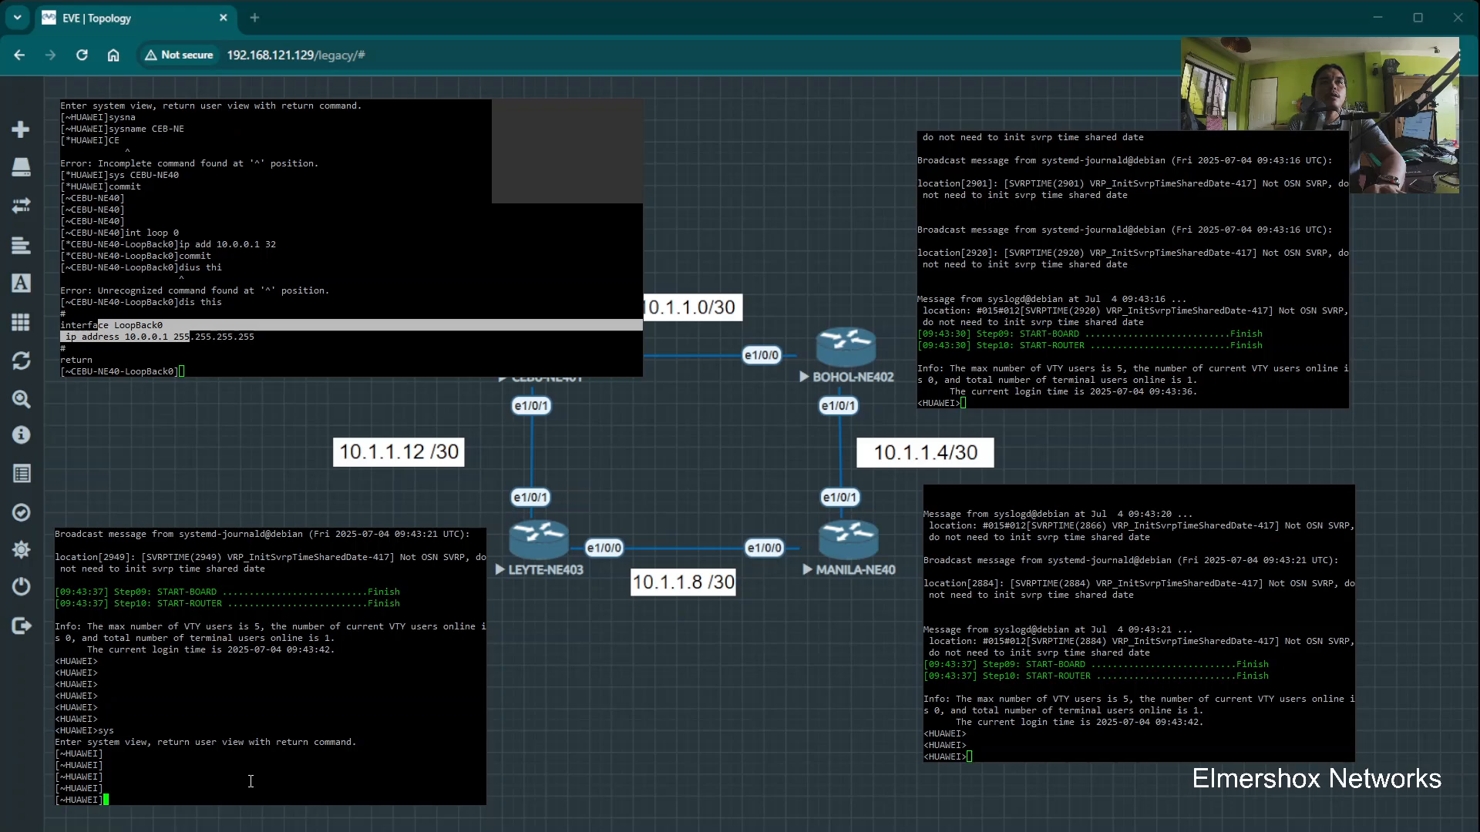
Set the LEYTE-NE403 router's system name to LEYTE-NE40 and commit the change
text(sysname LEYTE)
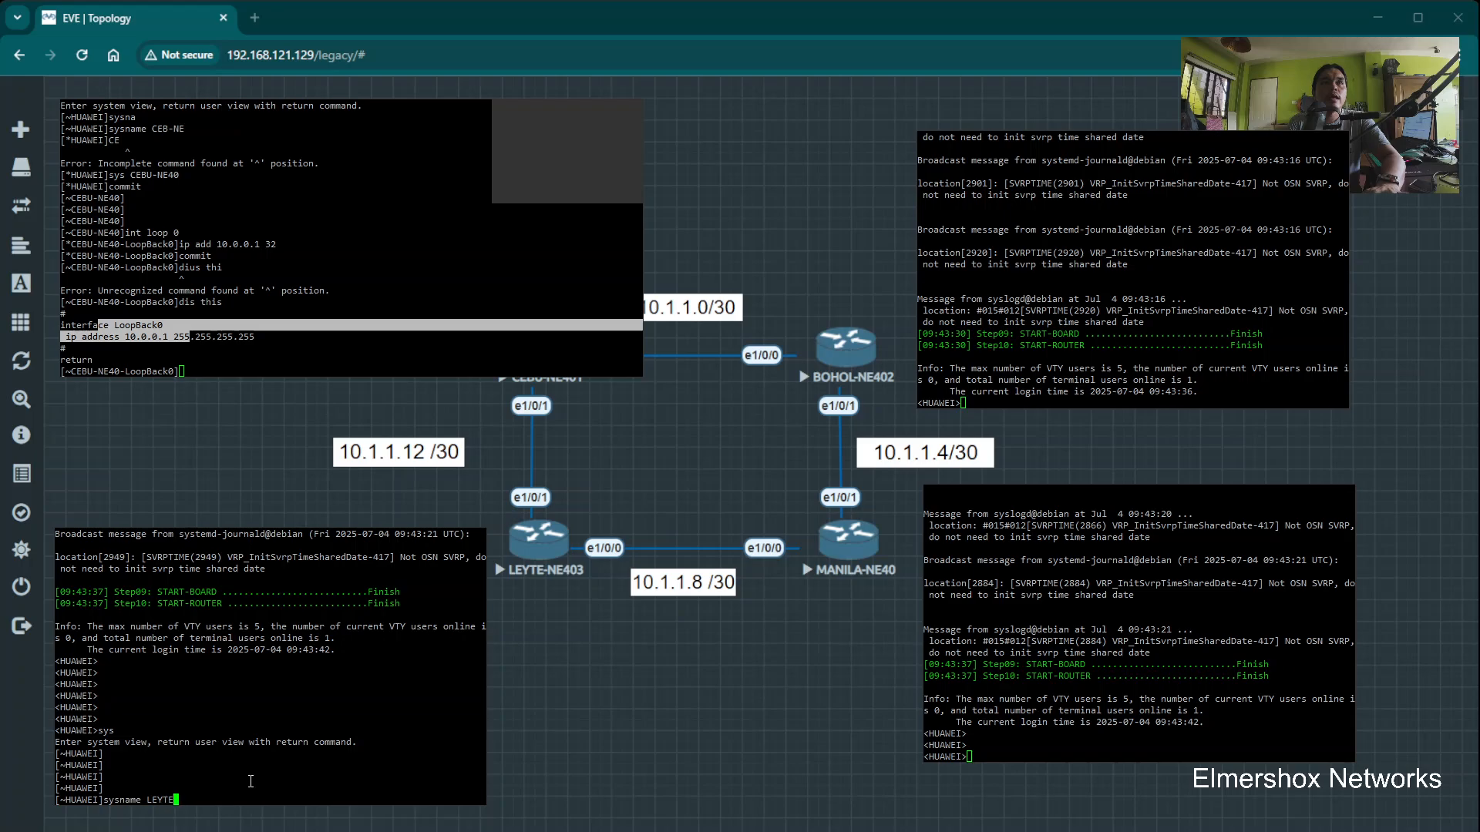
text(-NE40)
key(Return)
text(com)
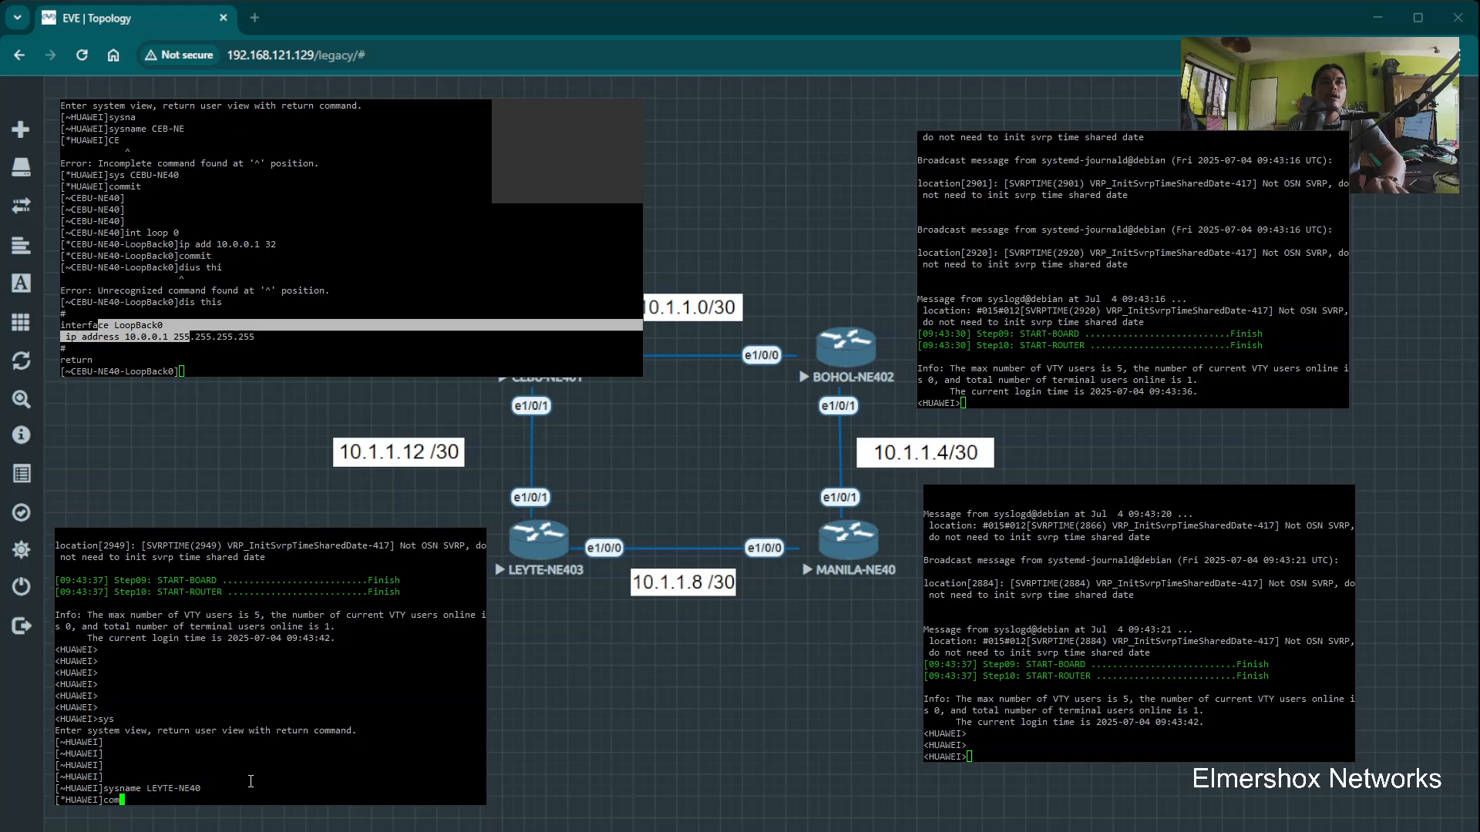
text(mit)
key(Return)
key(Return)
key(Return)
text(ip ad)
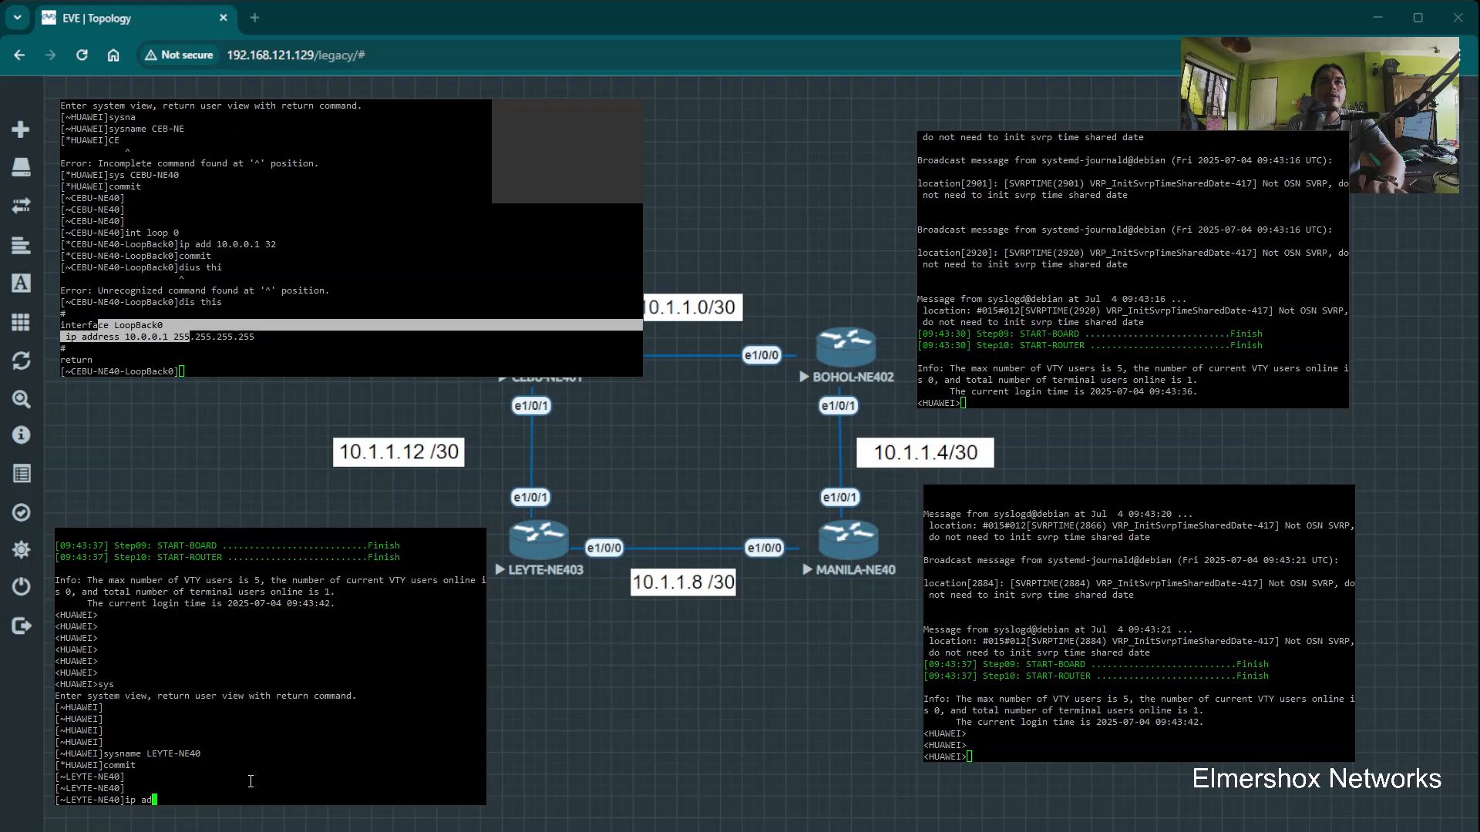
text(d)
key(Return)
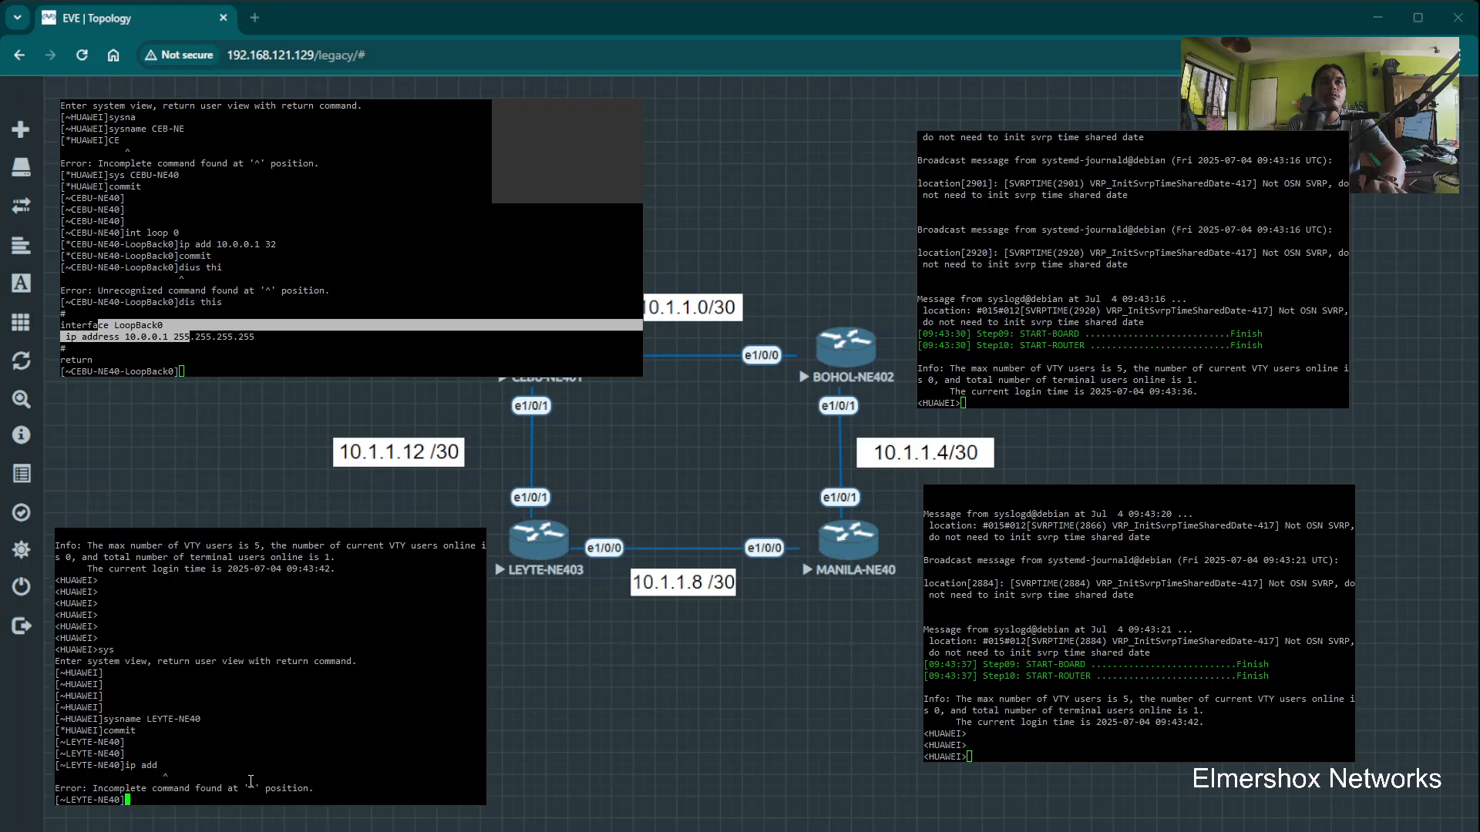
text(int loopo)
key(Return)
Configure interface loopback 0 on LEYTE-NE40 with IP address 10.0.0.2 and mask length 32, and commit it
text(int loop 0)
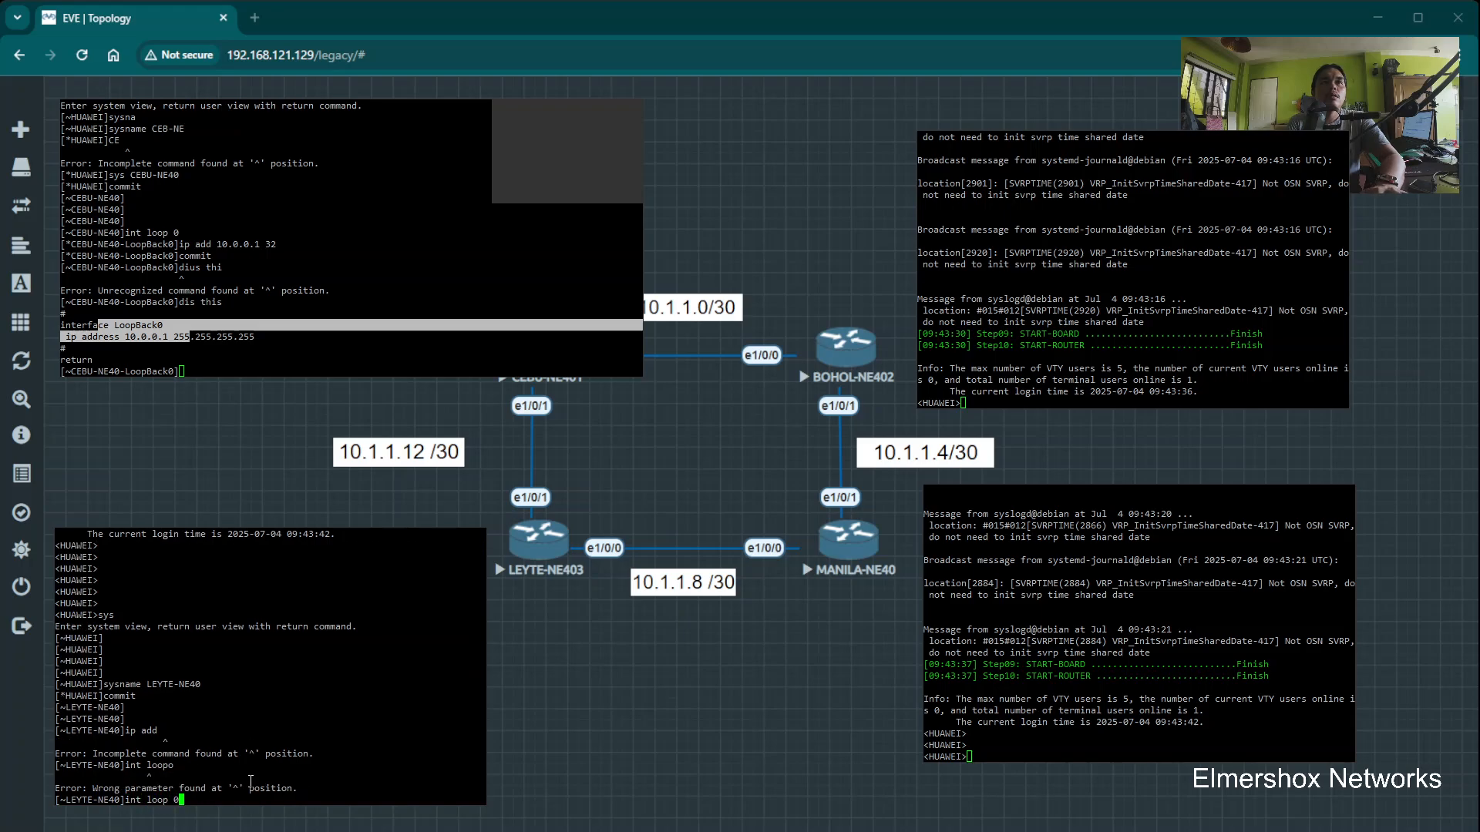
key(Return)
text(ip add 10.0)
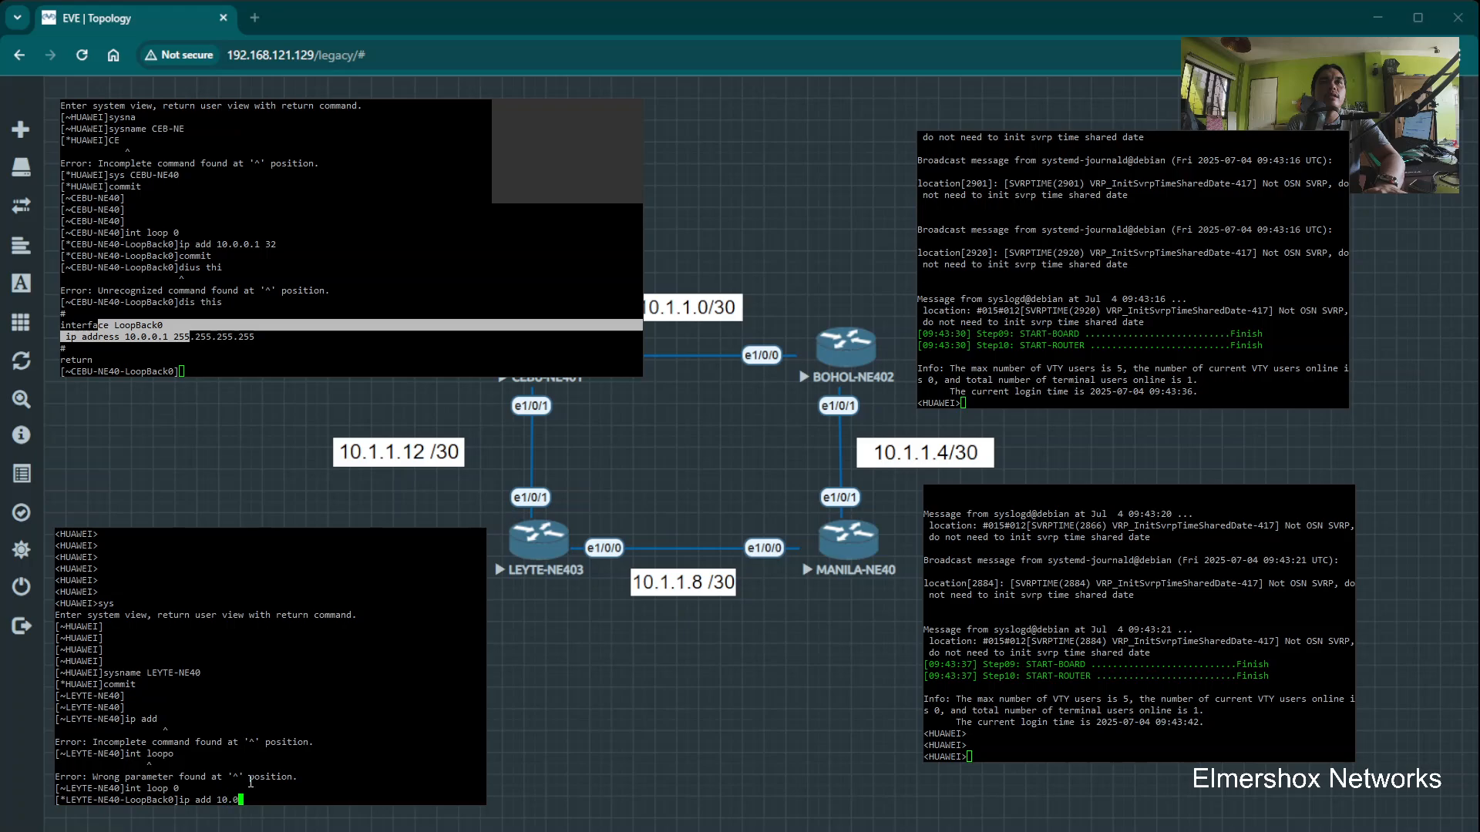
text(.0.2 32)
key(Return)
text(commit)
key(Return)
Display the current configuration of LEYTE-NE40's loopback interface
text(di)
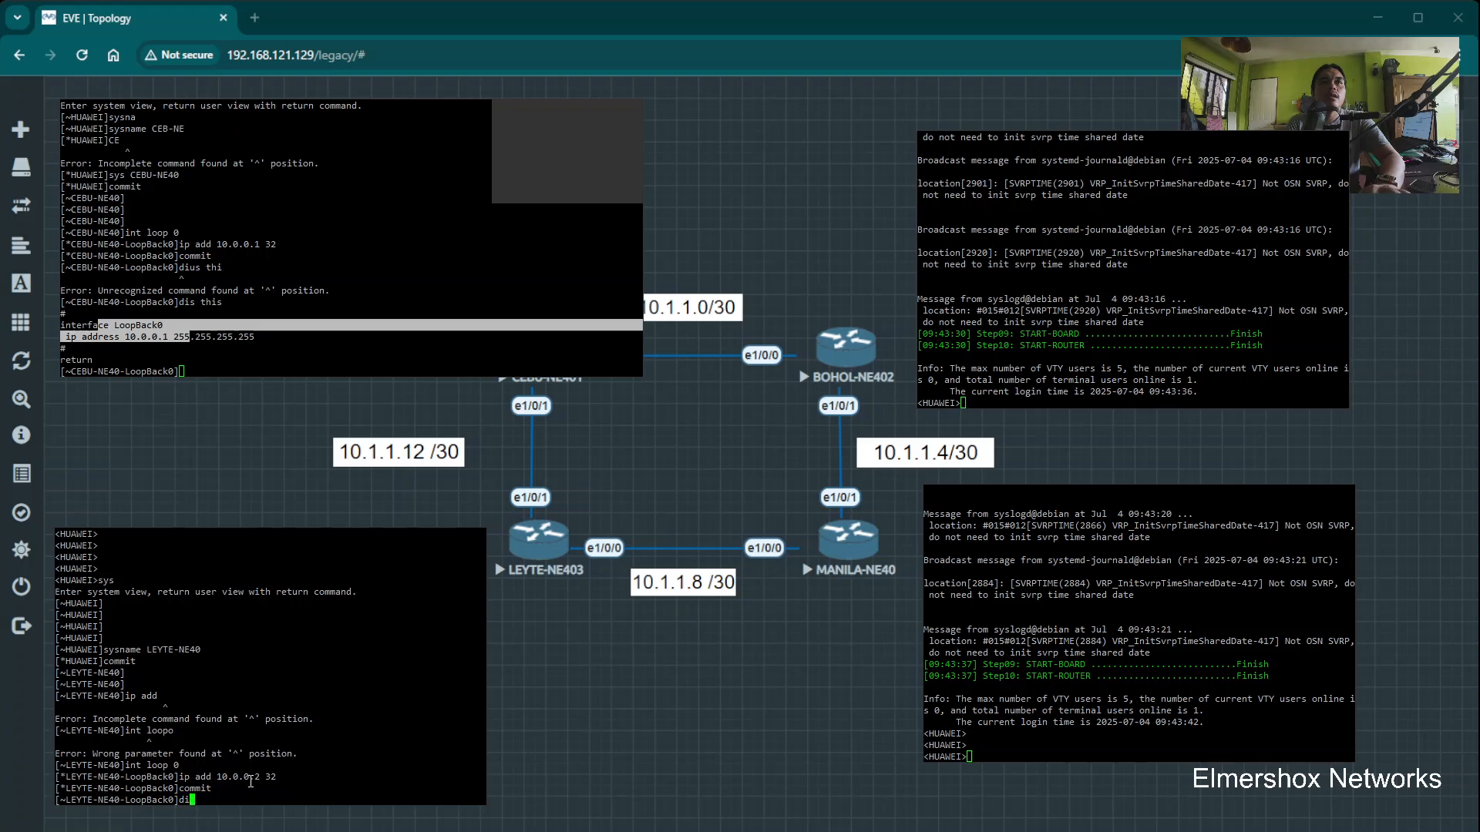
text(s this)
key(Return)
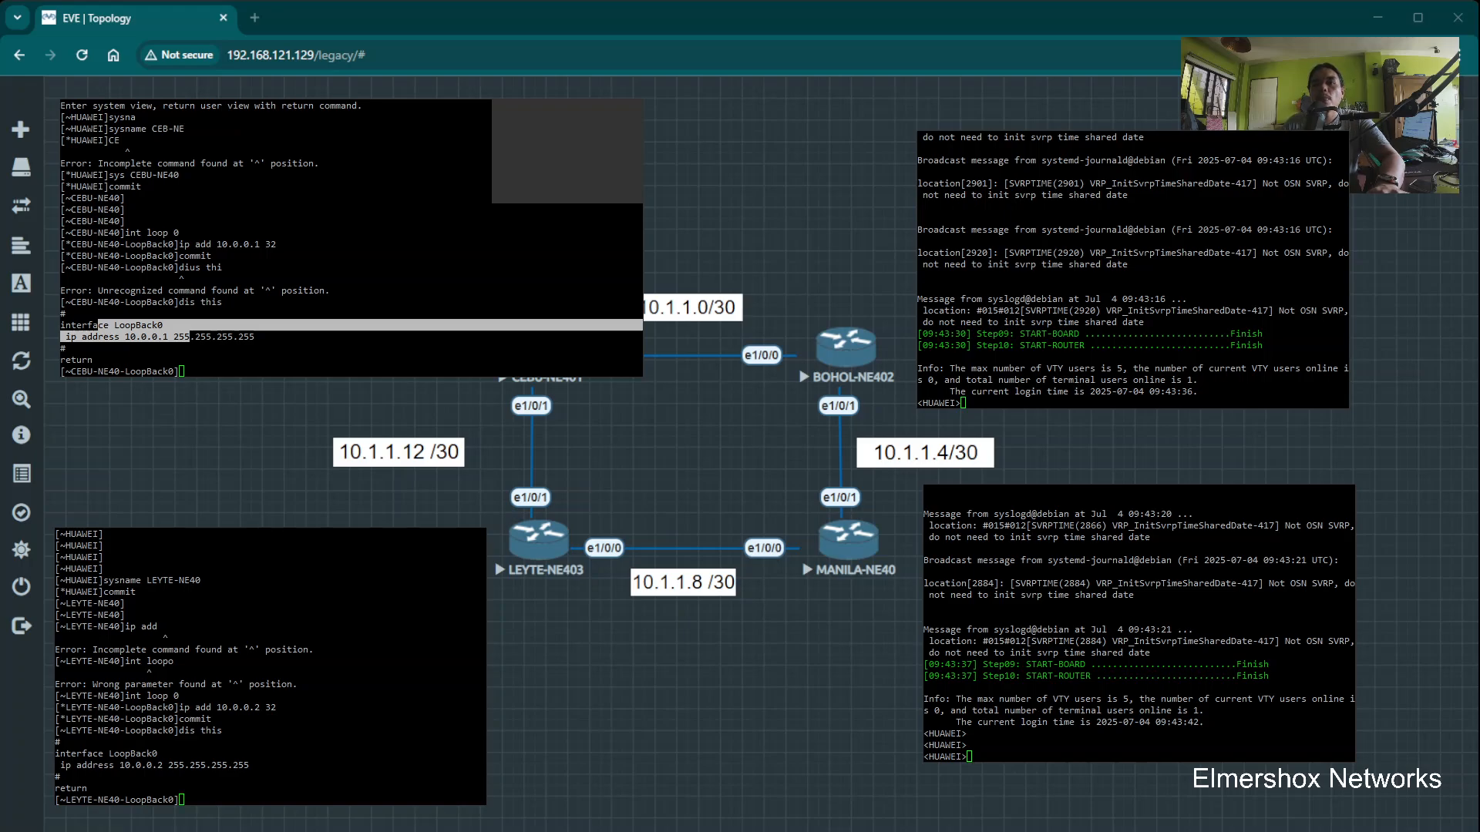
Enter system view on the BOHOL-NE402 console
click(1226, 353)
key(Return)
key(Return)
key(Return)
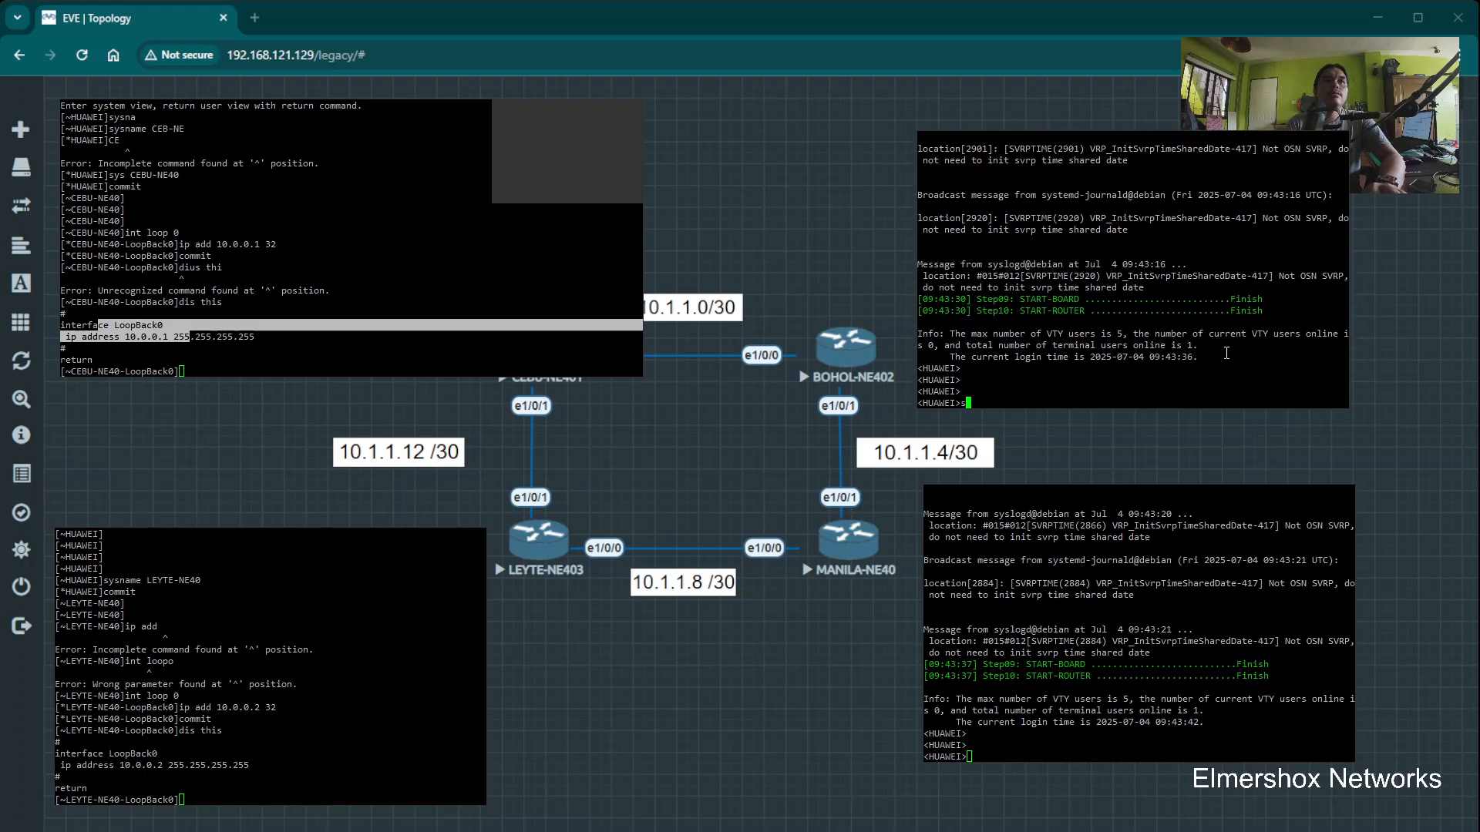
text(system)
key(Return)
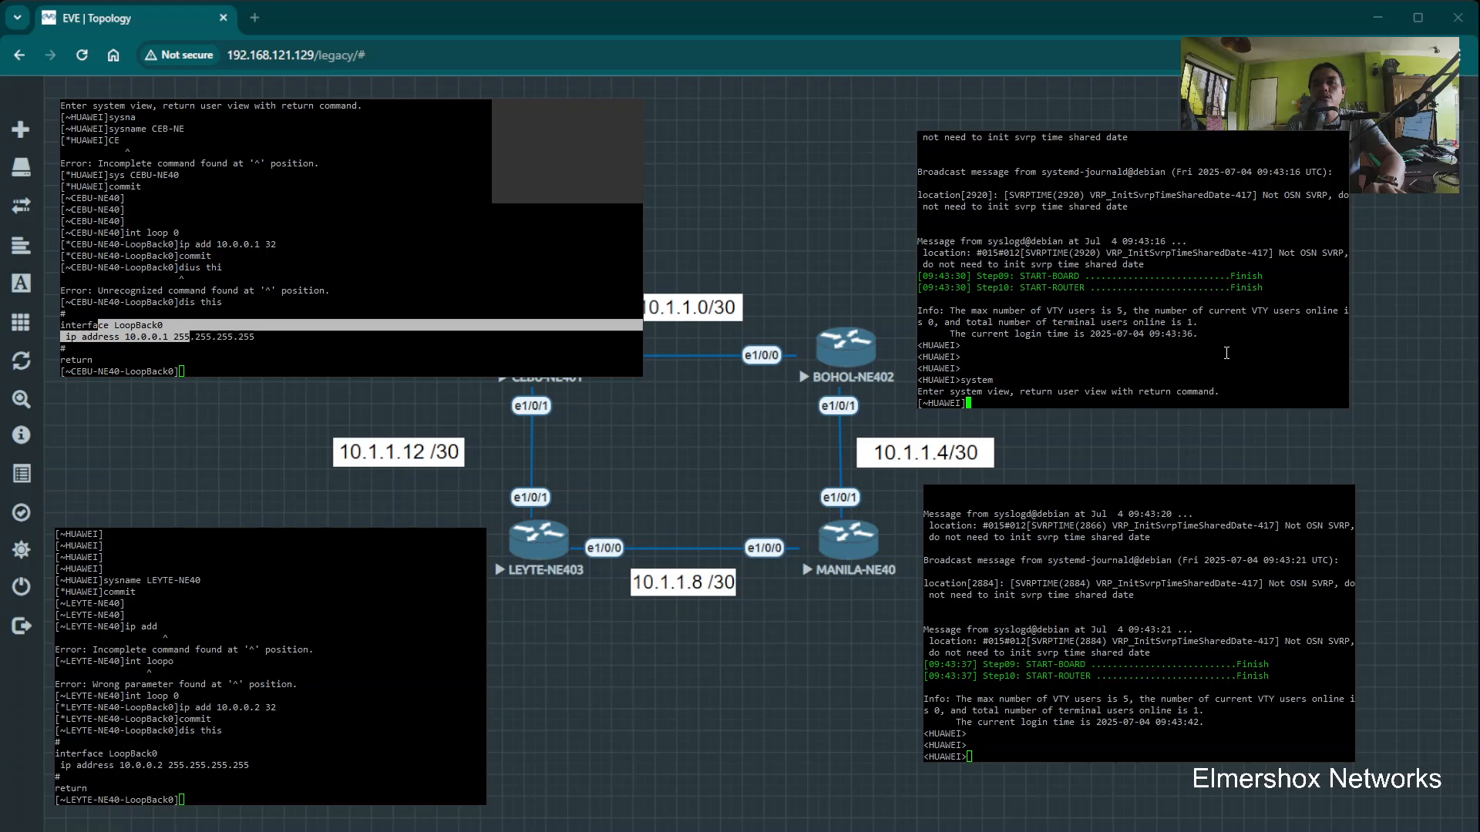
Set the BOHOL-NE402 router's system name to BOHOL-NE40 and commit the change
text(sysnmae)
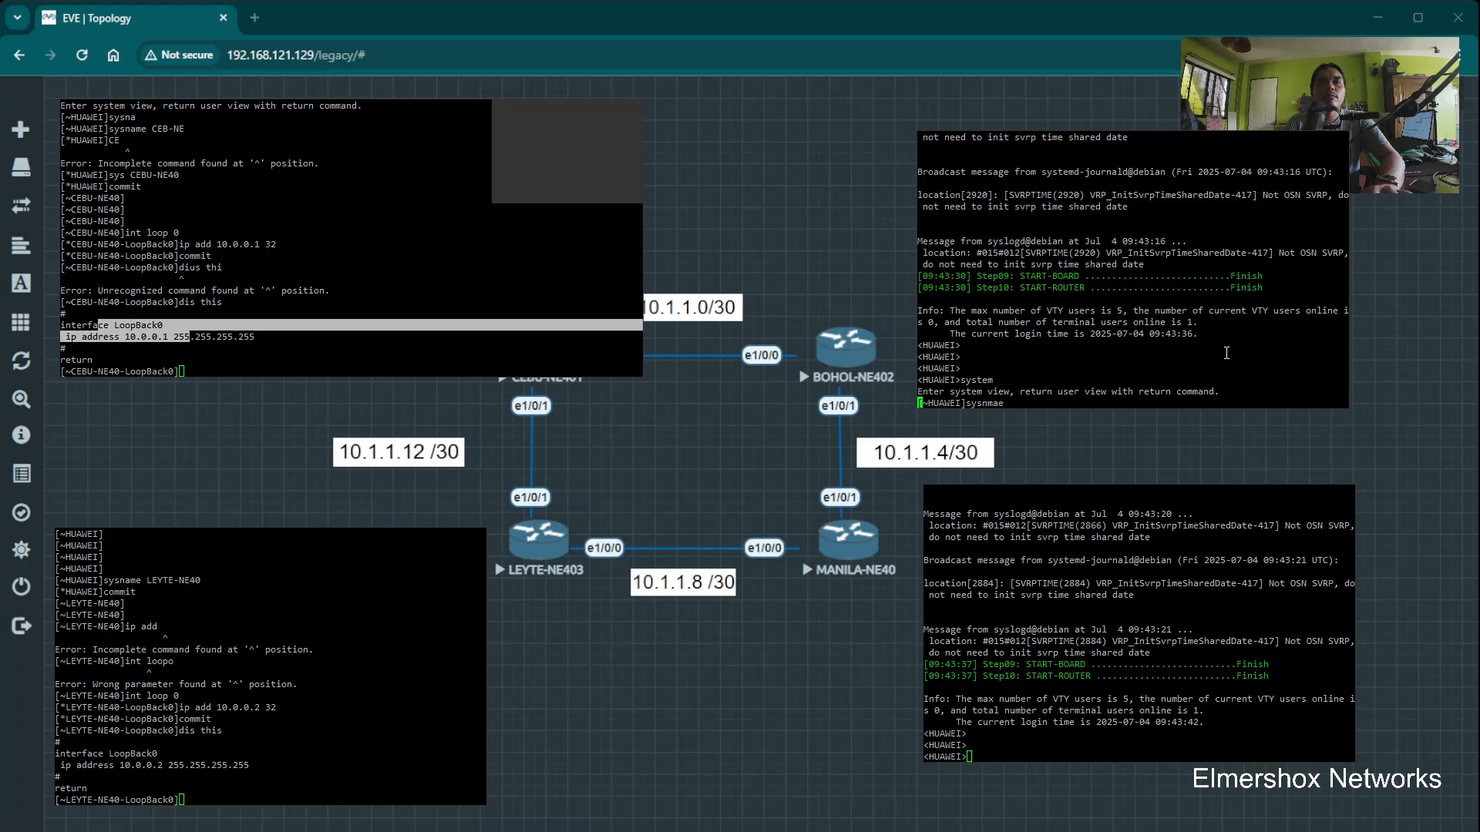
key(Return)
text(sysname)
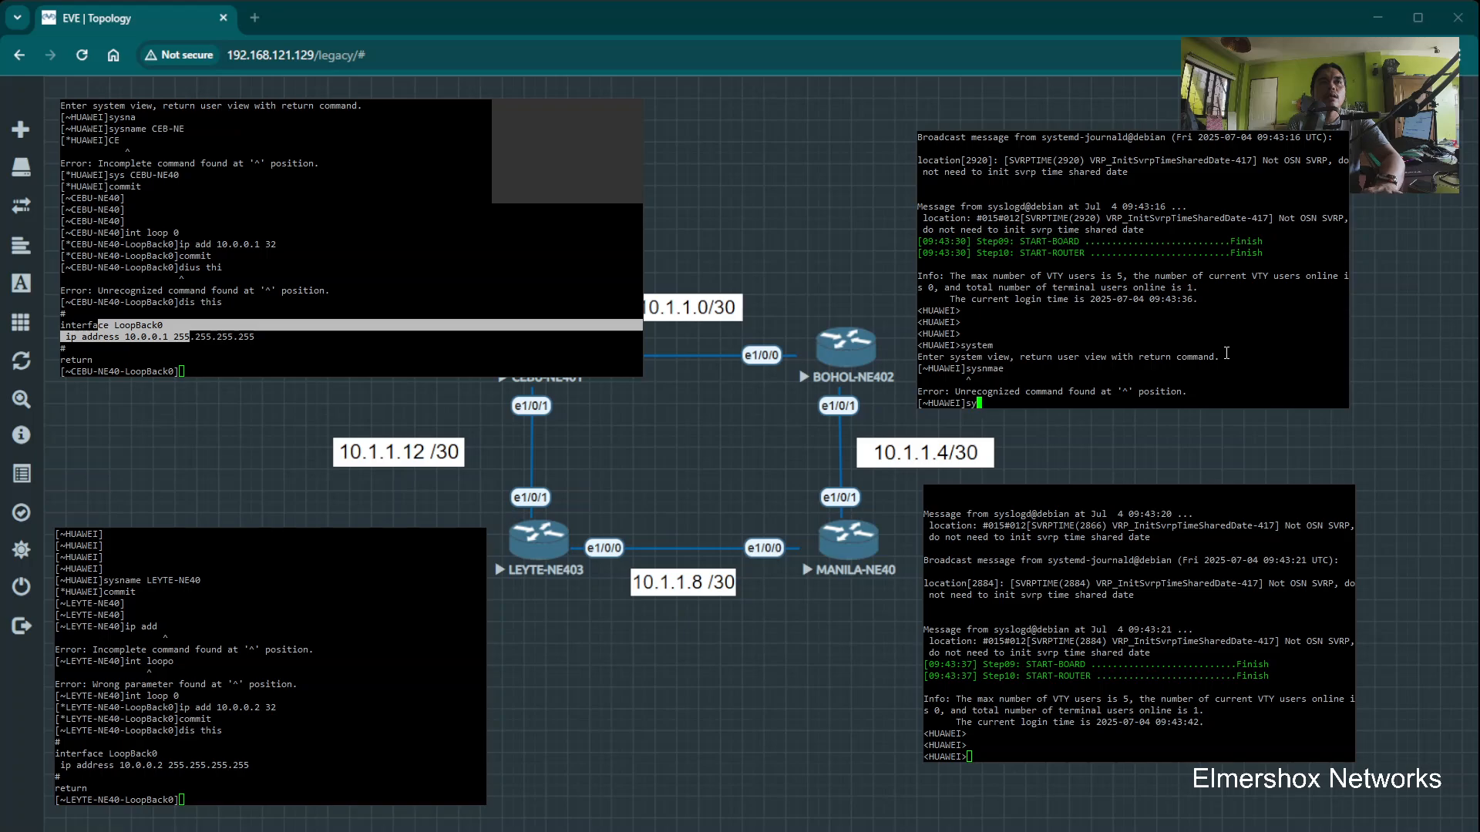
key(Return)
text(s)
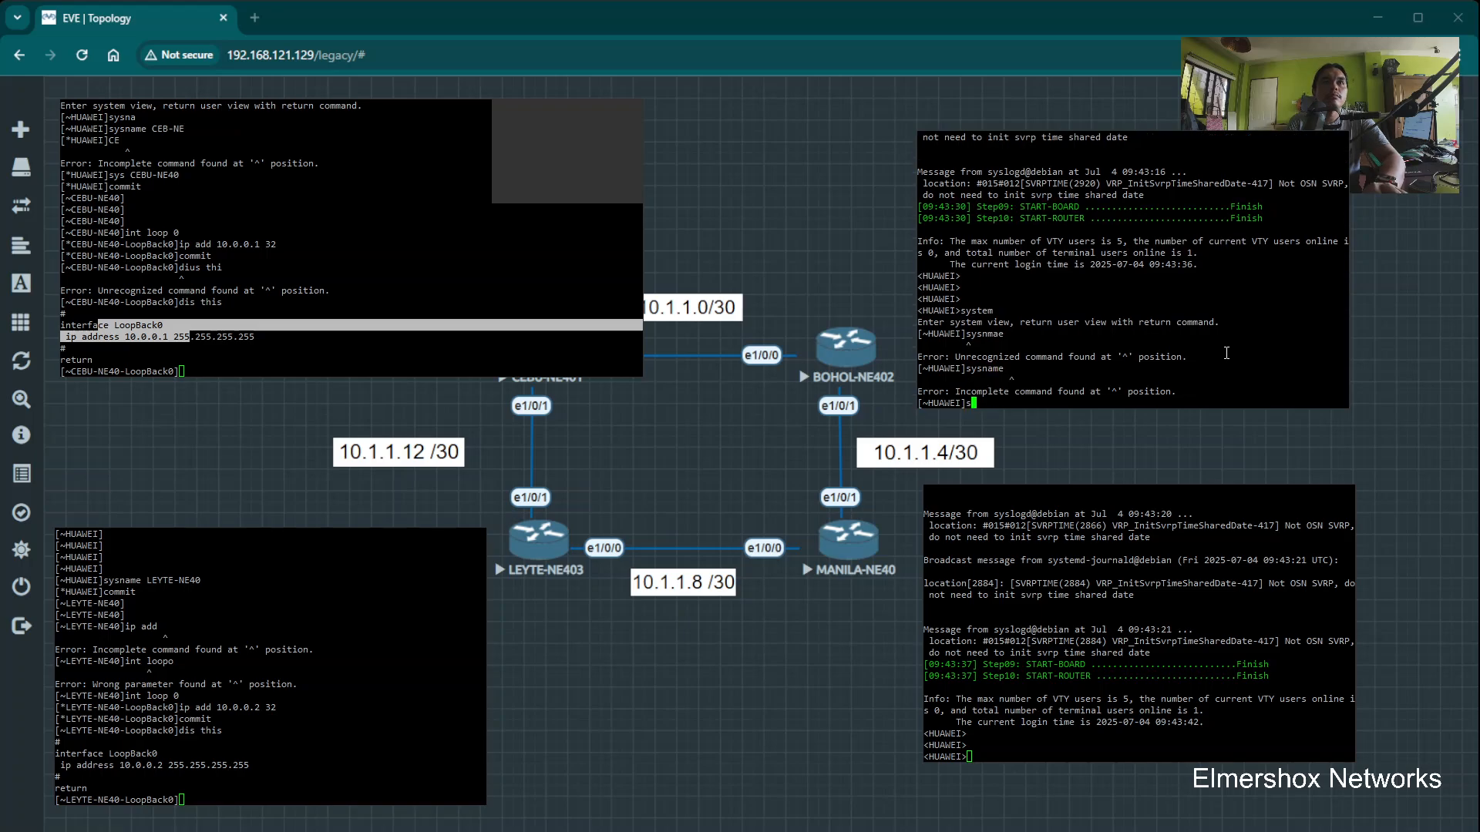
text(ysname BOHOL-NE40)
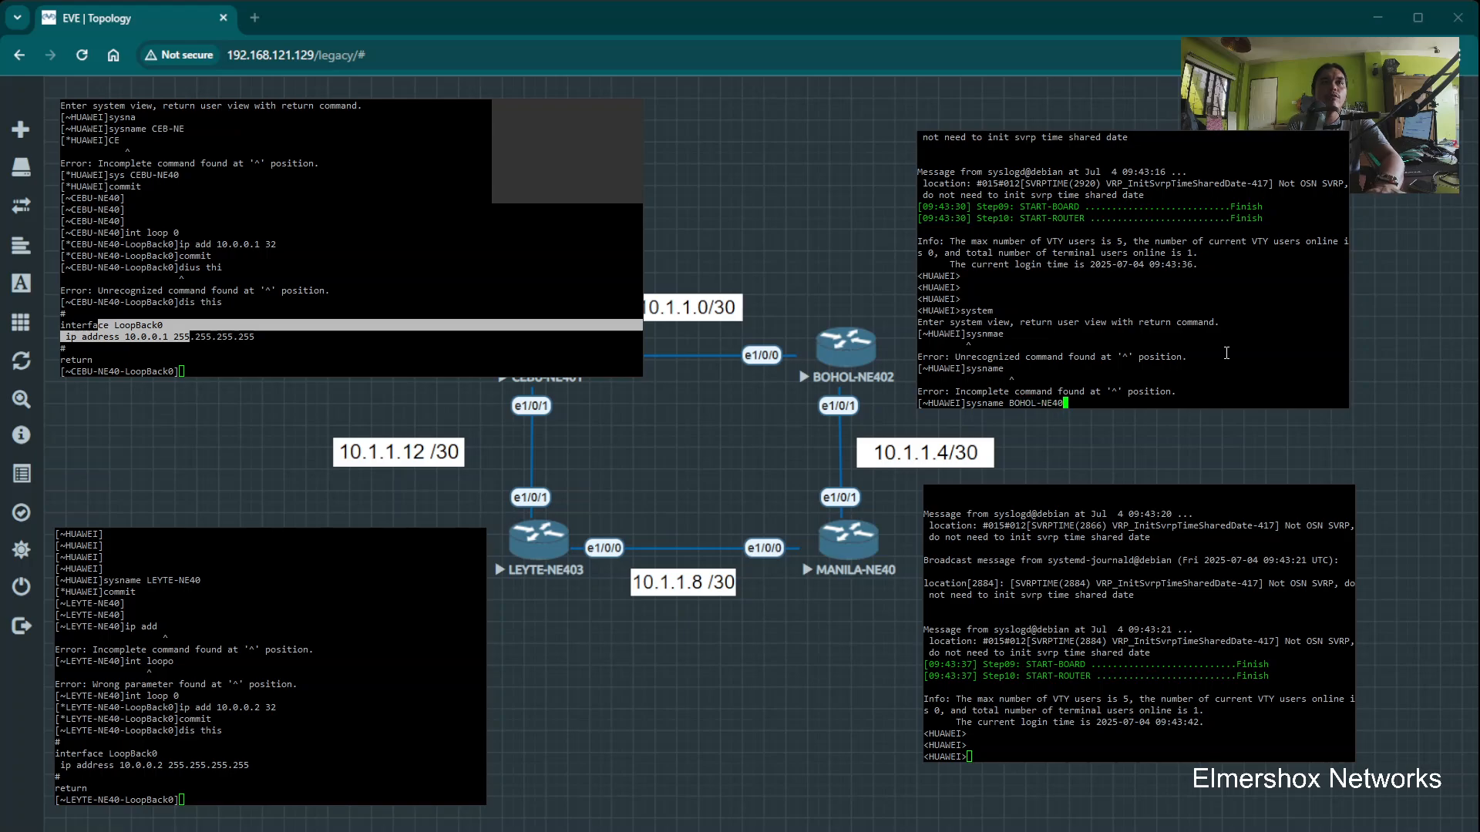
key(Return)
text(commit)
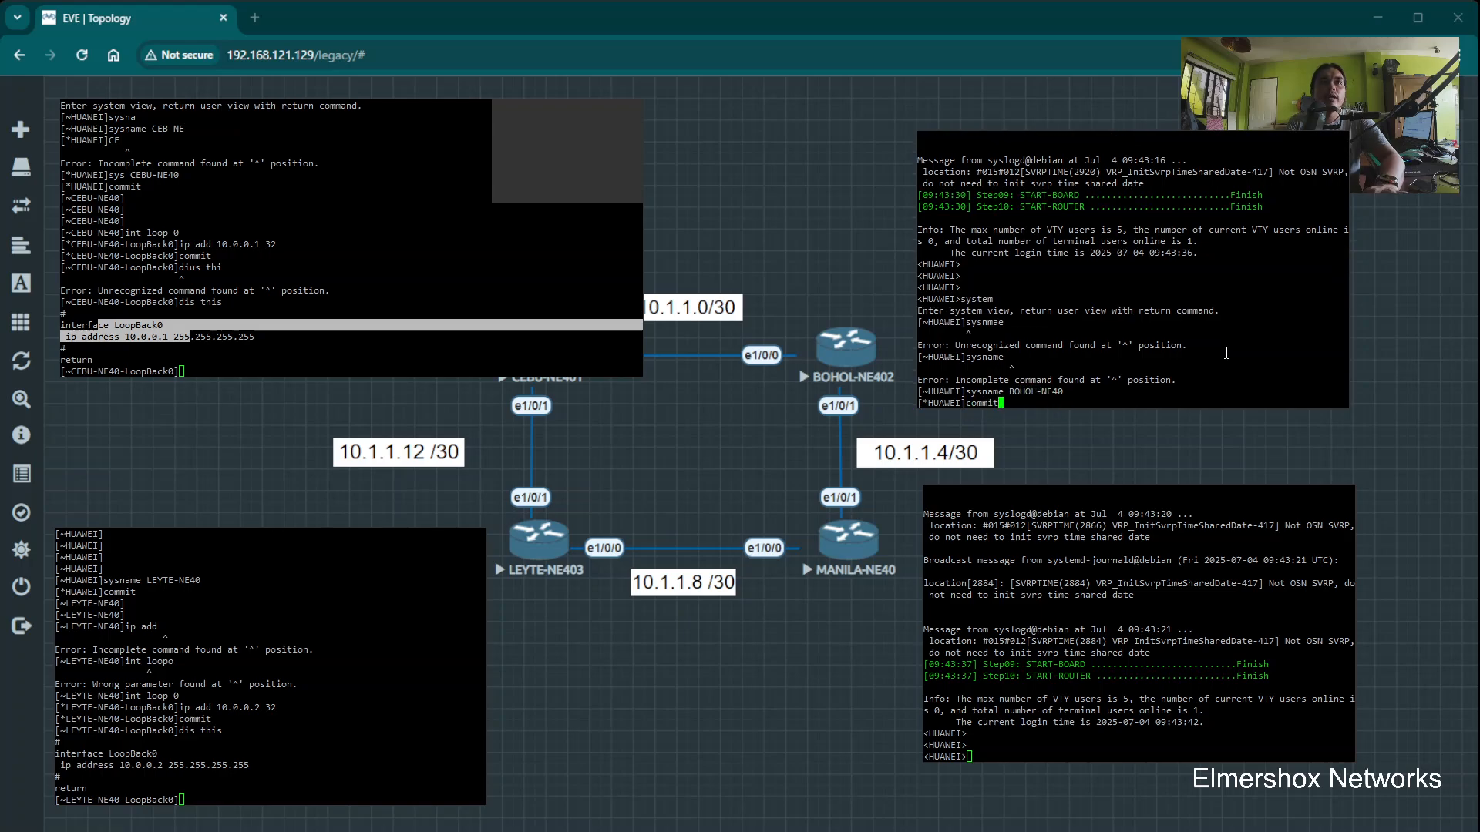
key(Return)
Configure interface loopback 0 on BOHOL-NE40 with IP address 10.0.0.3 and mask length 32, commit it, and display its configuration
text(int loop 0)
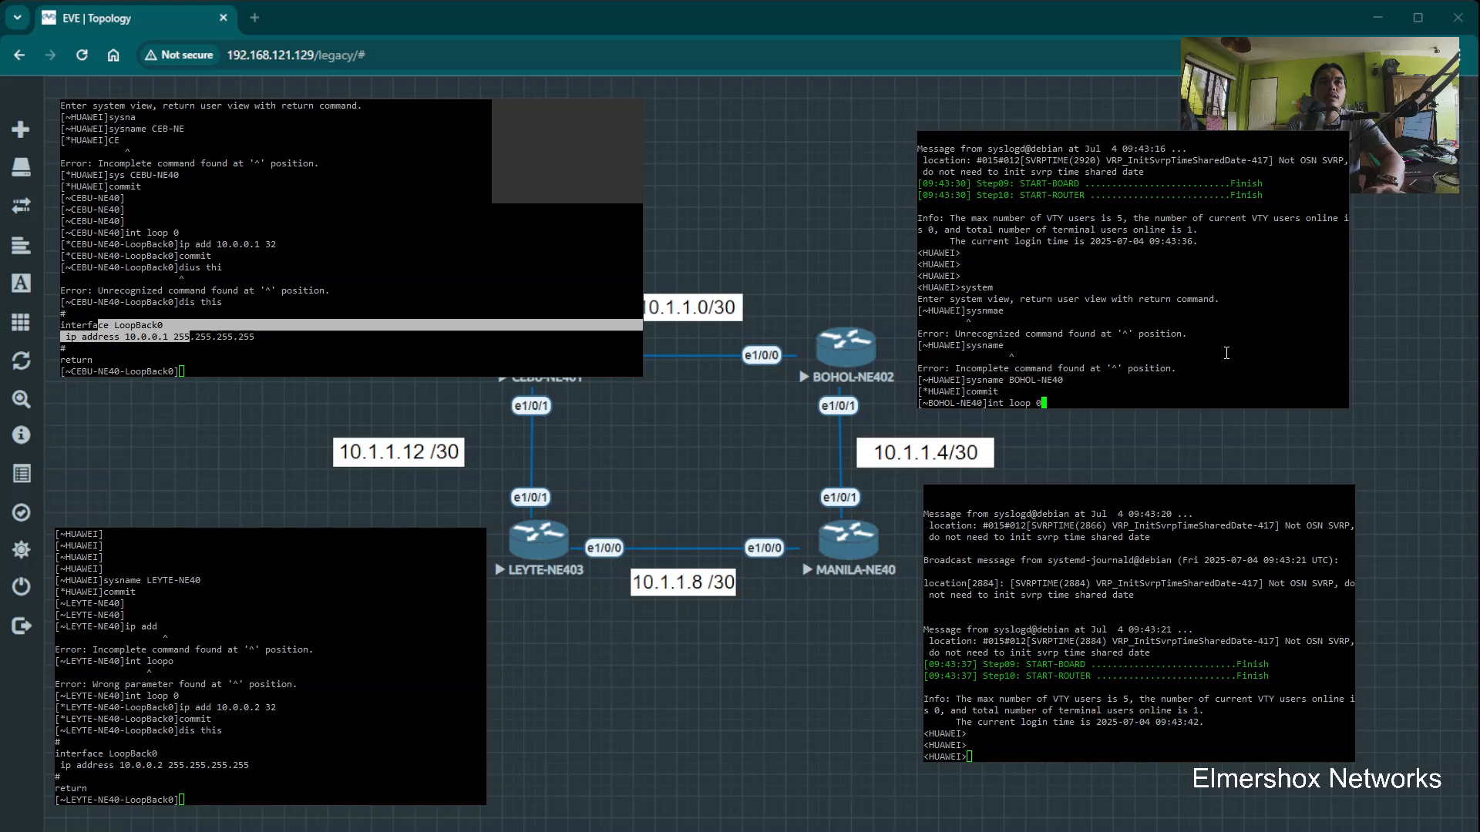
key(Return)
text(10.)
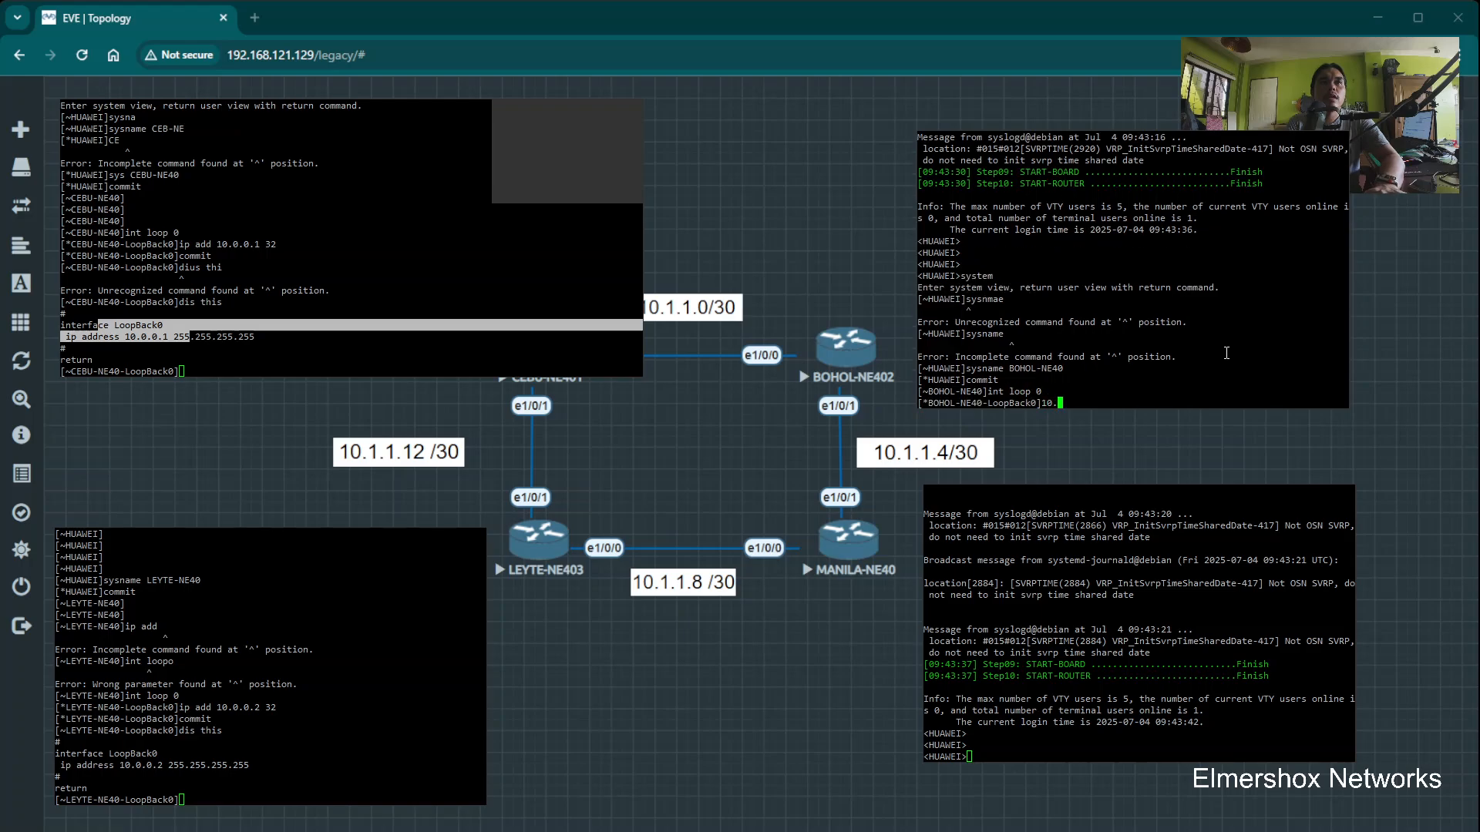
key(Return)
text(ip add 10)
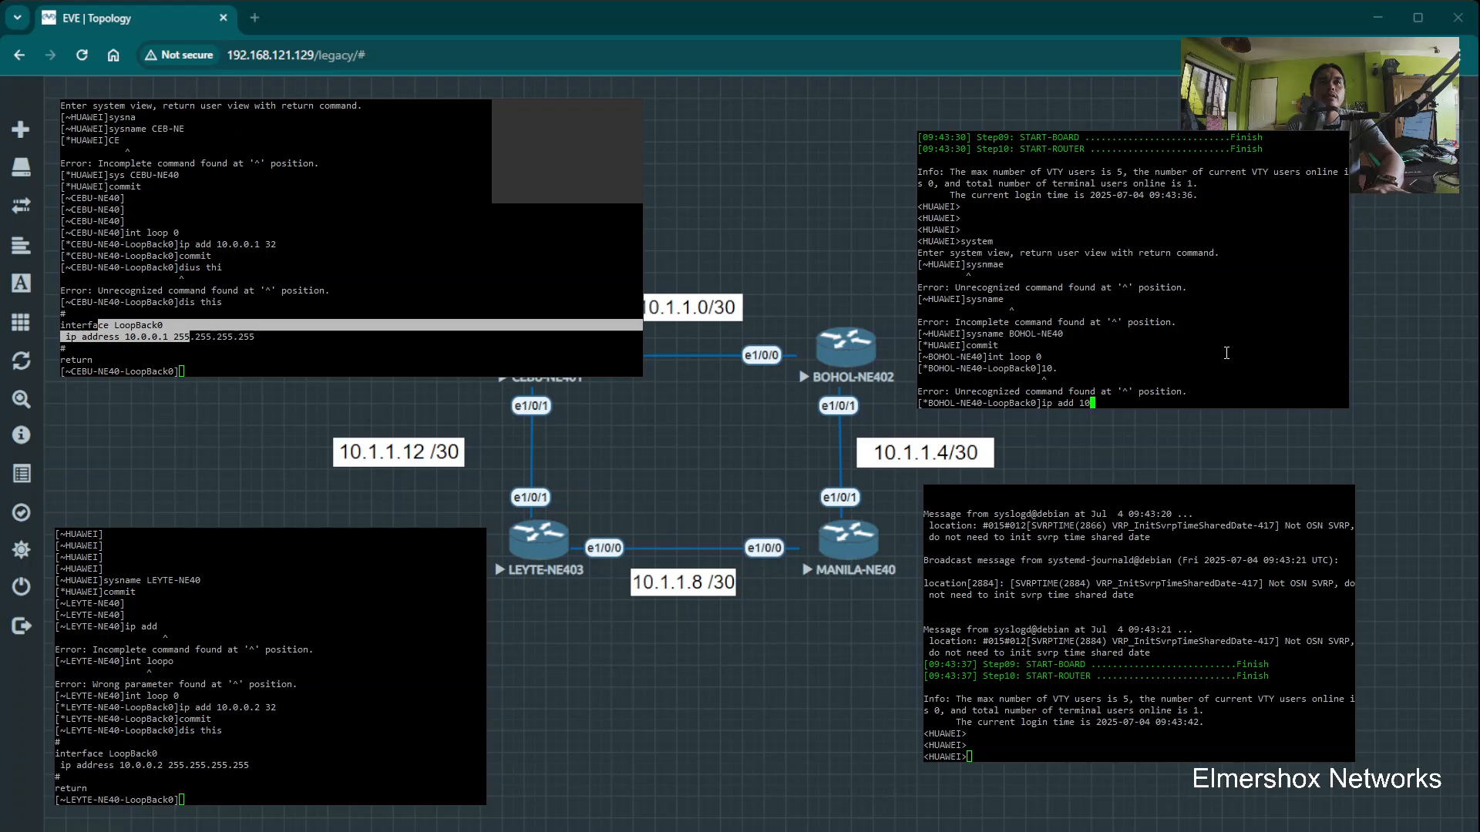
text(.0.0.3 32)
key(Return)
text(commit)
key(Return)
text(dis this)
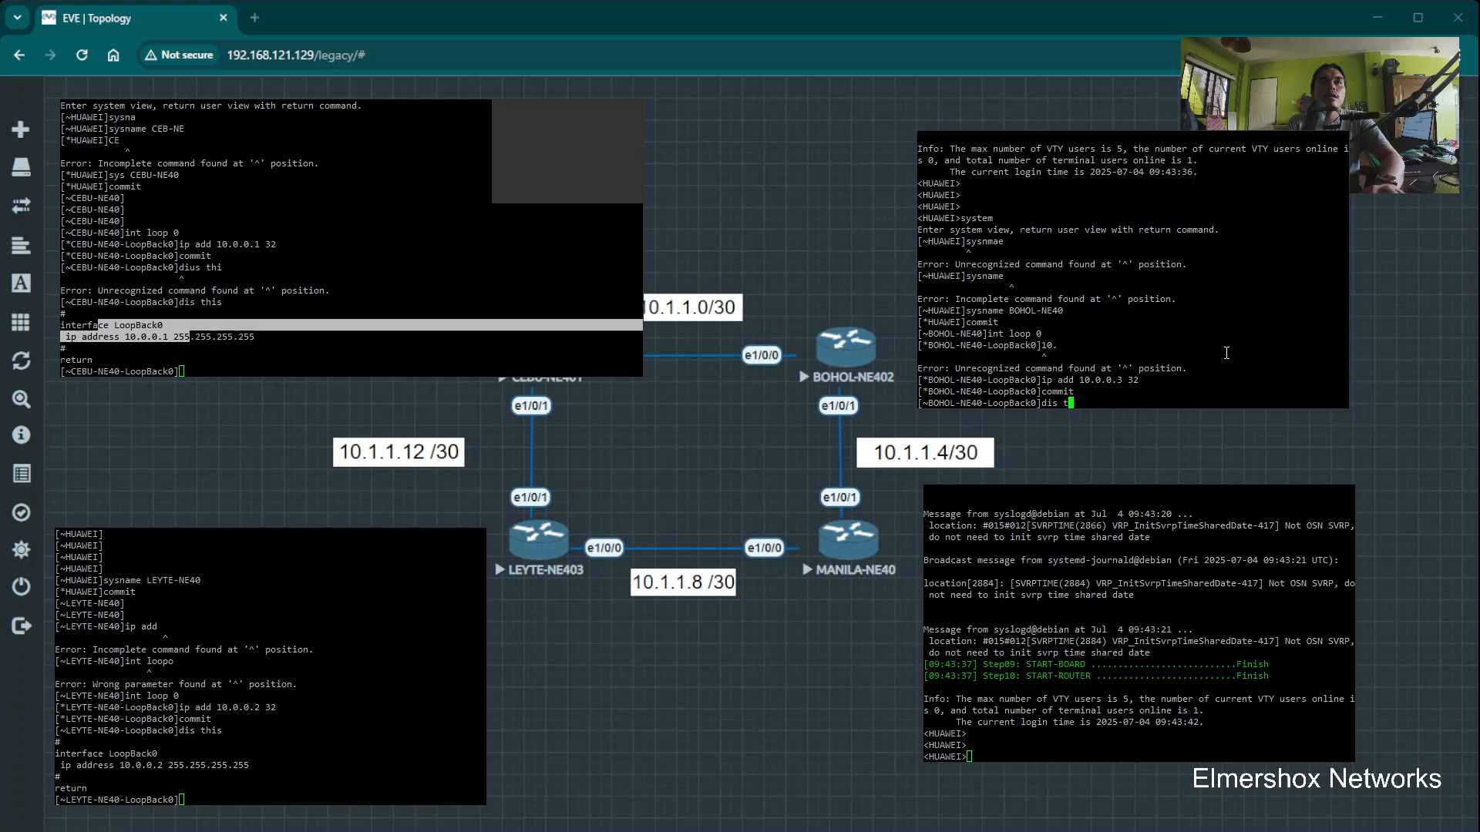
key(Return)
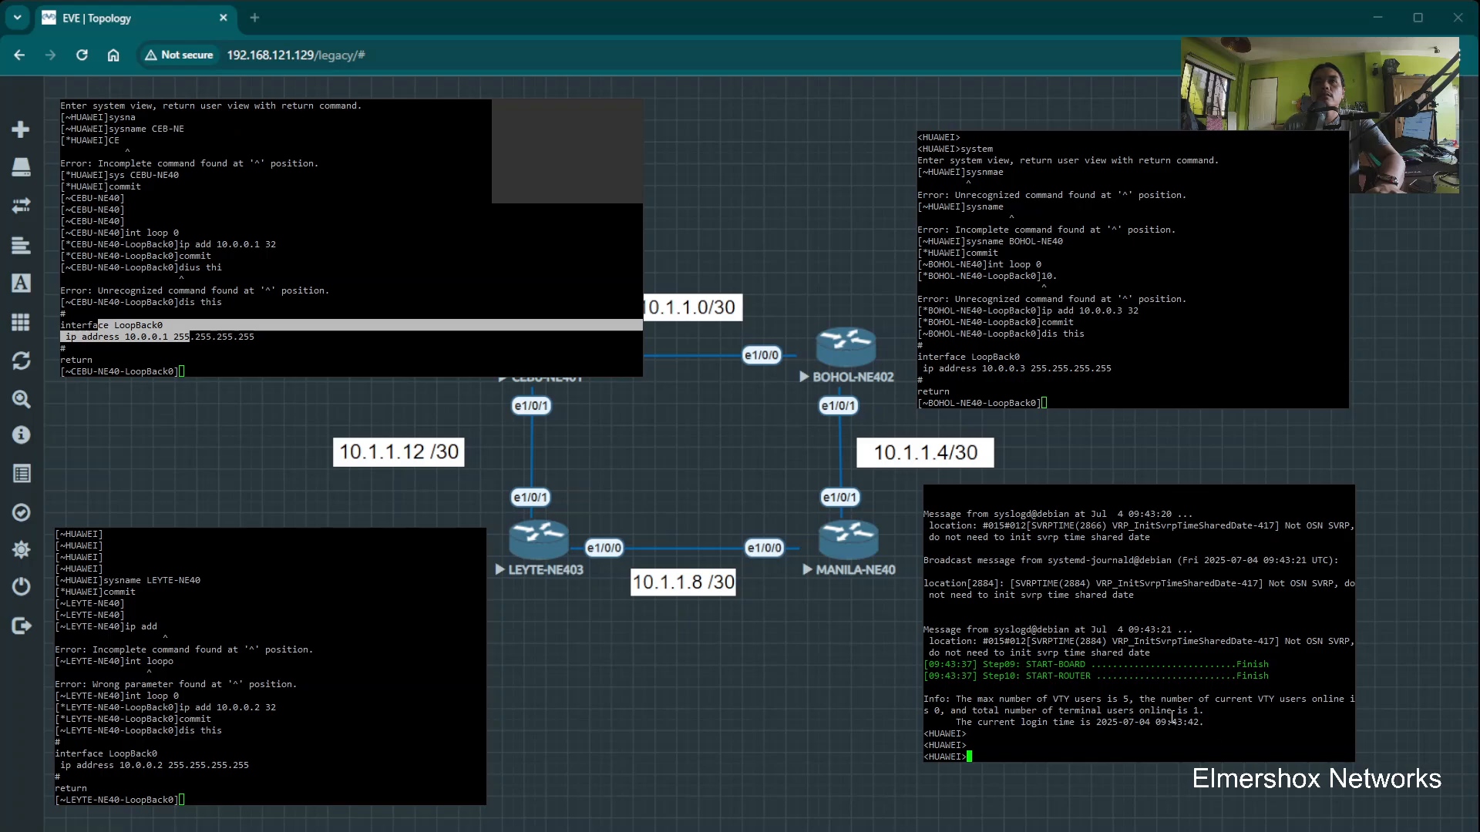
Enter system view on the MANILA-NE40 console, set the system name to MANILA-NE40, and commit the change
text(sys)
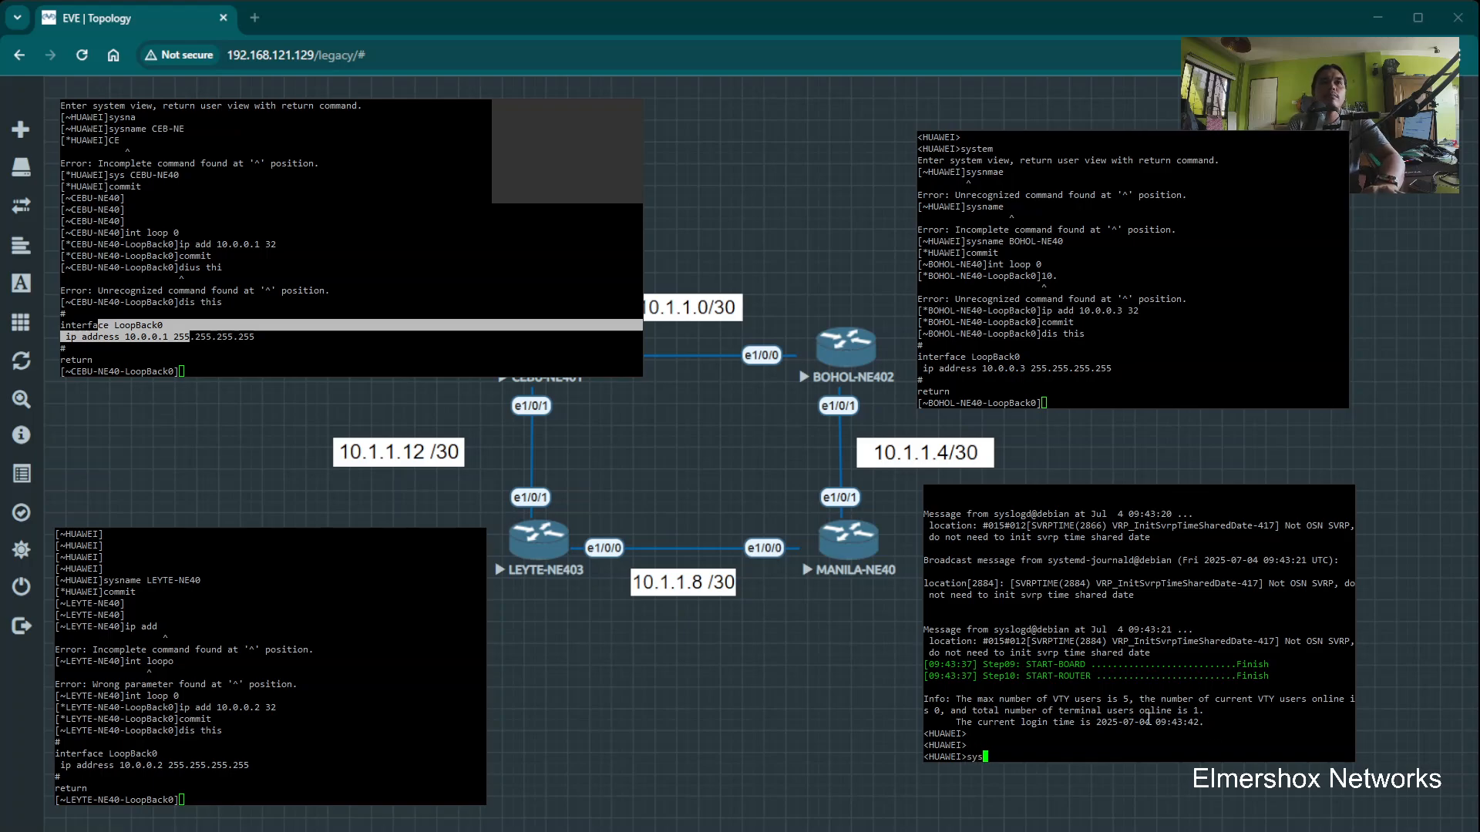
key(Return)
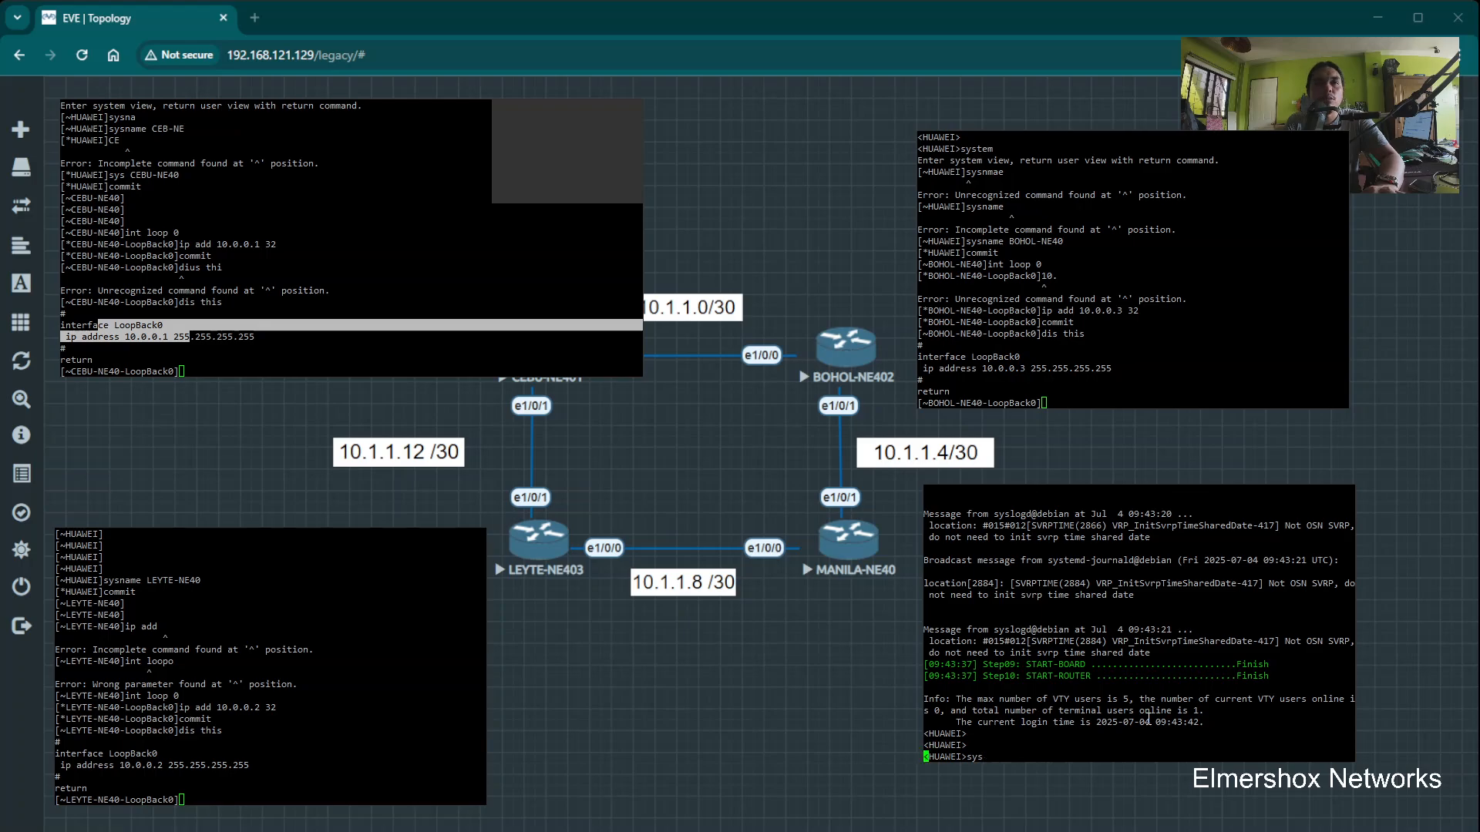
text(sysname)
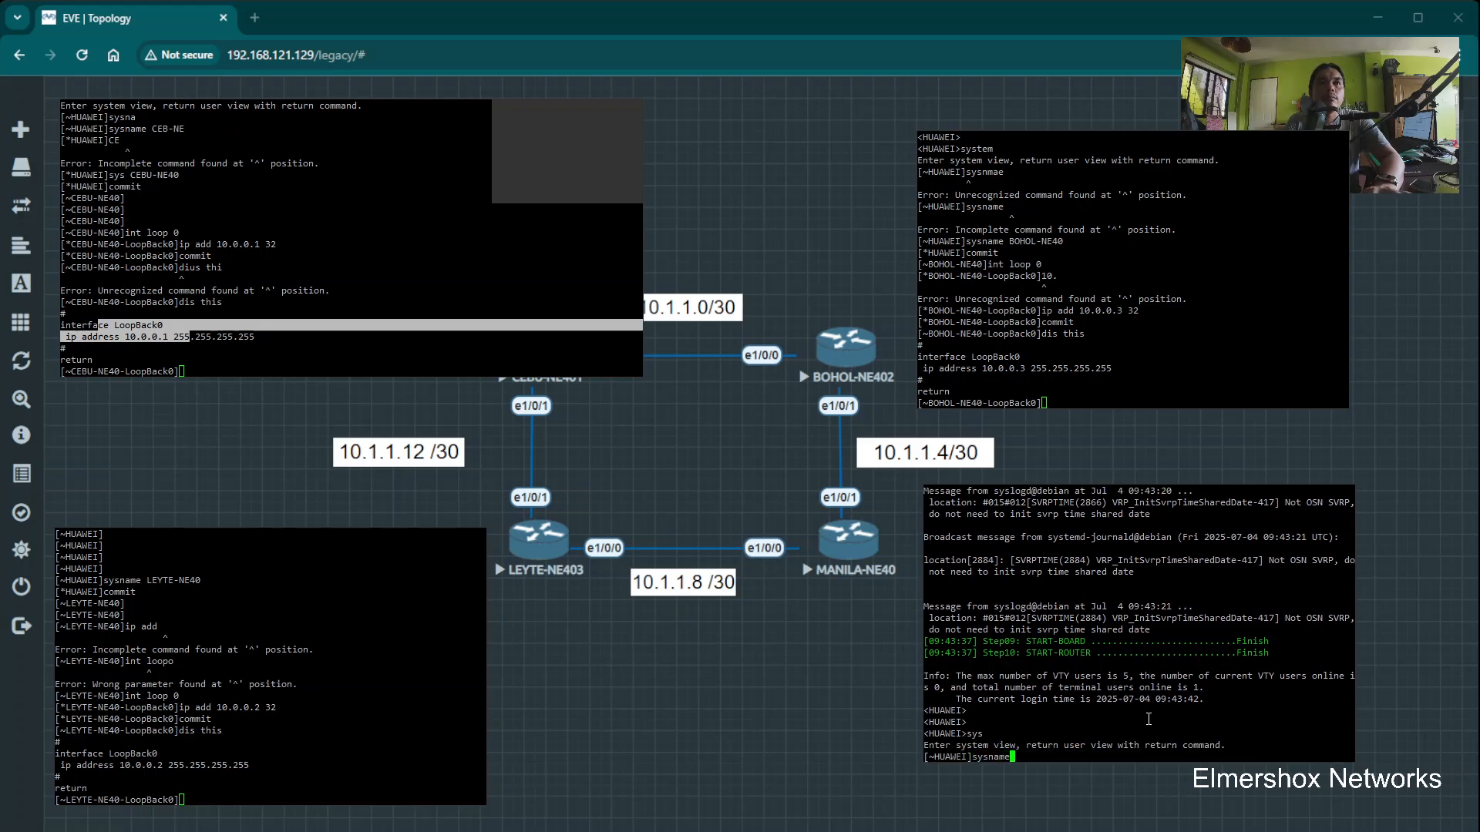
text(NILKA)
key(Return)
text(sysna)
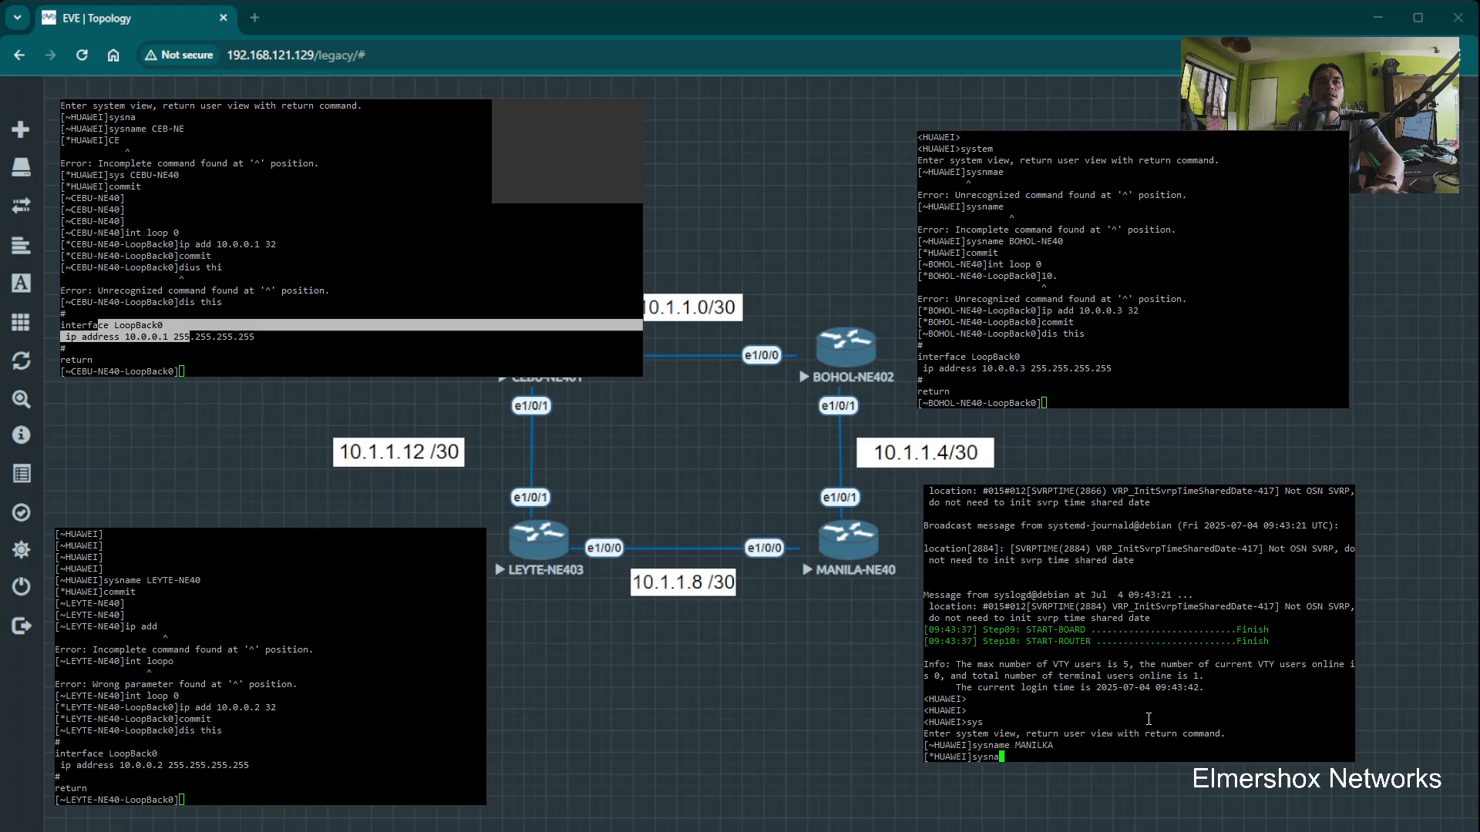
text(me MANILA-NE40)
key(Return)
text(commit)
key(Return)
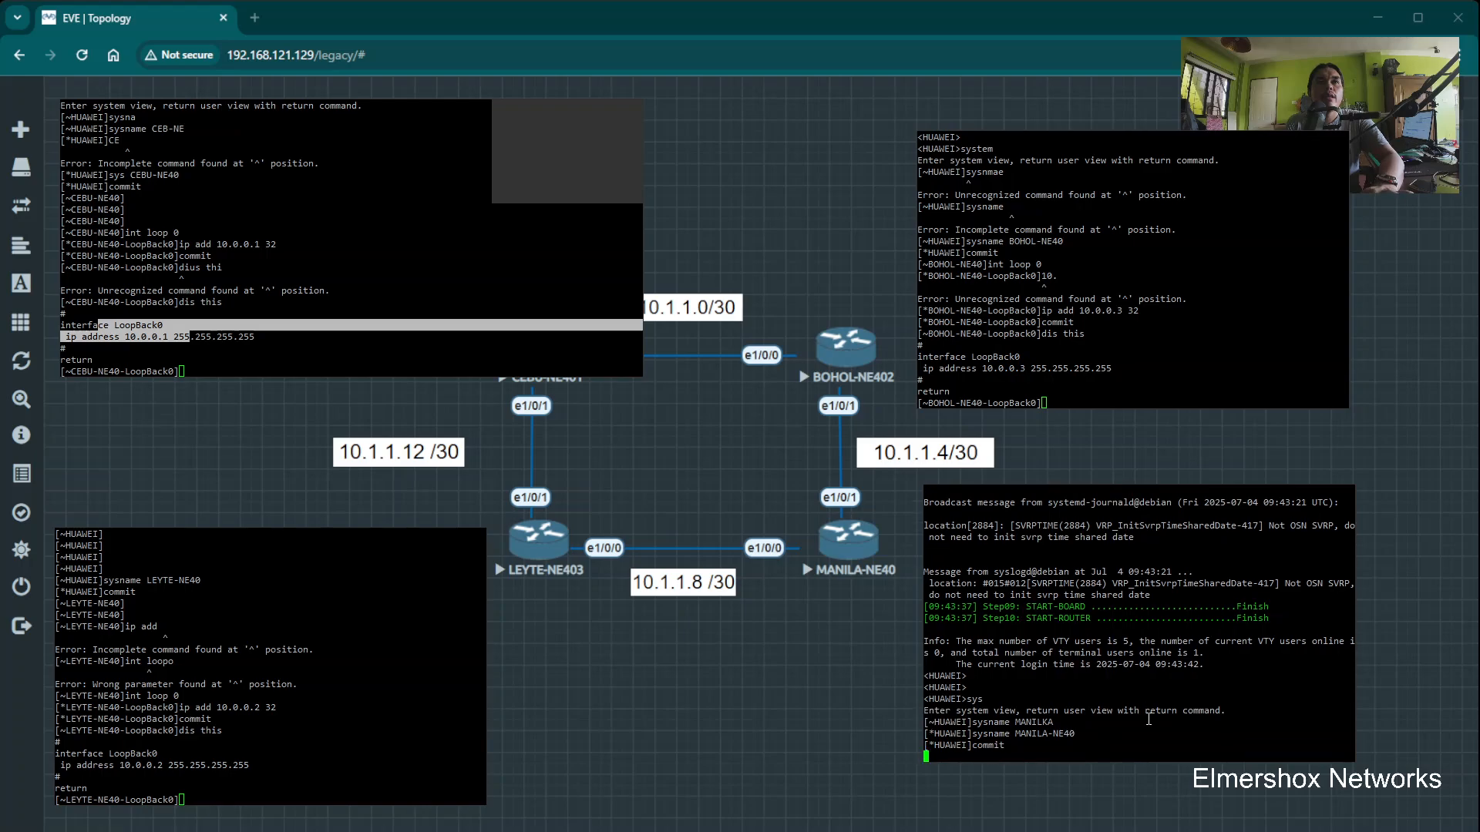
Configure interface loopback 0 on MANILA-NE40 with IP address 10.0.0.4 and mask length 32, commit it, and display its configuration
text(int loo 0)
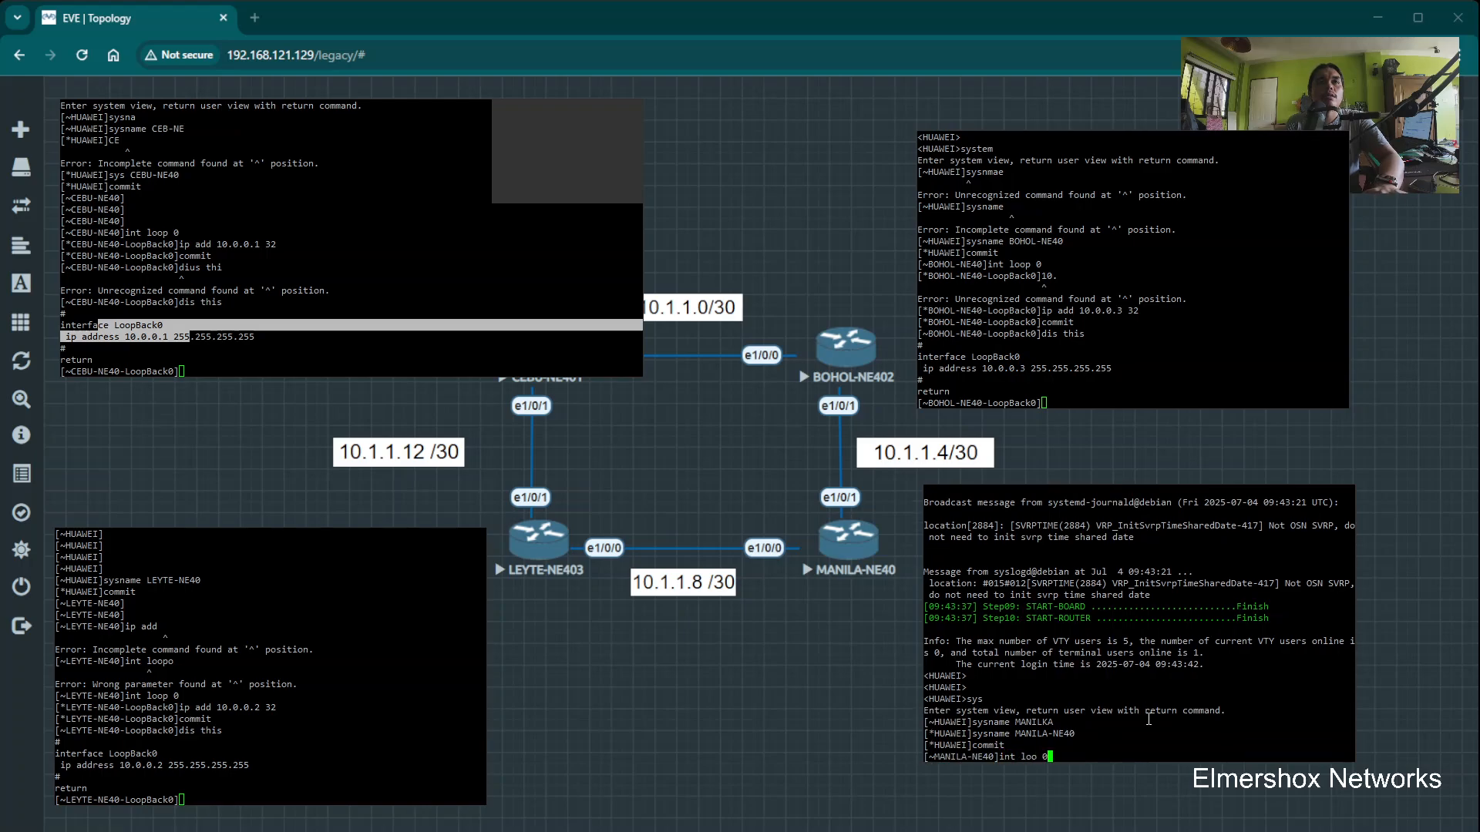
key(Return)
text(ip add 10.)
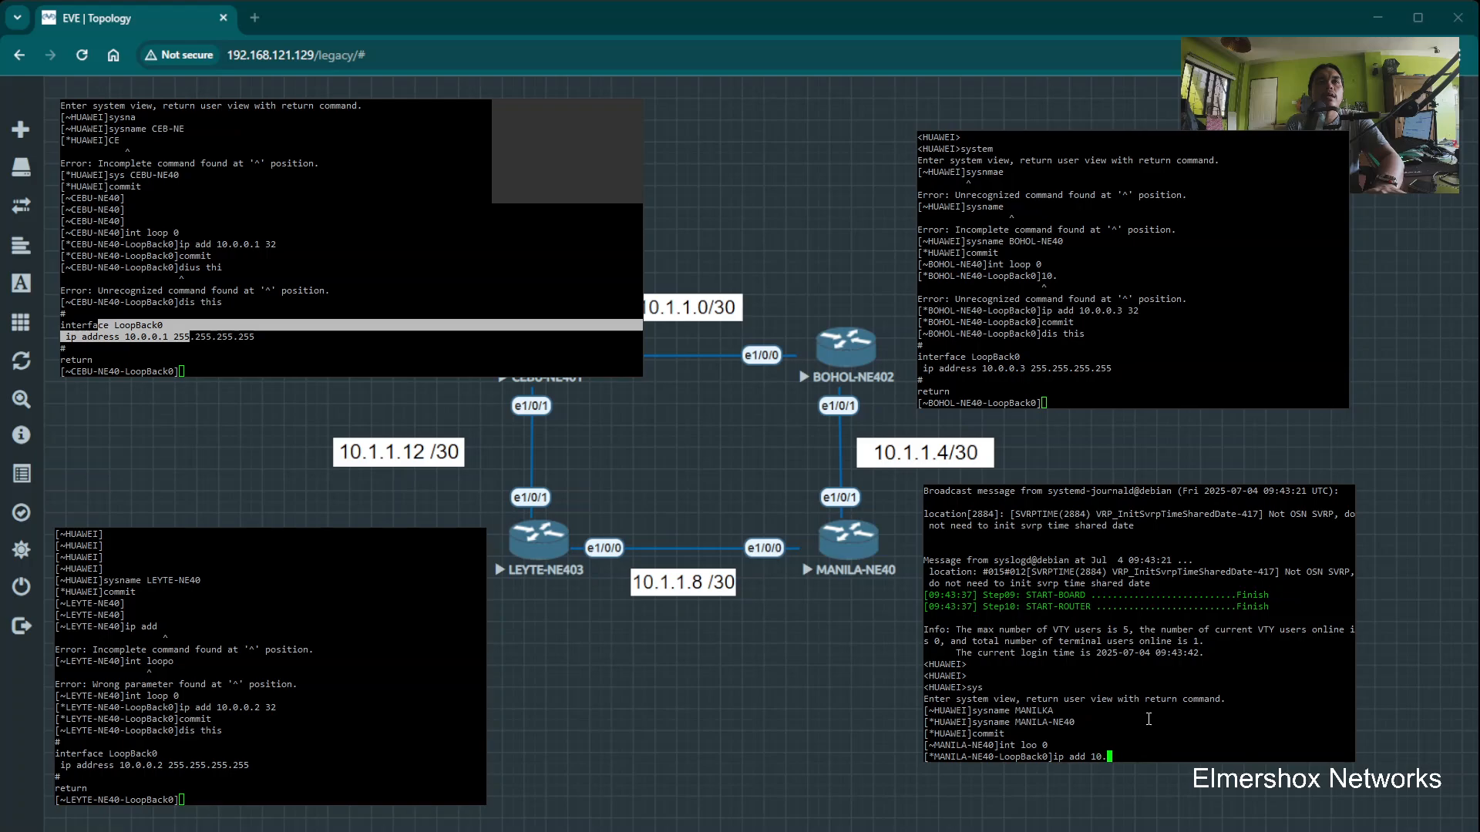
text(0.0.4 32)
key(Return)
text(commit)
key(Return)
text(dis this)
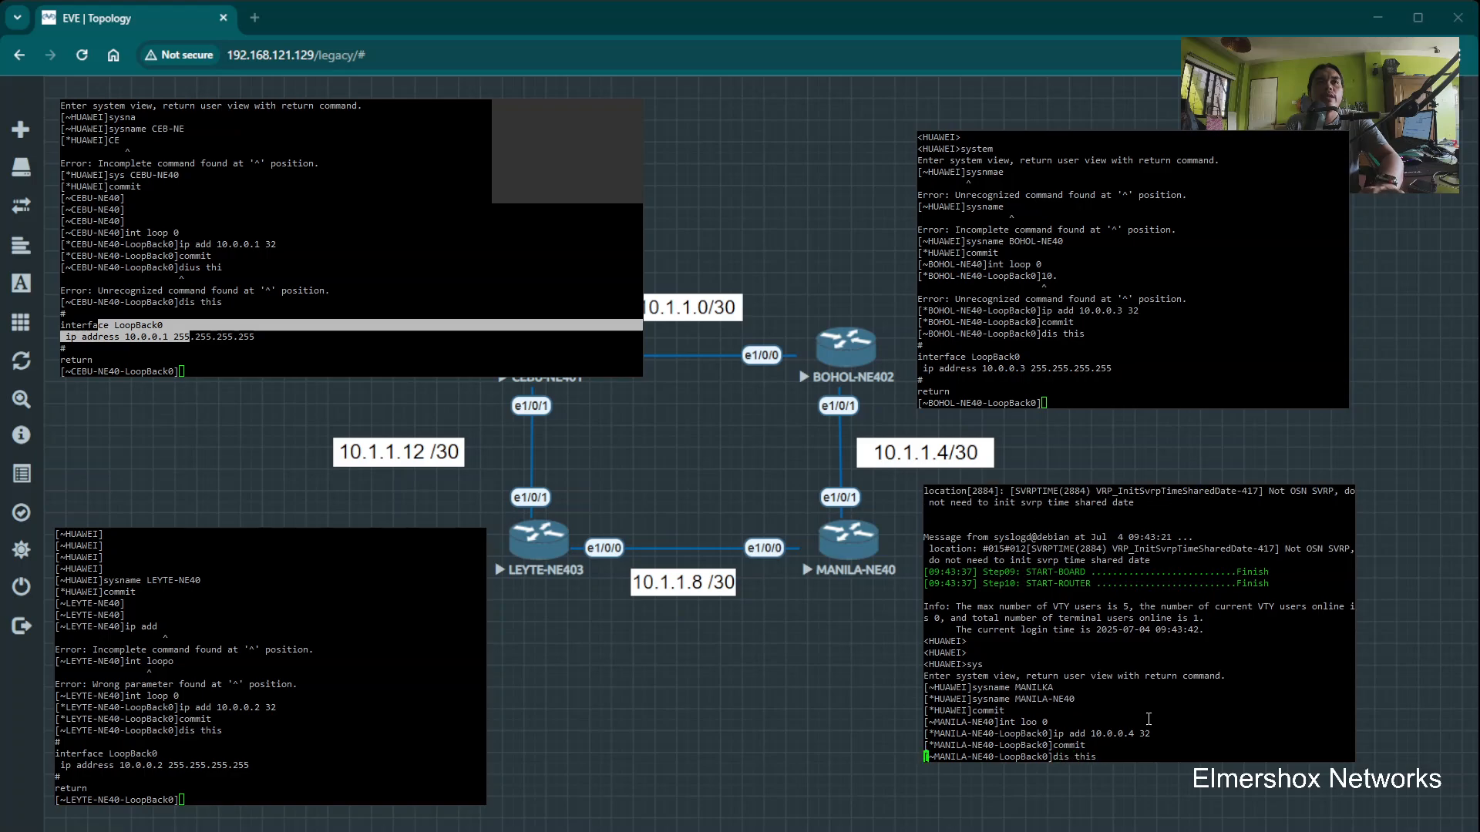
key(Return)
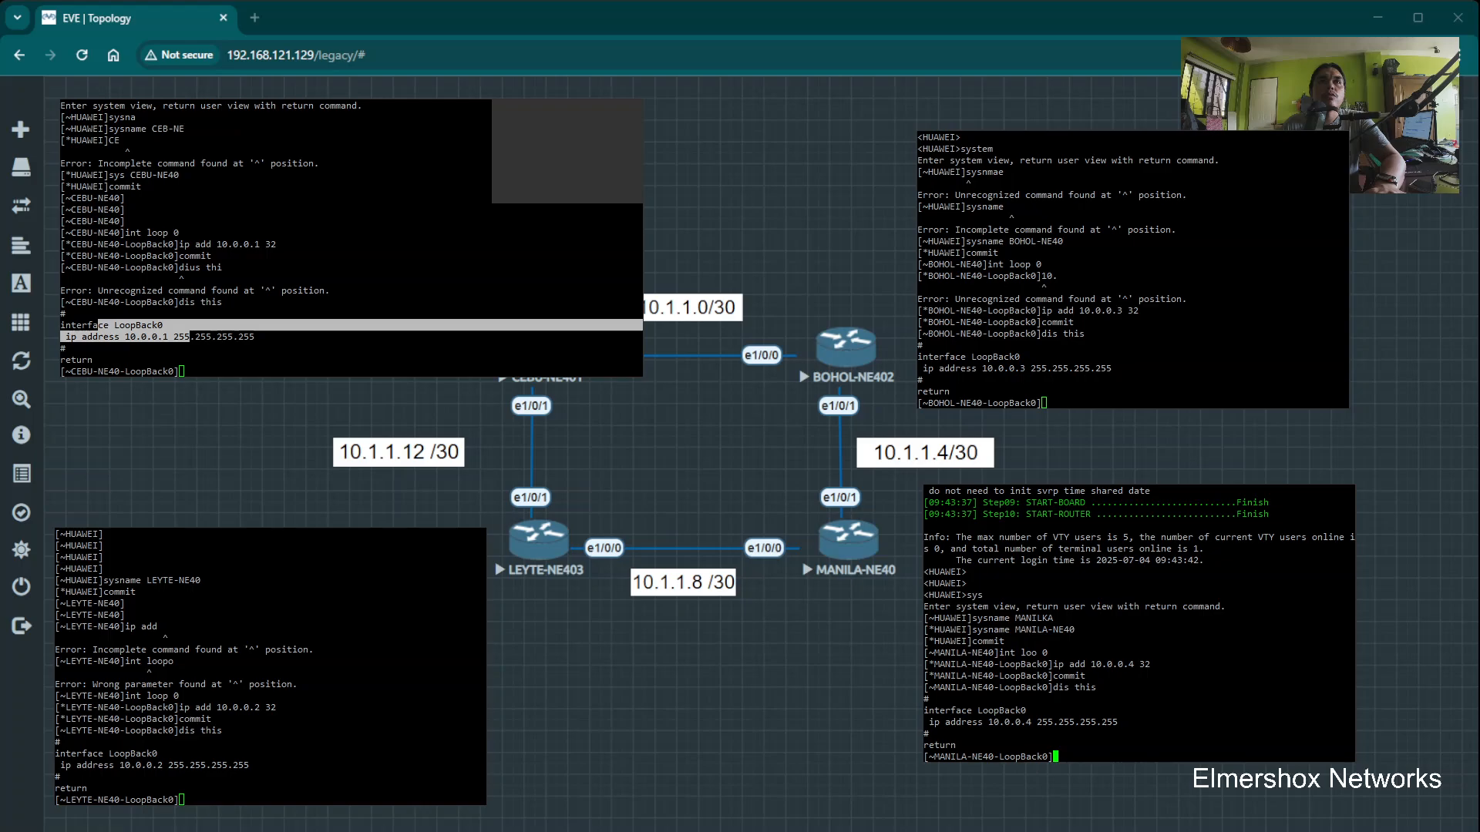
Narrow the CEBU-NE40 console window so that it no longer covers the CEBU-NE401 router in the topology
click(1255, 132)
click(441, 100)
mouse_move(1191, 138)
mouse_down()
mouse_move(1202, 195)
mouse_move(1181, 148)
mouse_up()
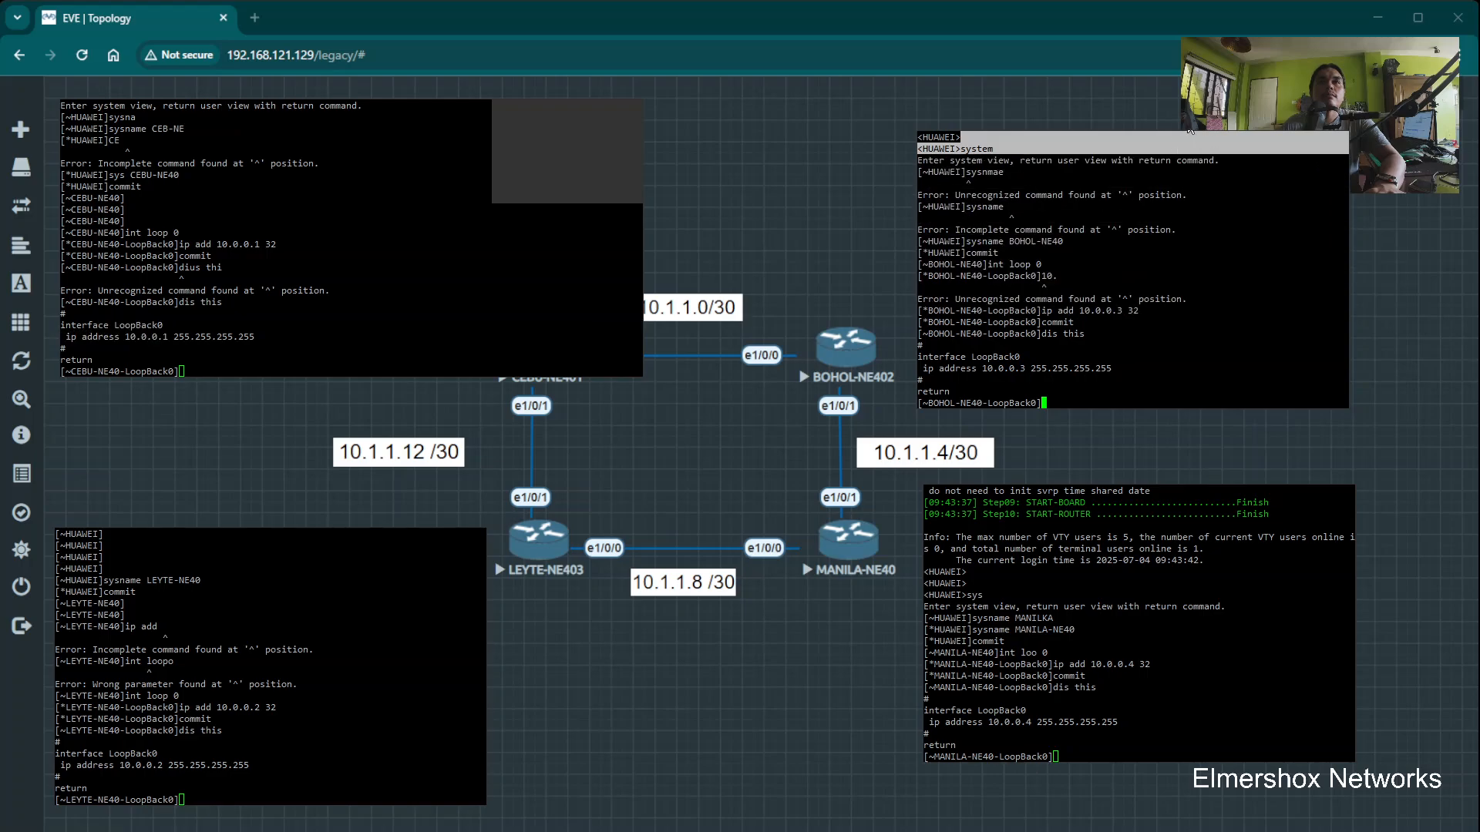
click(308, 102)
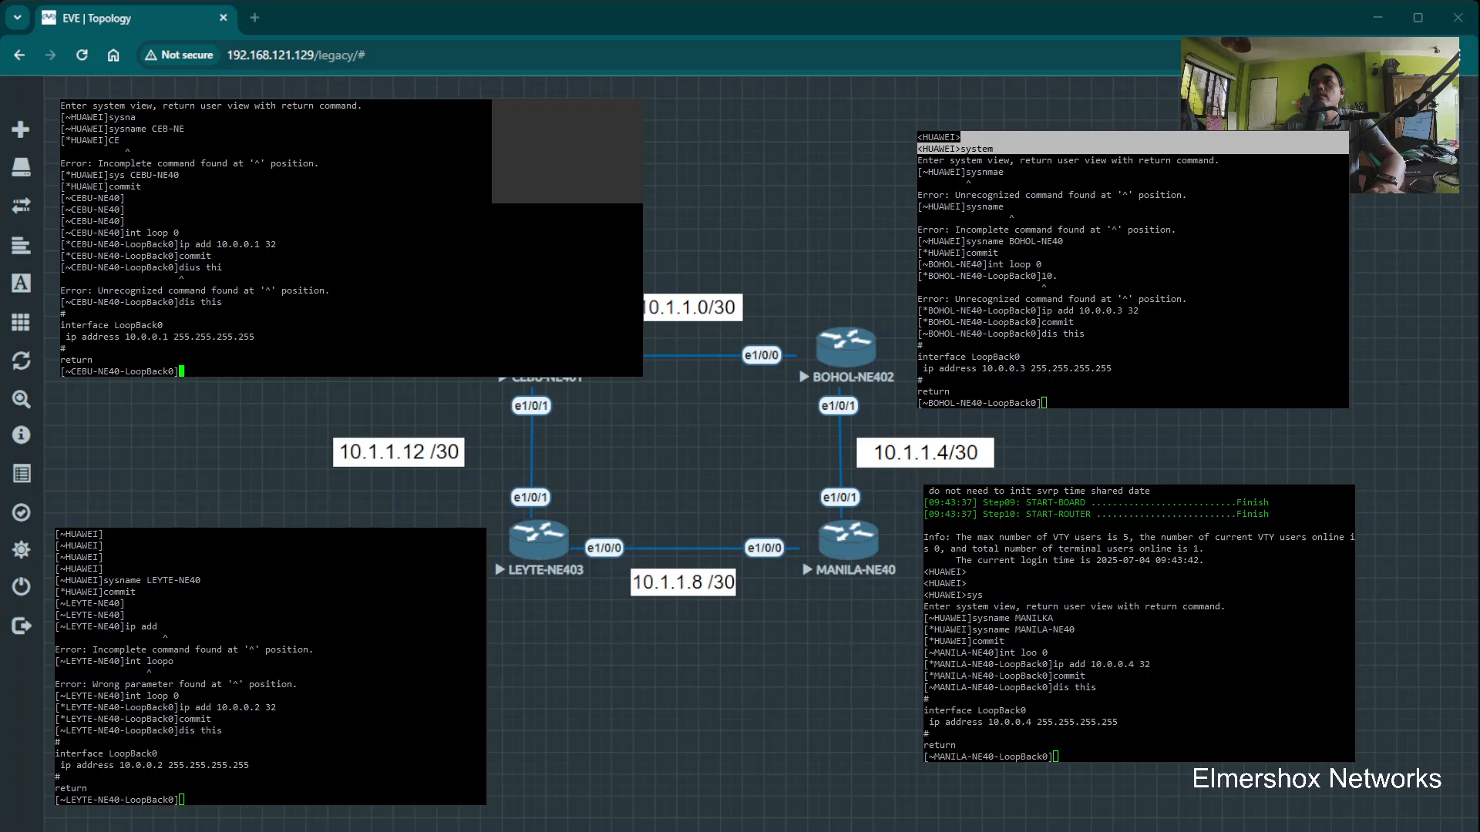
drag(644, 232, 478, 231)
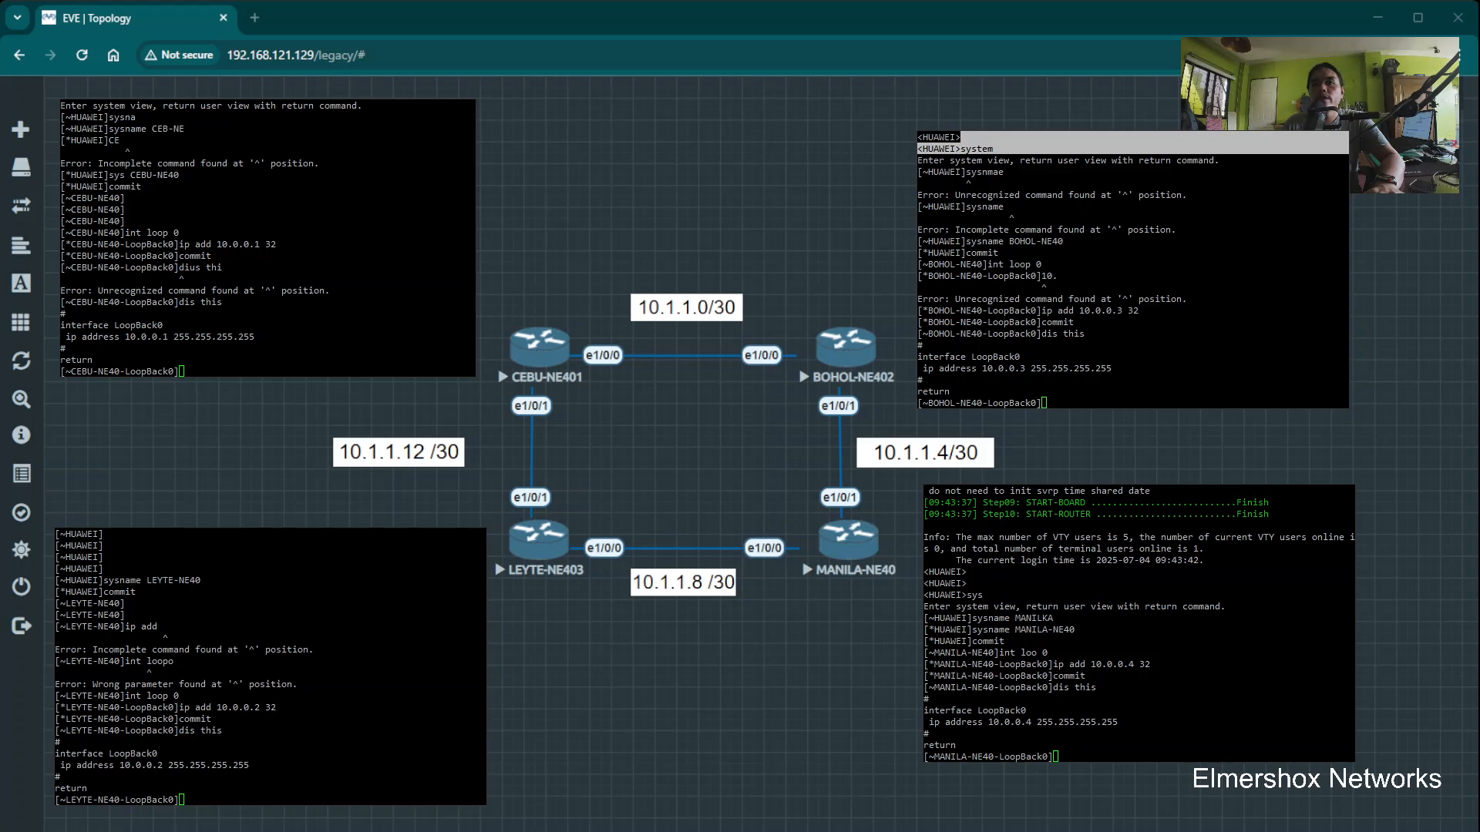
Leave the loopback view on CEBU-NE40 and enter the interface view of Ethernet 1/0/0
click(181, 372)
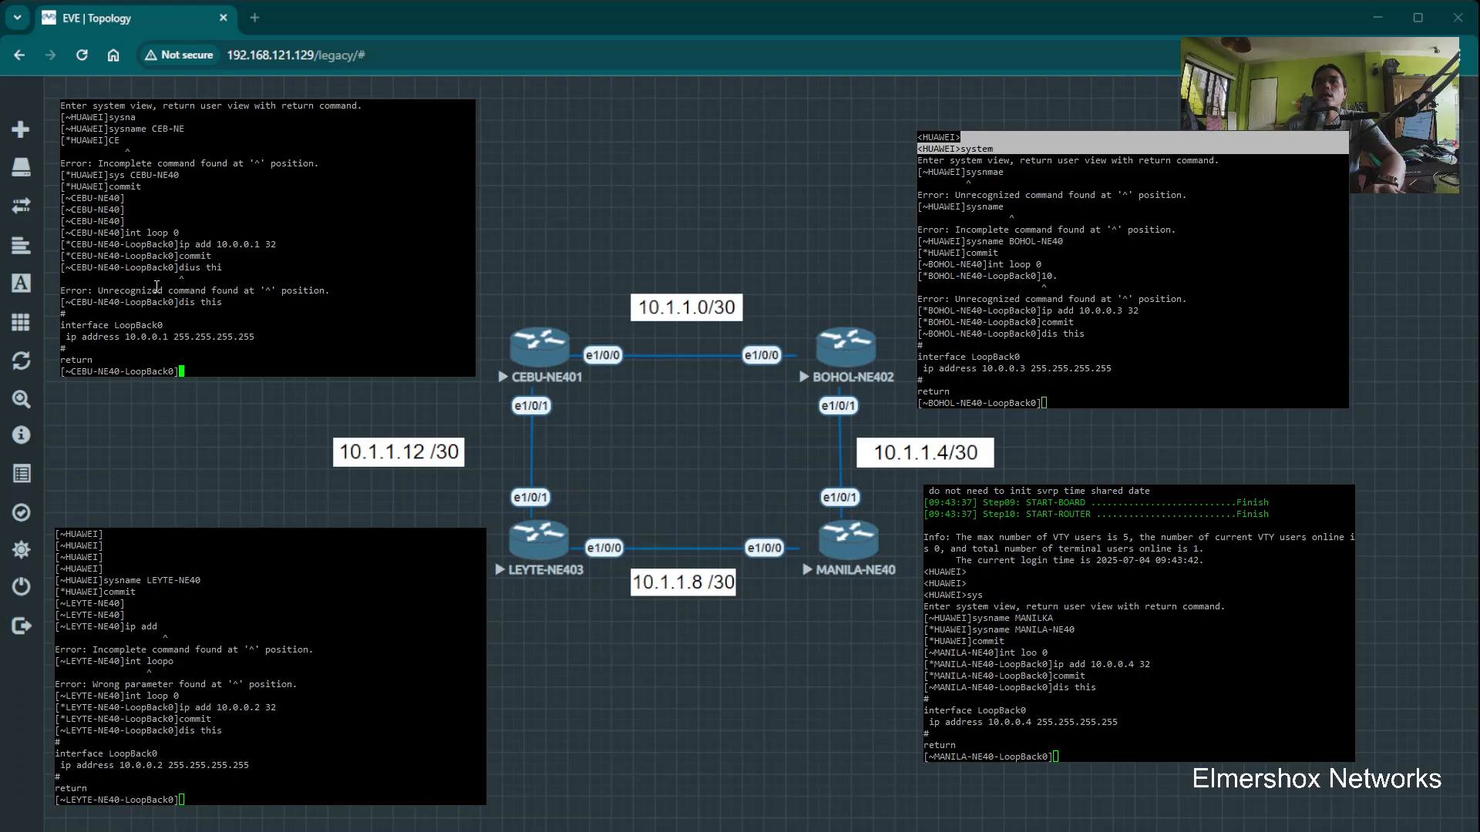
text(inter eth)
key(Tab)
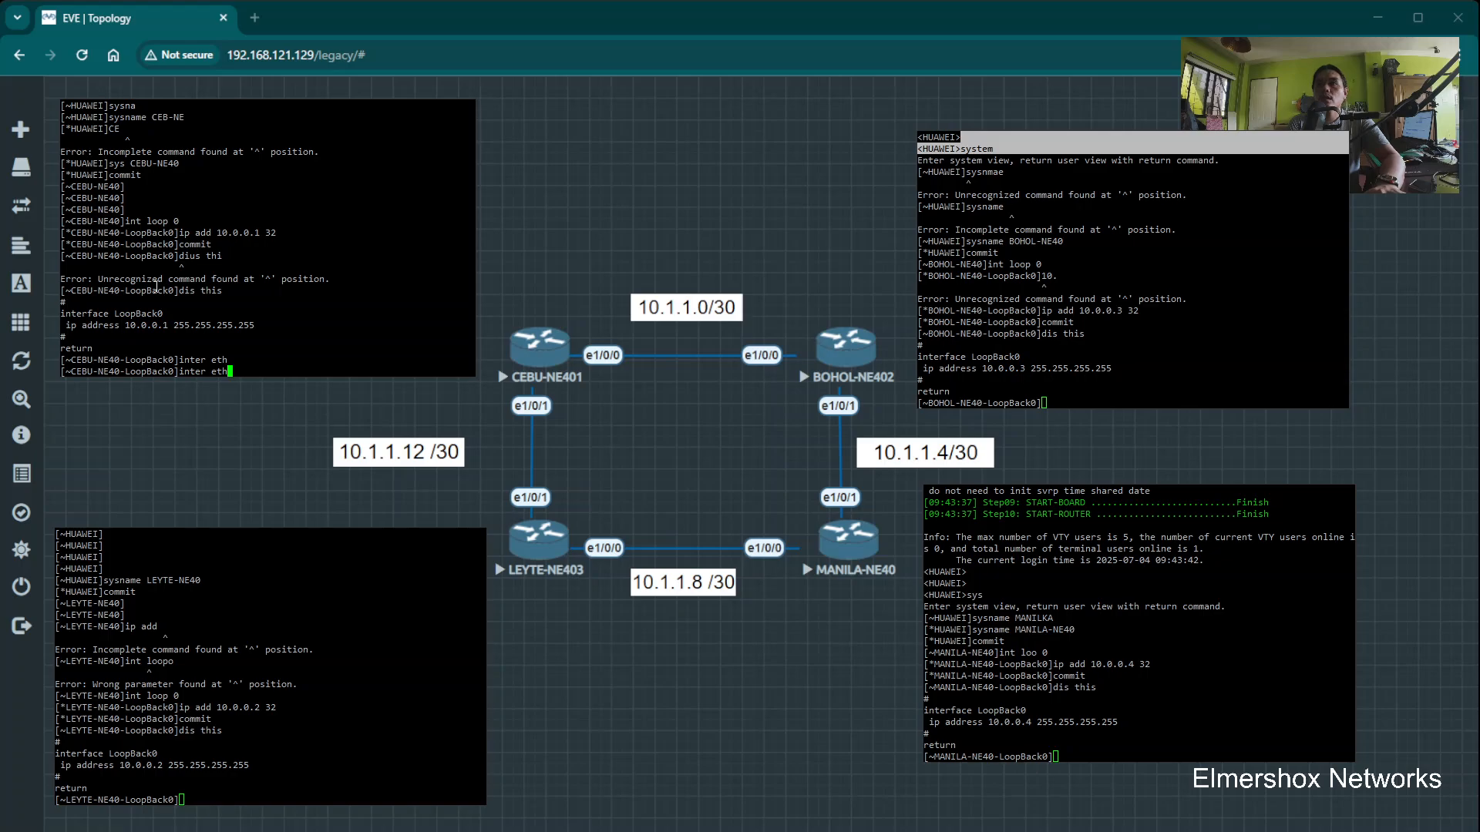
key(Return)
text(q)
key(Return)
text(inter)
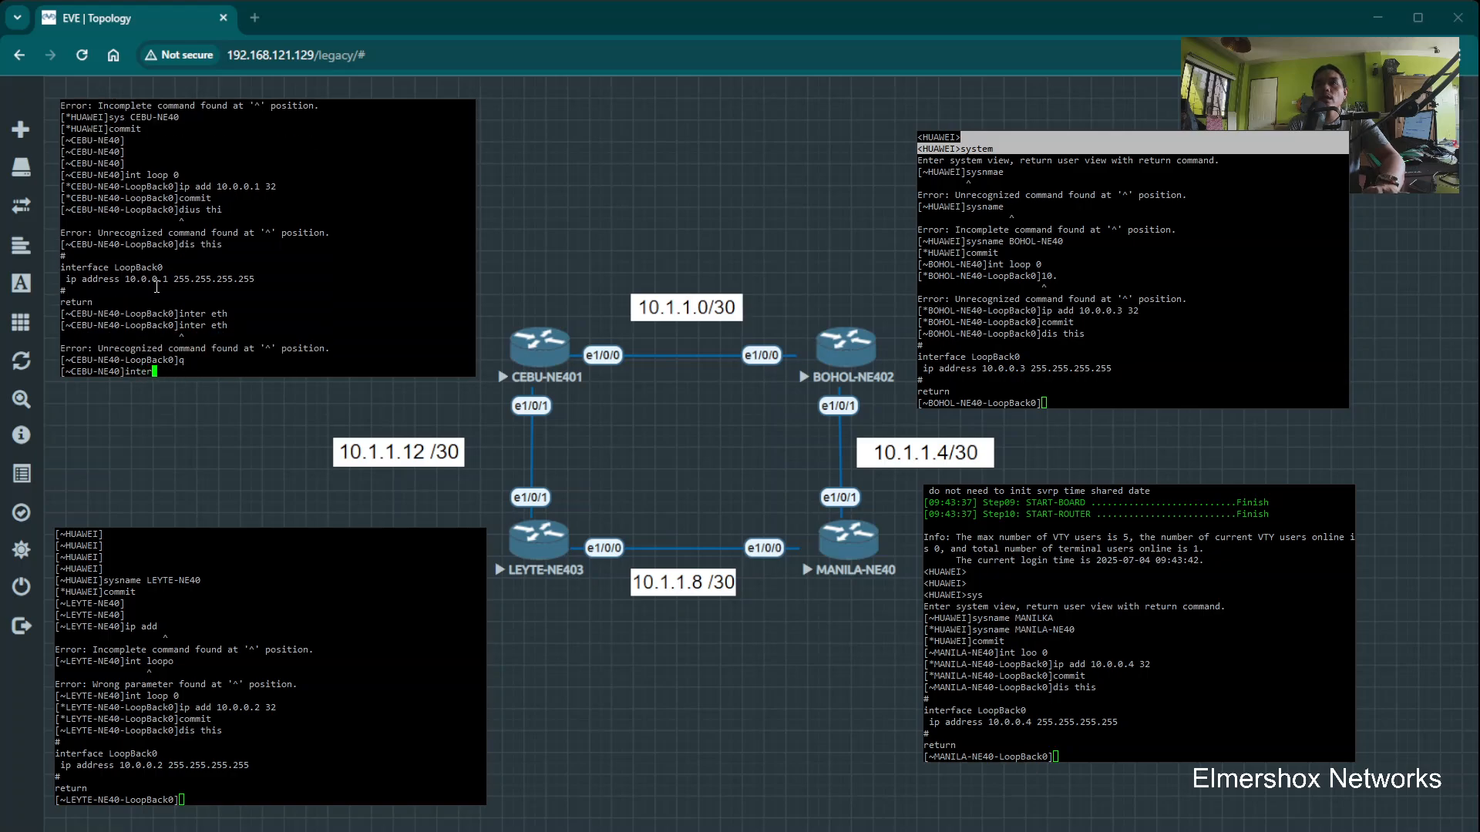
text( eth)
key(Tab)
key(Tab)
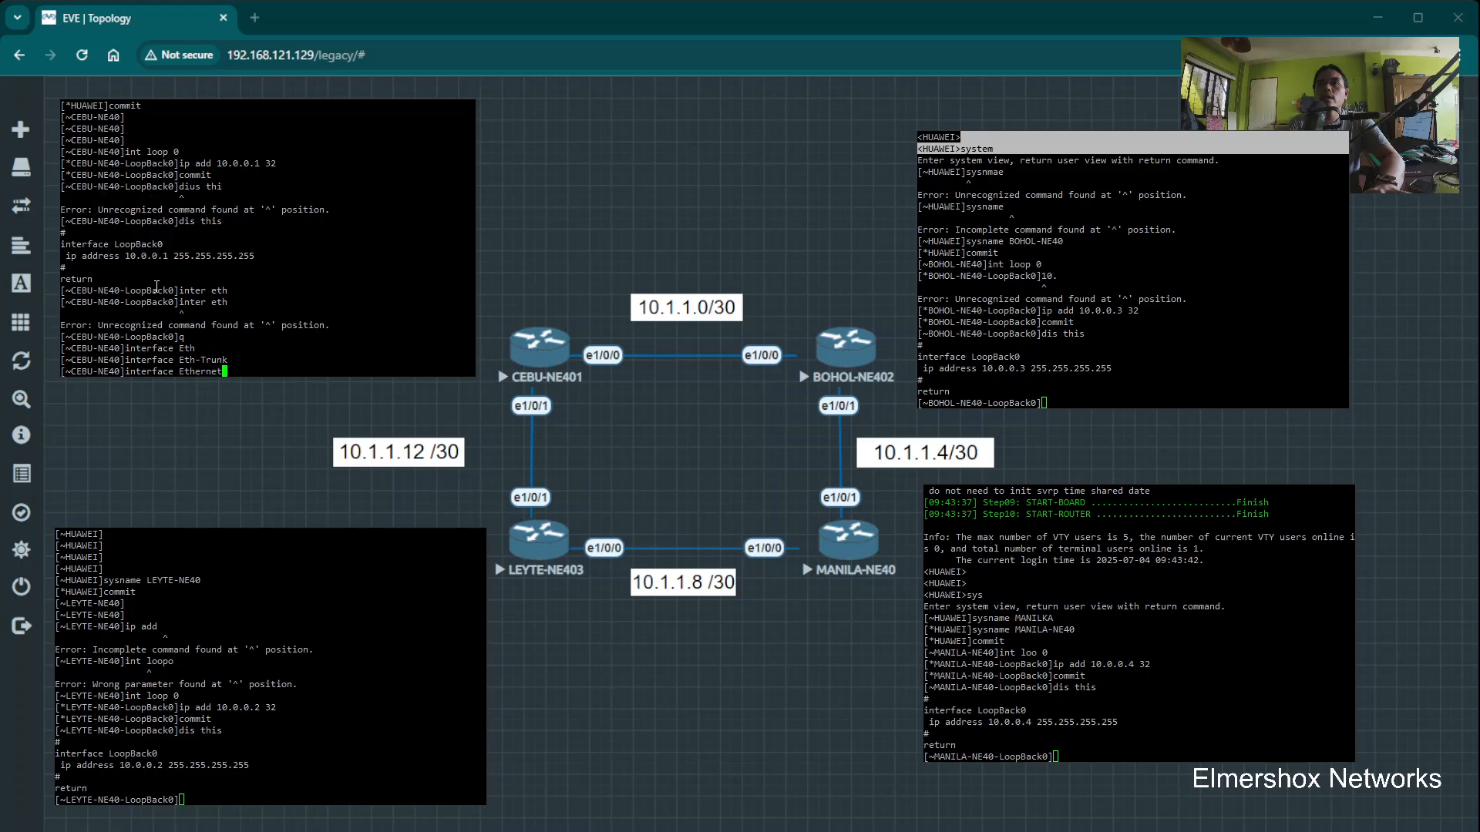
text(1/0/0)
key(Return)
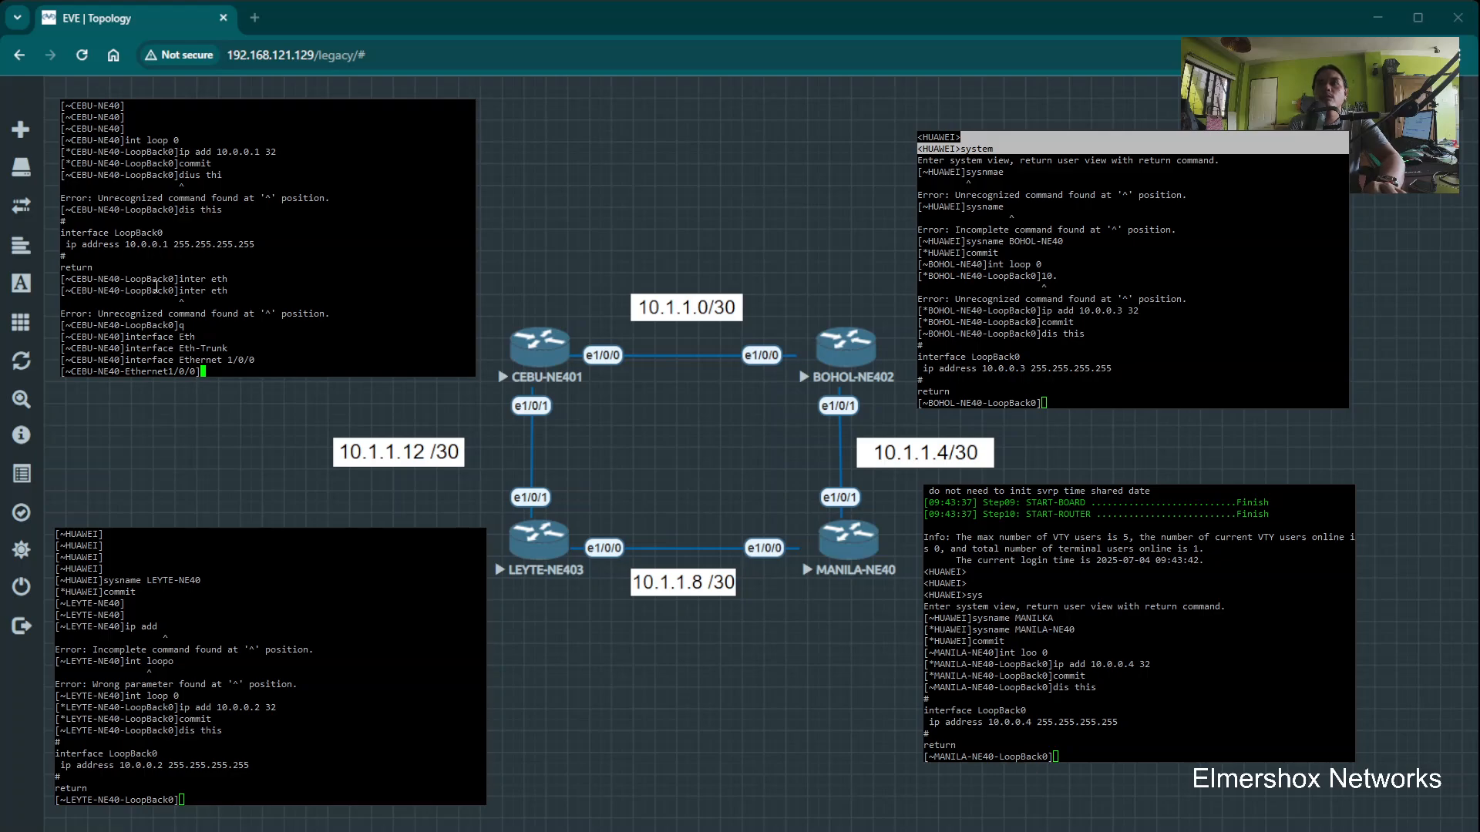
Set the description of CEBU-NE40's Ethernet 1/0/0 interface to "TO BOHOL-NE40"
text(desc)
key(Tab)
text(TO)
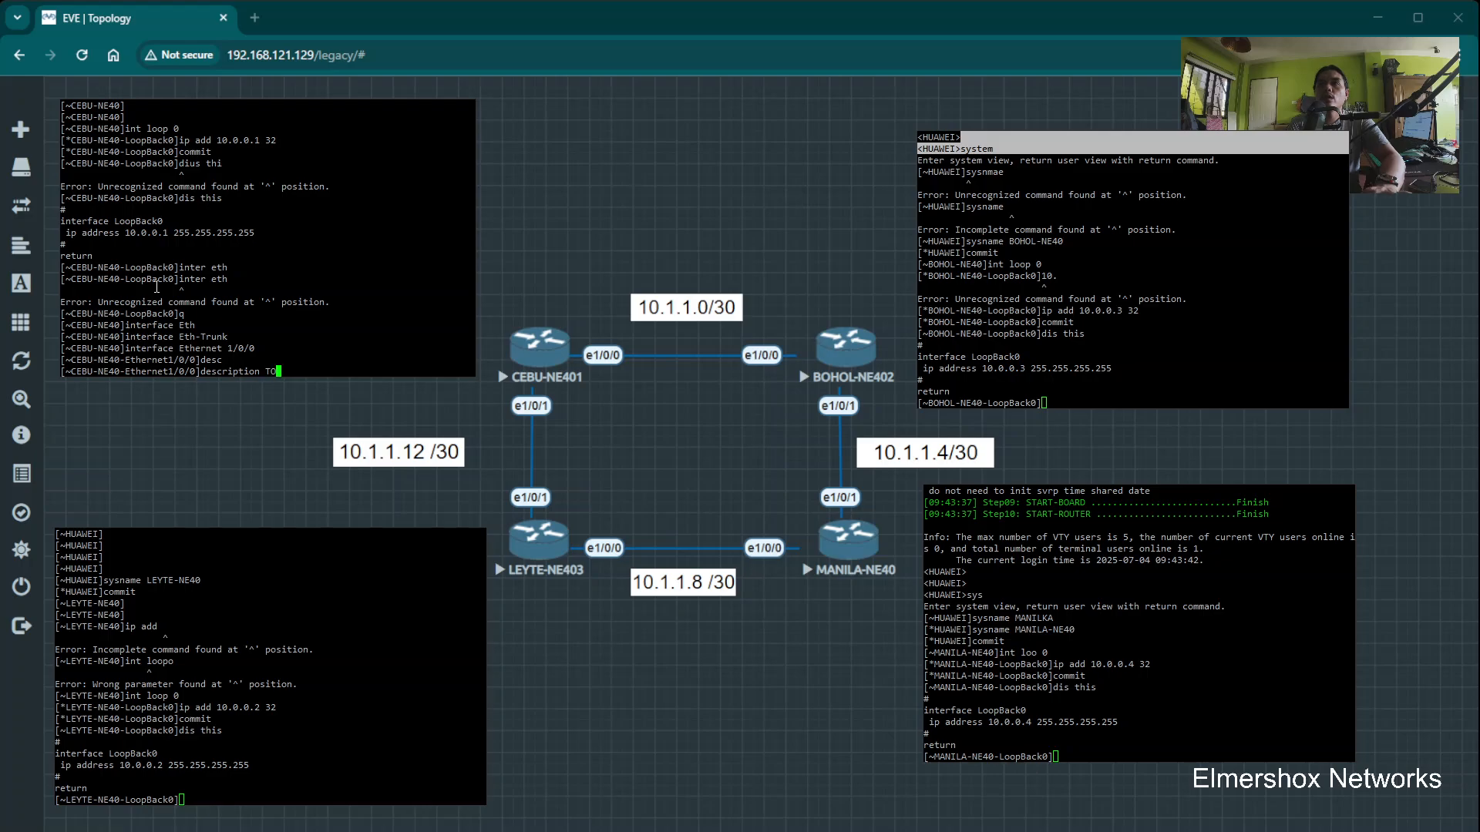
text( BOHOL-NE40)
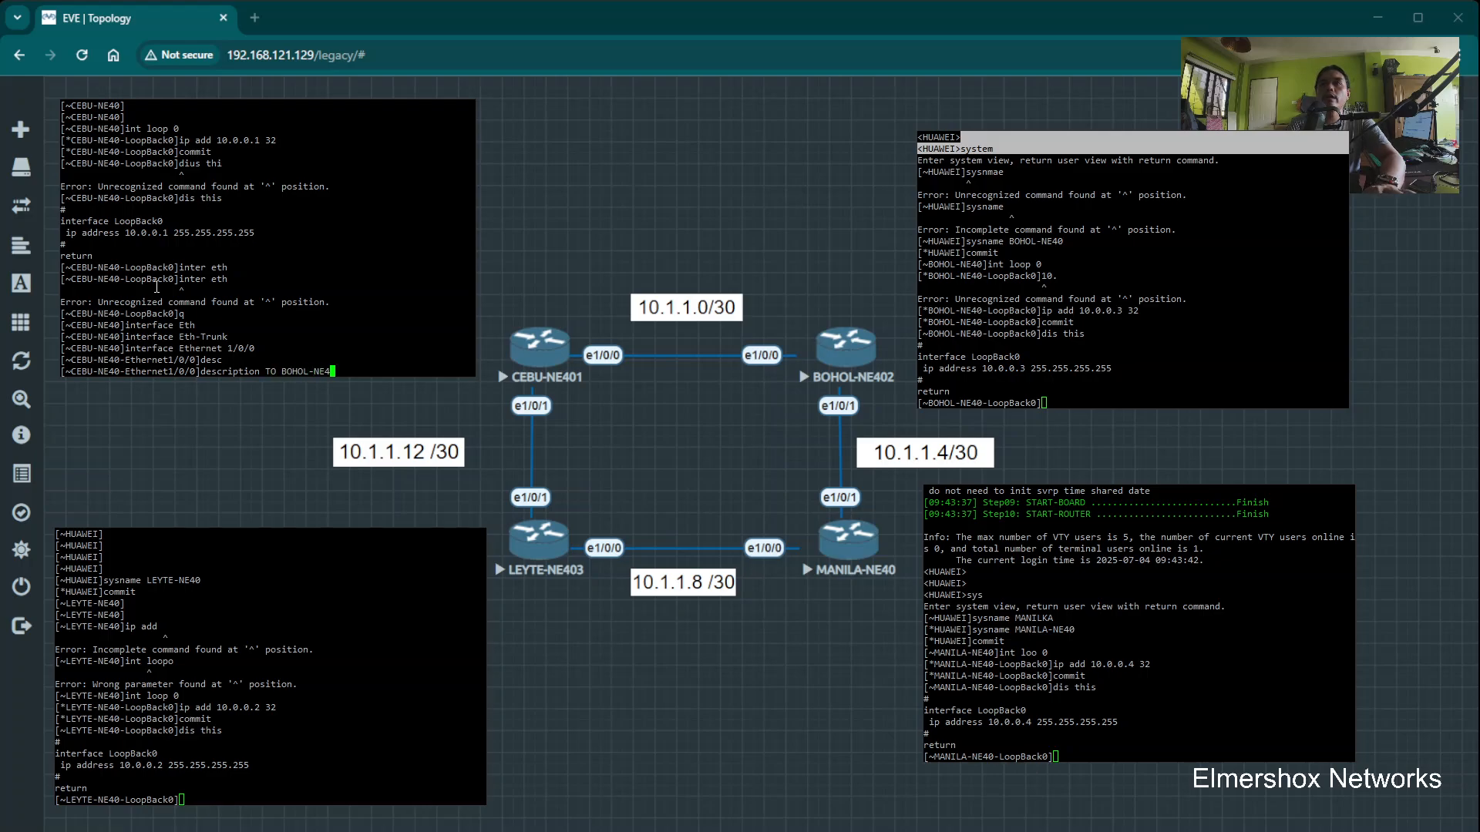
key(Return)
Assign IP address 10.1.1.1 with mask length 30 to CEBU-NE40's Ethernet 1/0/0 interface and commit the configuration
text(ip add 10.0)
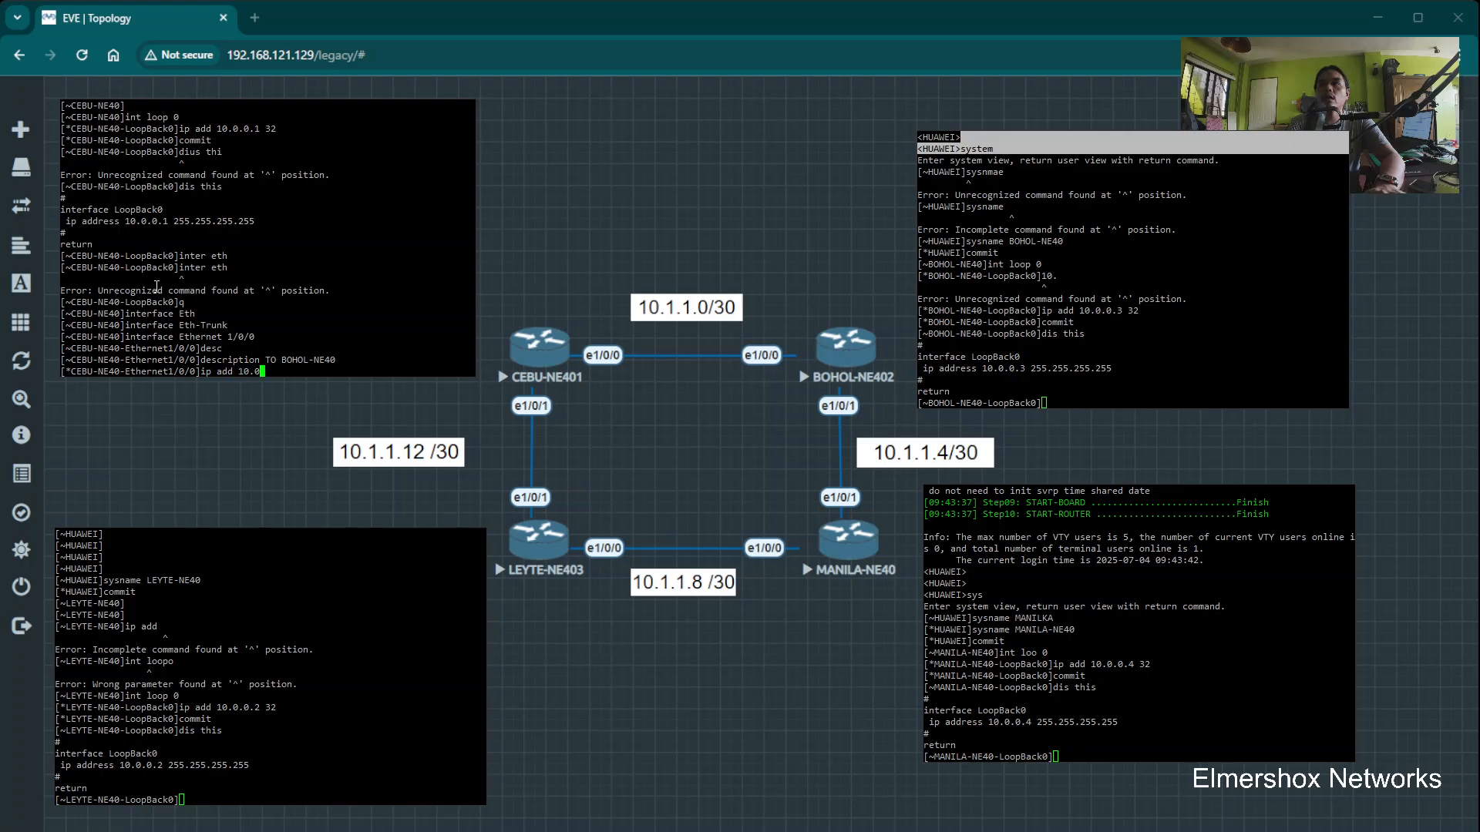
key(Return)
text(ip )
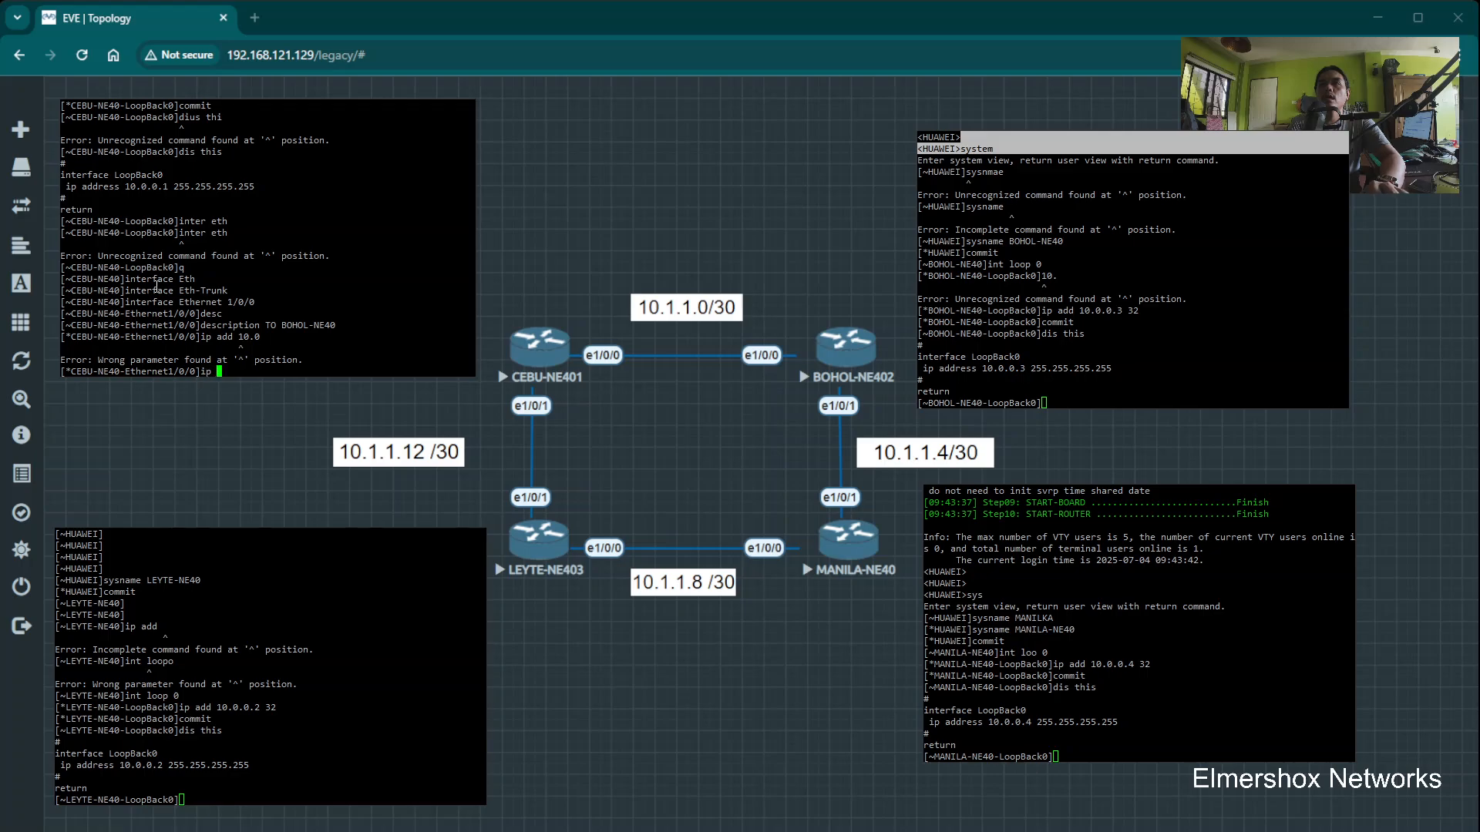
text(add 10.1.1.1 30)
key(Return)
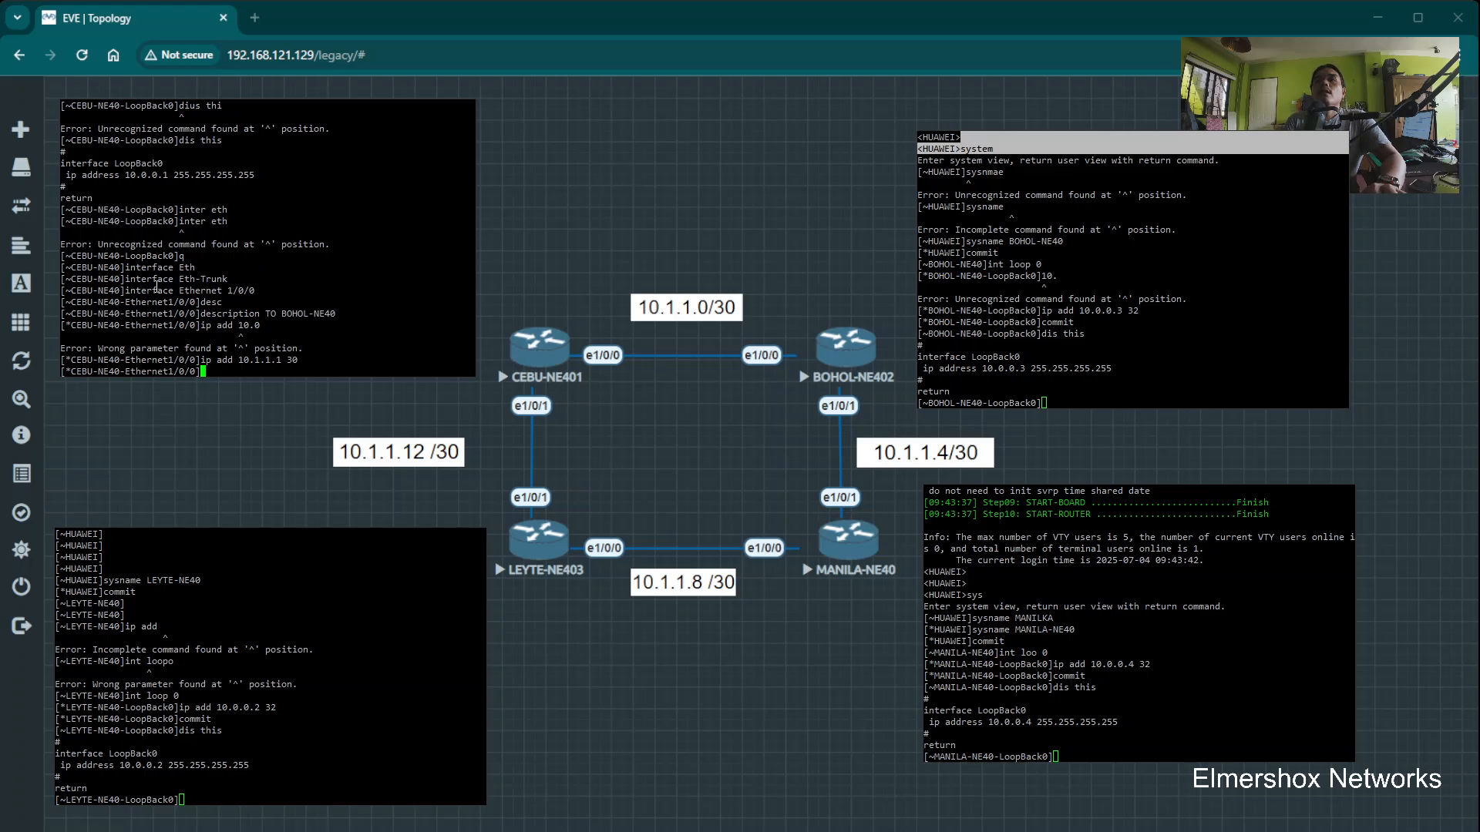
text(commit)
key(Return)
Display the current configuration of CEBU-NE40's Ethernet 1/0/0 interface and check its description and IP address
text(dis this)
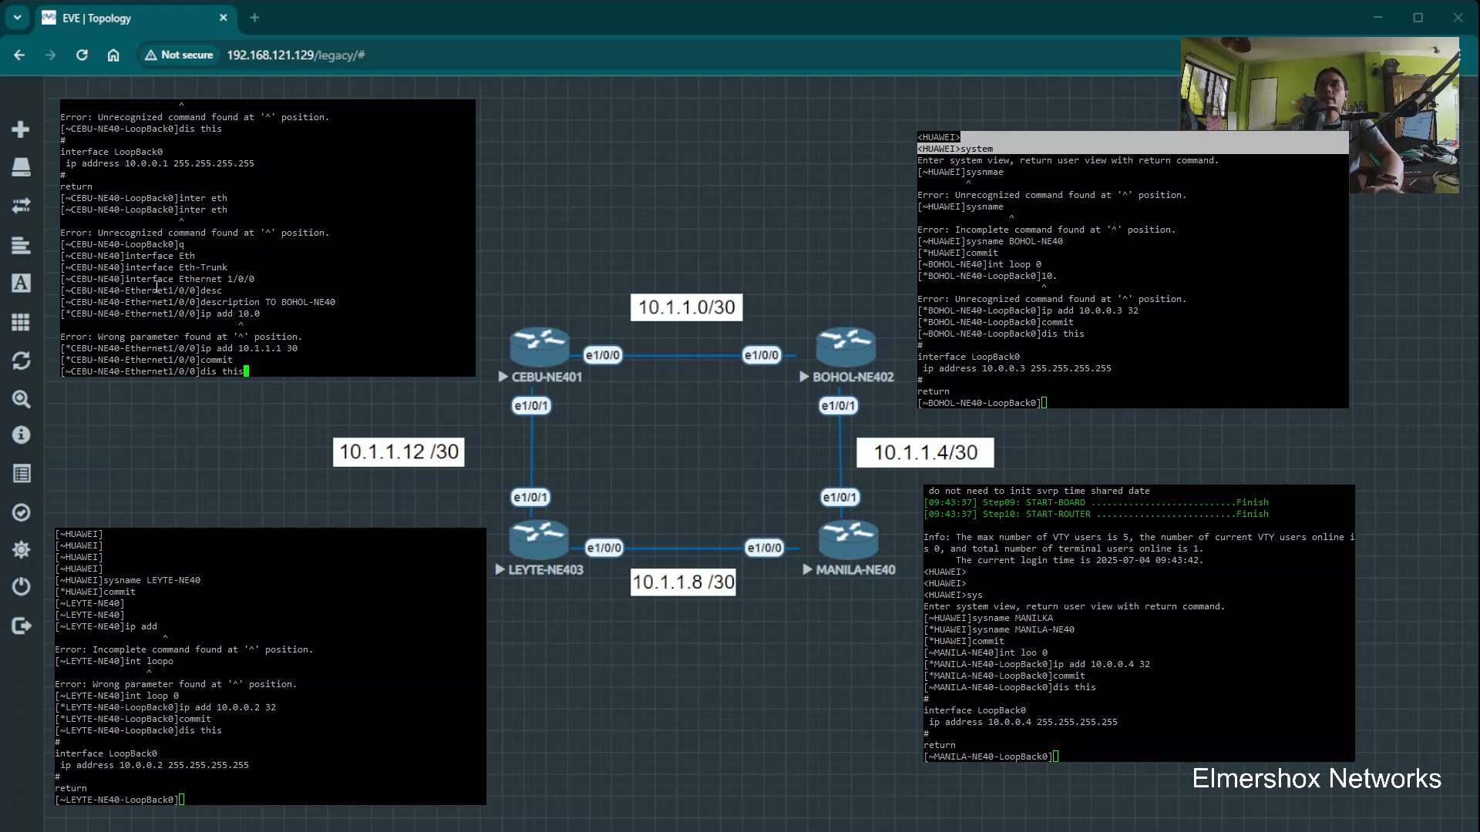
key(Return)
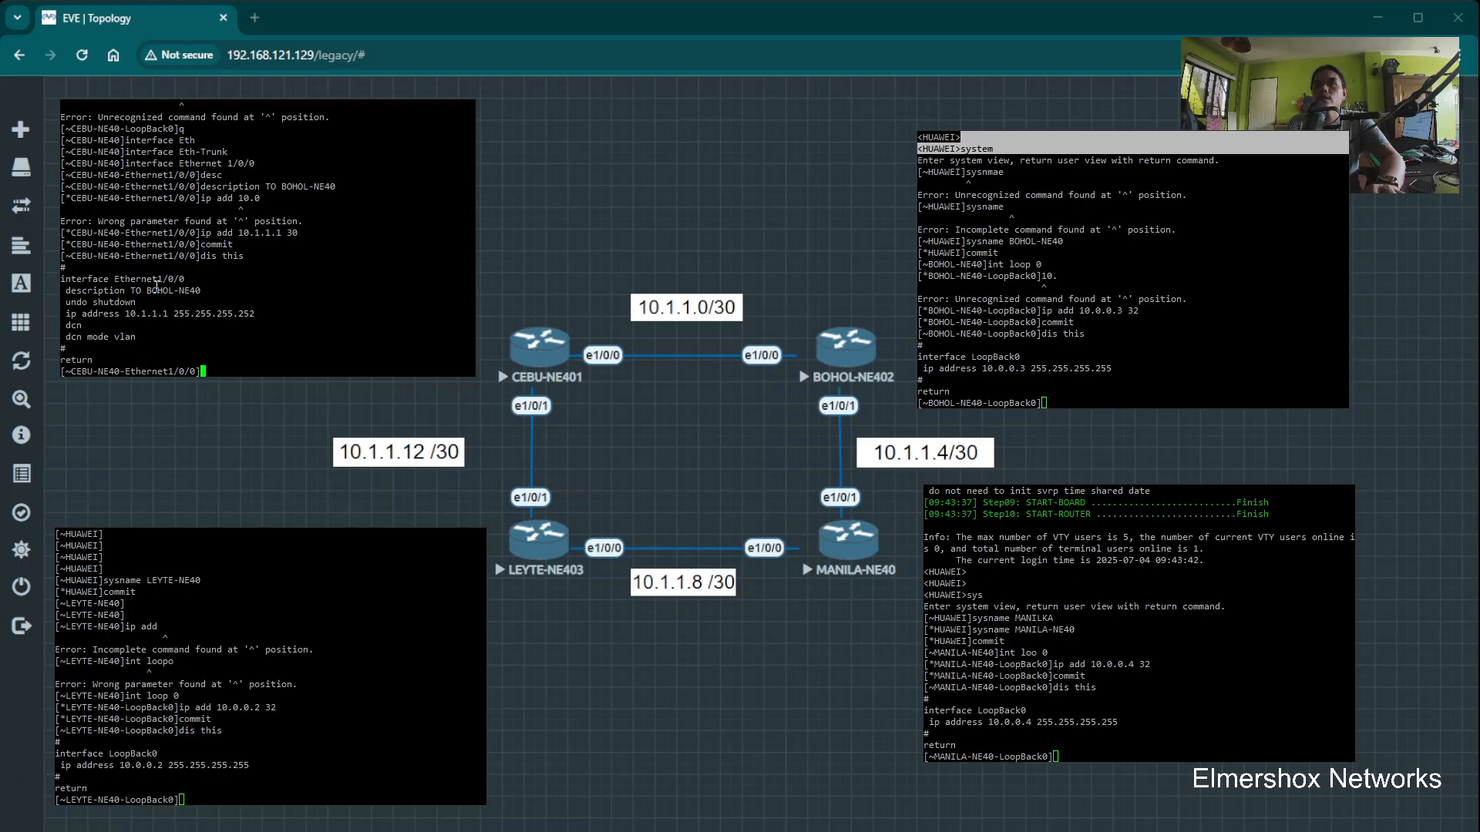
drag(125, 291, 167, 290)
drag(87, 314, 194, 314)
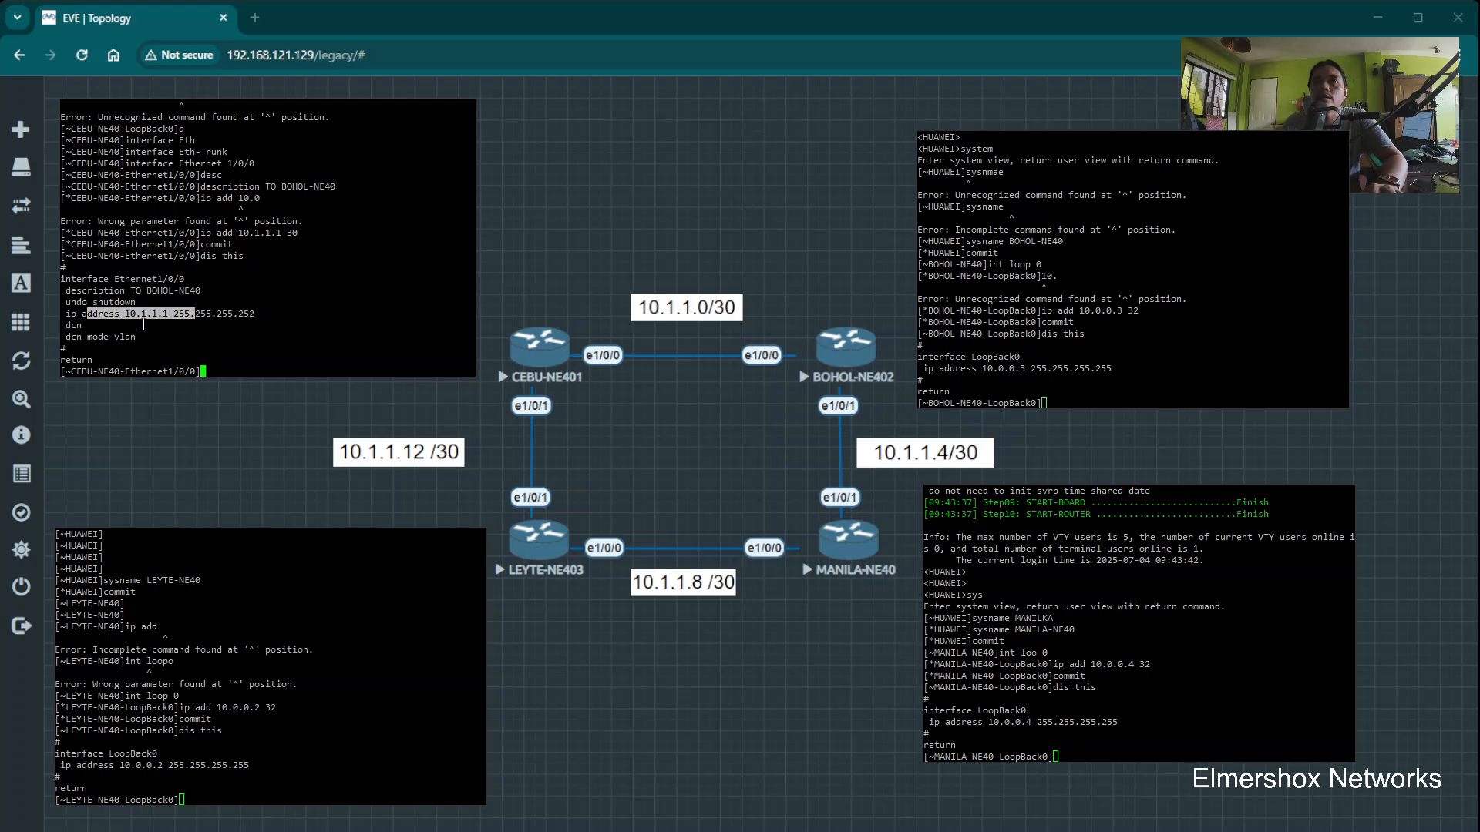
Enter the interface view of Ethernet 1/0/1 on CEBU-NE40 and set its description to "LEYTE-NE40"
click(95, 342)
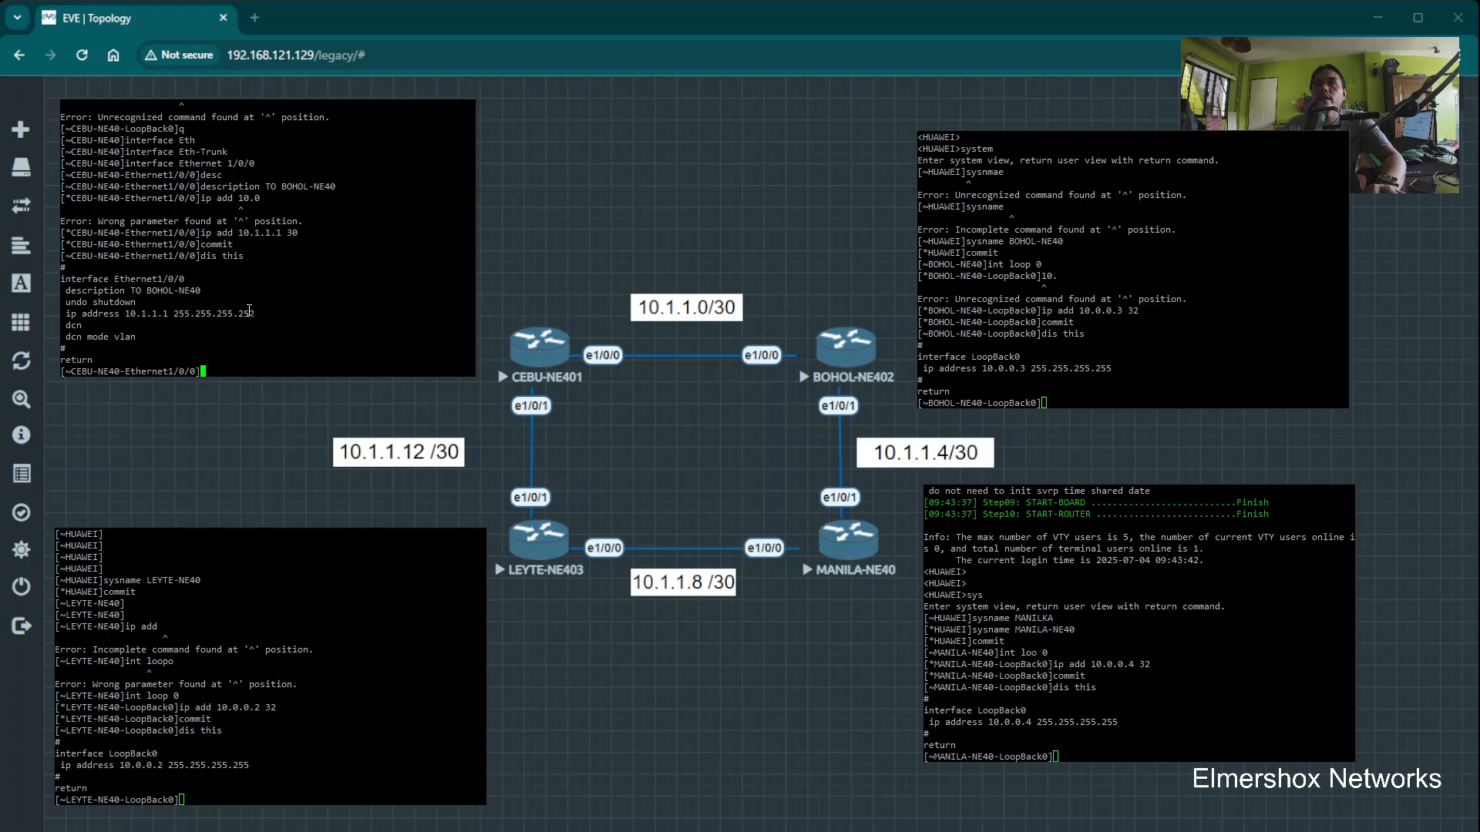
text(interface )
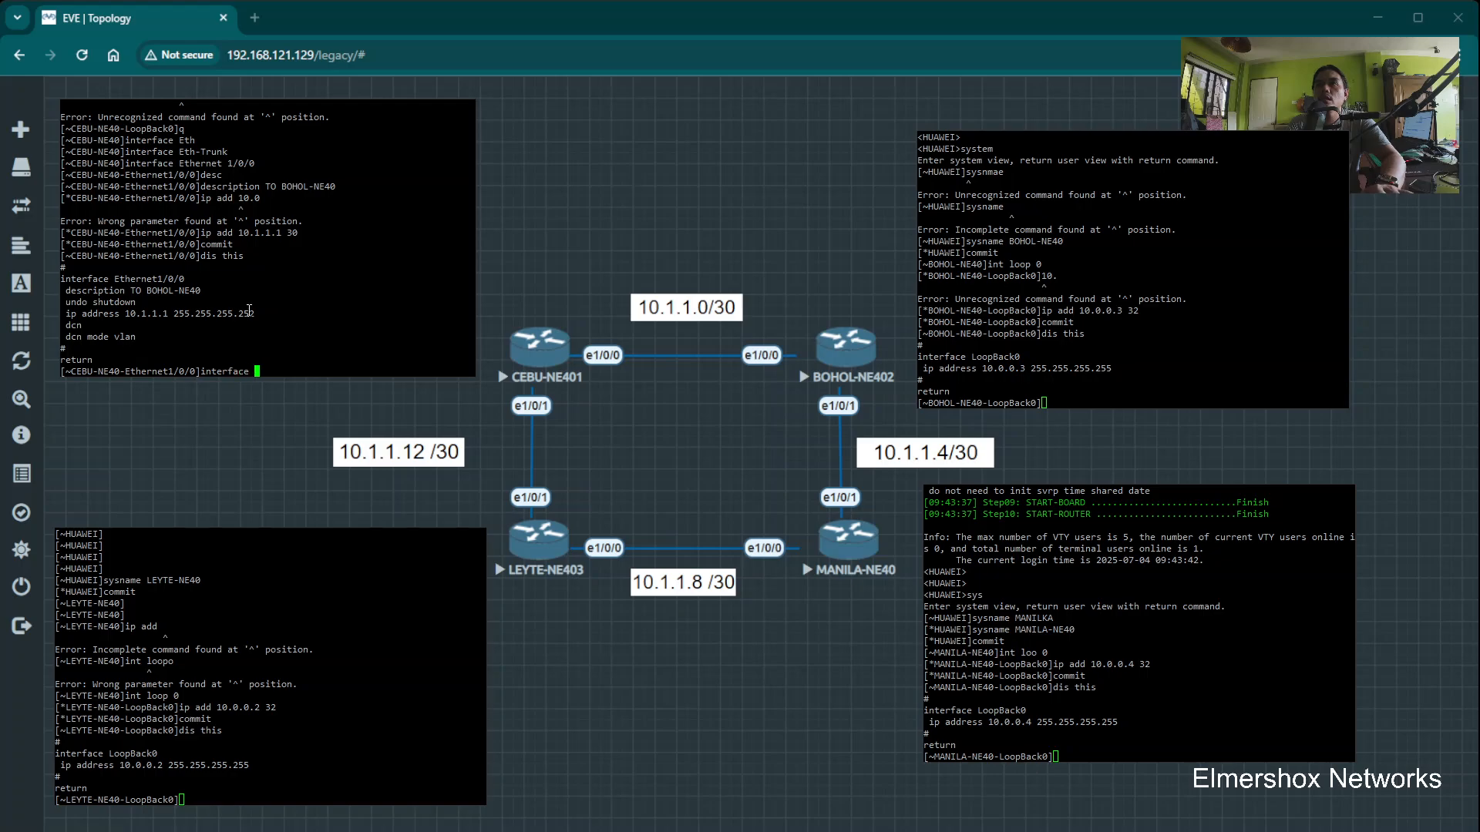
text(Ethernet 1/0/1)
key(Return)
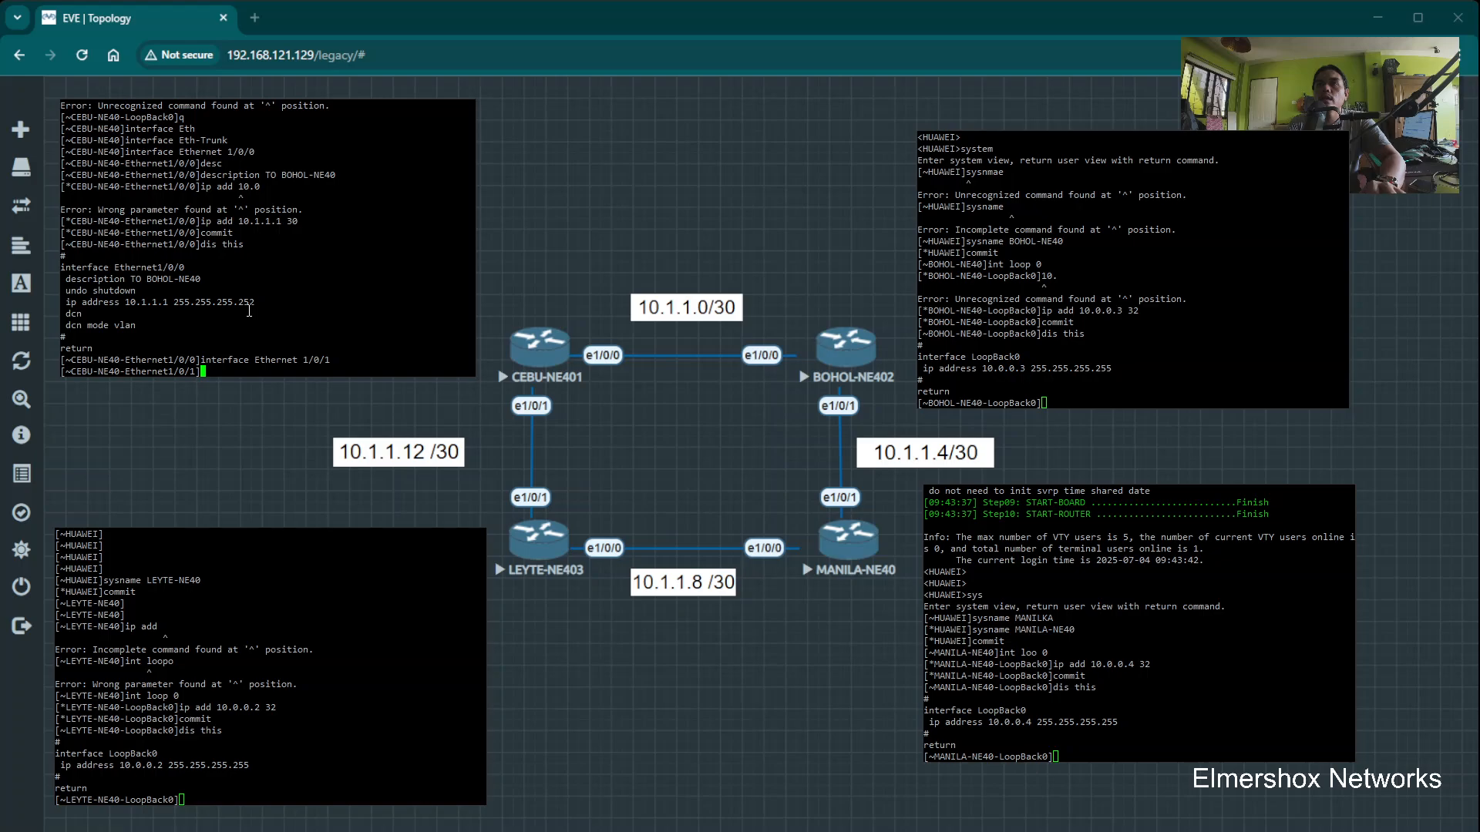
text(desc)
key(Tab)
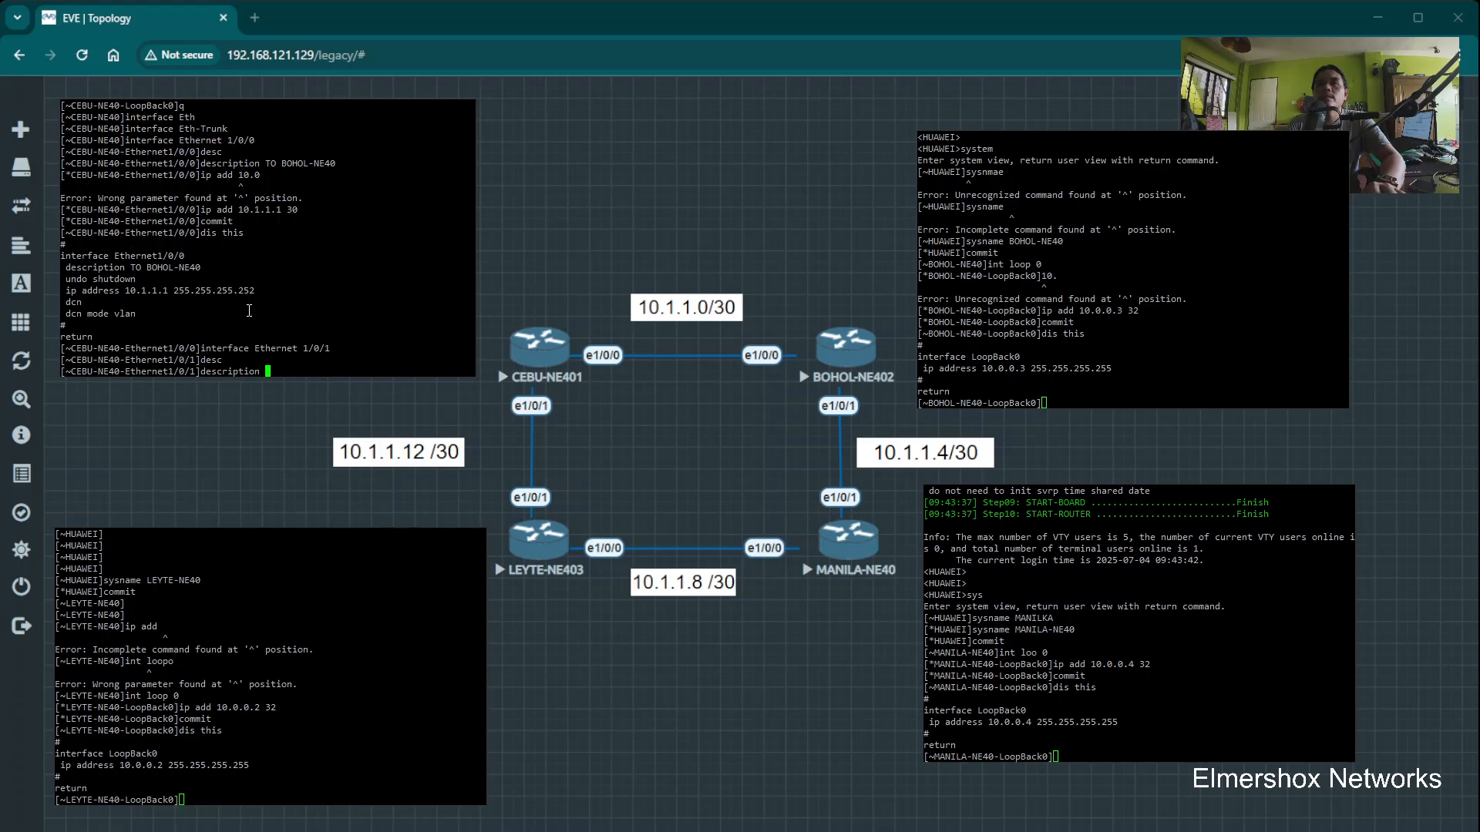
text(LEYTE-)
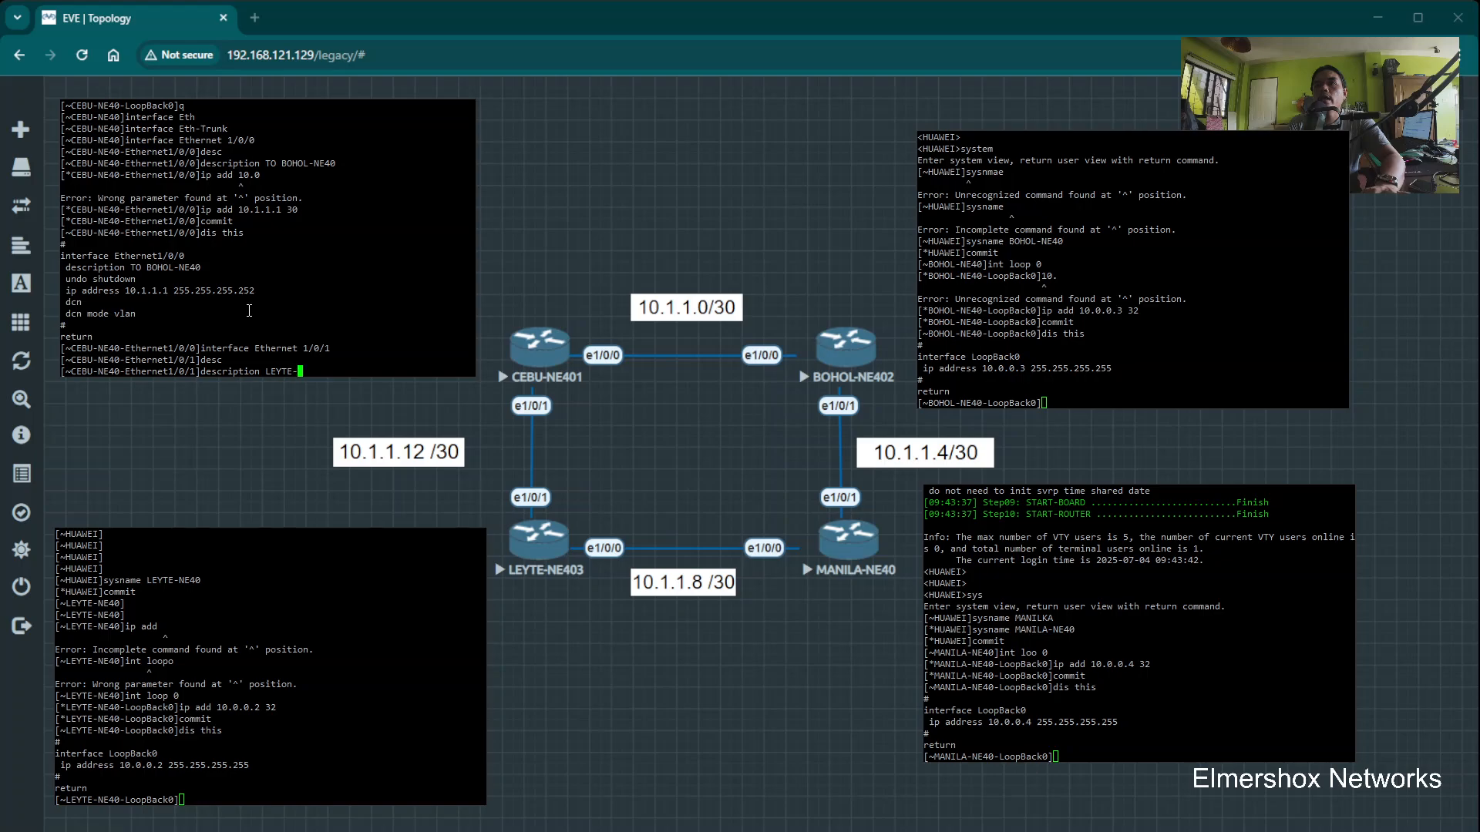
text(NE40)
key(Return)
Try to assign IP address 10.1.1.9 without a mask length to CEBU-NE40's Ethernet 1/0/1 interface
text(ip)
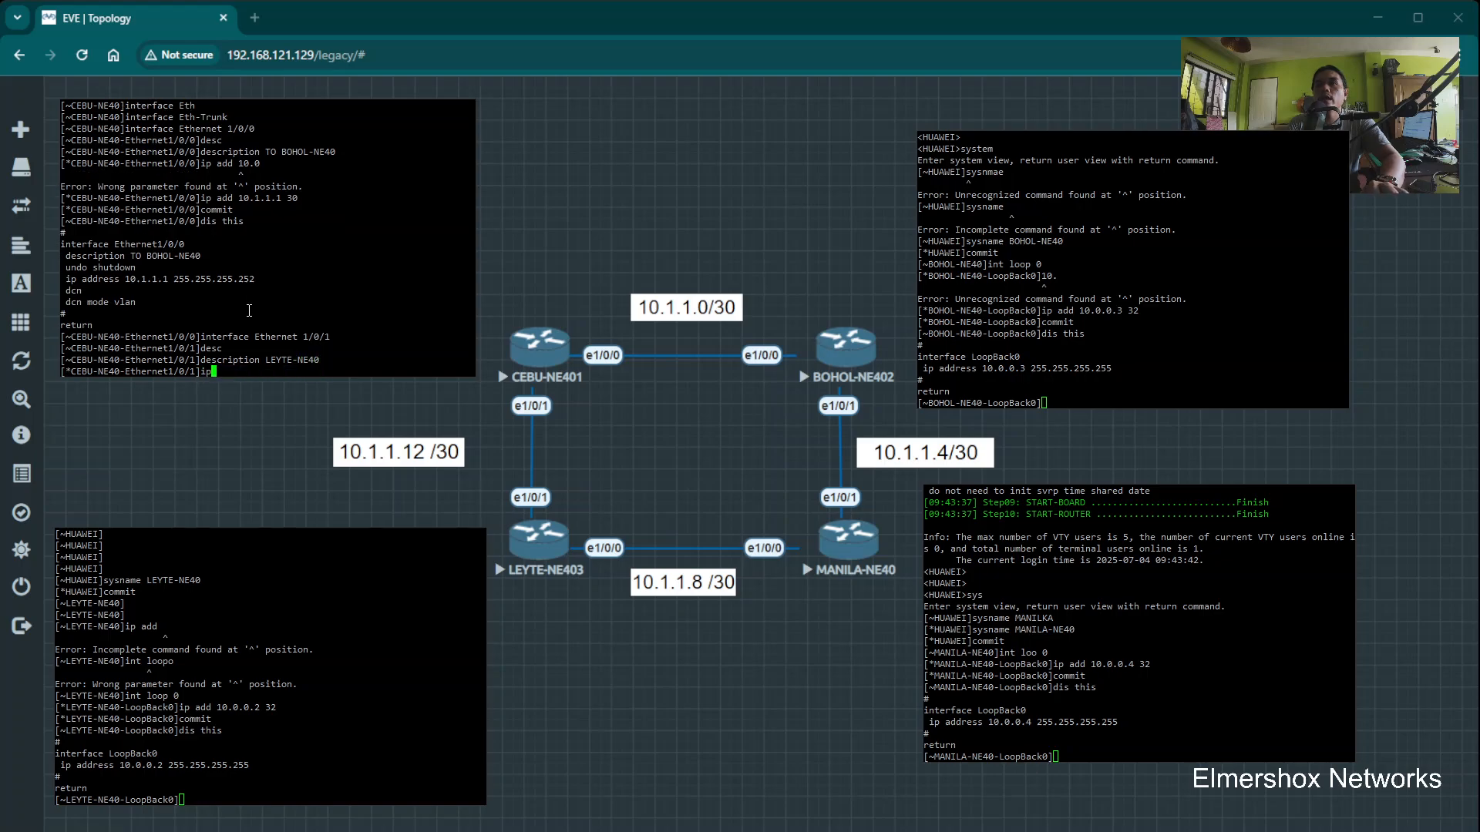
text( add 10.1)
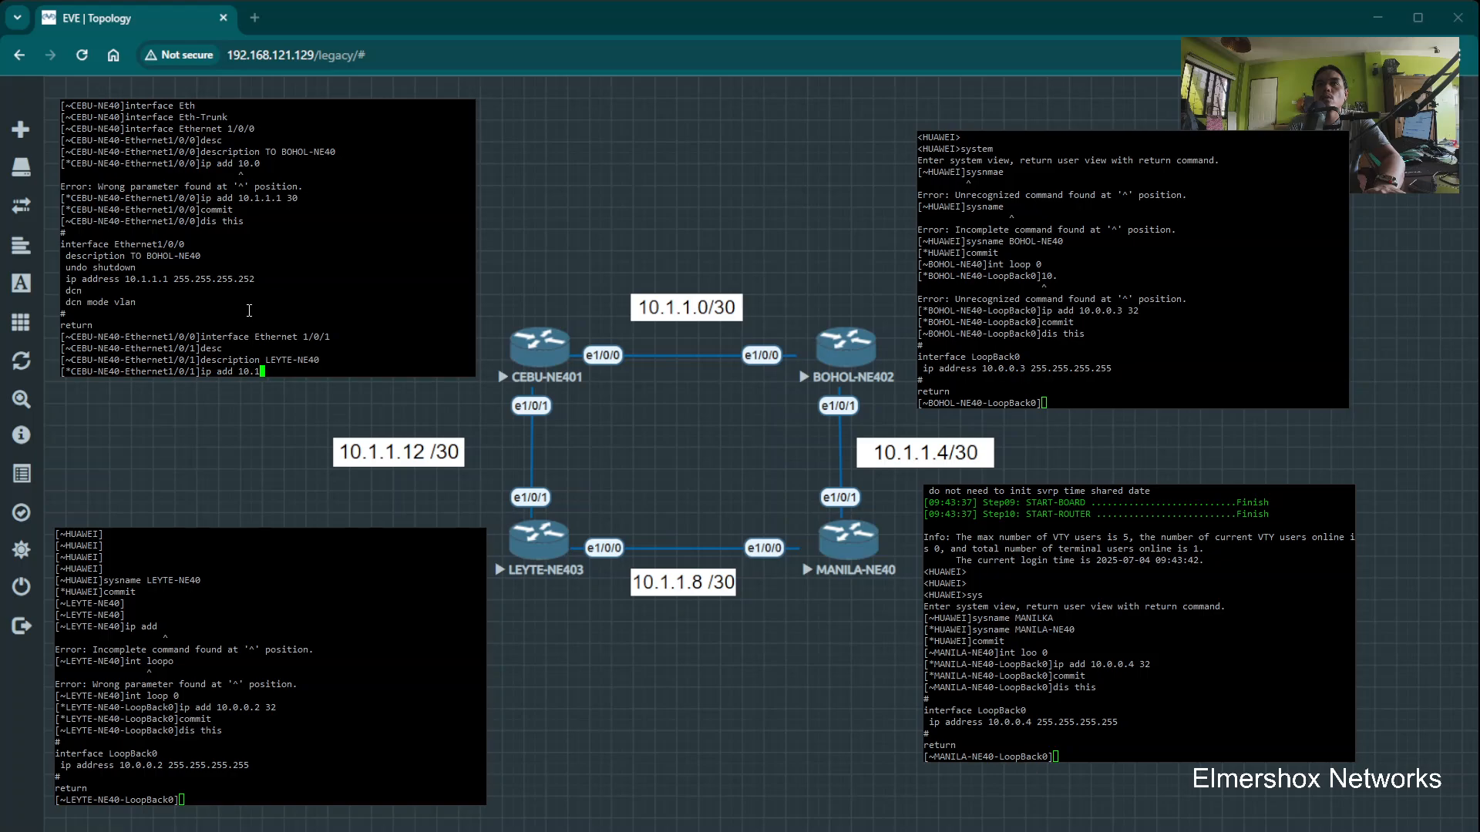
text(.1.9)
key(Return)
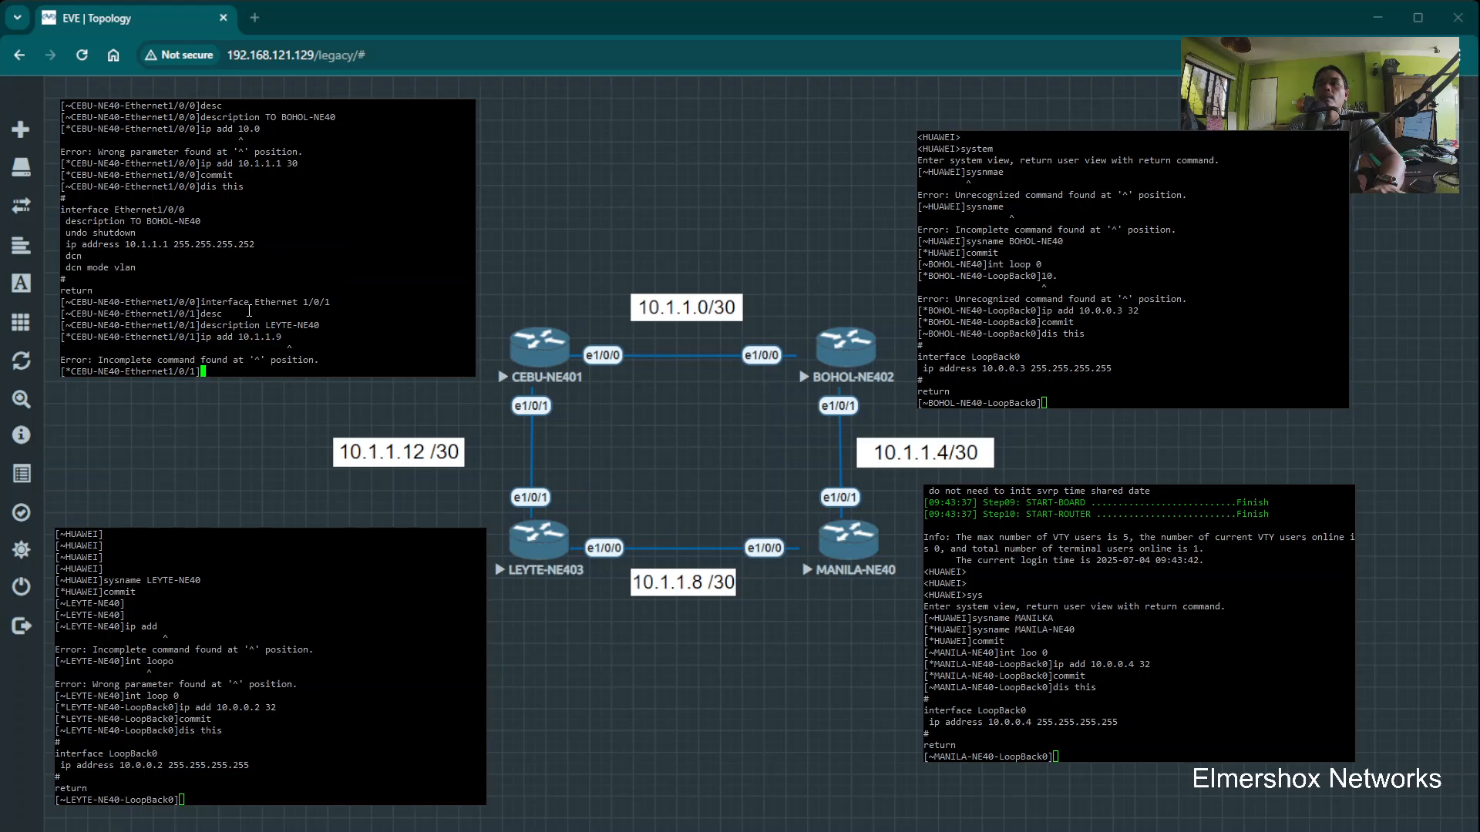
key(Return)
text(10)
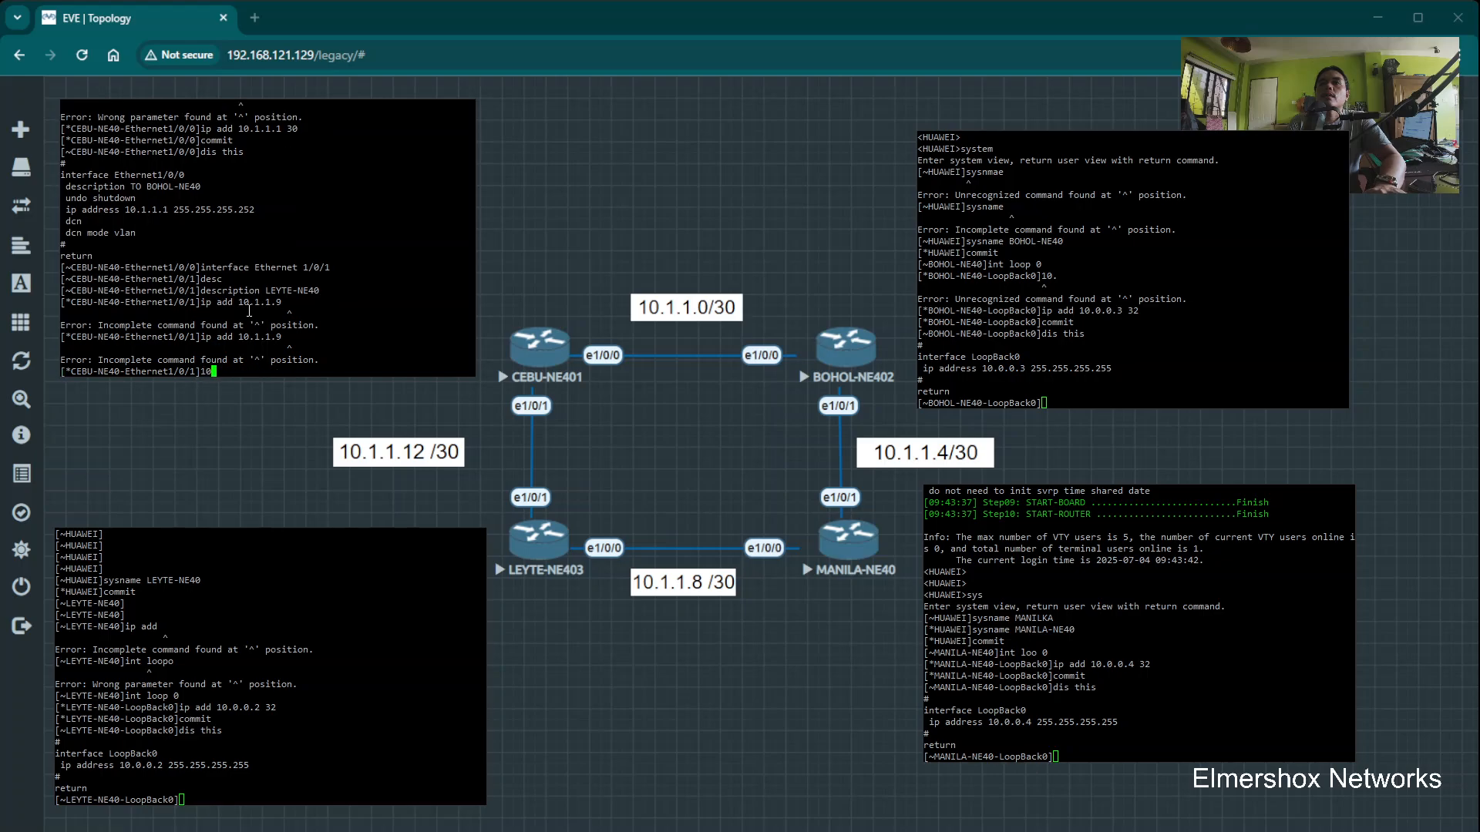
key(Return)
Assign IP address 10.1.1.13 with mask length 30 to CEBU-NE40's Ethernet 1/0/1 interface and commit the configuration
text(ip ad)
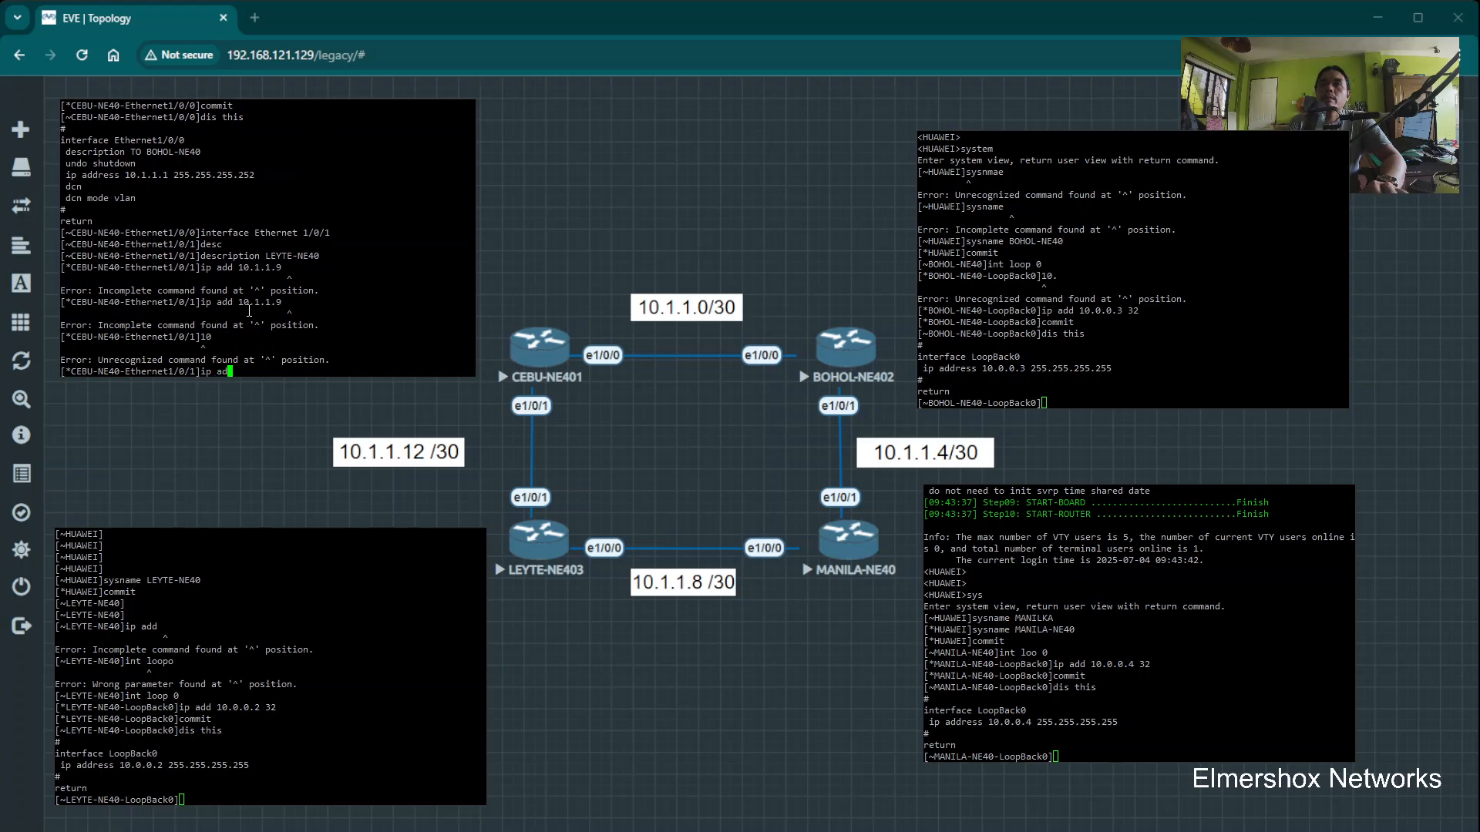
text(d 10.1.1)
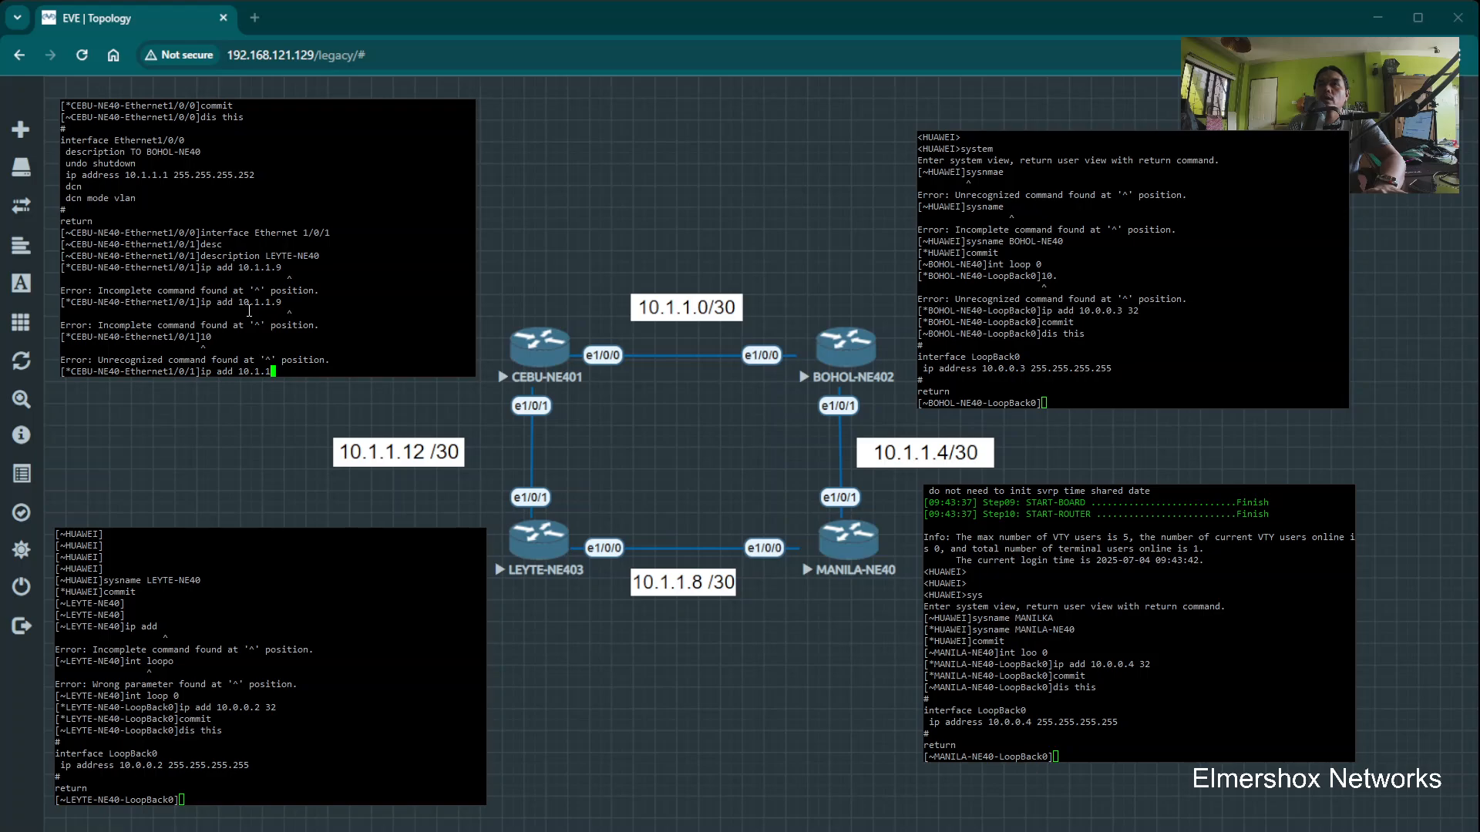
text(.13 30)
key(Return)
text(commit)
key(Return)
Display CEBU-NE40's Ethernet 1/0/1 configuration and the brief IP interface list, checking the addresses and status of both link interfaces
text(dis this)
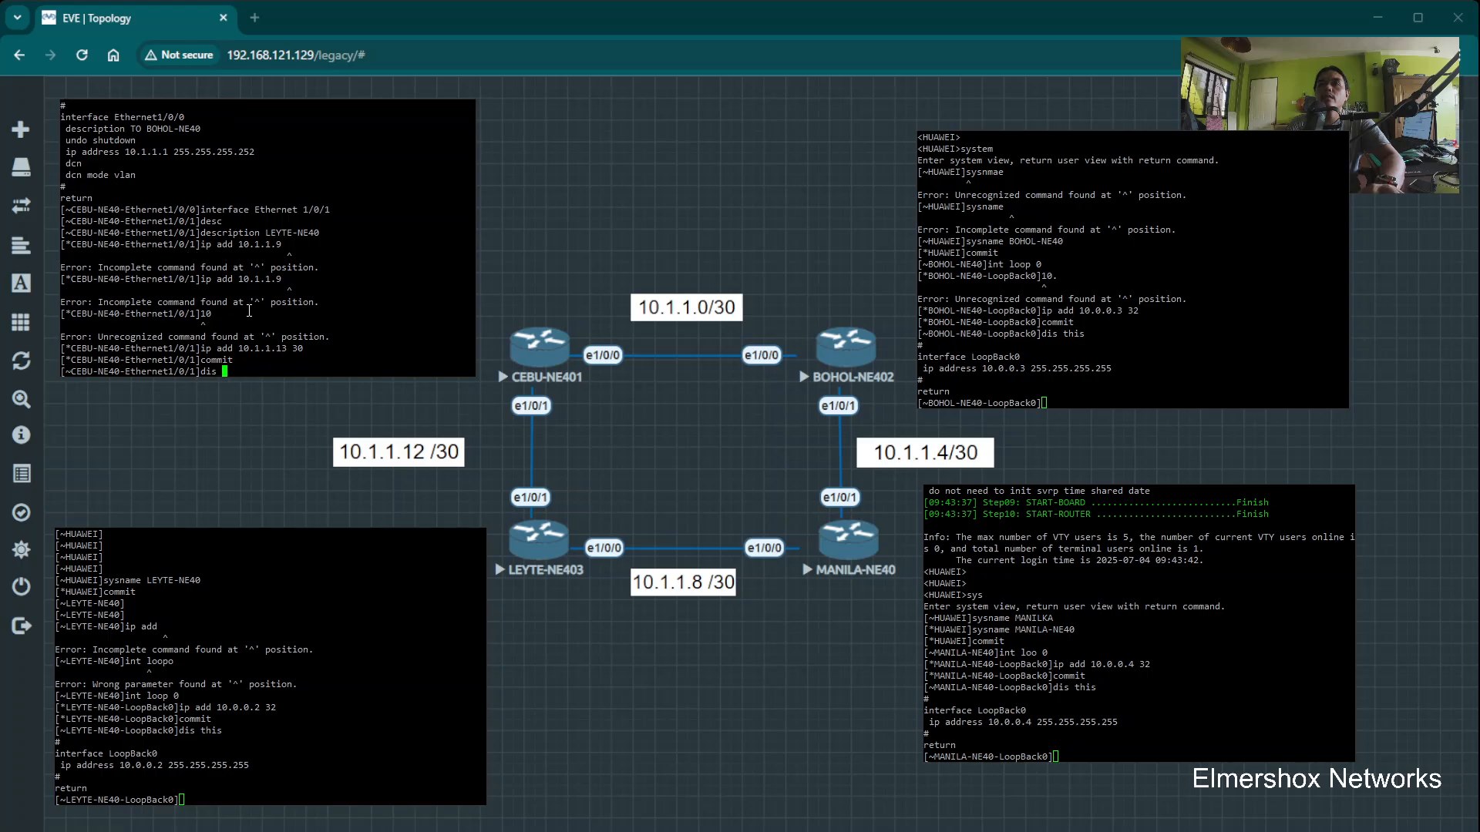
key(Return)
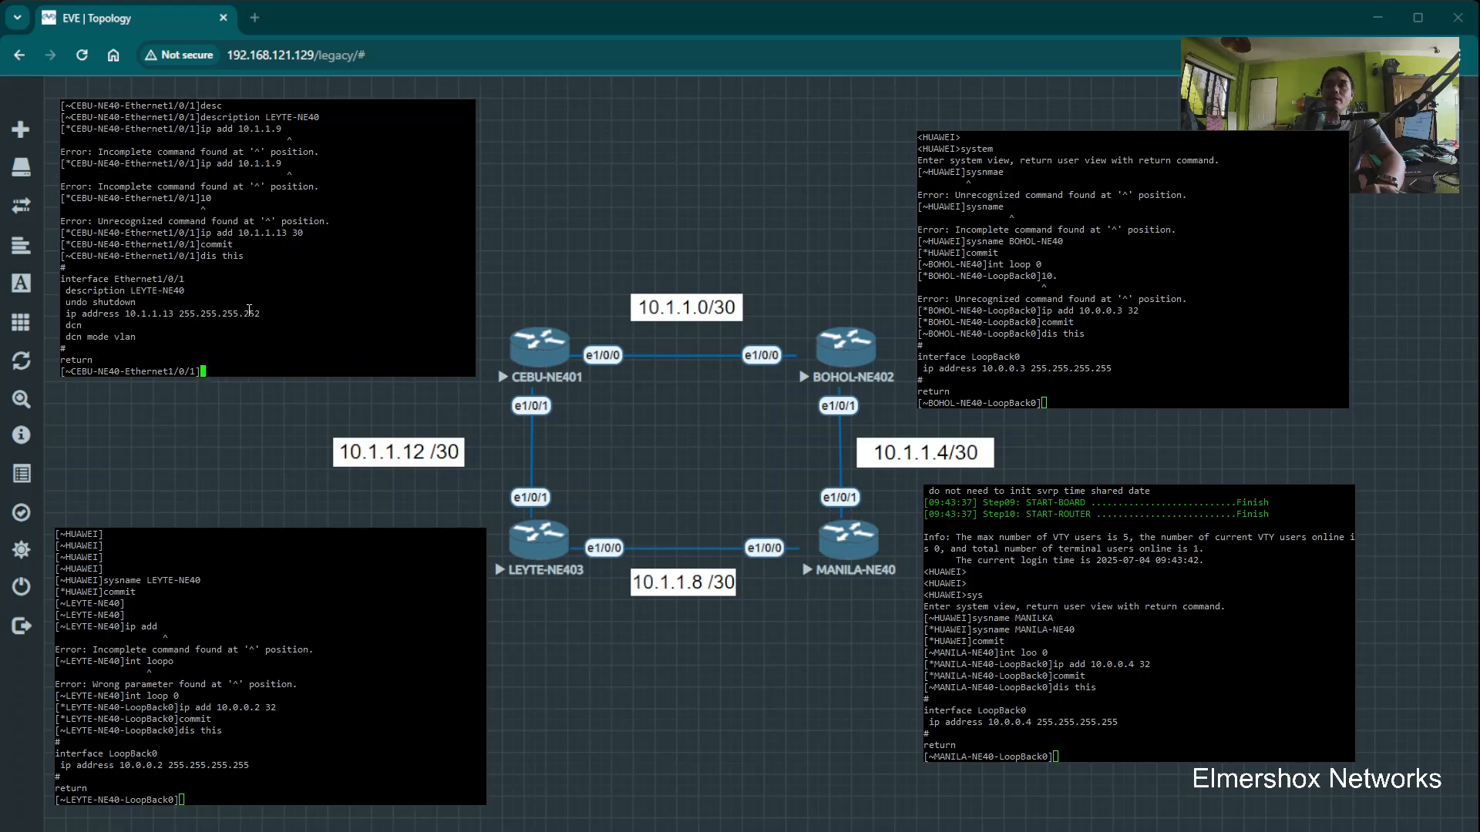
text(dis ipo)
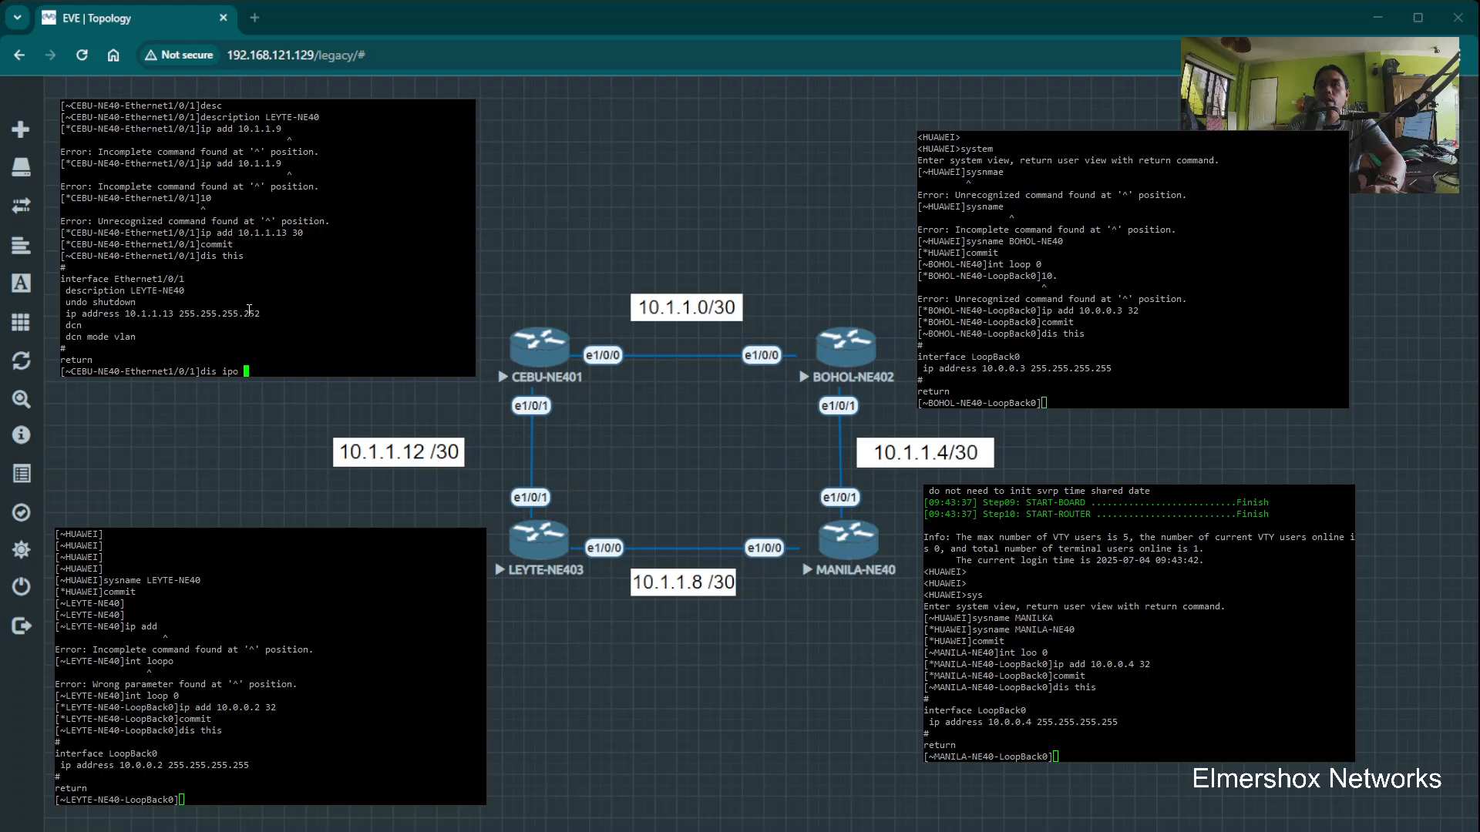
key(Return)
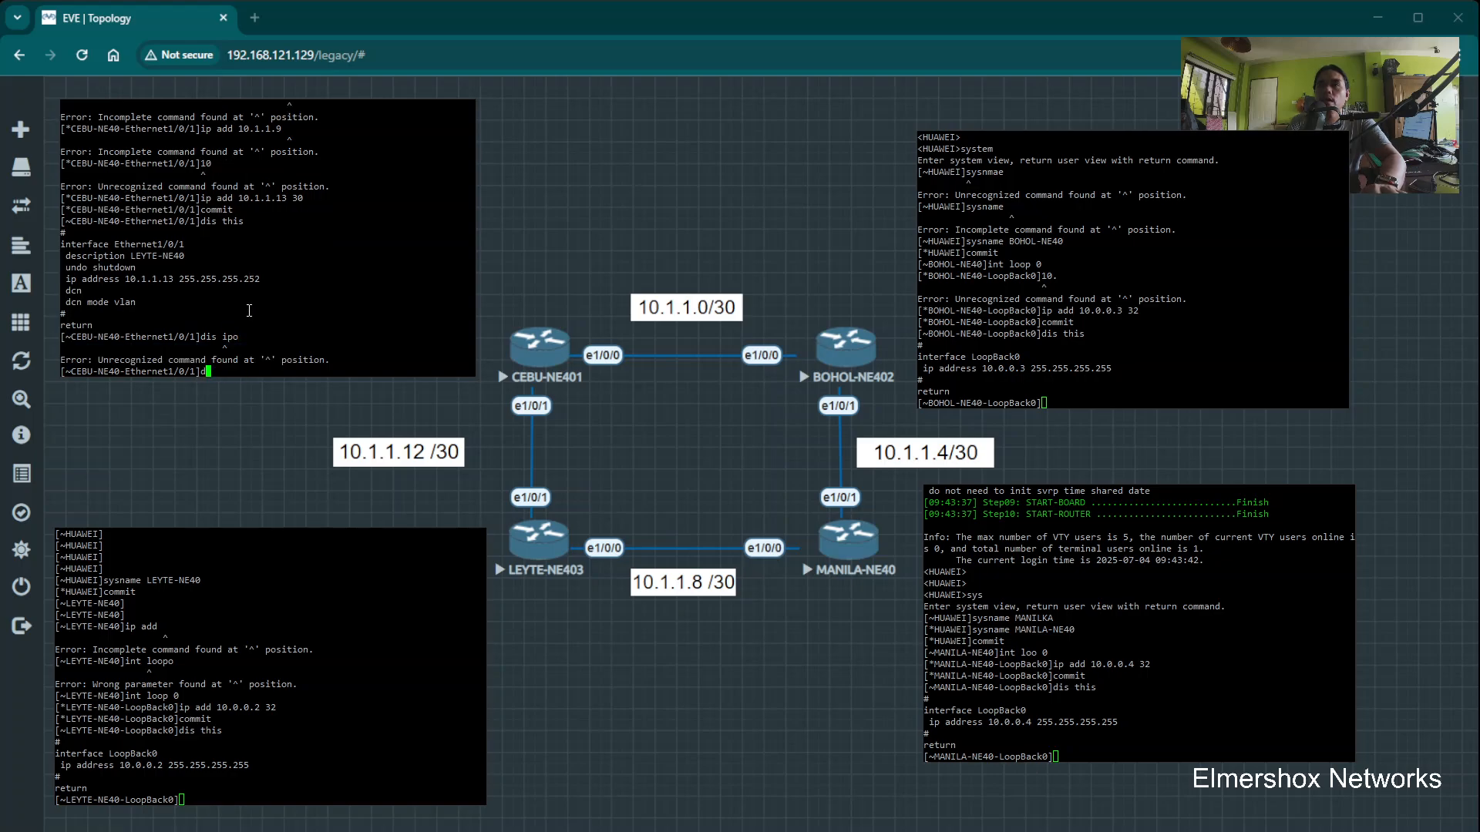
text(dis ip interface brief)
key(Return)
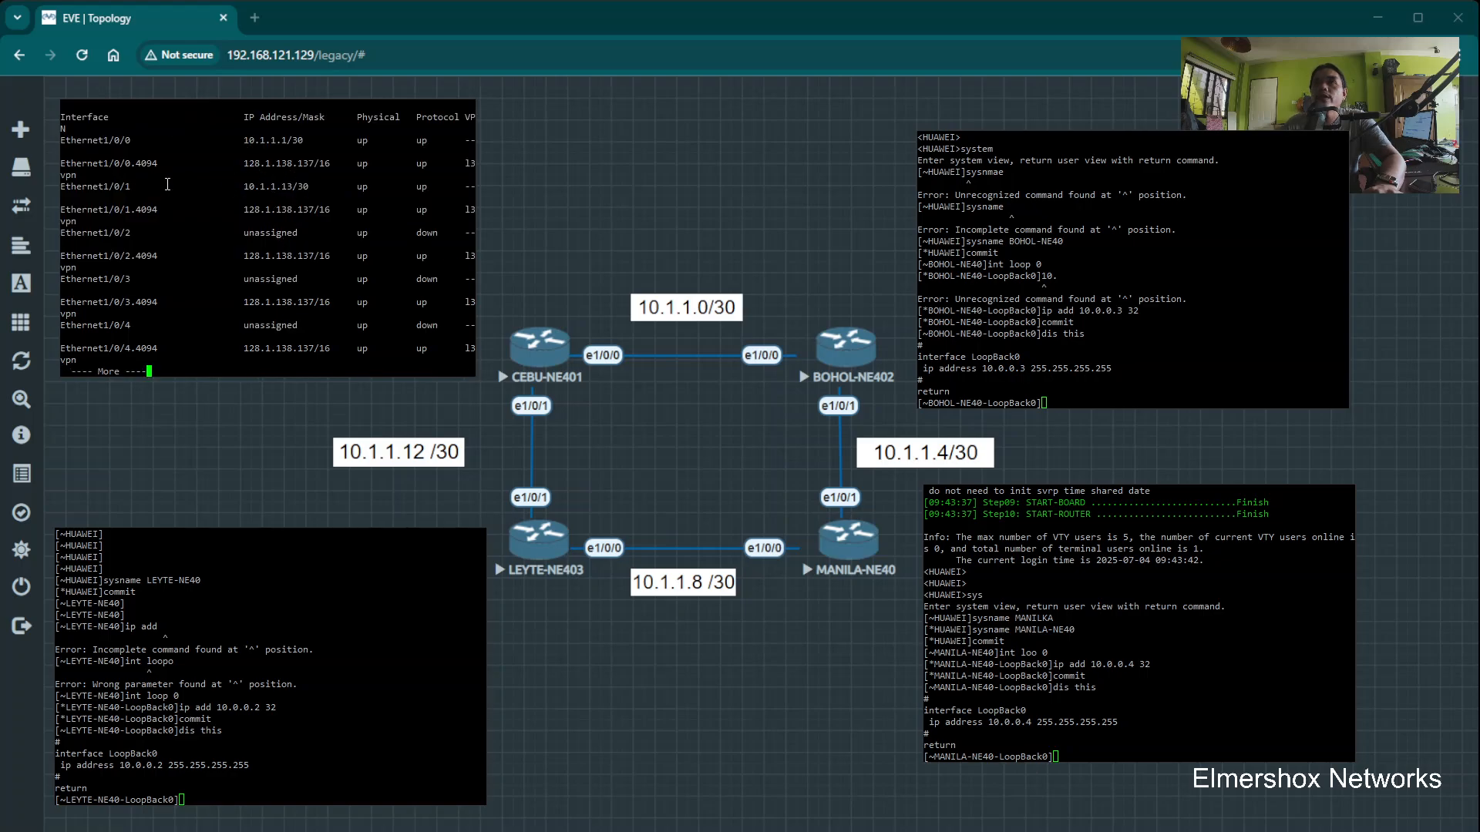
drag(168, 185, 67, 187)
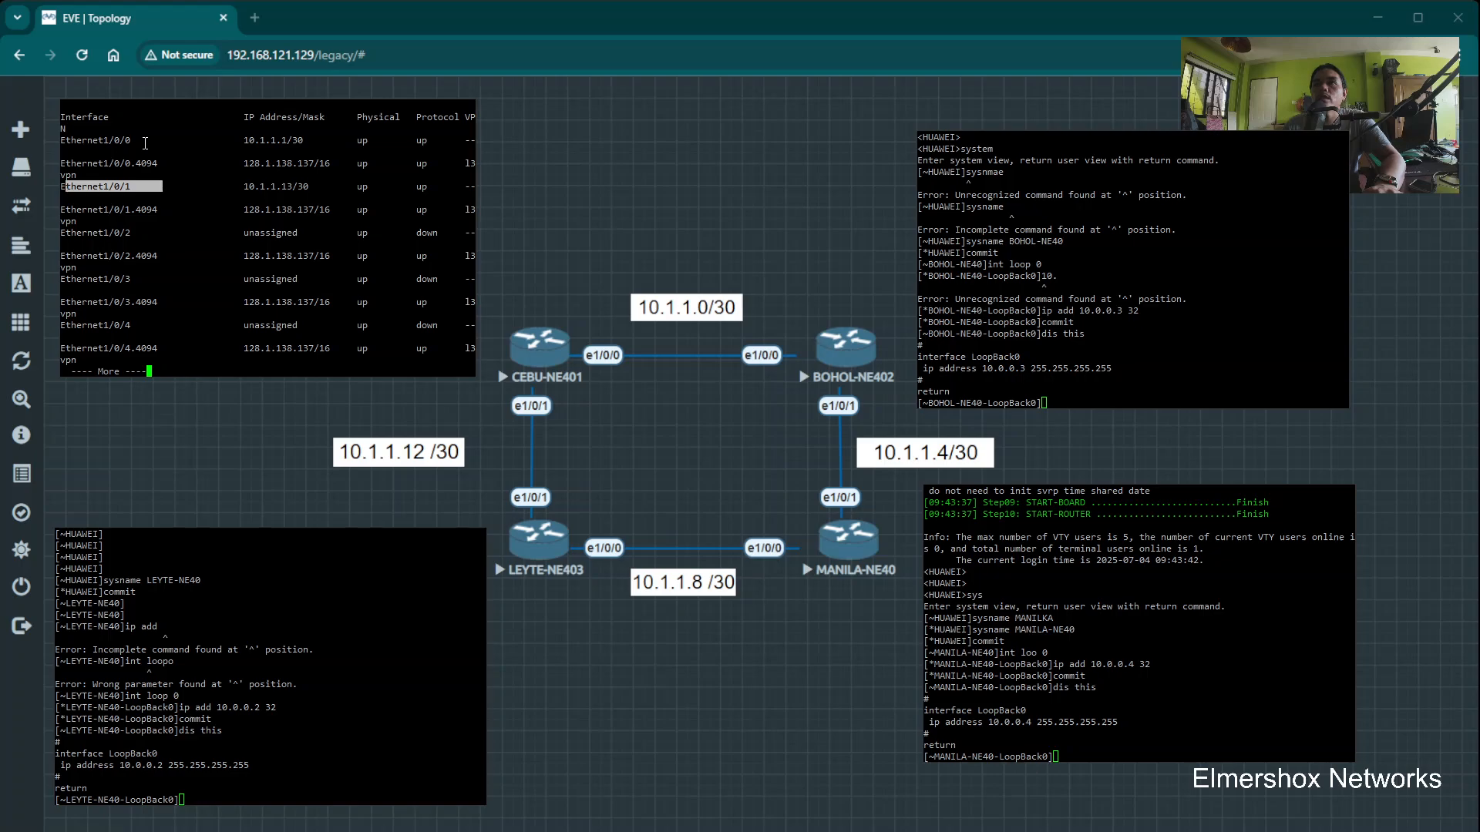
drag(303, 140, 197, 139)
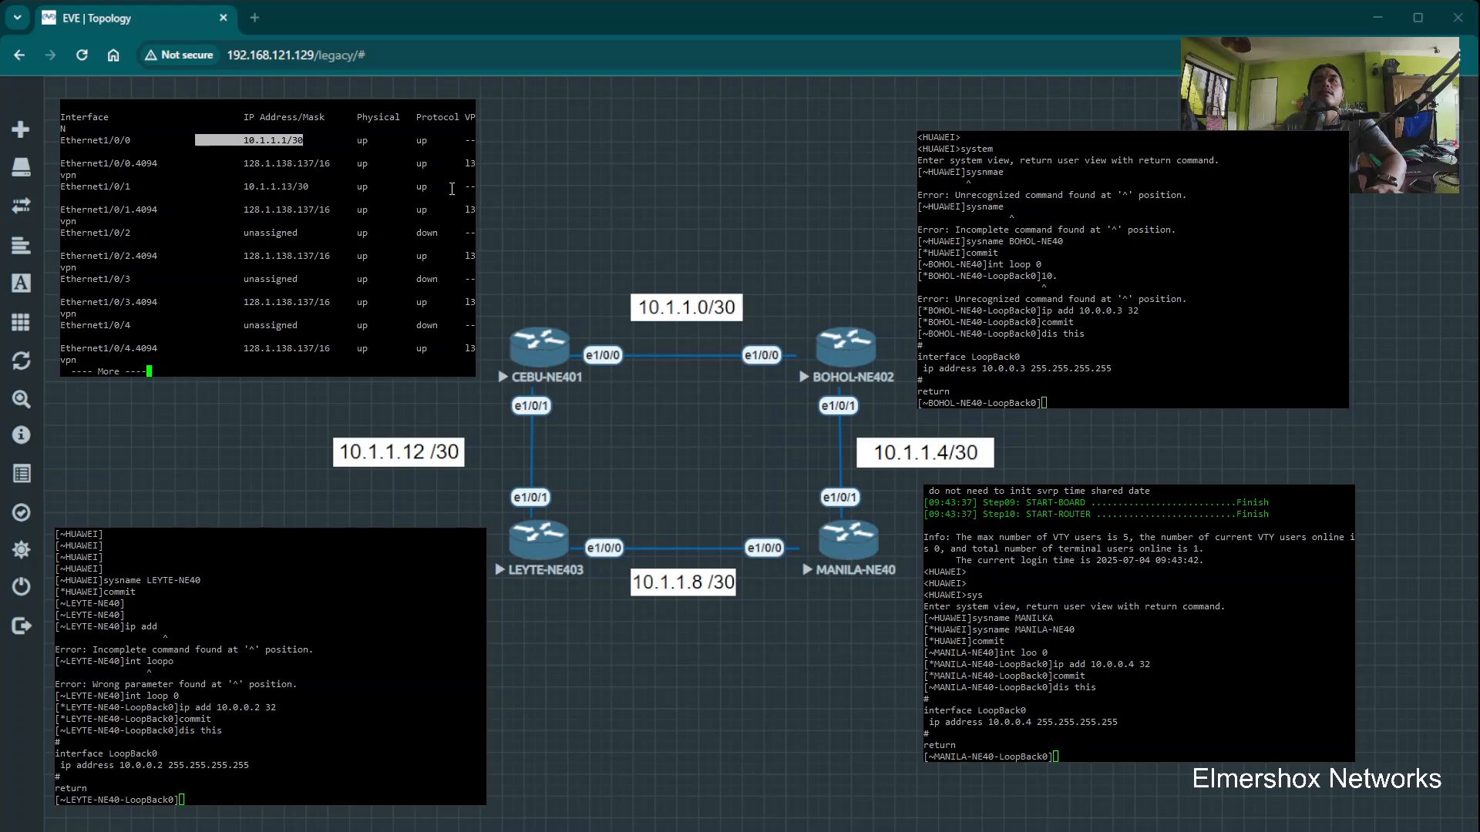
drag(476, 200, 552, 200)
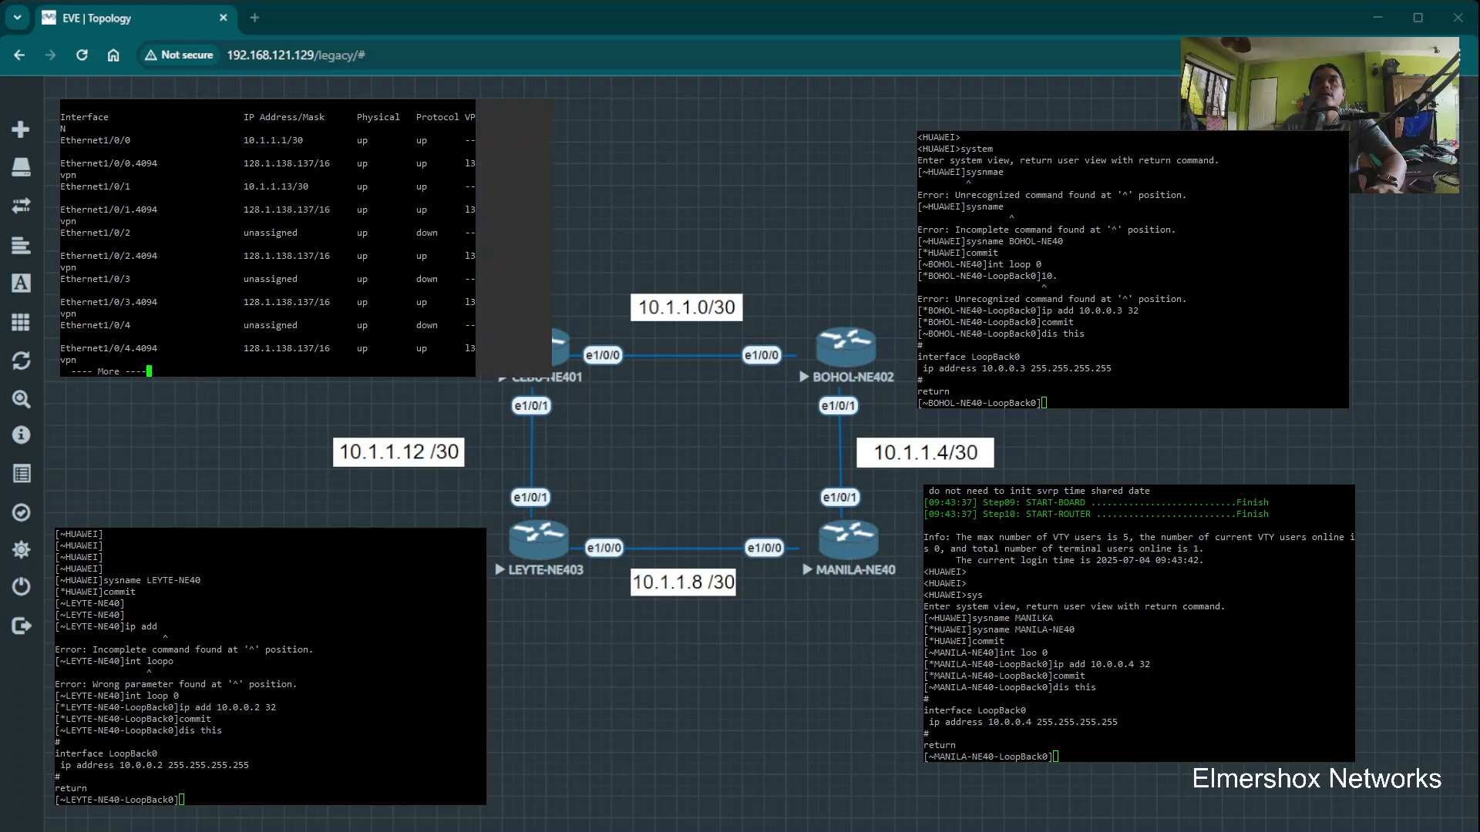
key(space)
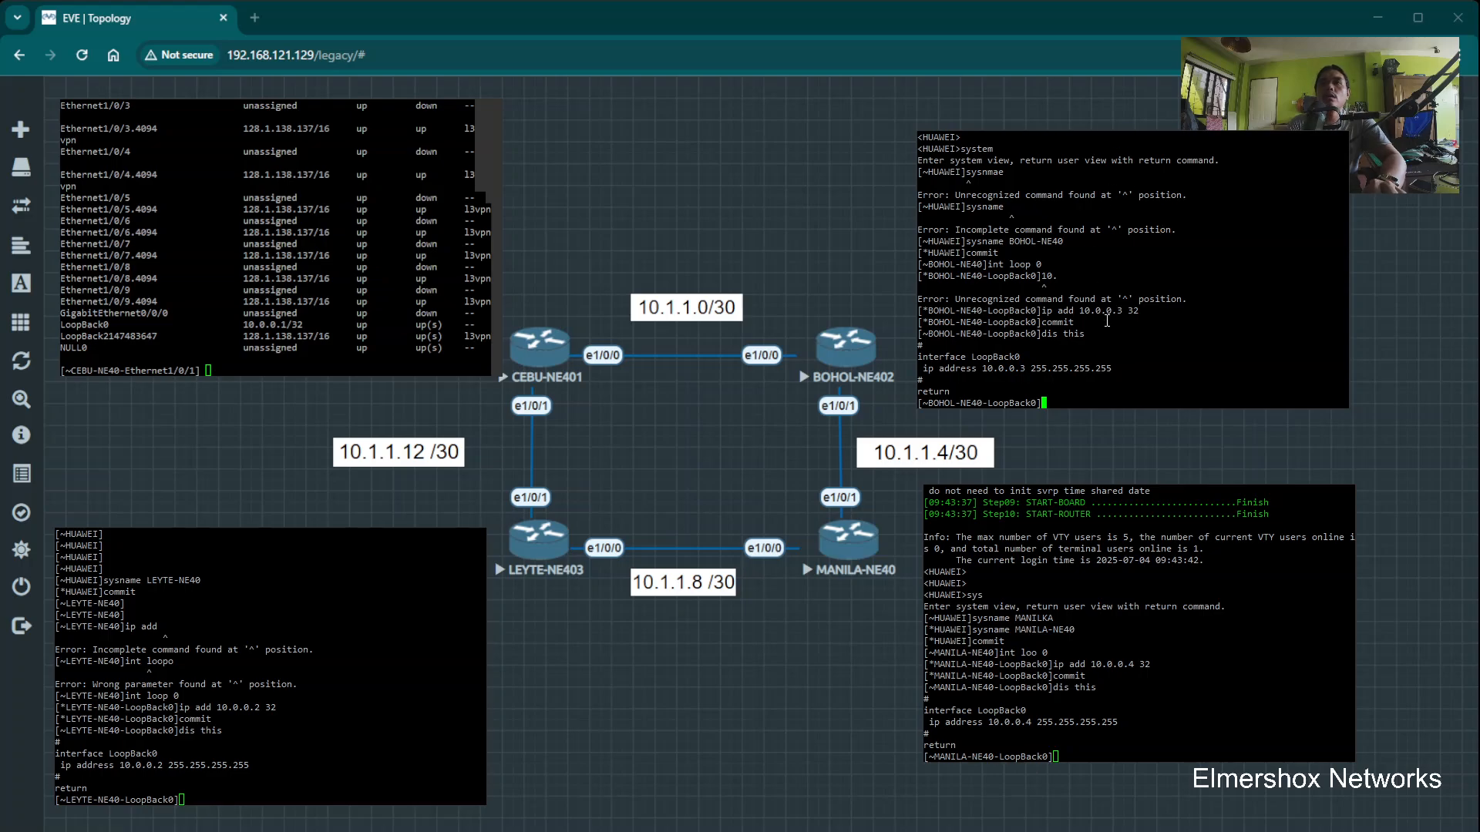
Try to enter an Ethernet interface view on BOHOL-NE40 directly from its loopback view
text(interfac eth)
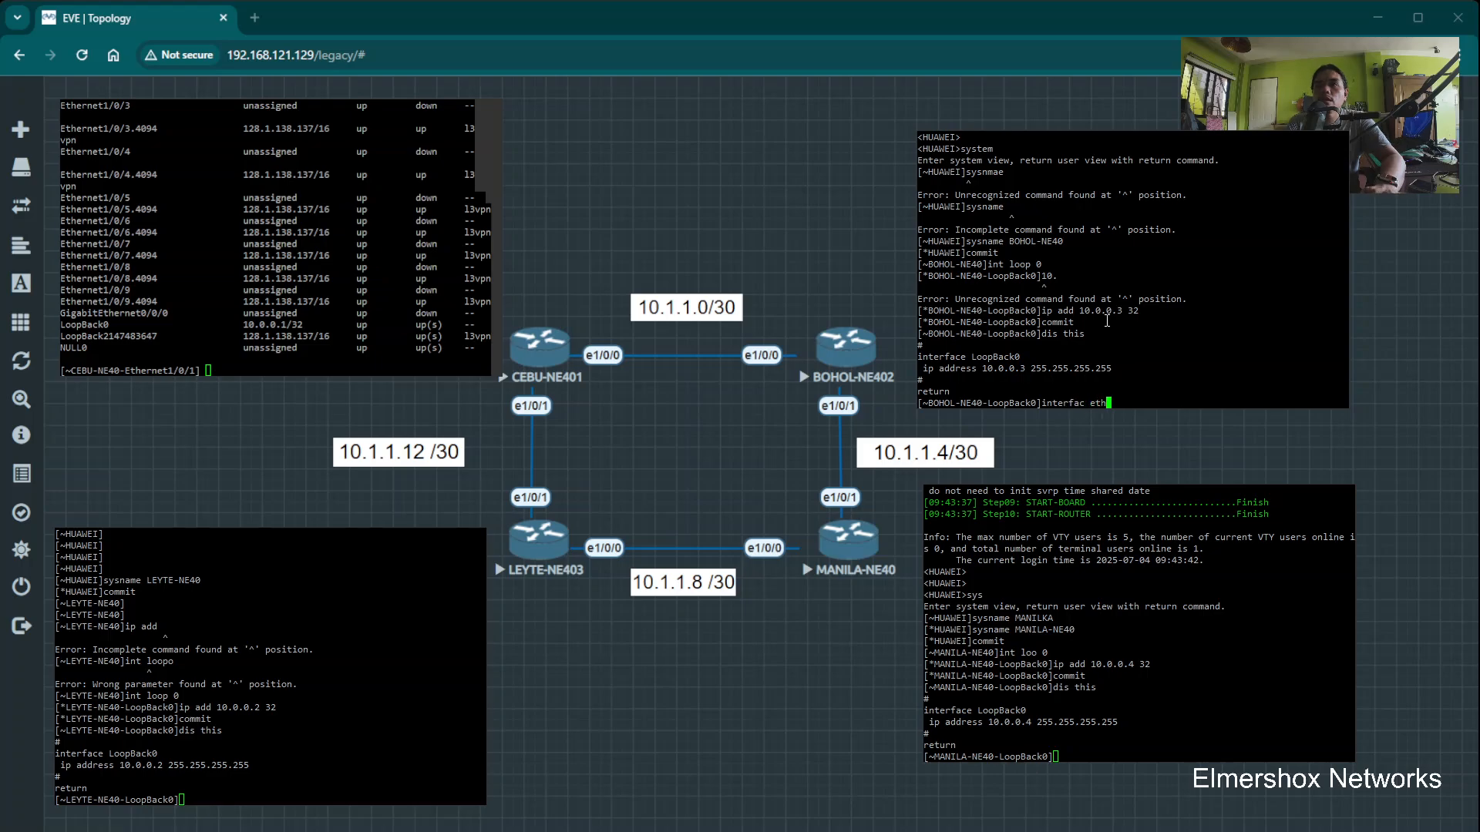
key(Tab)
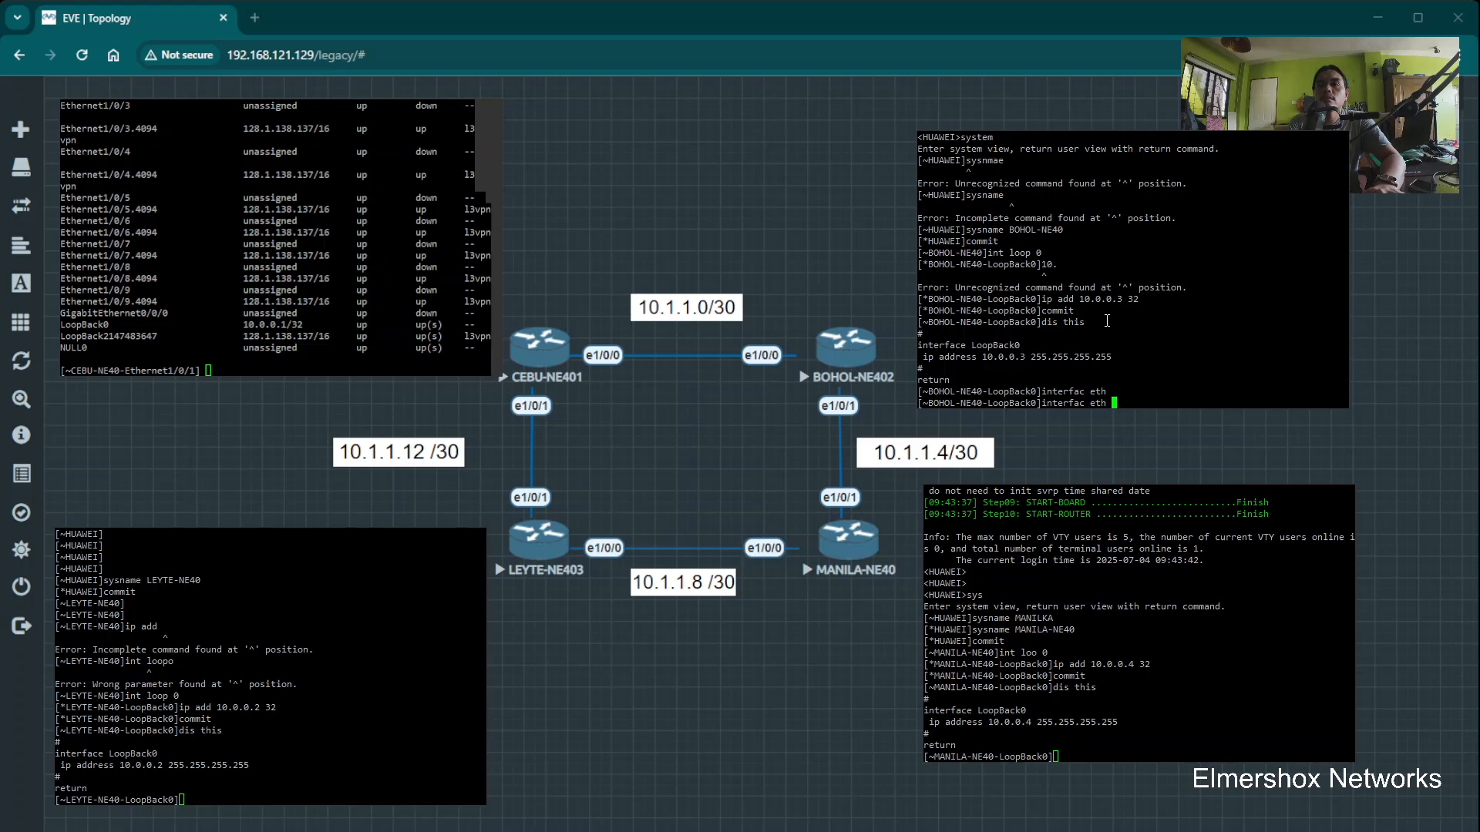
key(Return)
text(interface)
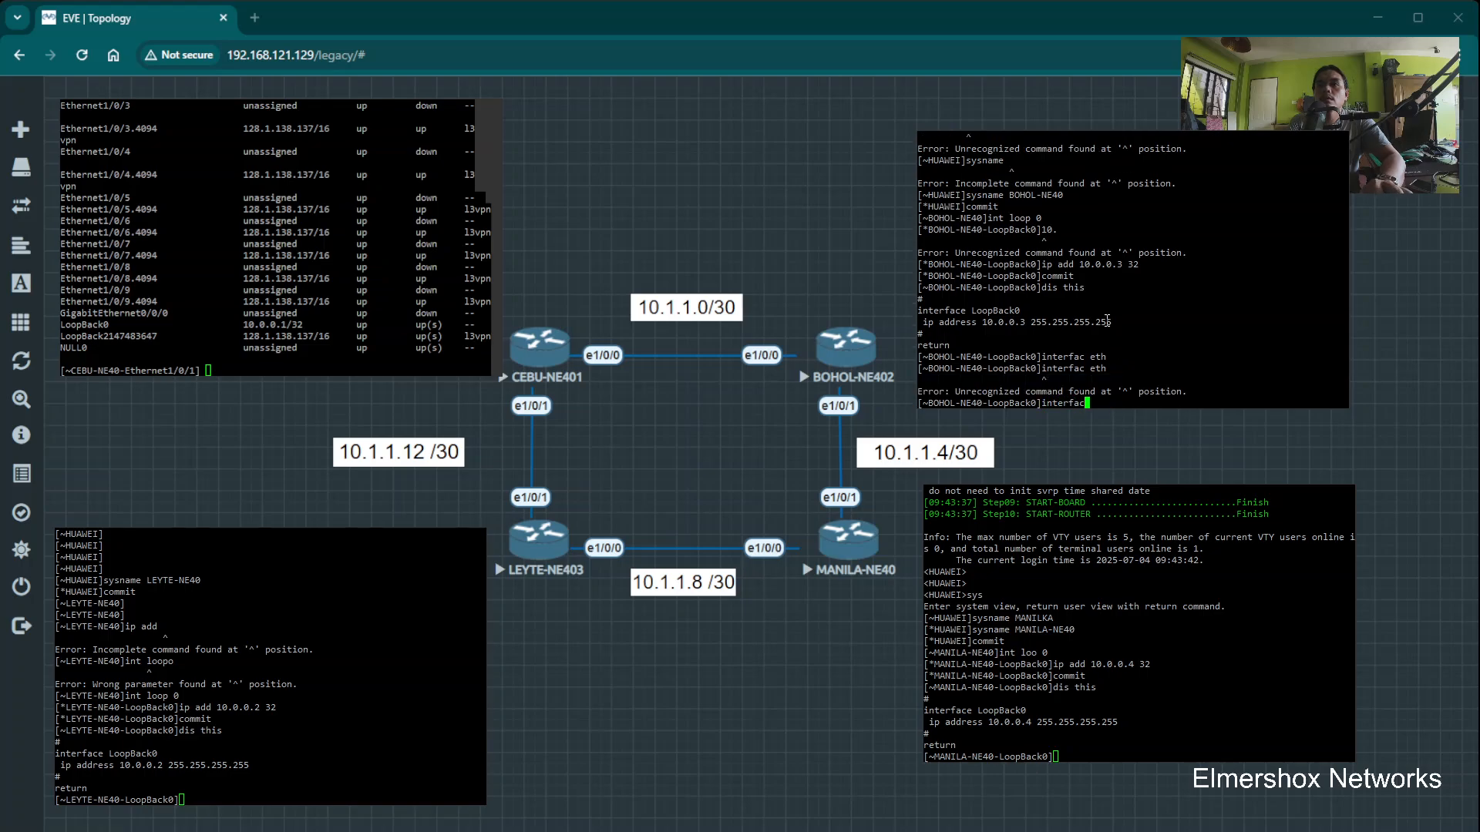
key(Tab)
key(Return)
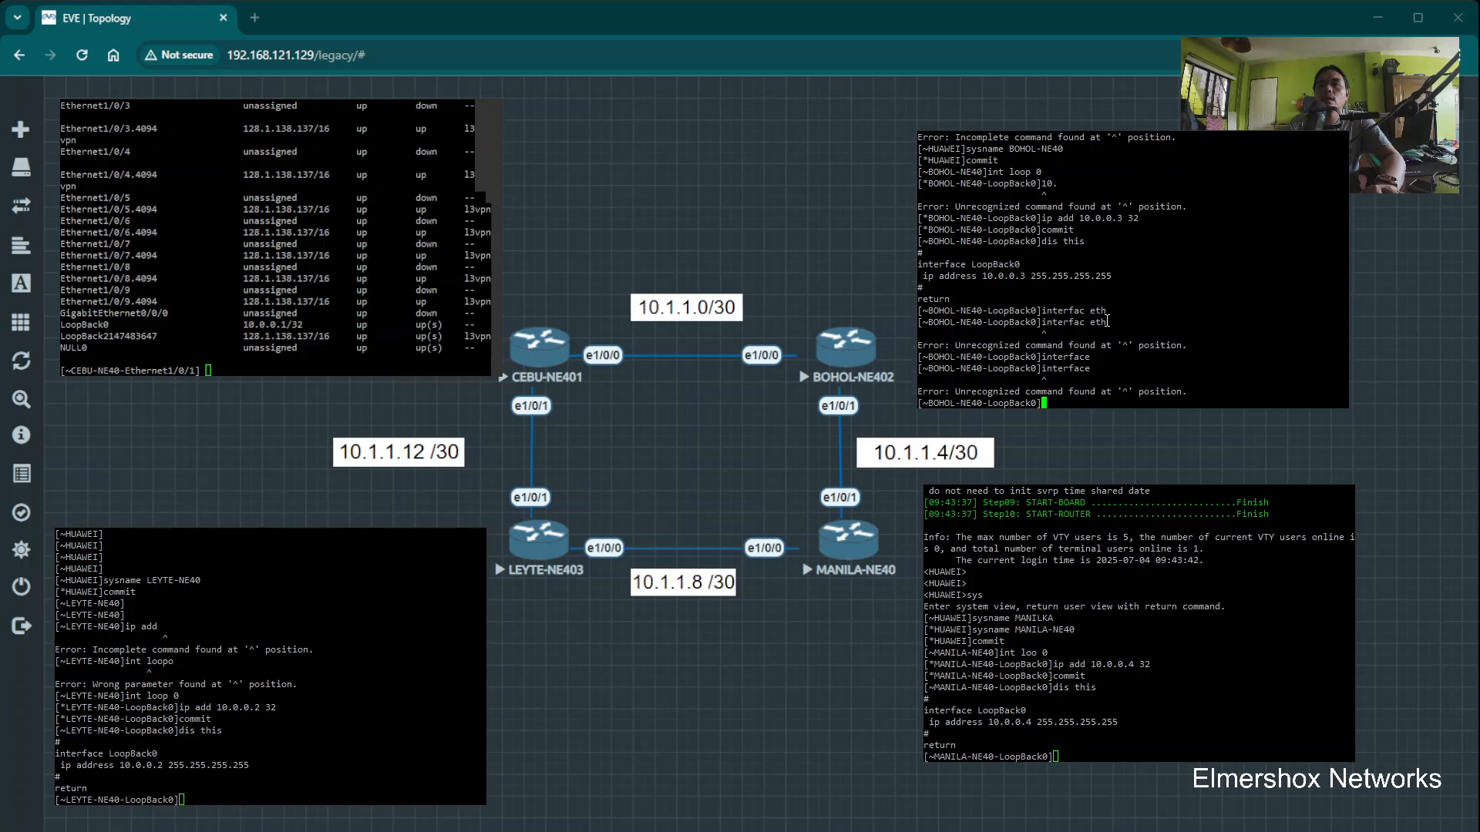
Leave the loopback view on BOHOL-NE40 and enter the interface view of Ethernet 1/0/0
text(q)
key(Return)
text(interfa)
key(Tab)
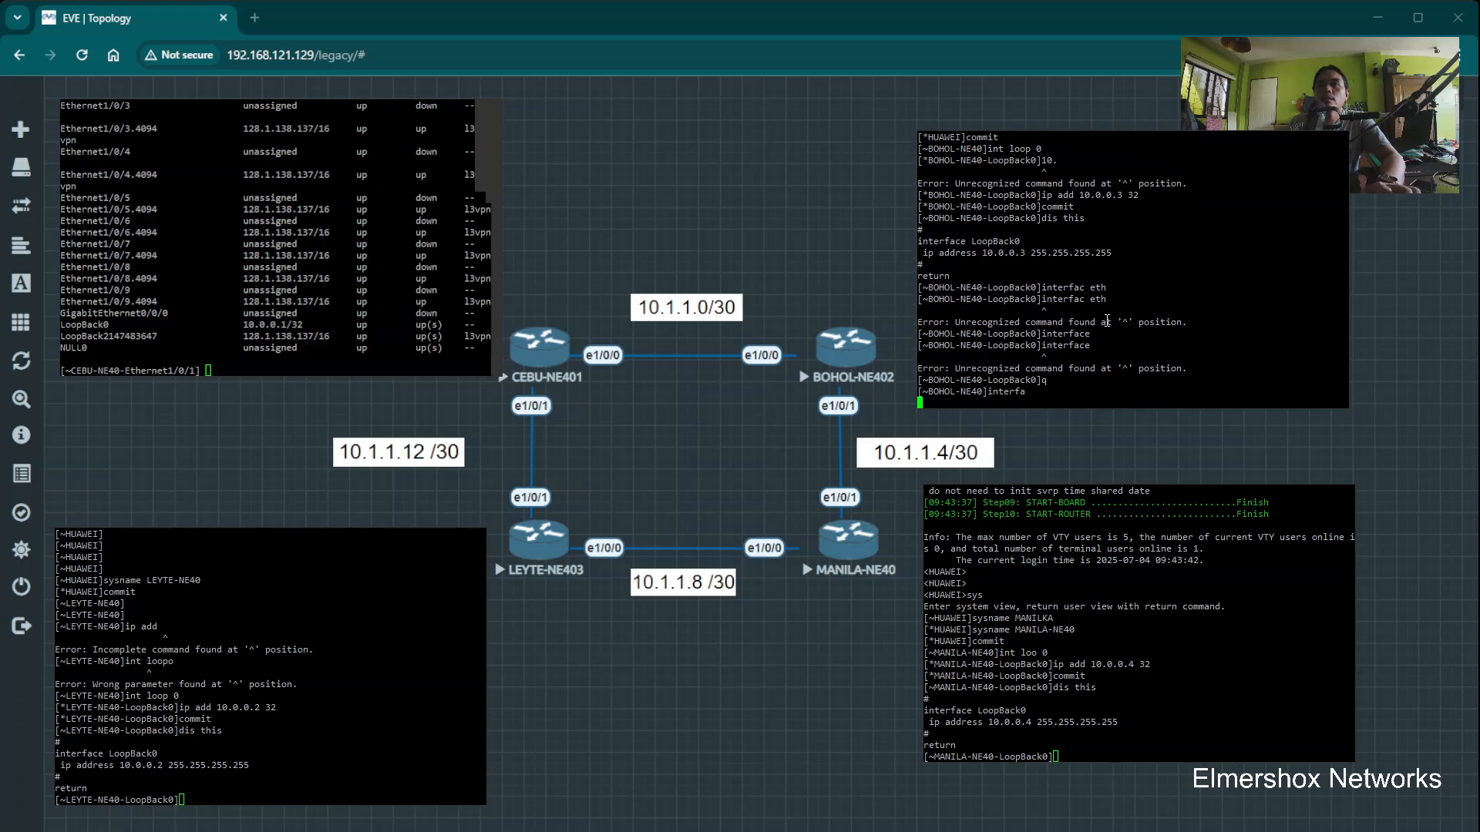
text(Eth)
key(Tab)
key(Tab)
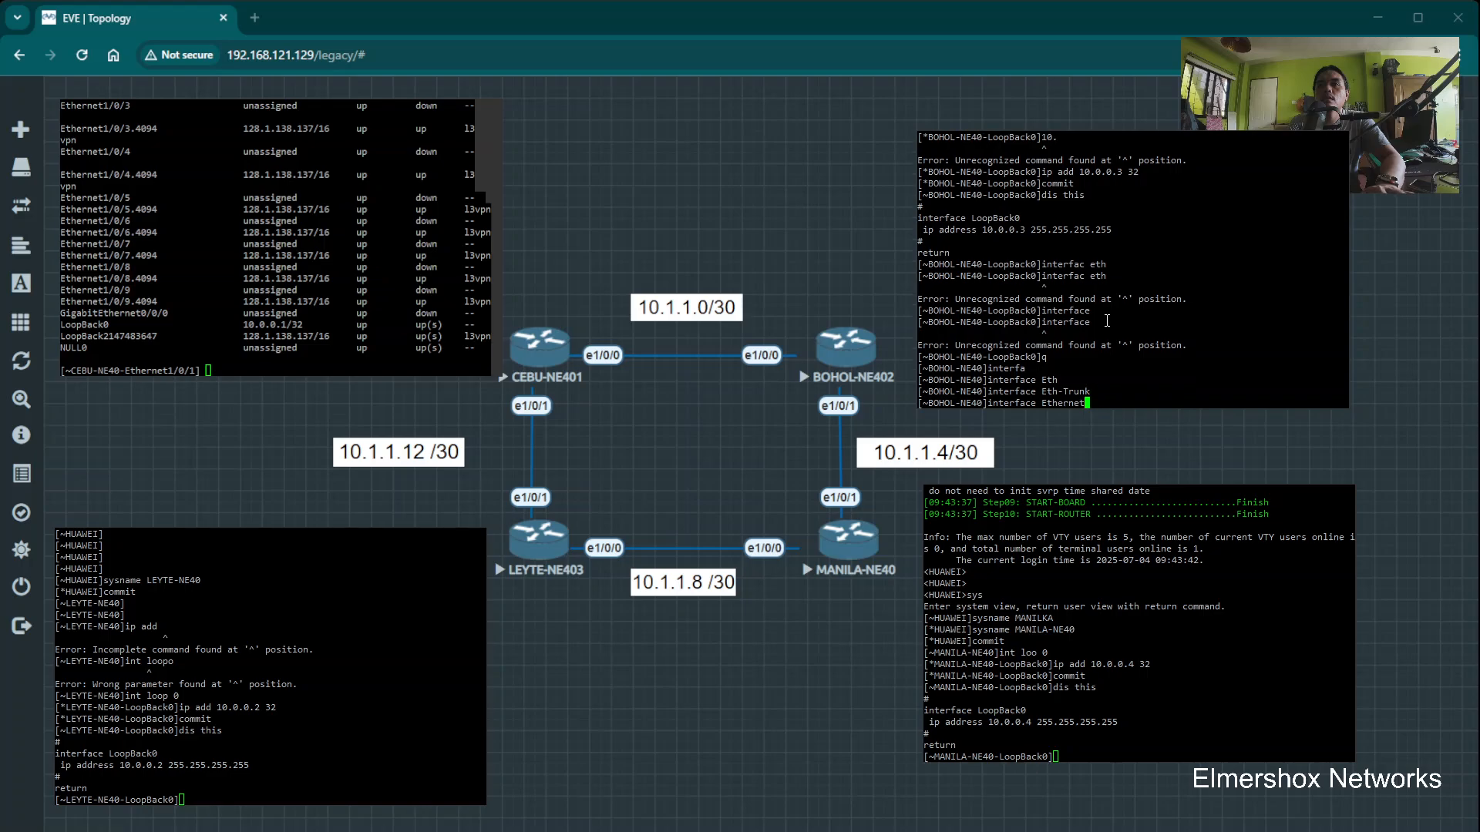
text(1)
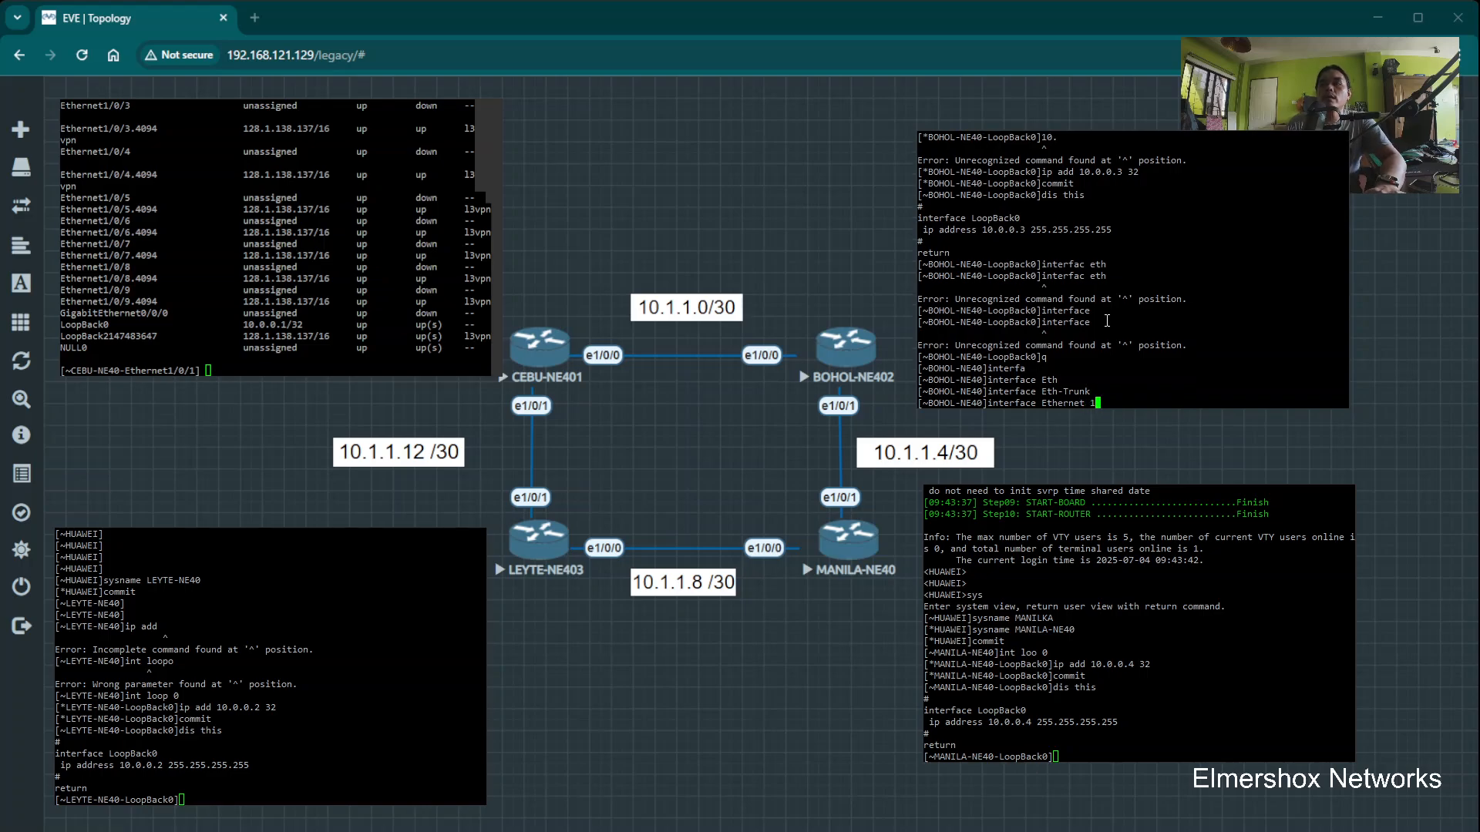
text(/0/0)
key(Return)
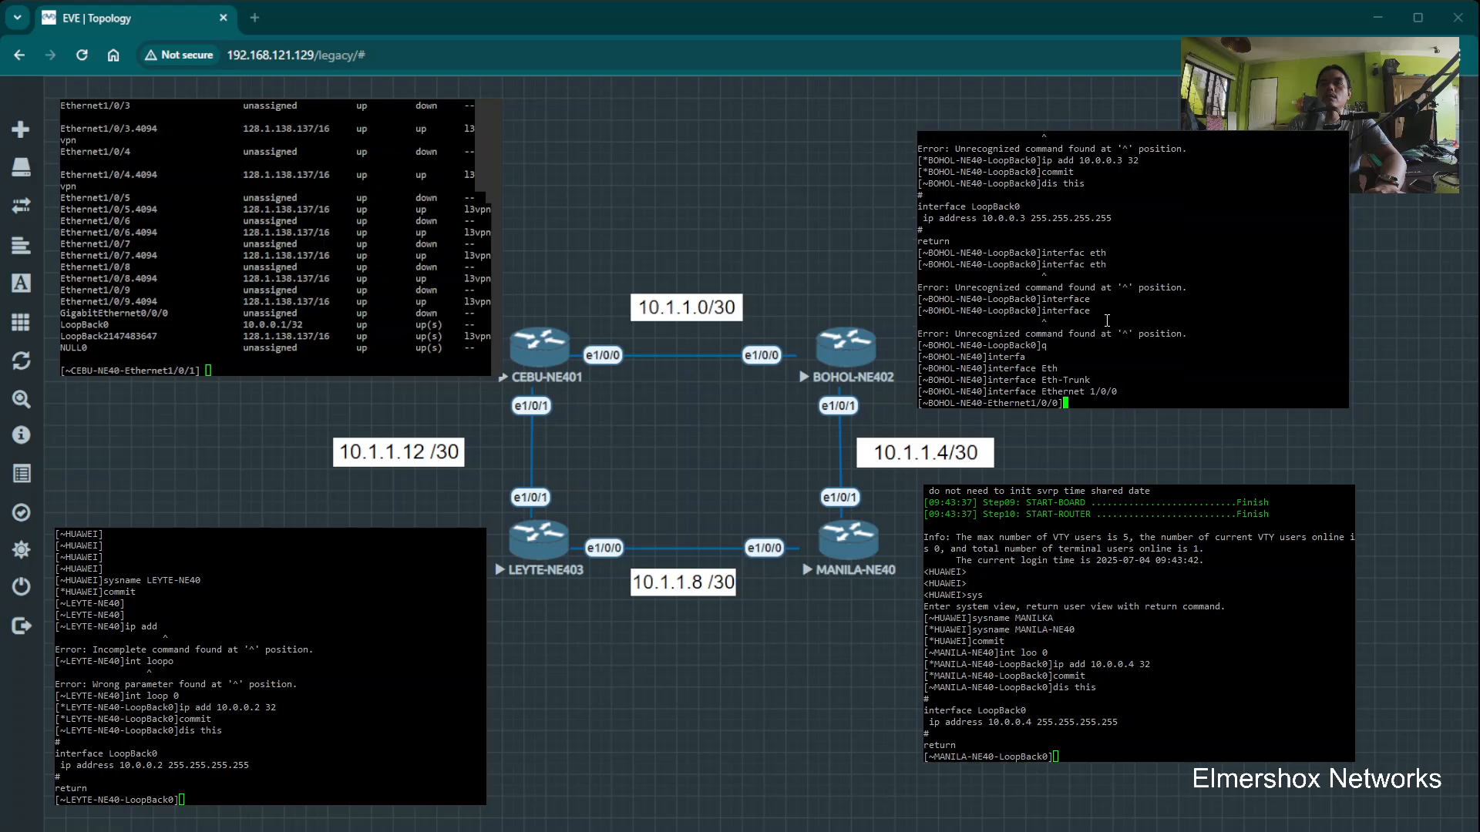
Set the description of BOHOL-NE40's Ethernet 1/0/0 interface to "CEBU-NE40"
text(desc CEB)
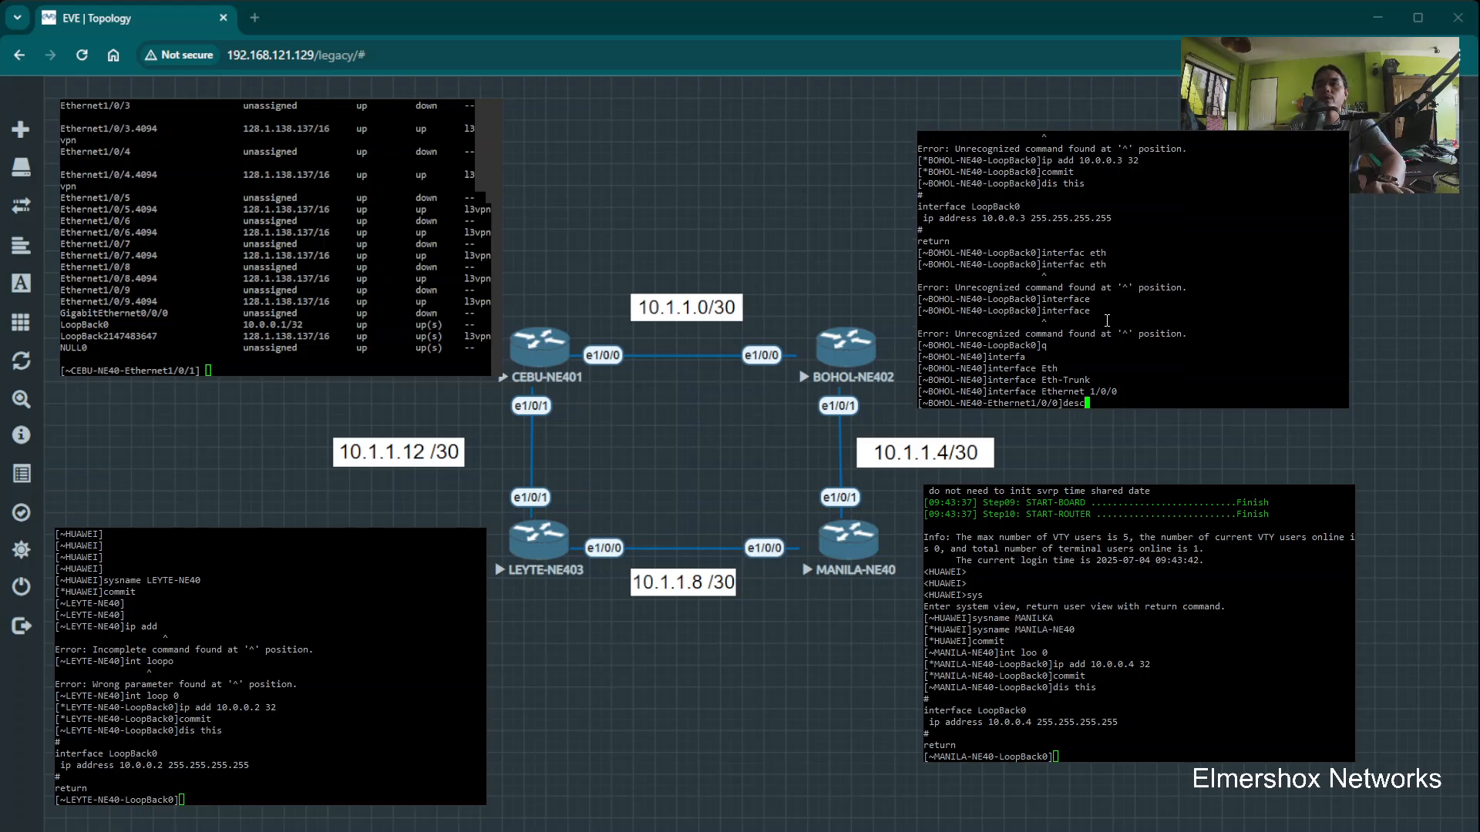
text(-NE40)
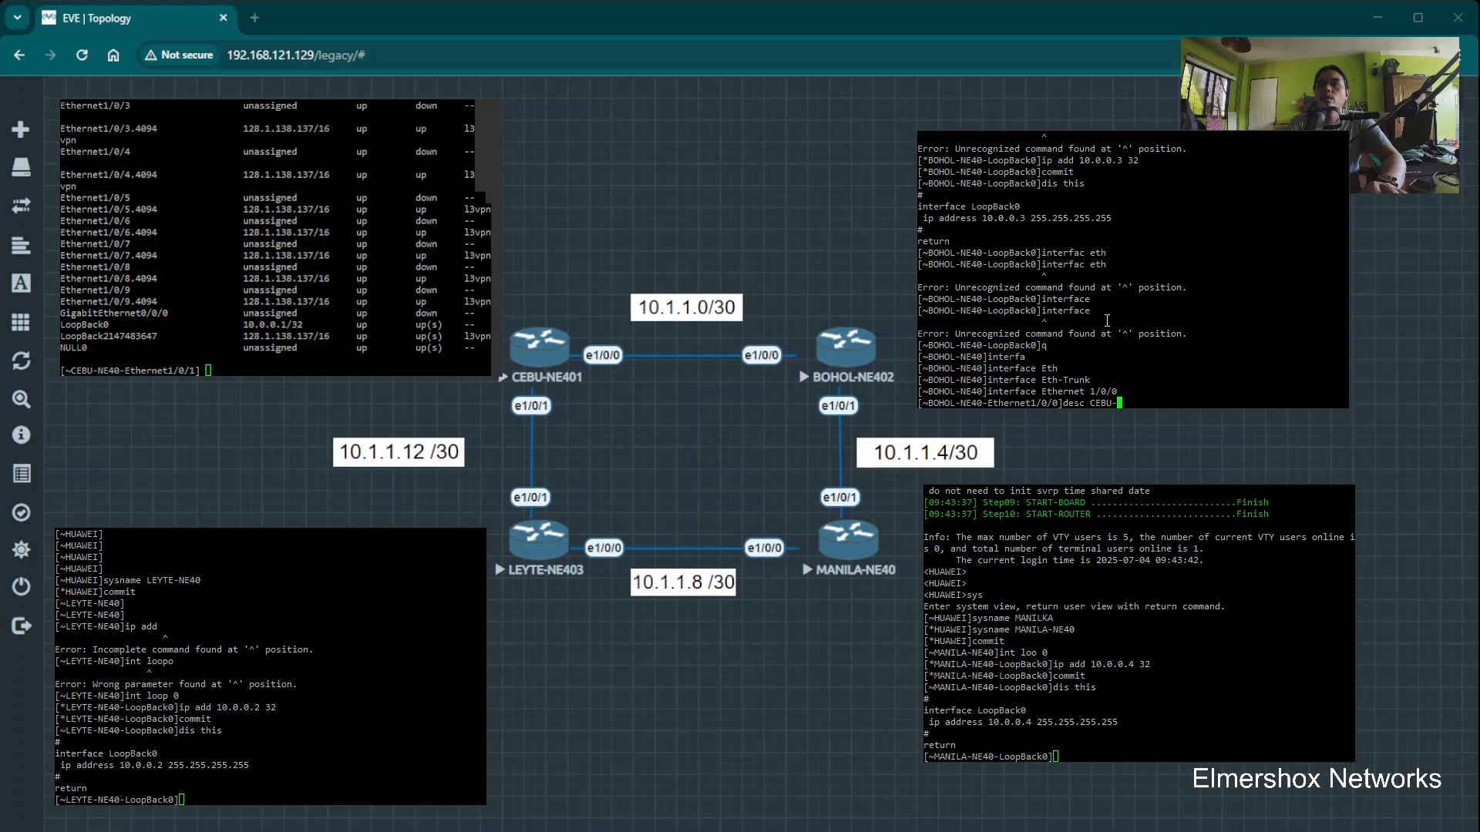
key(Return)
Assign IP address 10.1.1.2 with mask length 30 to BOHOL-NE40's Ethernet 1/0/0 interface and commit the configuration
text(ip ad)
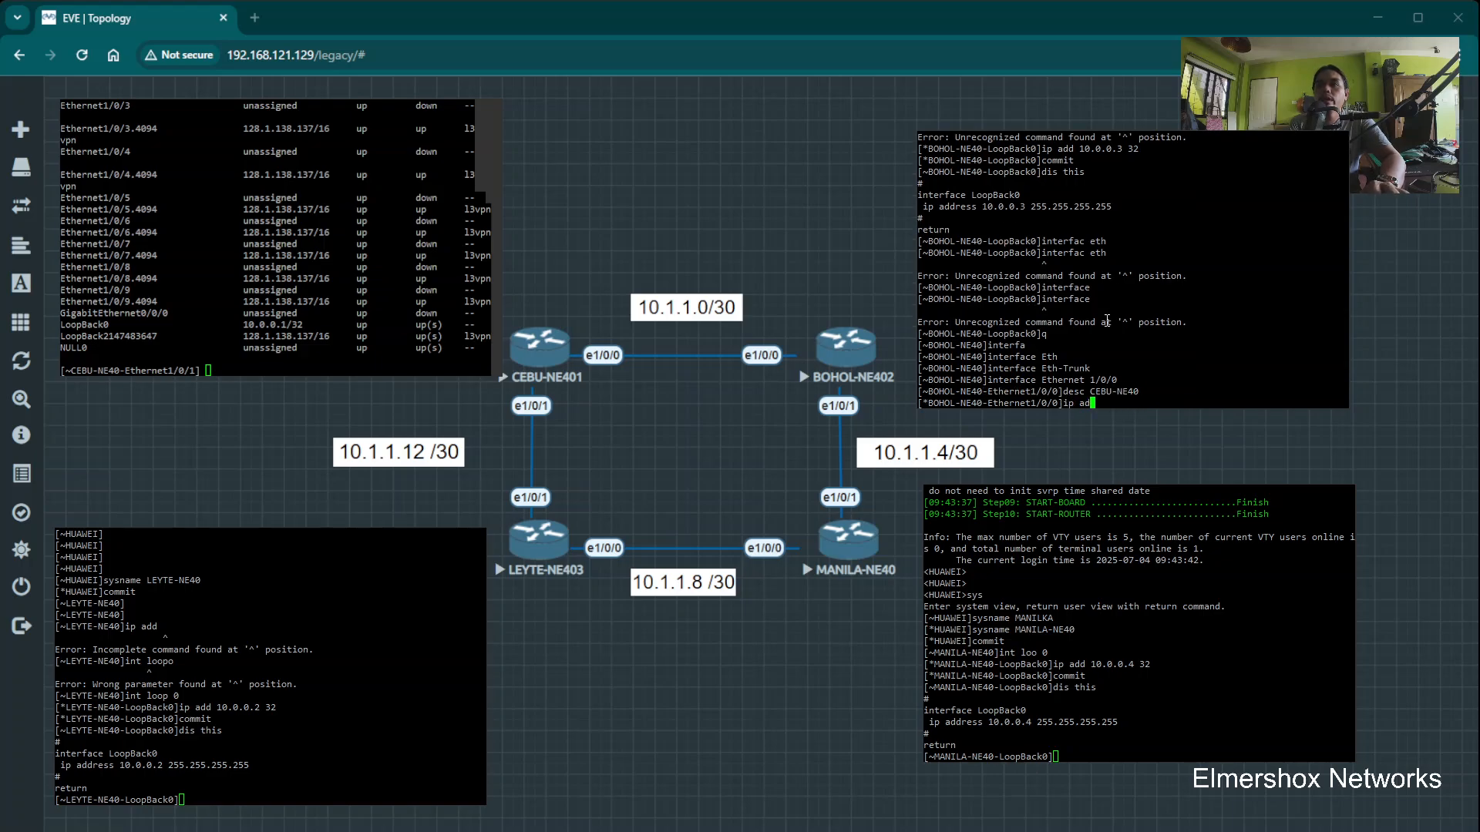
text(d 10.1.1.2 30)
key(Return)
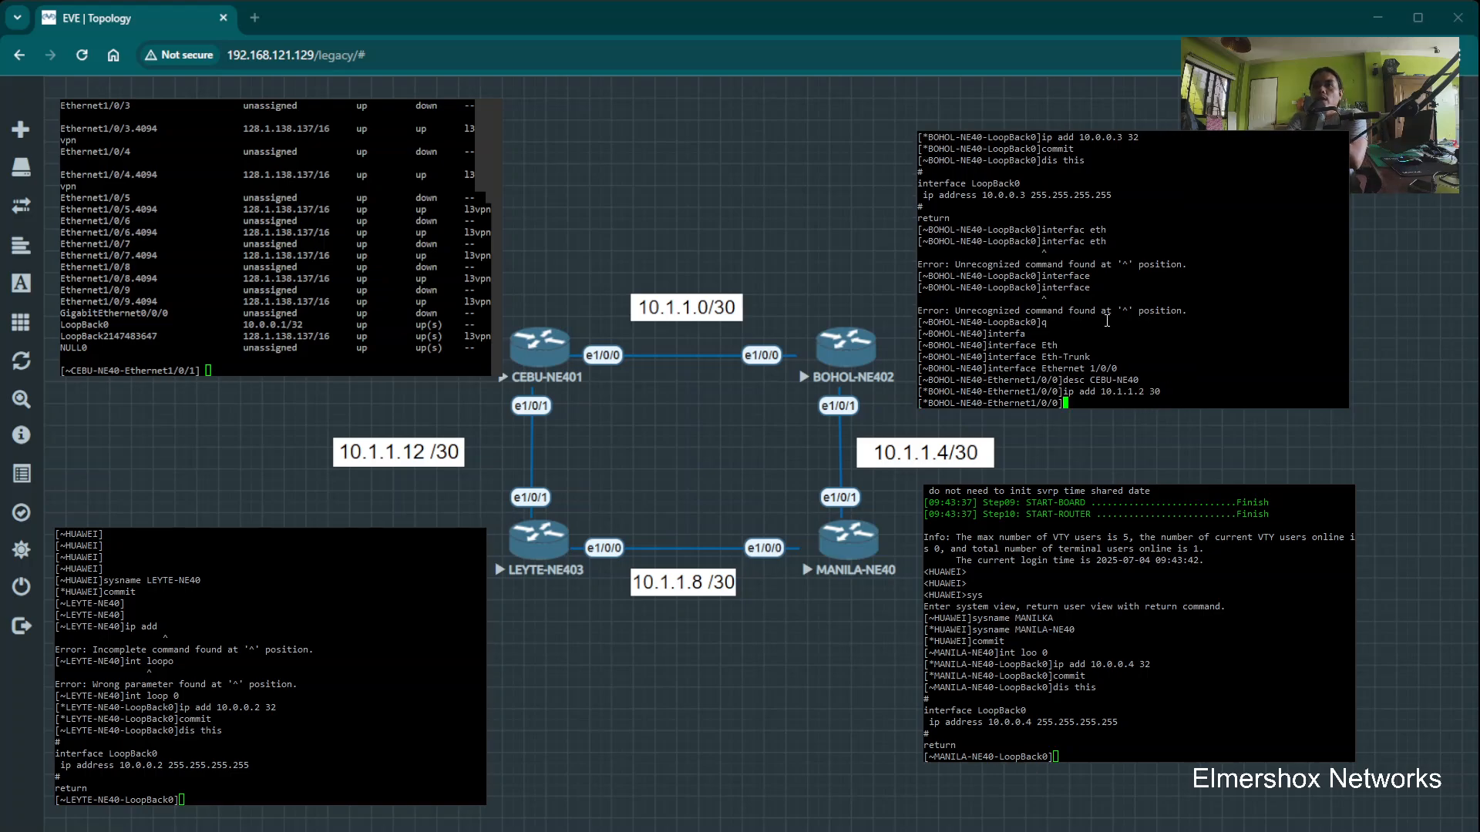
text(co)
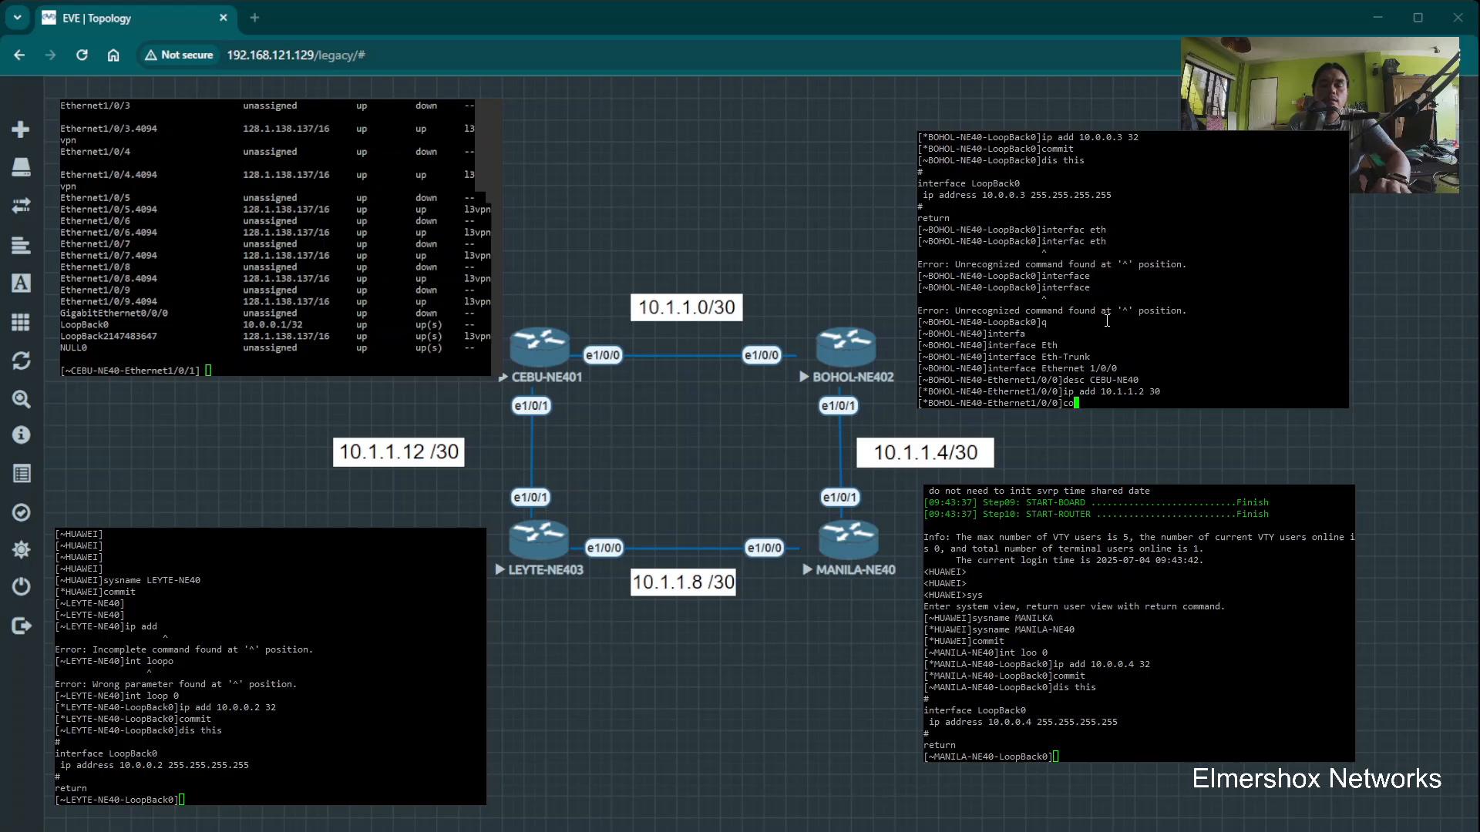
text(mmit)
key(Return)
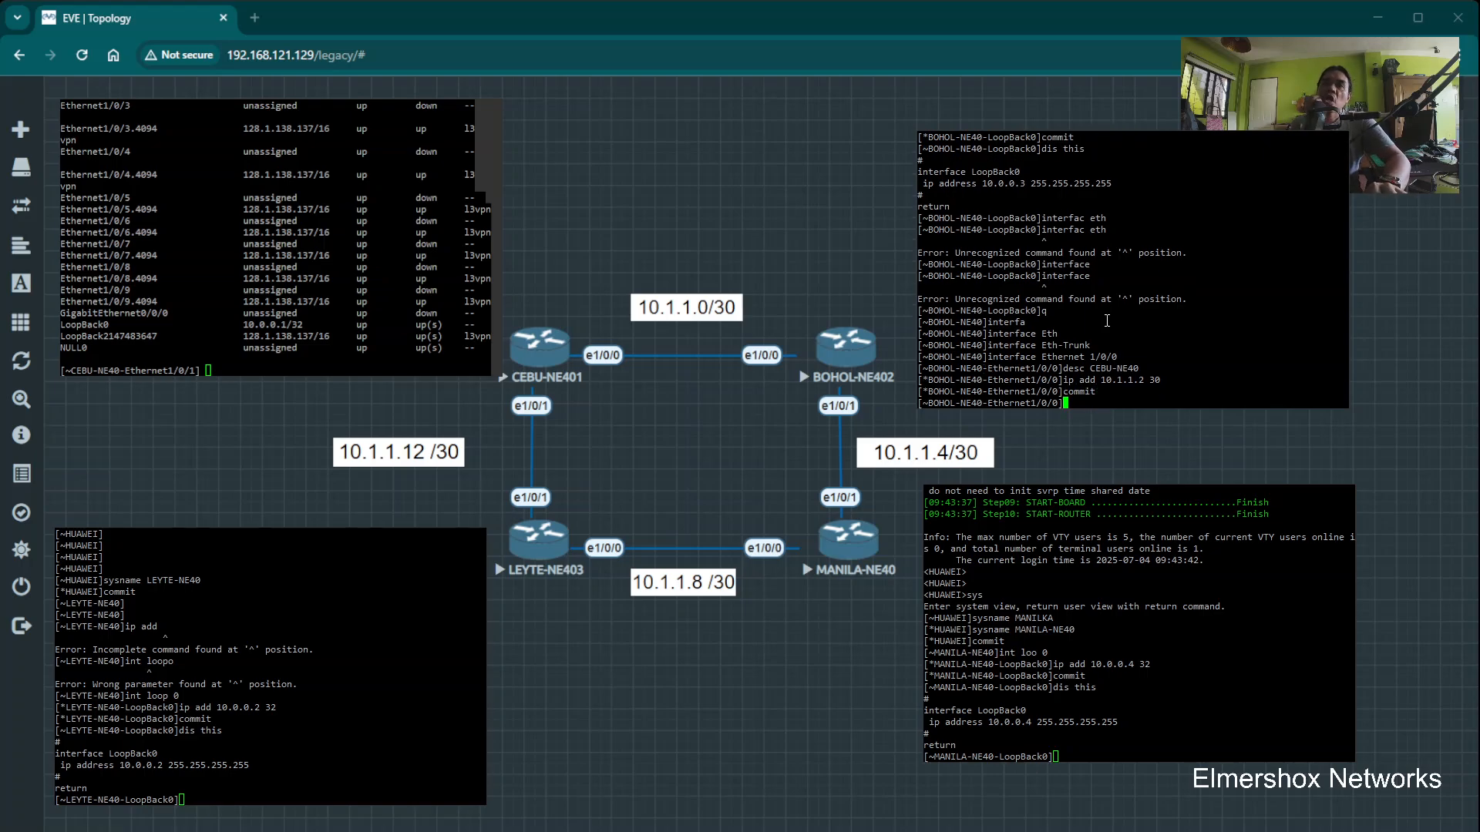
Display the current interface configuration on BOHOL-NE40 and ping 10.1.1.1 from it
text(dis this)
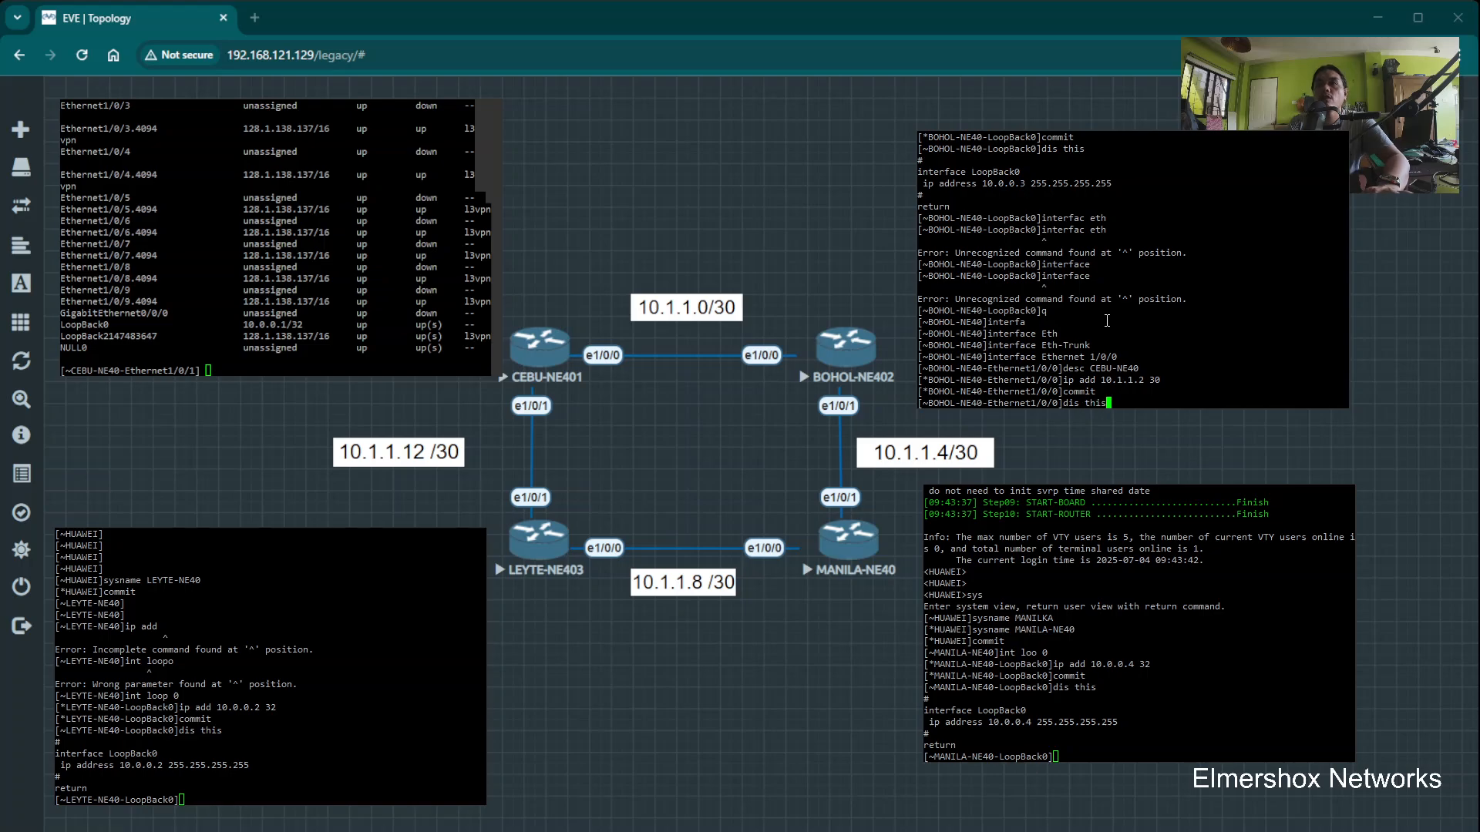
key(Return)
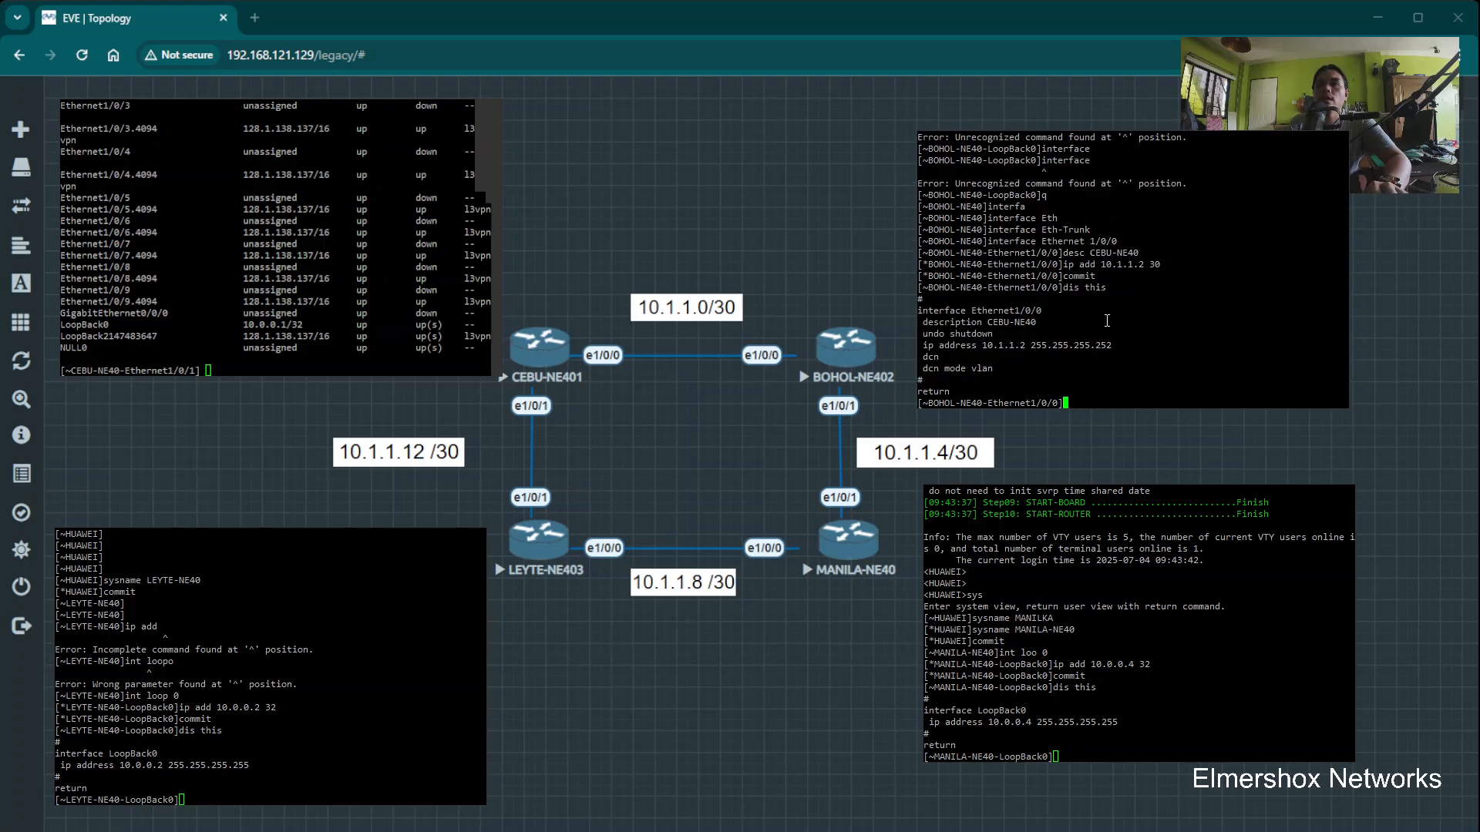
text(ping 10.1.1.1)
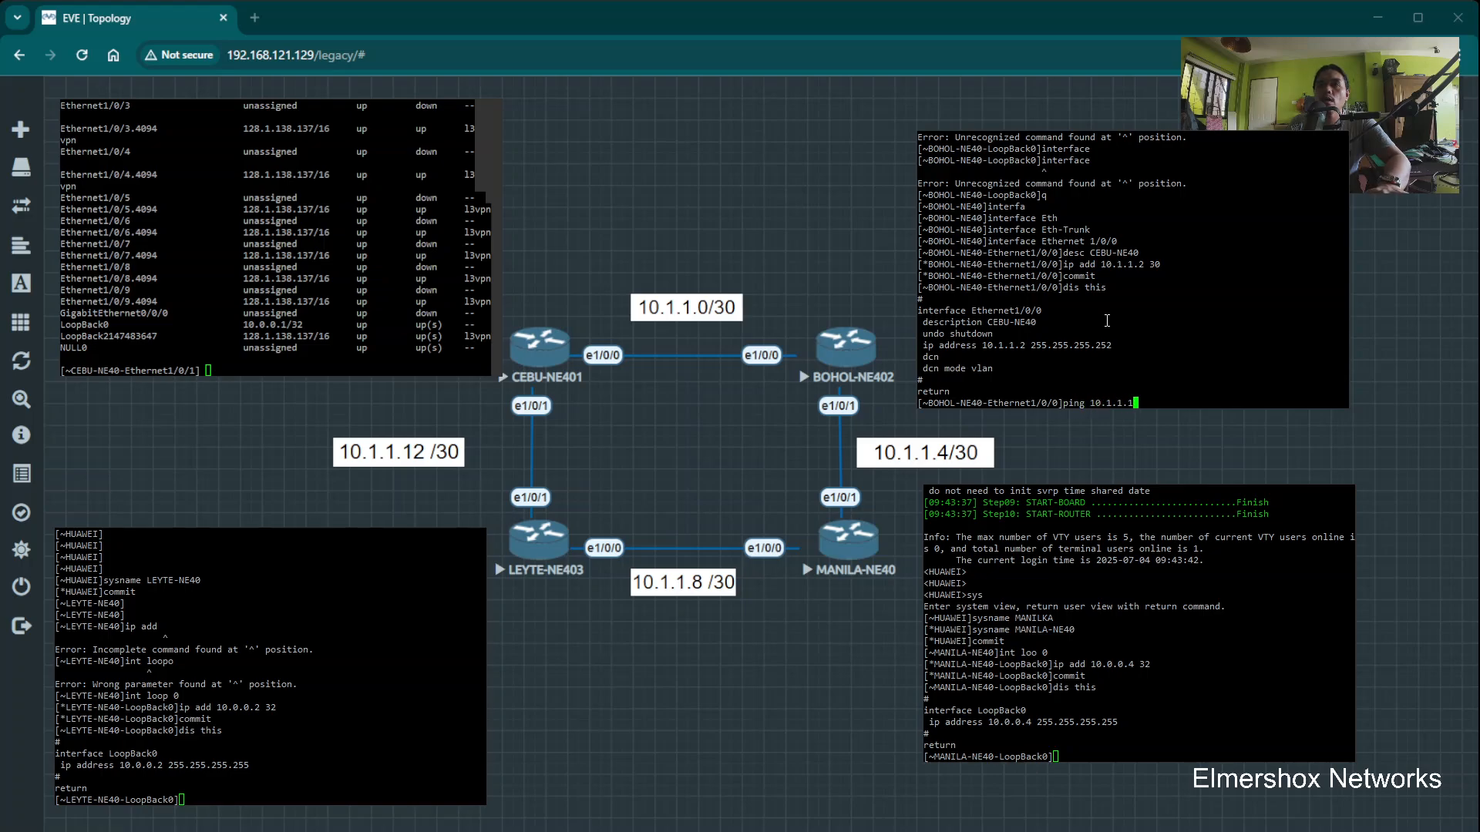
key(Return)
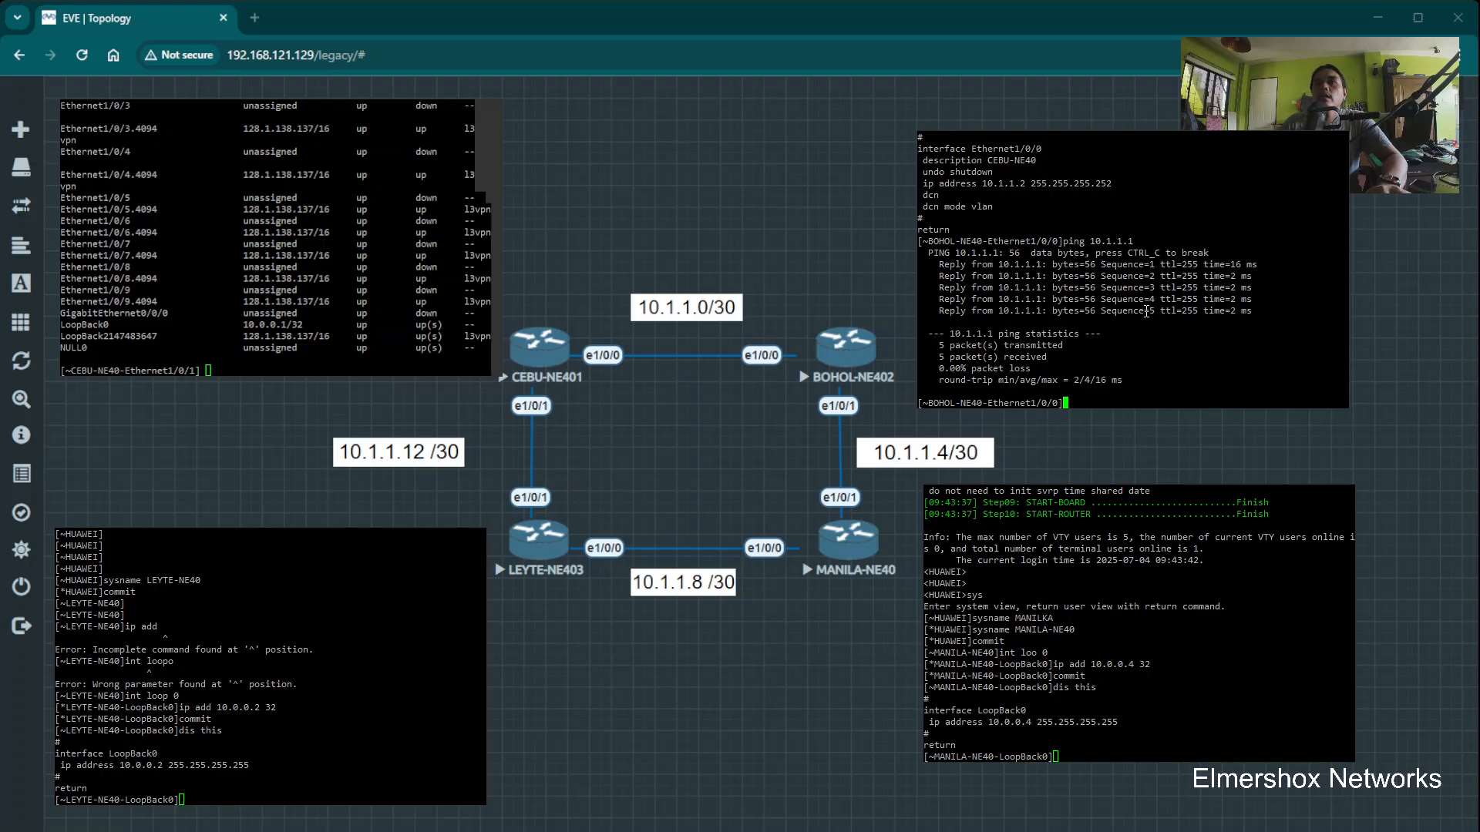
Leave the Ethernet 1/0/0 view on BOHOL-NE40 and enter the interface view of Ethernet 1/0/1
text(i)
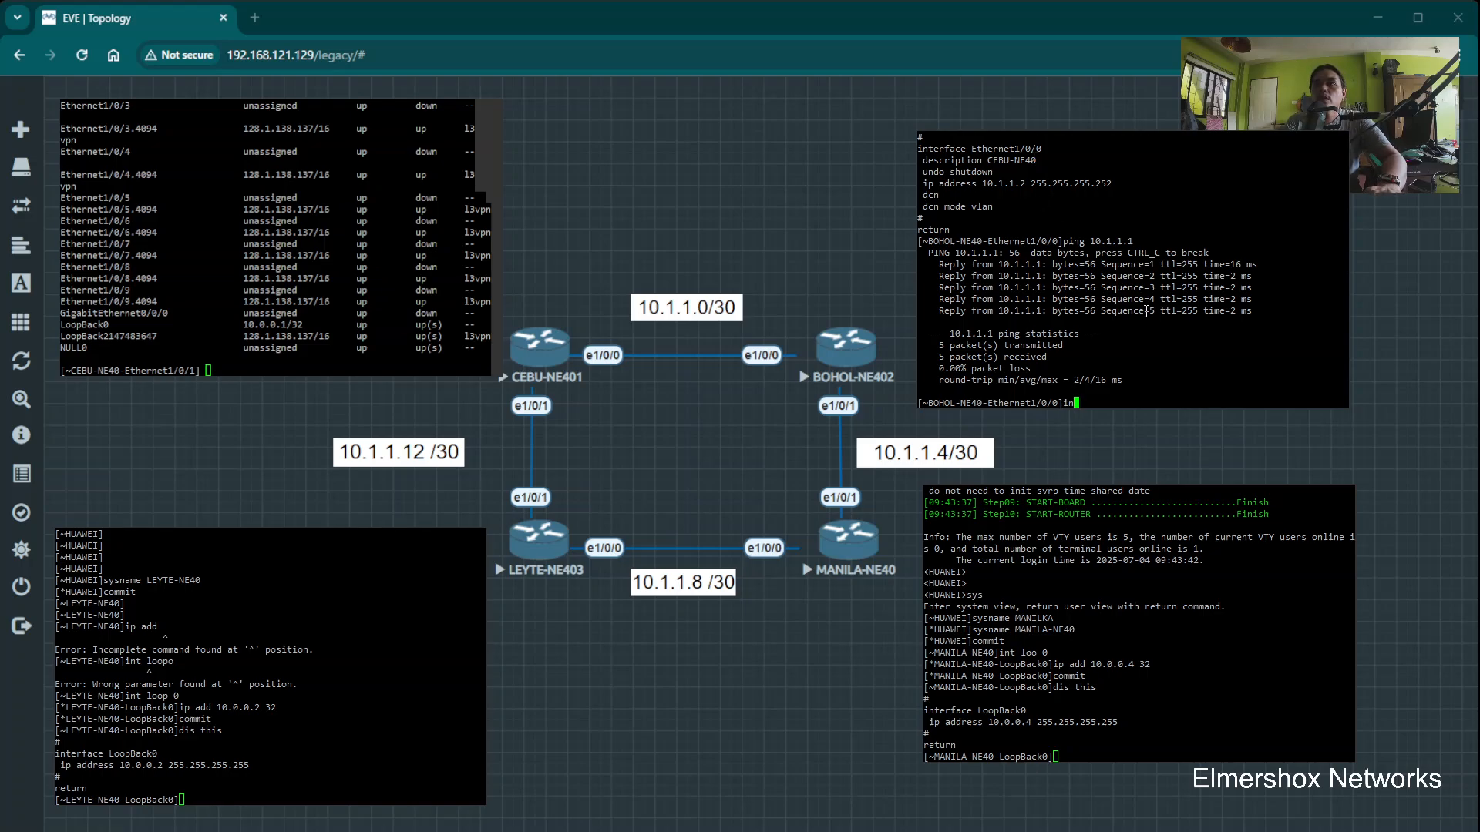
text(n)
key(Return)
text(q)
key(Return)
text(i)
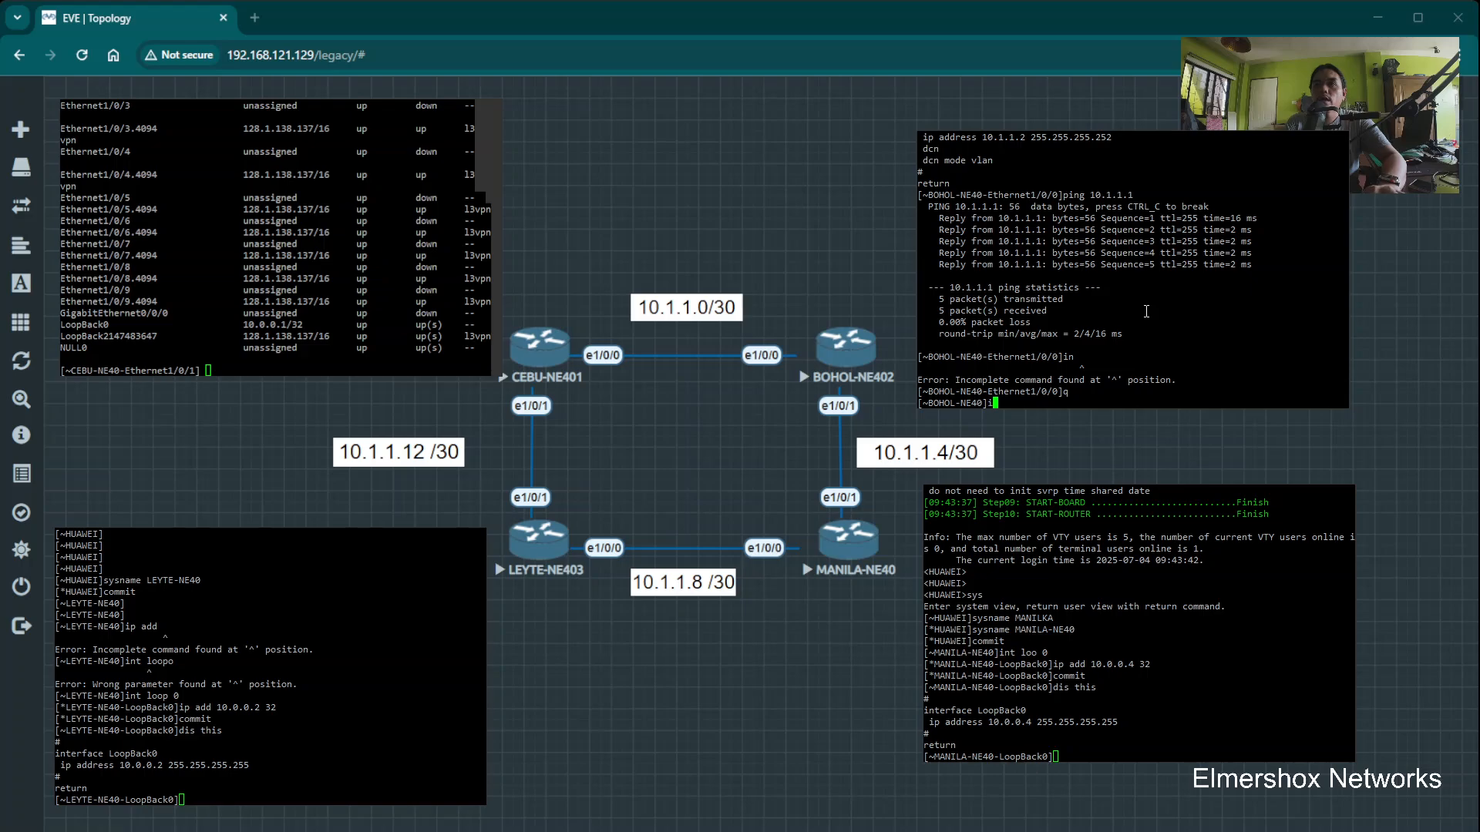
text(nterface Eth)
key(Tab)
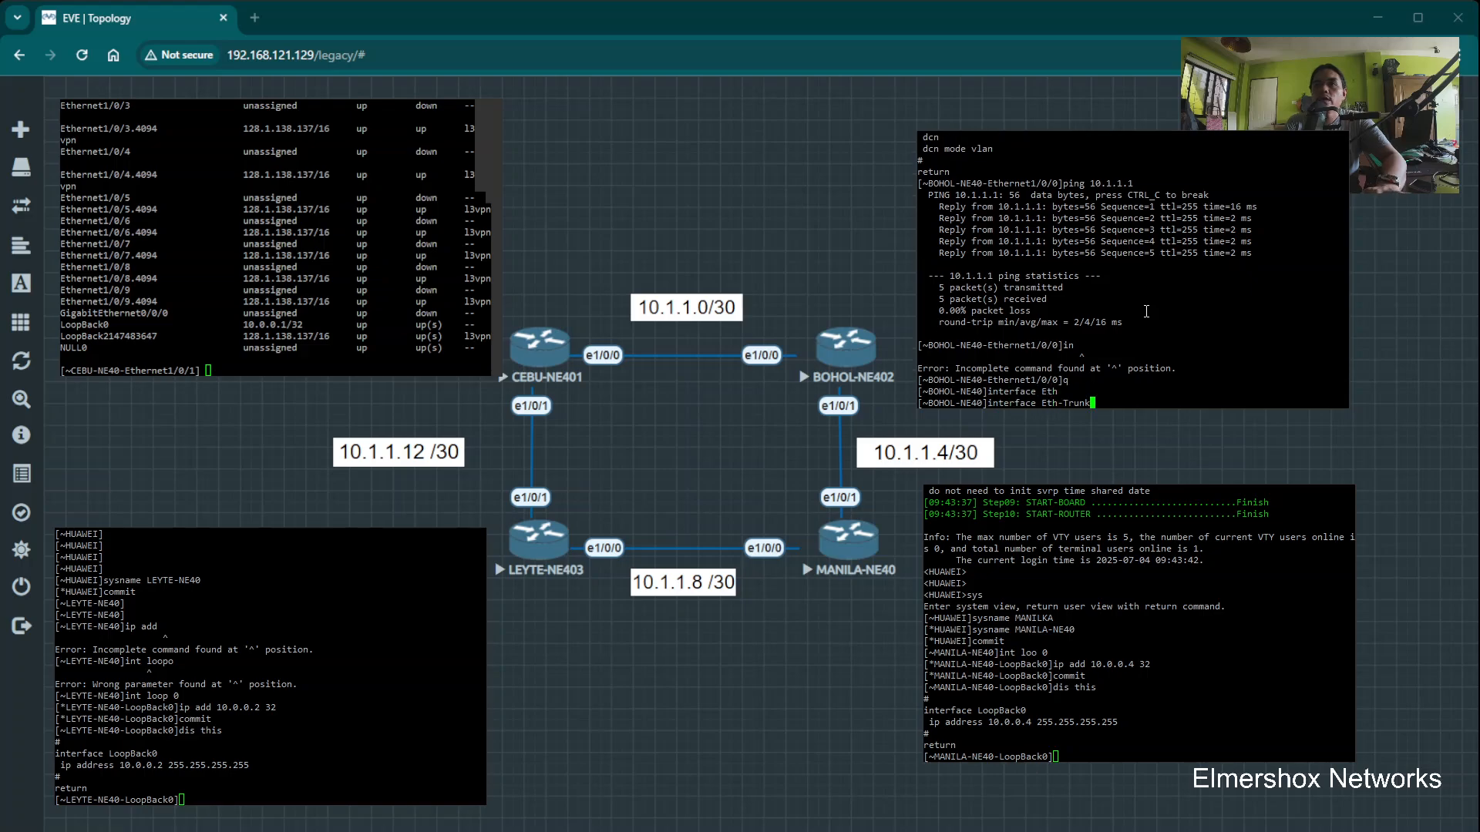
key(Tab)
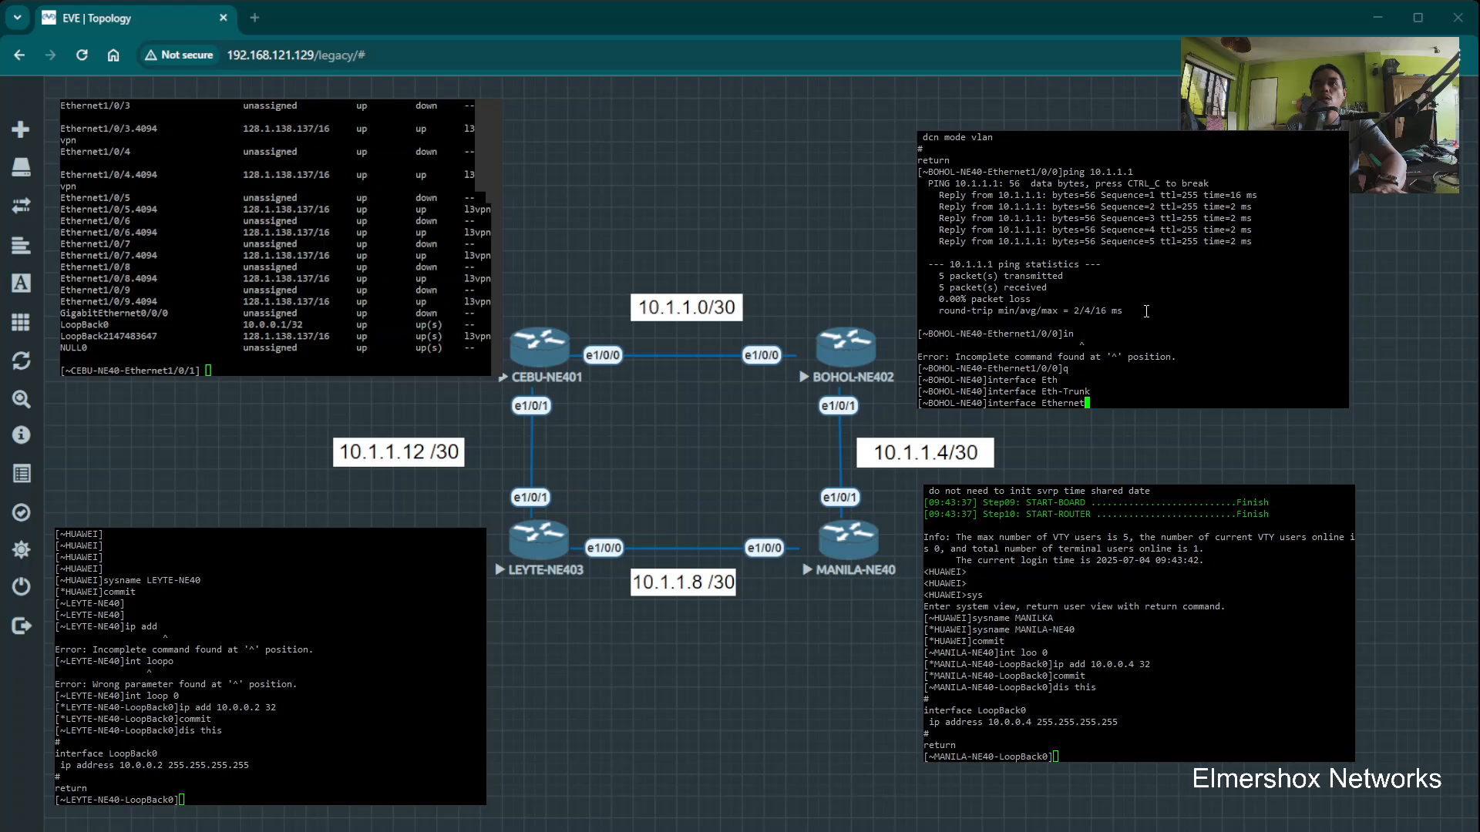
text(1/0/1)
key(Return)
Set the description of BOHOL-NE40's Ethernet 1/0/1 interface to "MANILA-NE40"
text(desc)
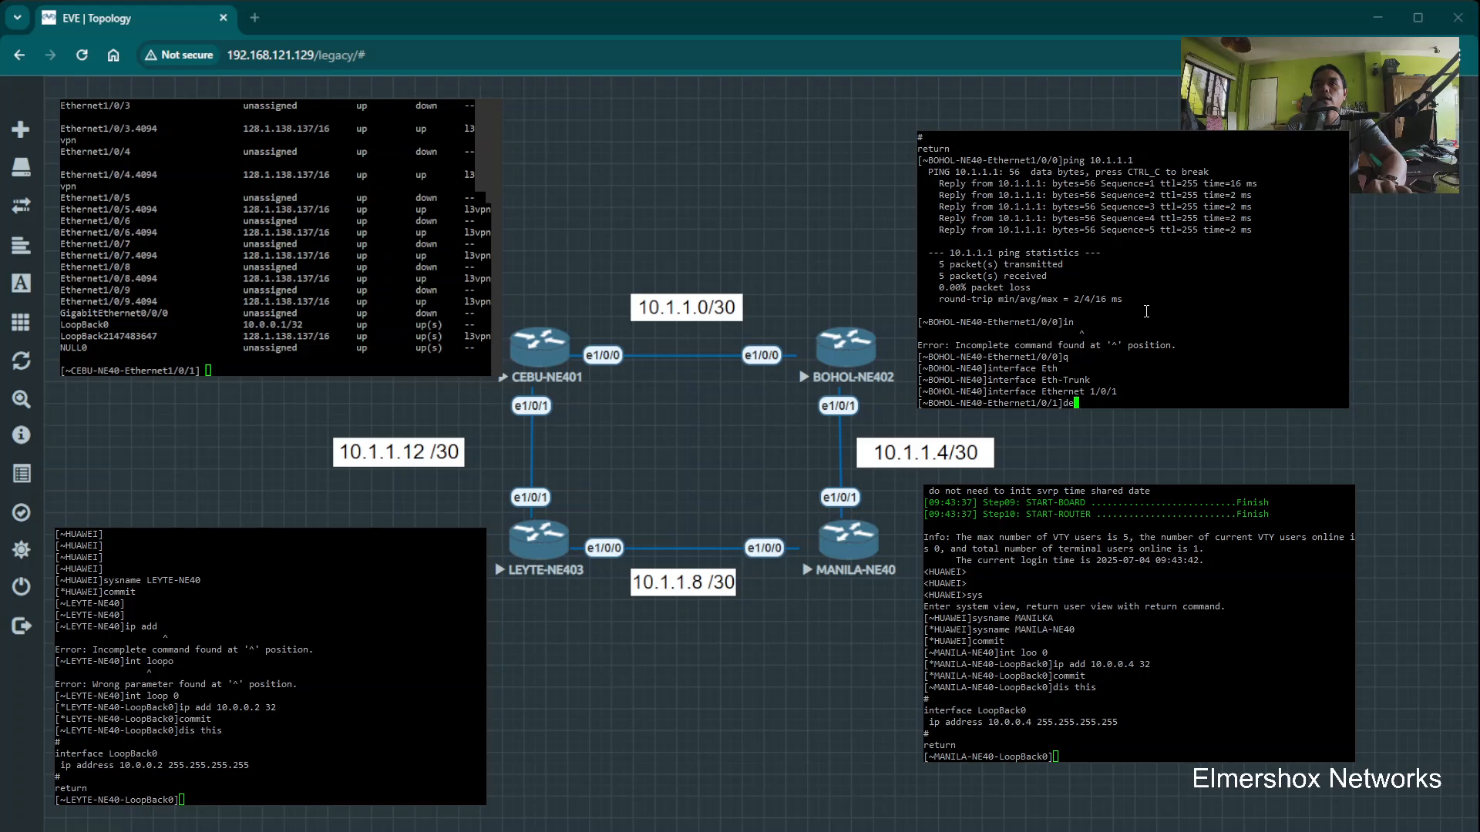
key(Tab)
text(MA)
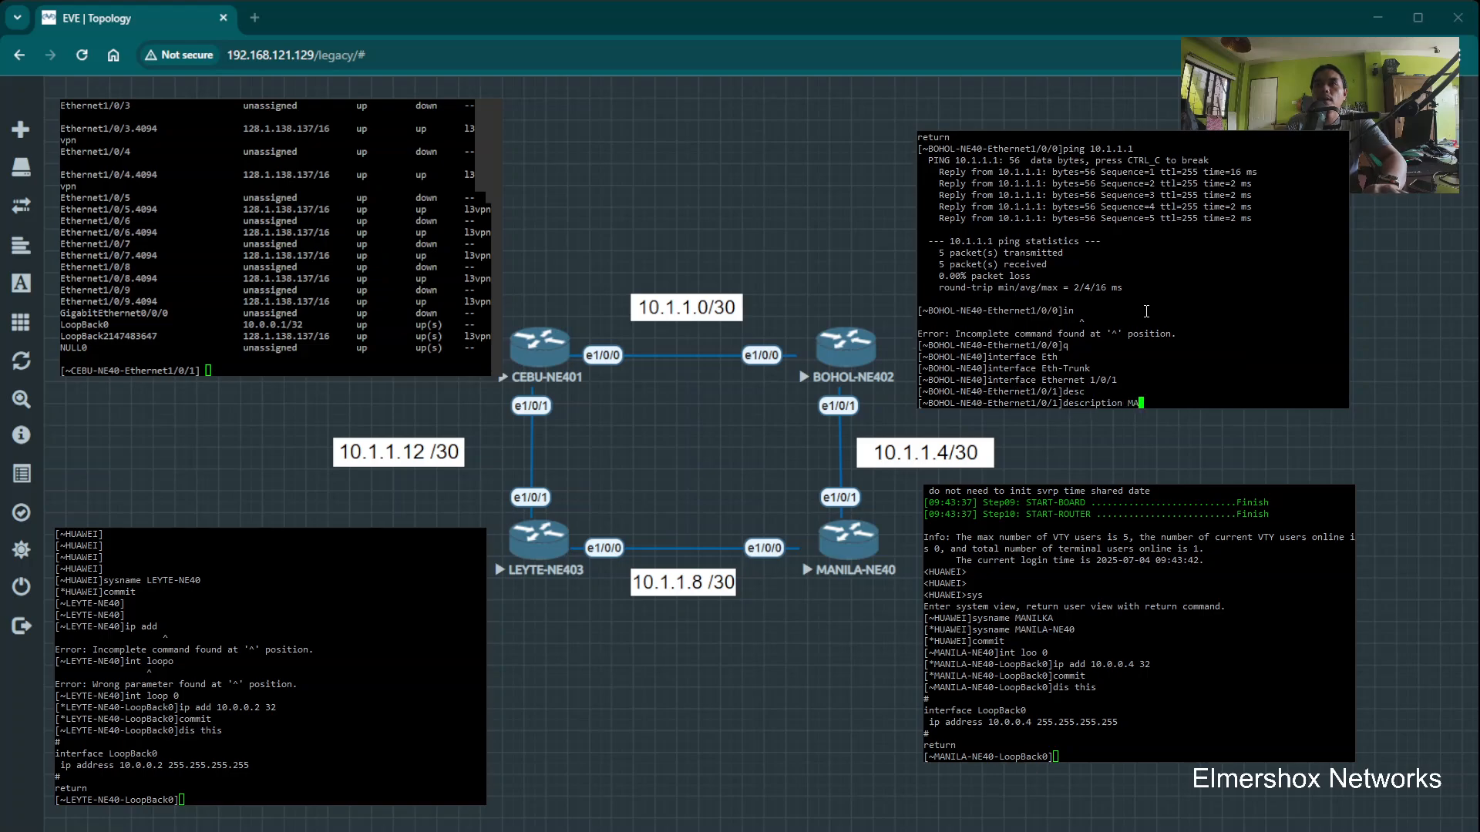
text(NILA-NE40)
key(Return)
Assign IP address 10.1.1.5 with mask length 30 to BOHOL-NE40's Ethernet 1/0/1 interface and commit the configuration
text(ip ad )
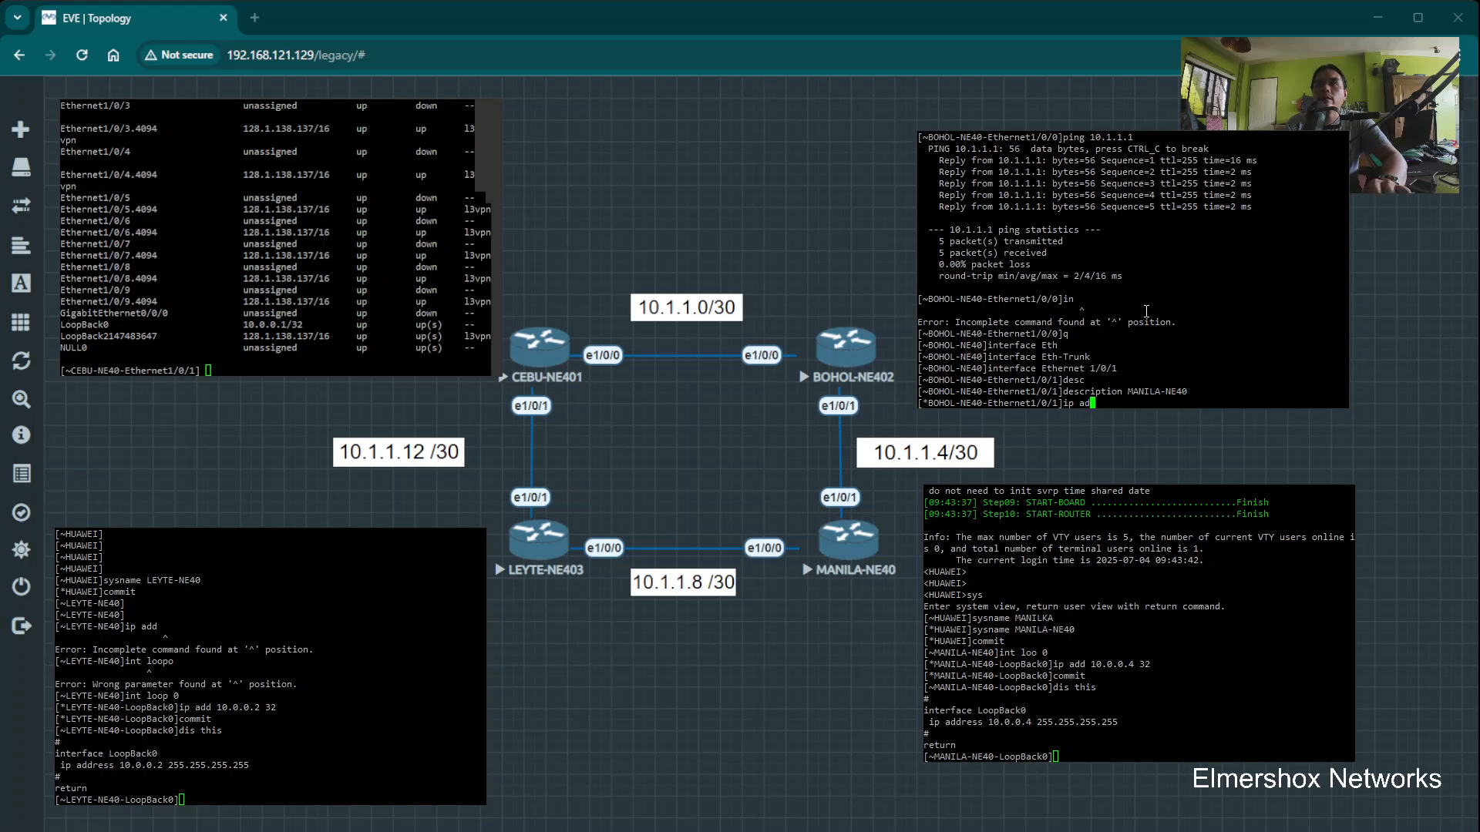
text(10.1.1.5 30)
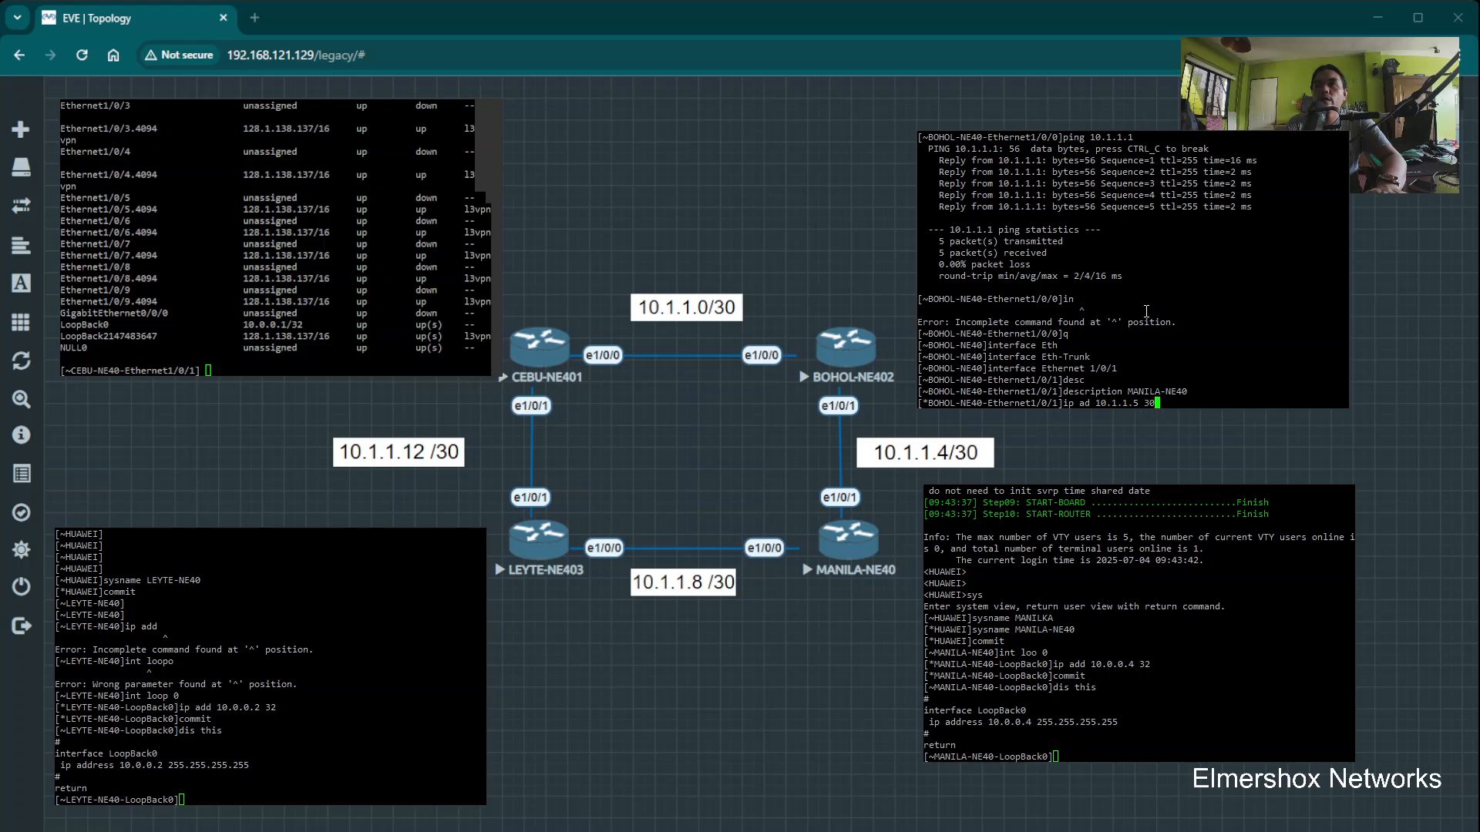
key(Return)
text(commit)
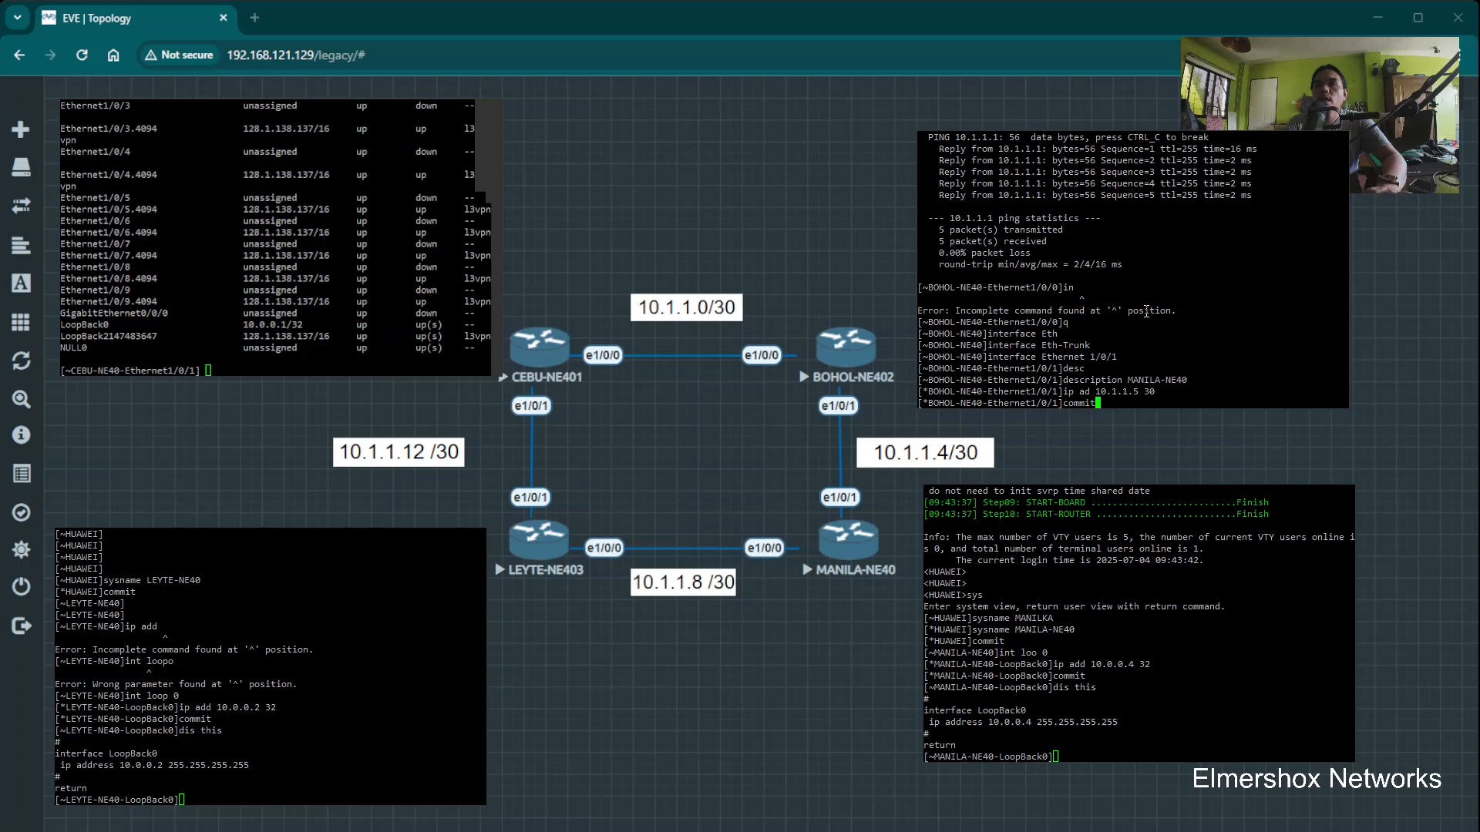
key(Return)
Display the Ethernet 1/0/1 configuration on BOHOL-NE40 and ping 10.1.1.6 from it
text(dis this)
key(Return)
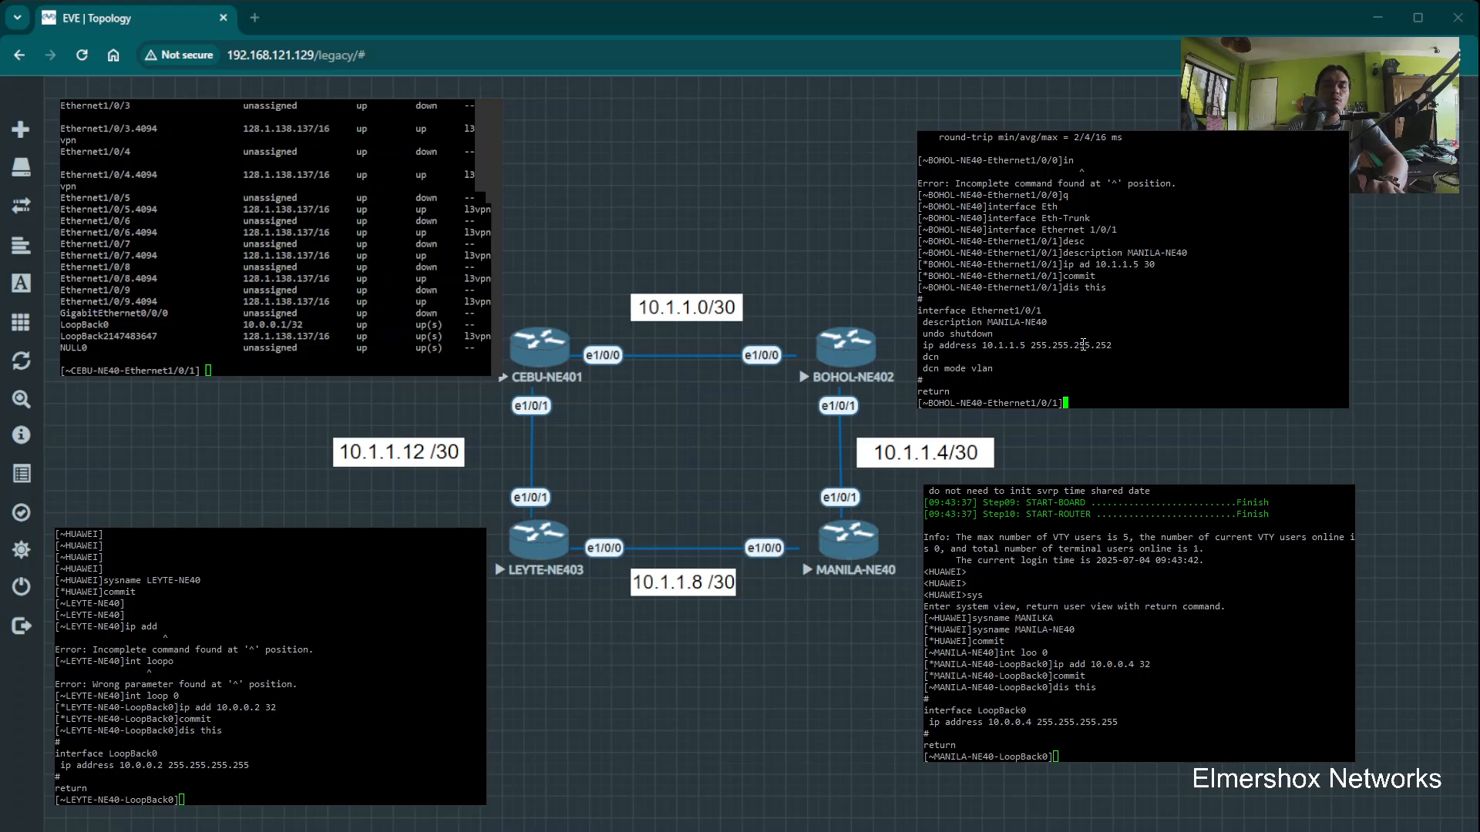
text(ping 10.1)
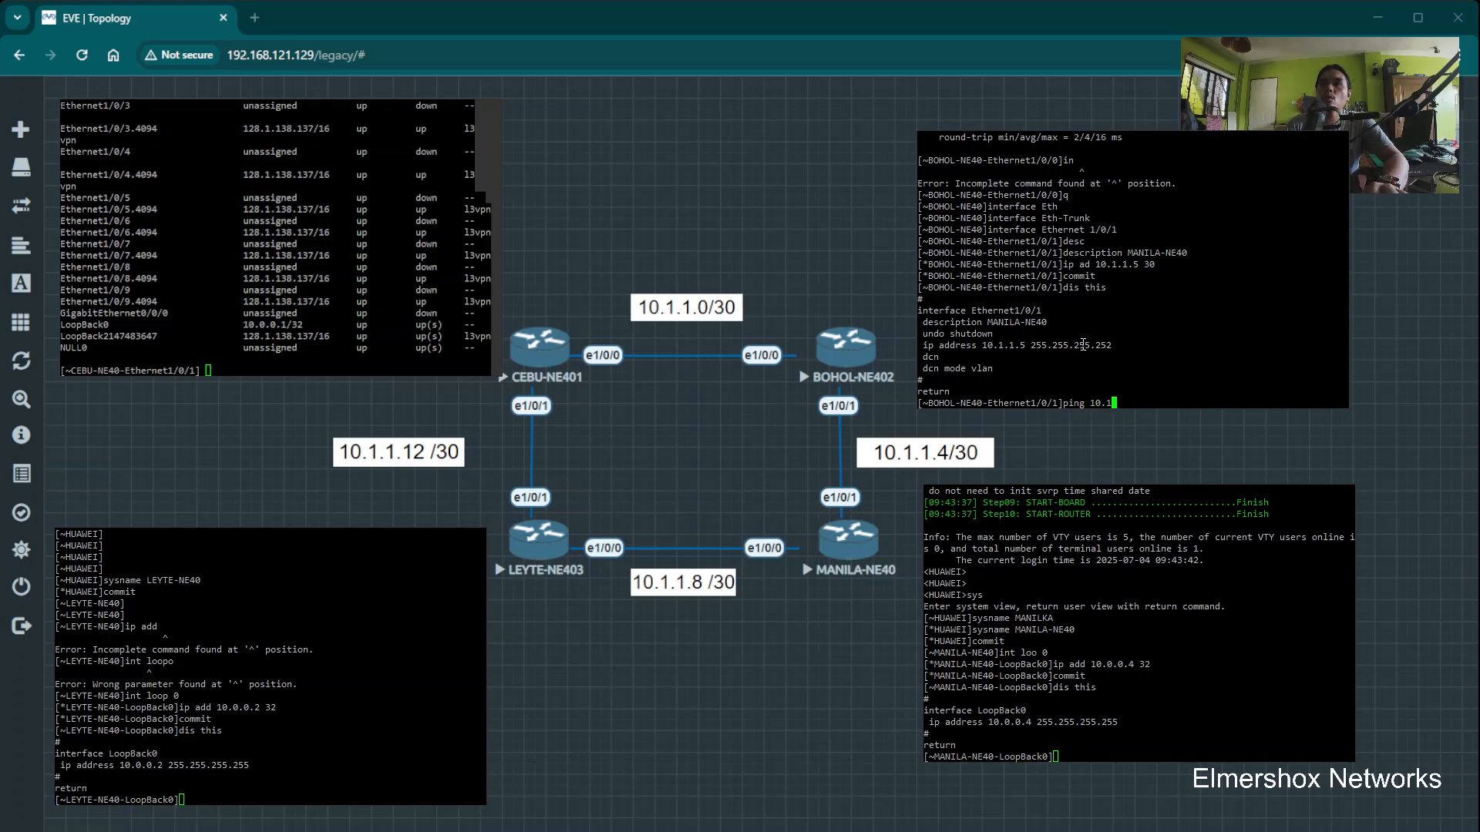
text(.1.6)
key(Return)
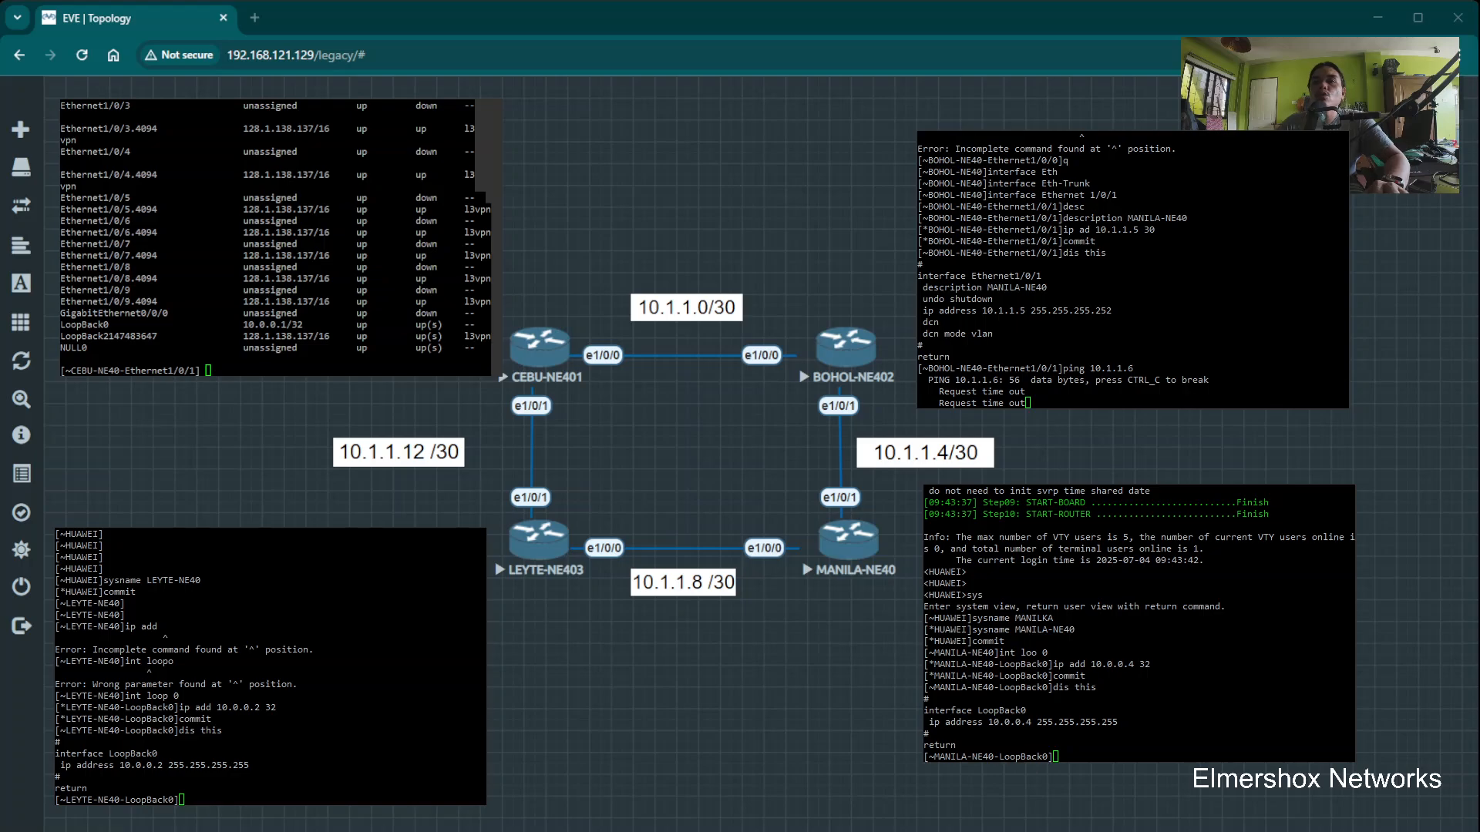
Leave the loopback view on MANILA-NE40 and enter the interface view of Ethernet 1/0/1
click(1192, 718)
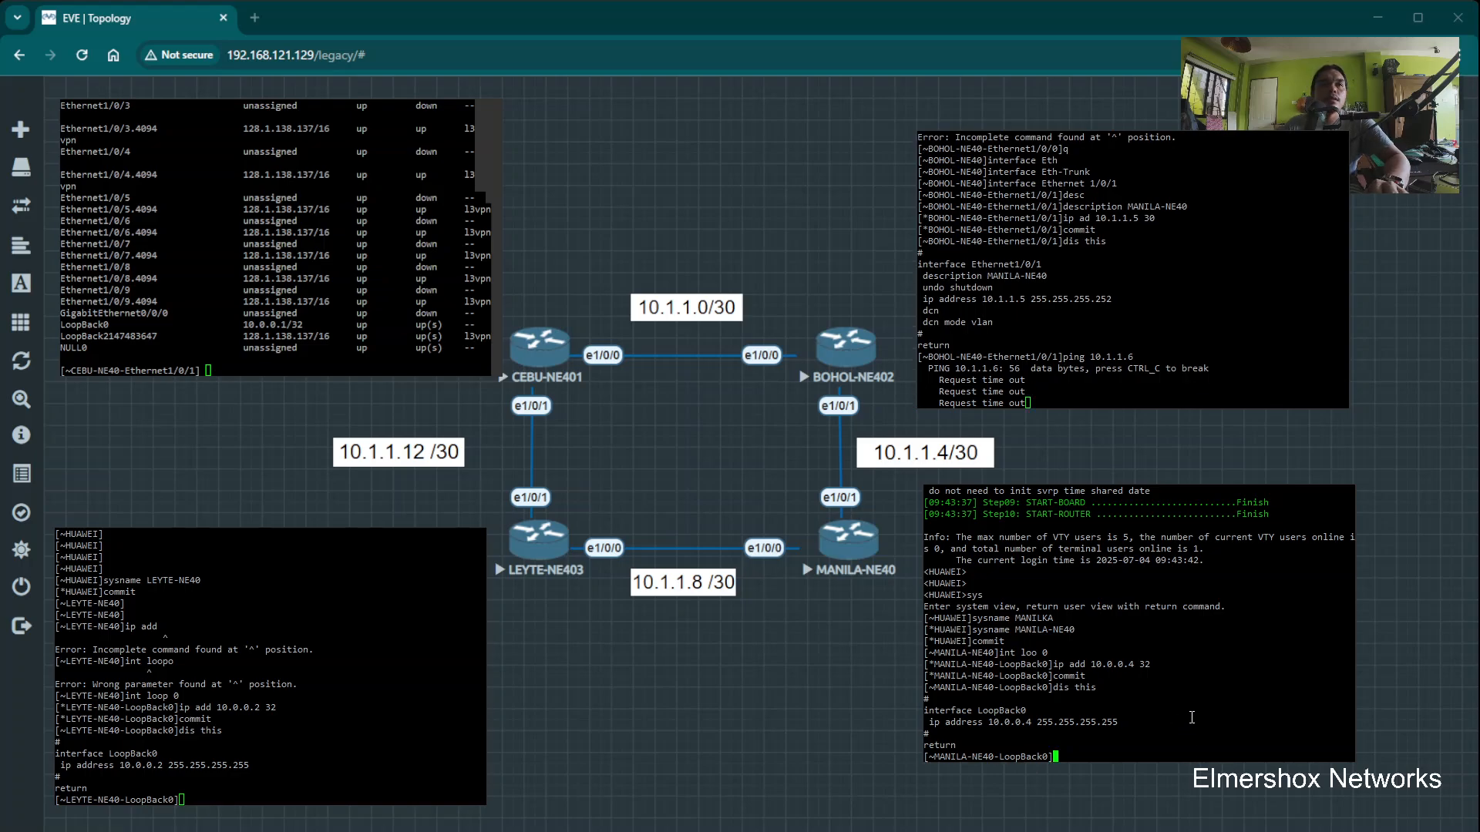
text(q)
key(Return)
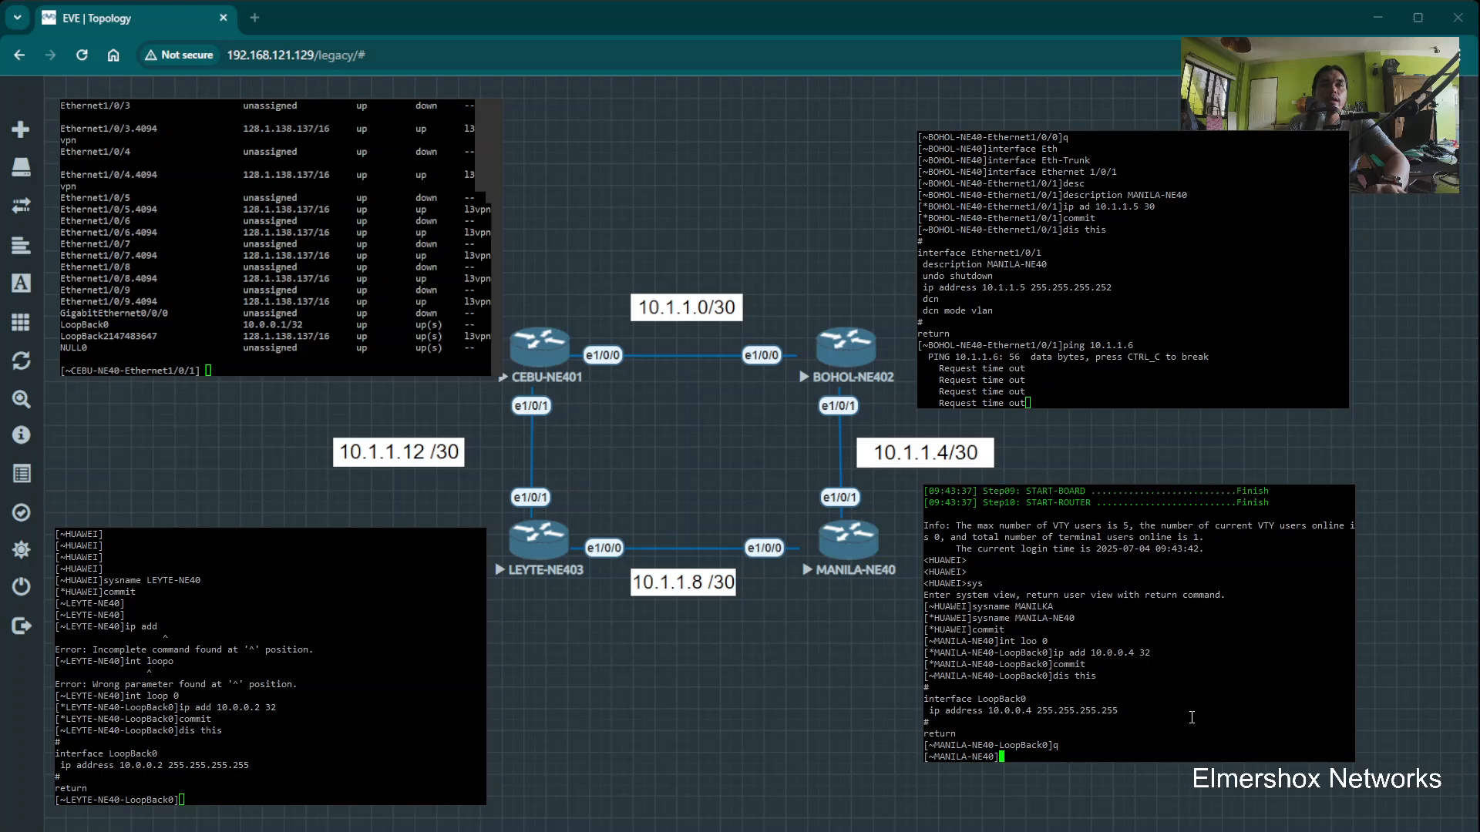
text(int er)
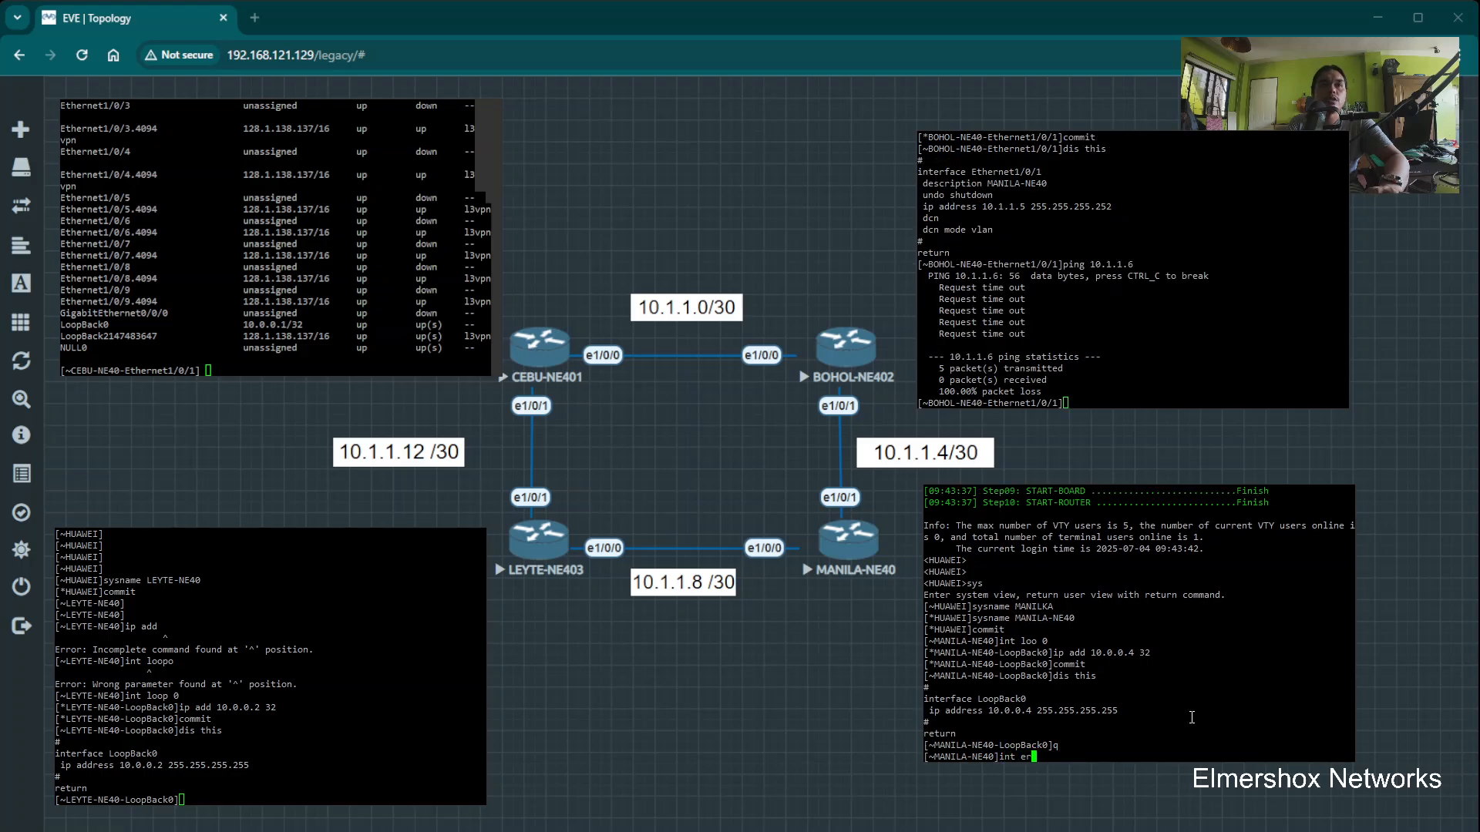
key(Return)
text(interface)
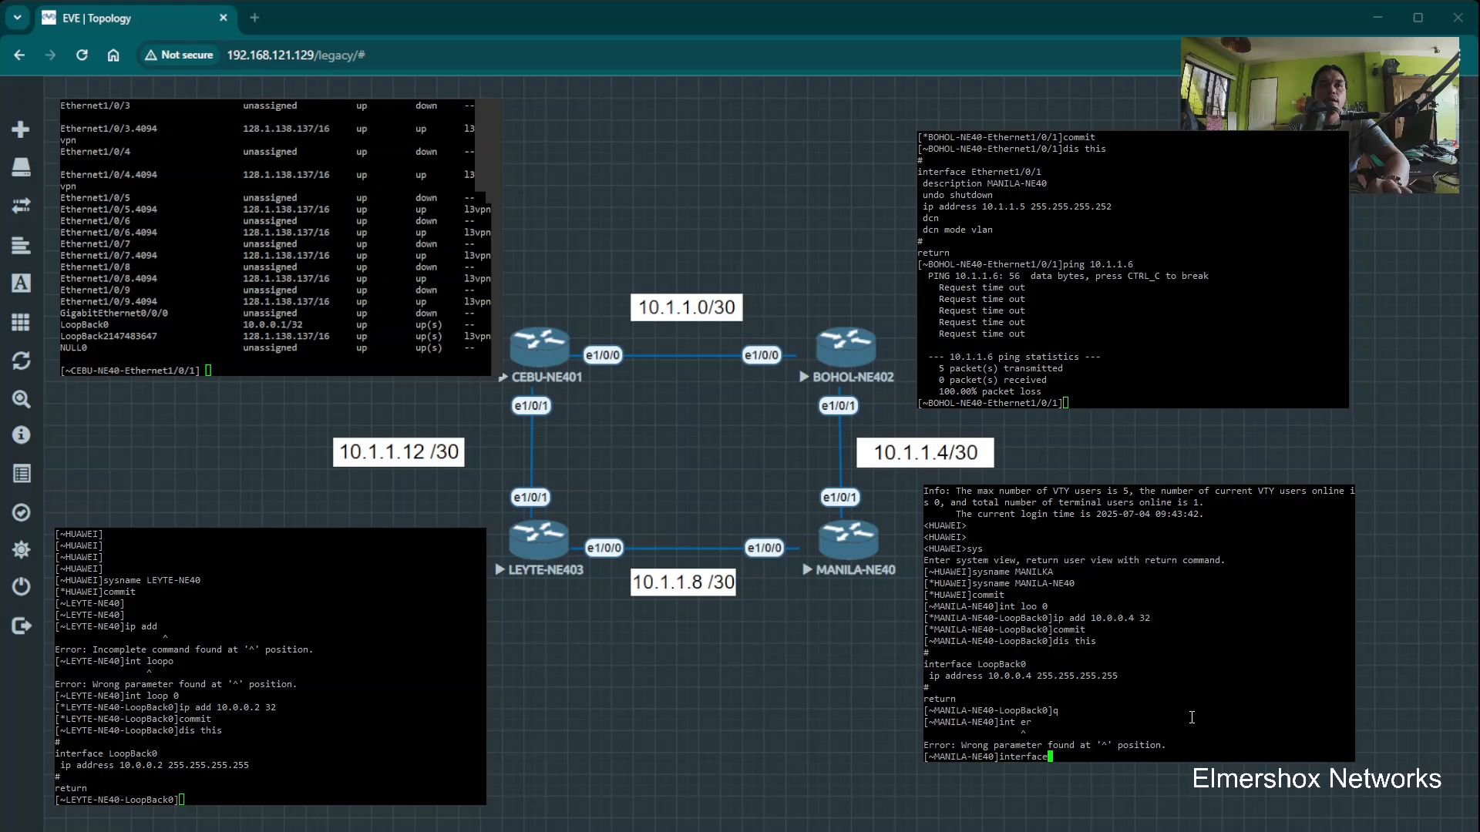
text( Eth)
key(Tab)
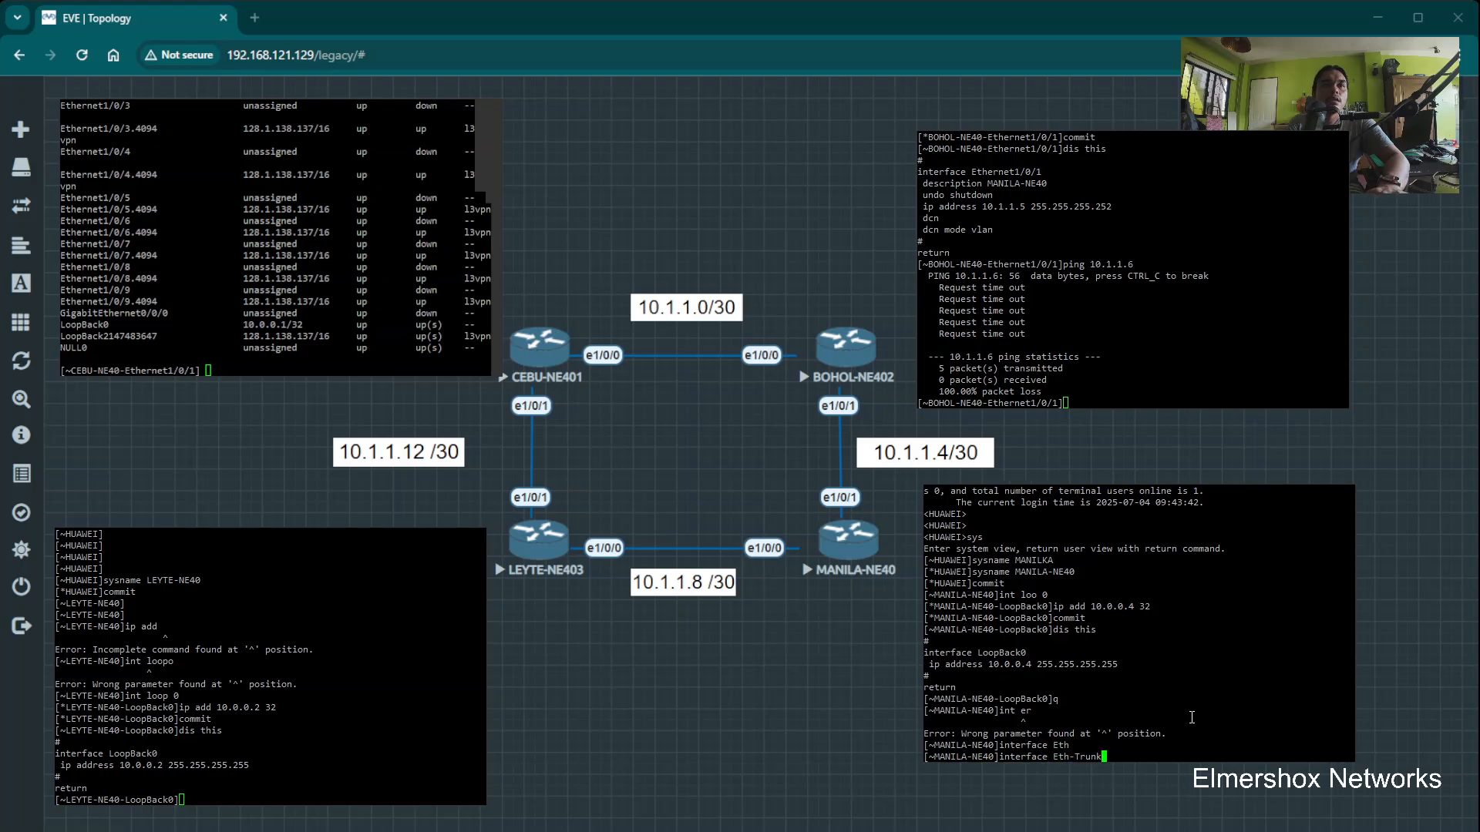
key(Tab)
text(1/0/1)
key(Return)
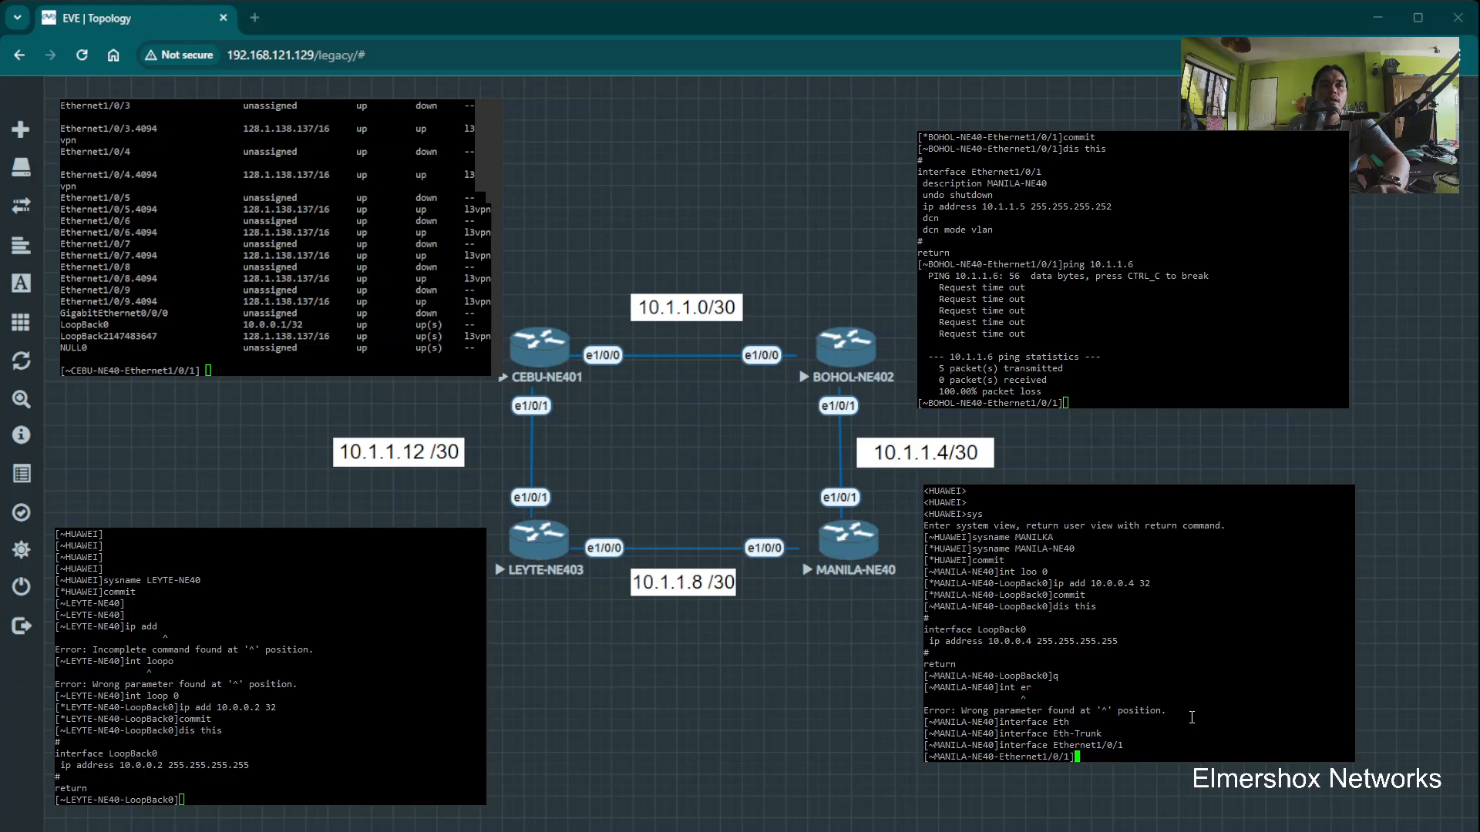
Display the configuration of MANILA-NE40's Ethernet 1/0/1 interface and assign it IP address 10.1.1.6 with mask length 30
text(dis this)
key(Return)
text(ip )
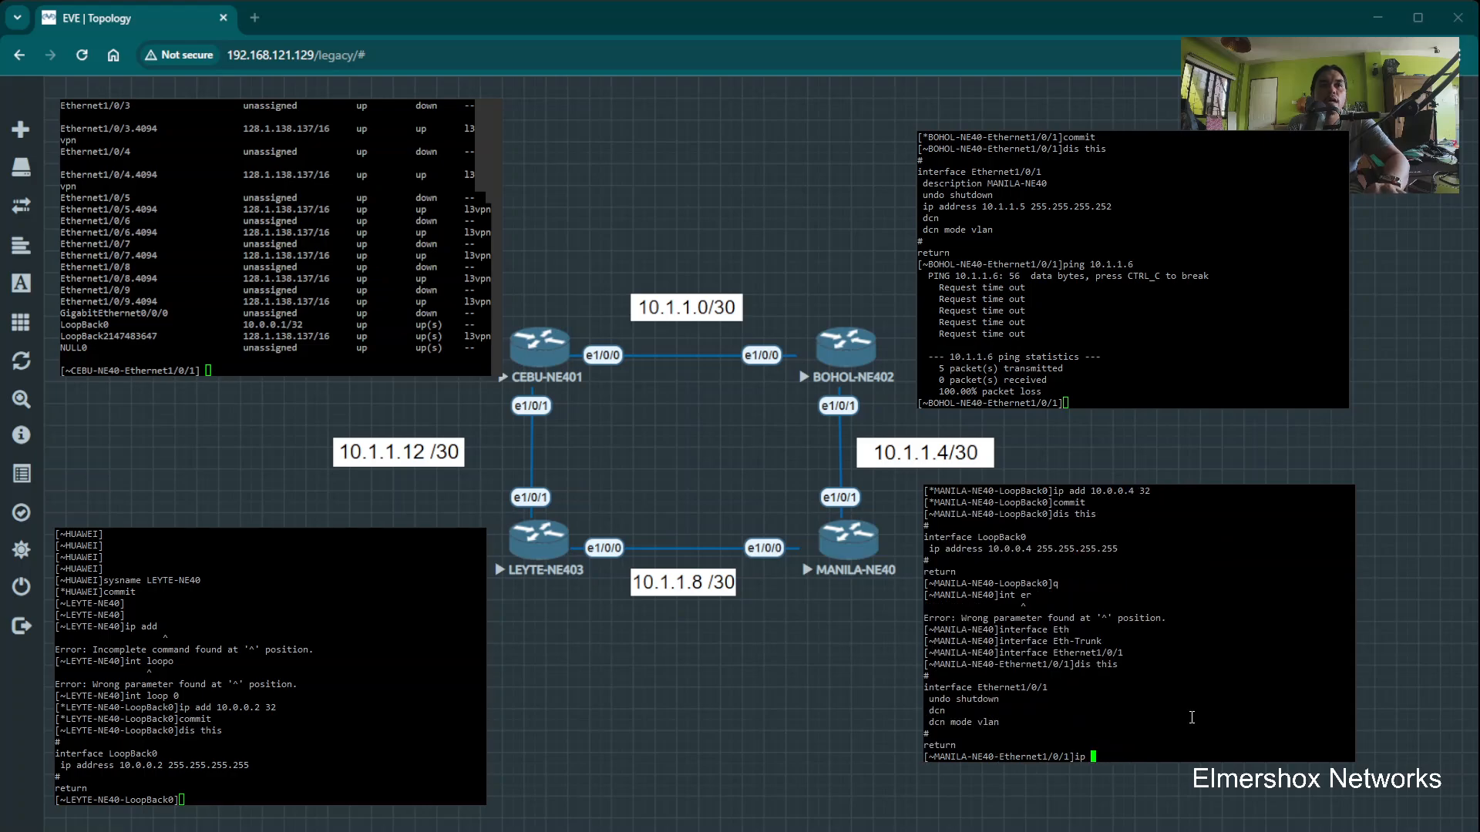
text(add 10.1.1.)
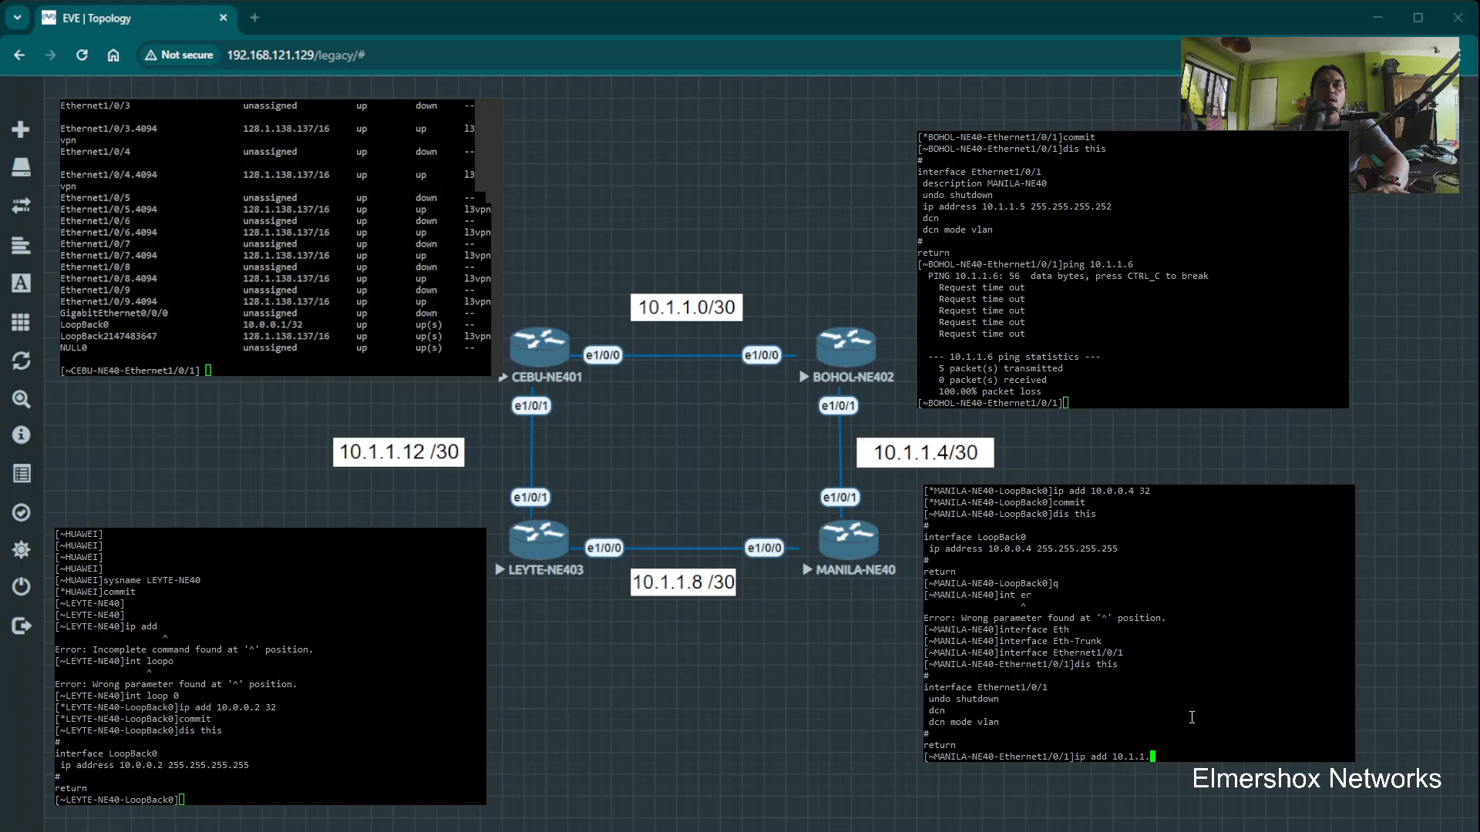
text(6 30)
key(Return)
text(d)
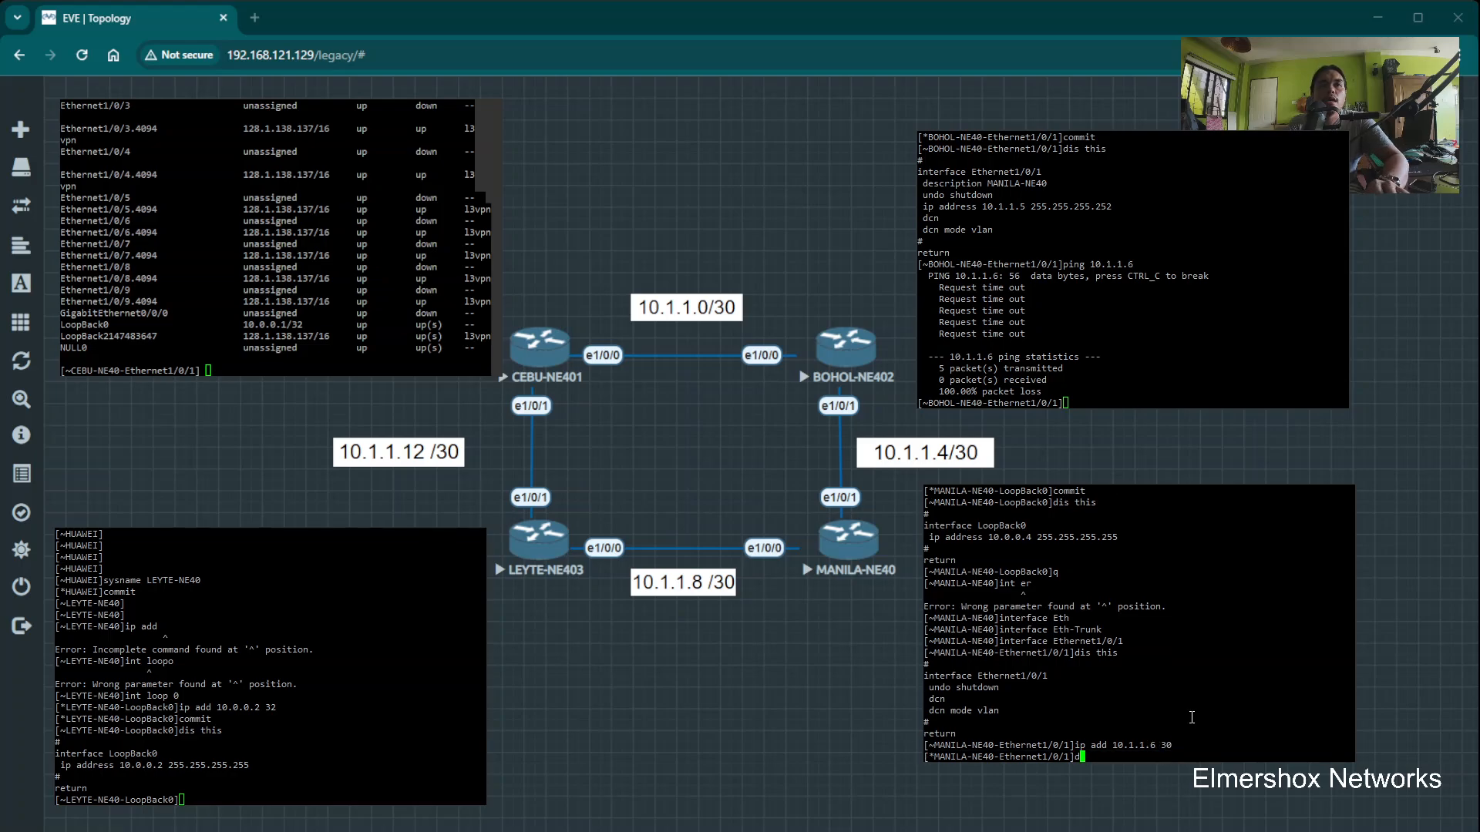
text(esc)
key(Tab)
text(BHO)
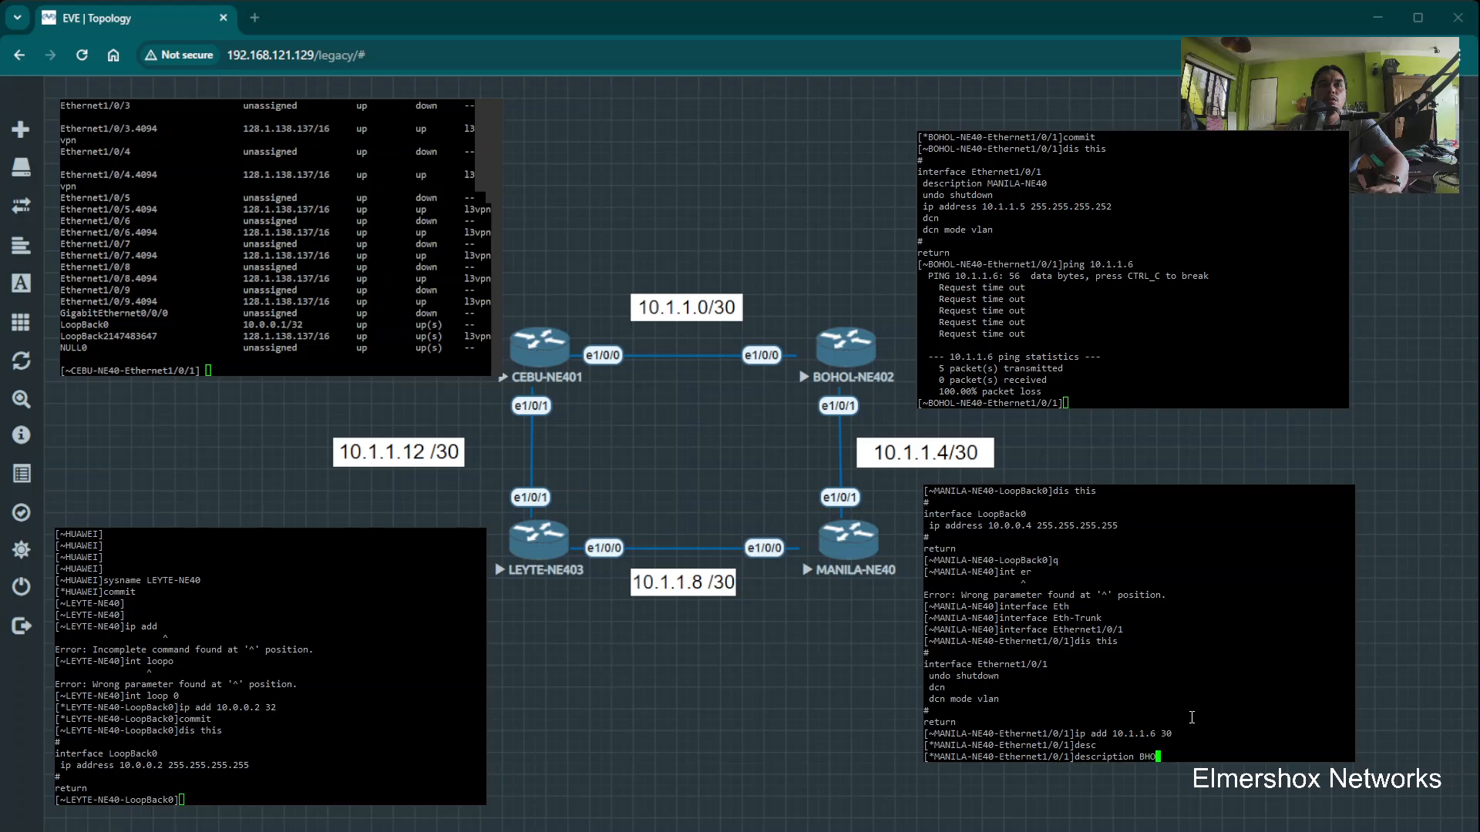
text(L-NE40)
key(Return)
text(desc B)
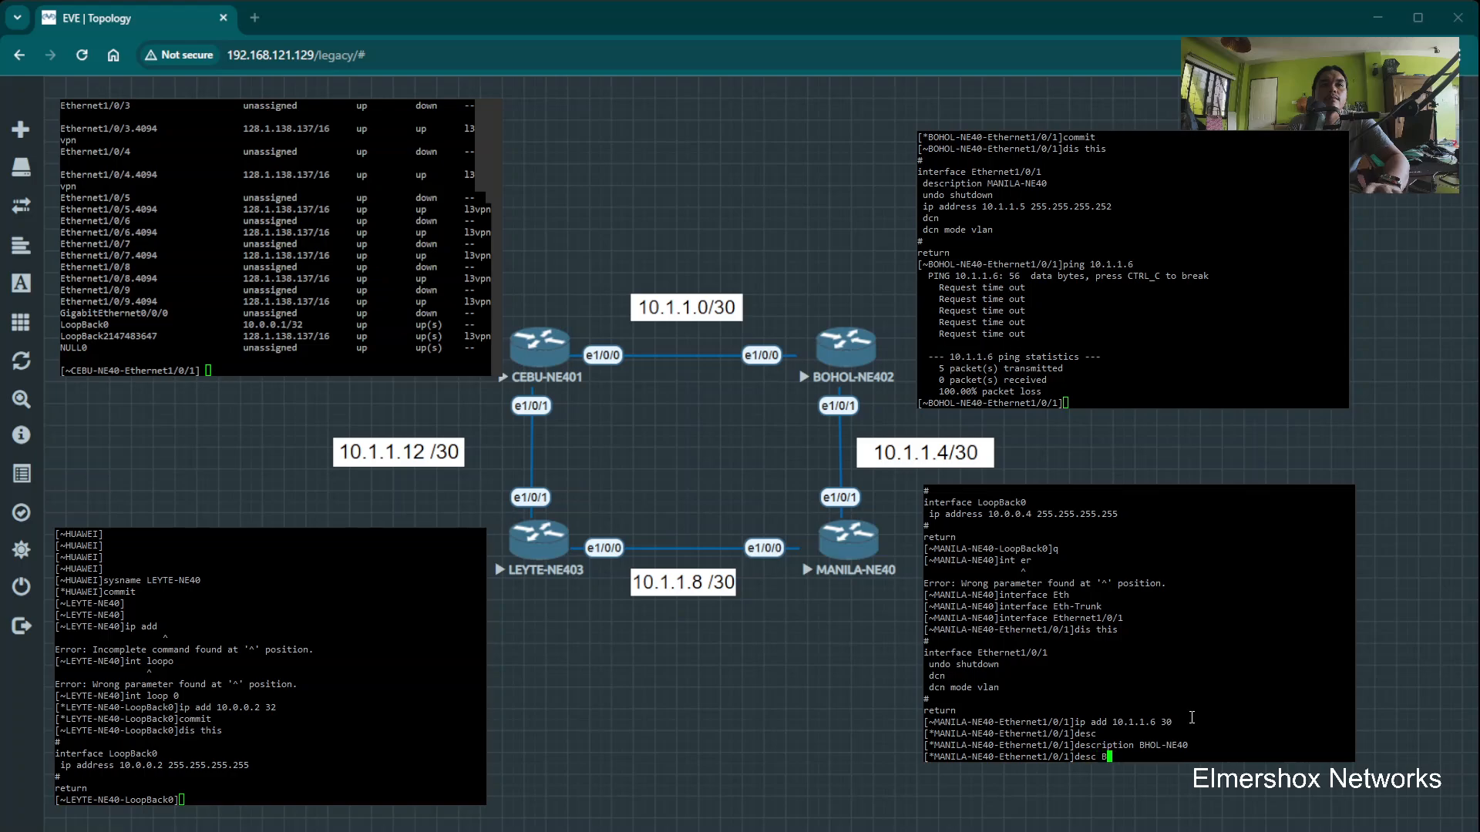
text(OHOL NE)
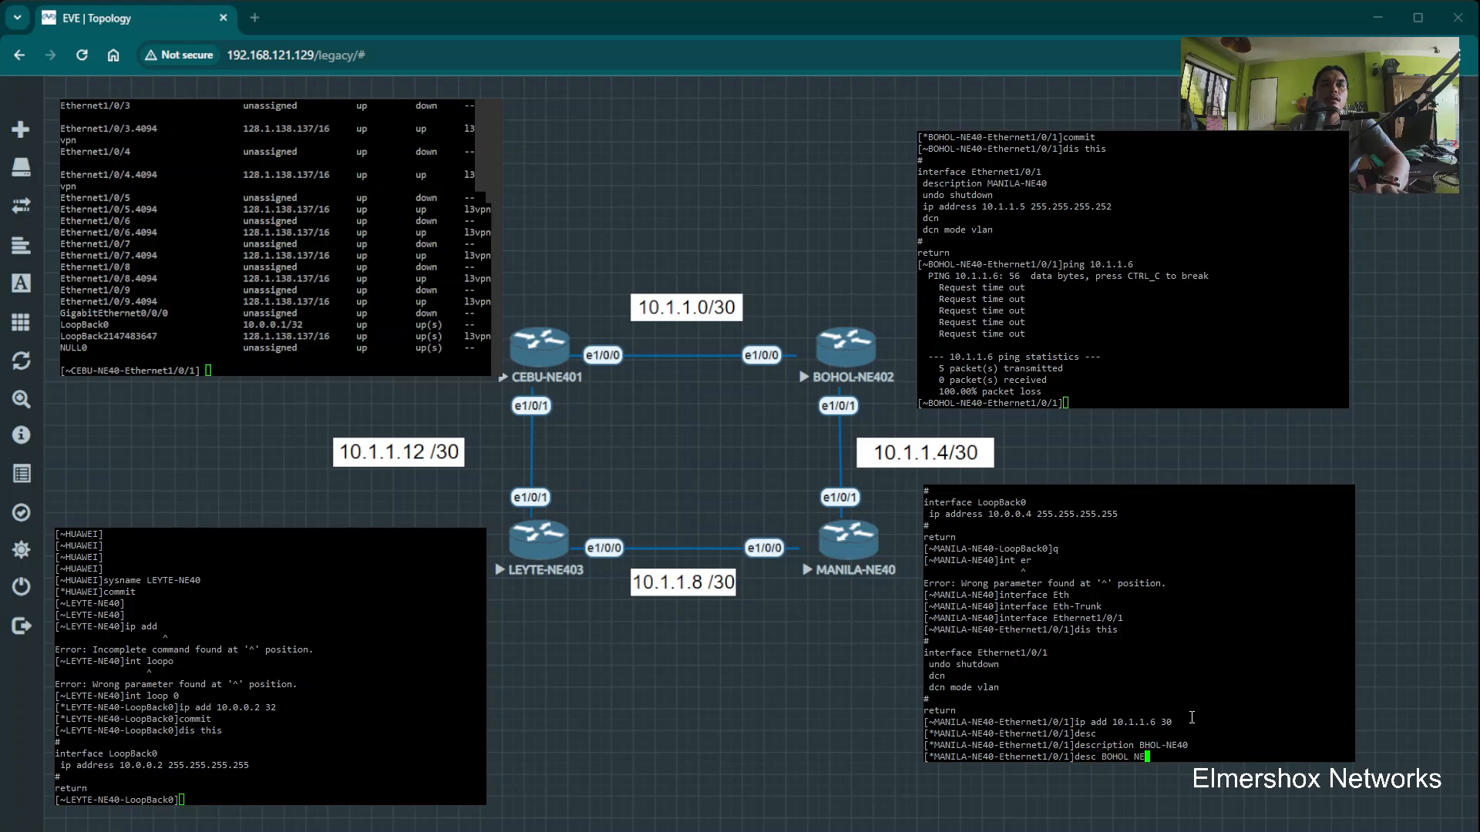
key(Return)
Set the description of MANILA-NE40's Ethernet 1/0/1 interface to "BOHOL-NE40" and commit the configuration
text(desc)
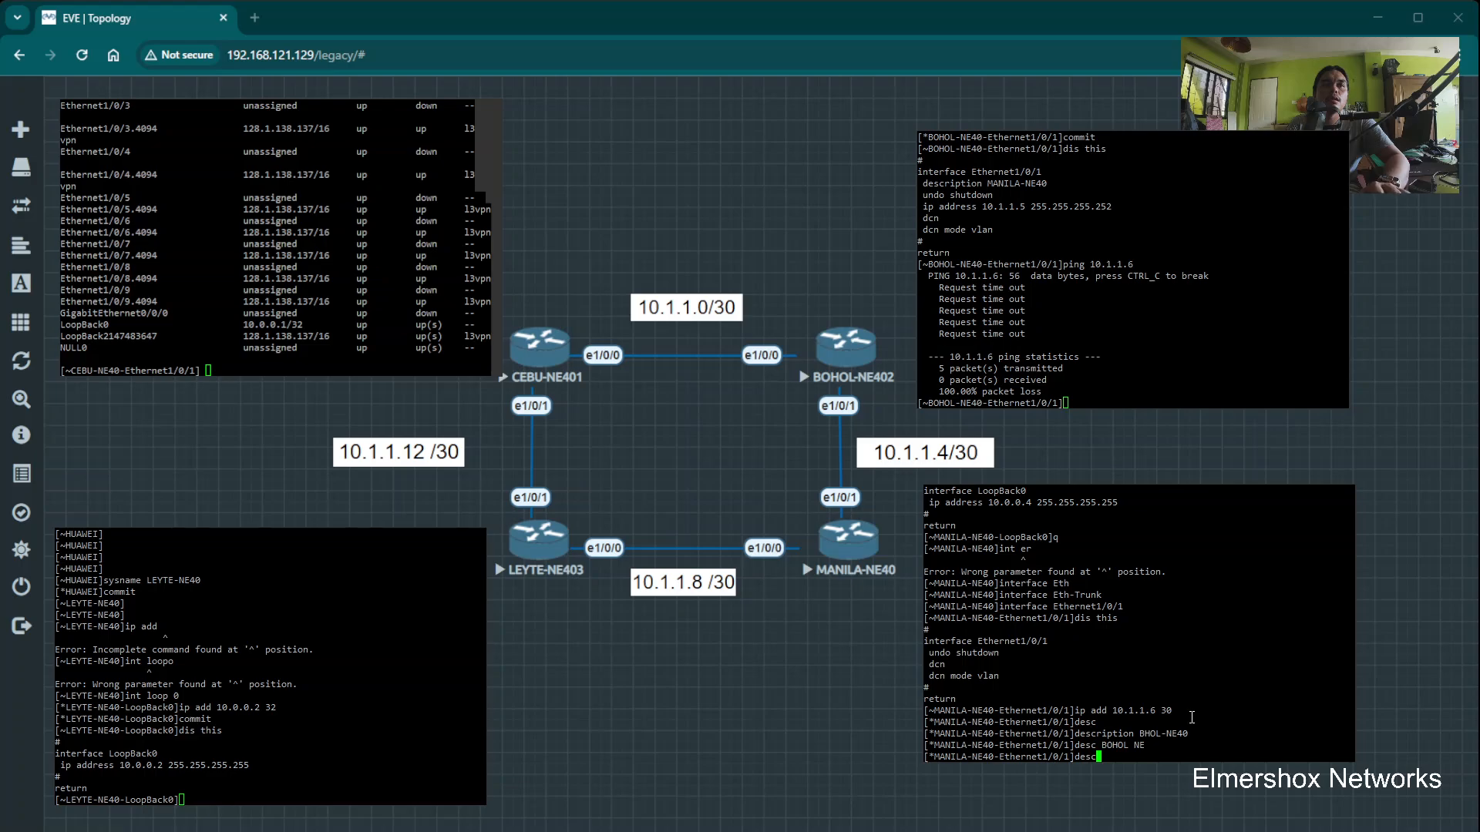
text( BOHOL-NE40)
key(Return)
text(commit)
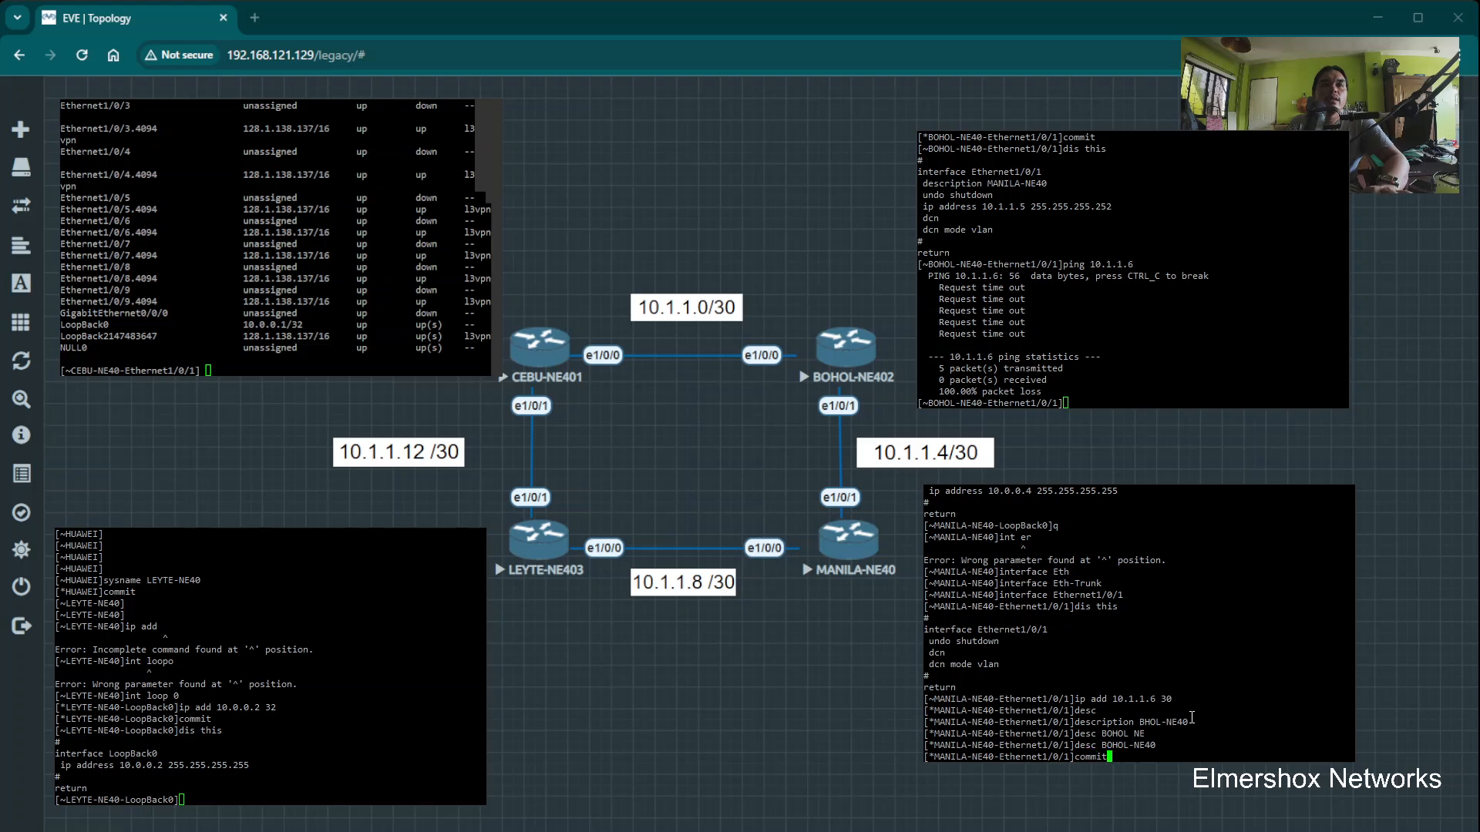
key(Return)
Display MANILA-NE40's Ethernet 1/0/1 configuration and repeat the ping to 10.1.1.6 from BOHOL-NE40
text(dis this)
key(Return)
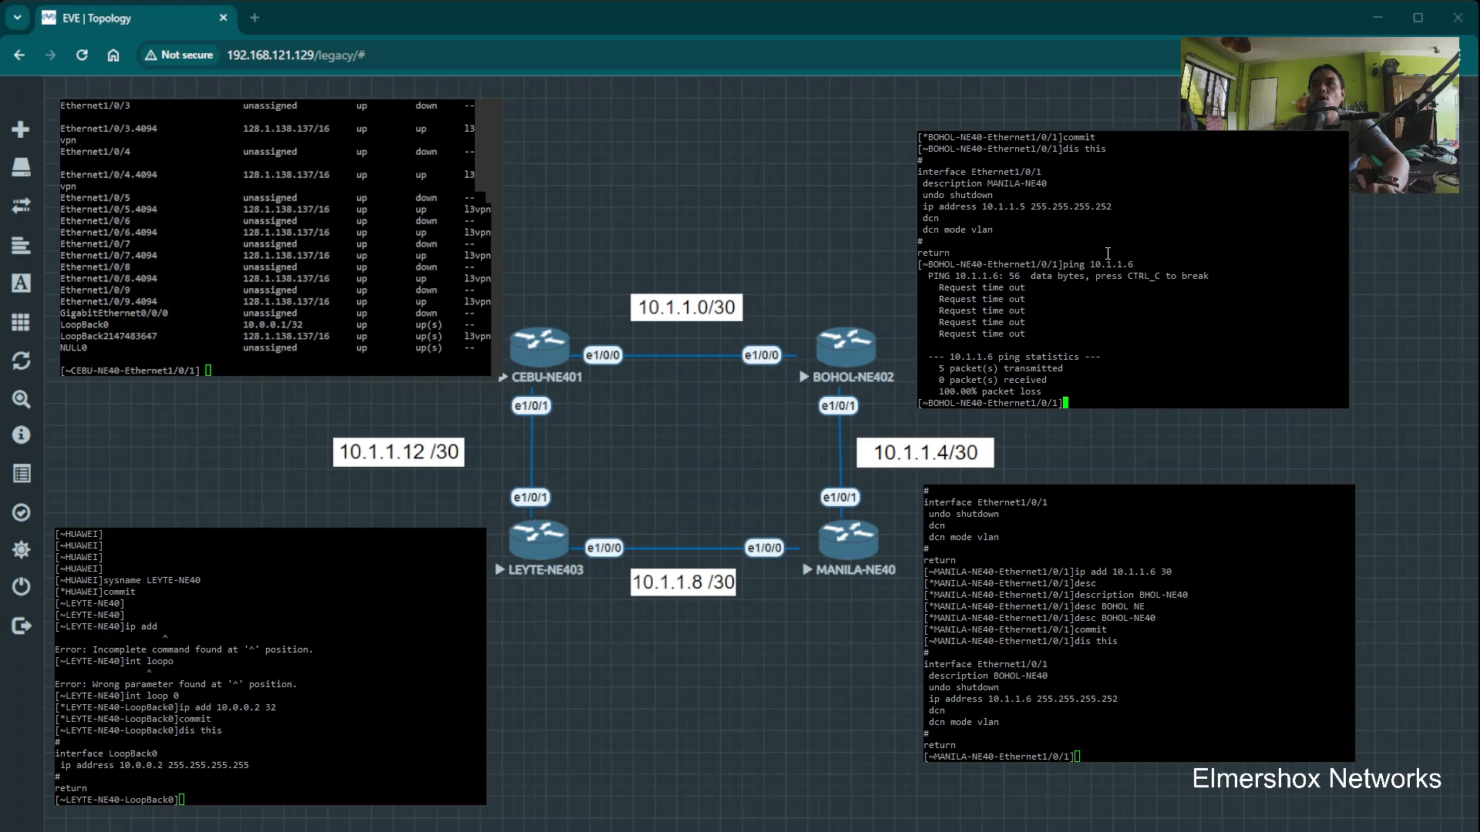
key(Up)
key(Return)
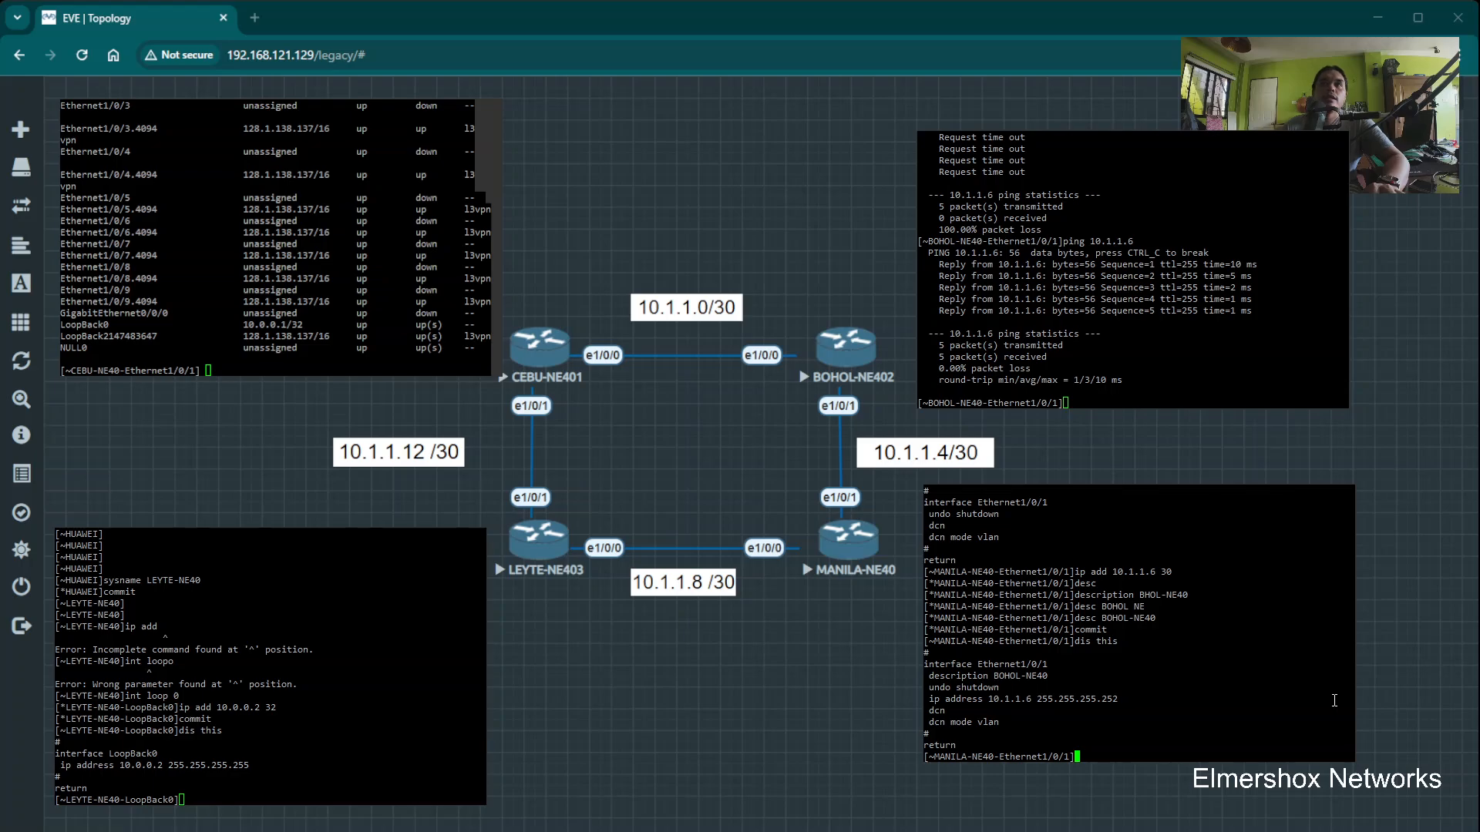
Ping 10.1.1.5 from MANILA-NE40 to test the link to BOHOL-NE40
text(p)
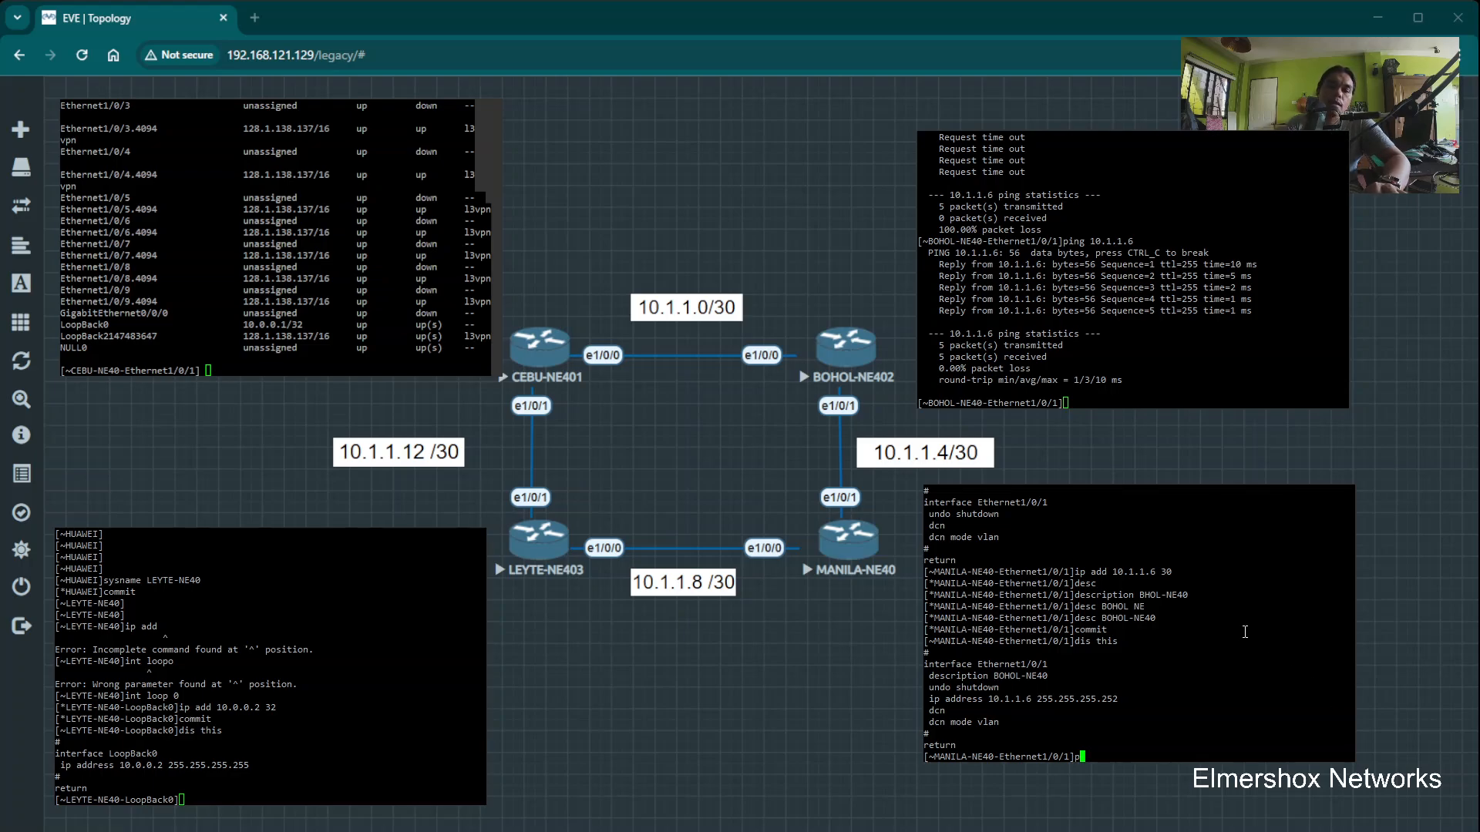
text(ing 10.1.1.5)
key(Return)
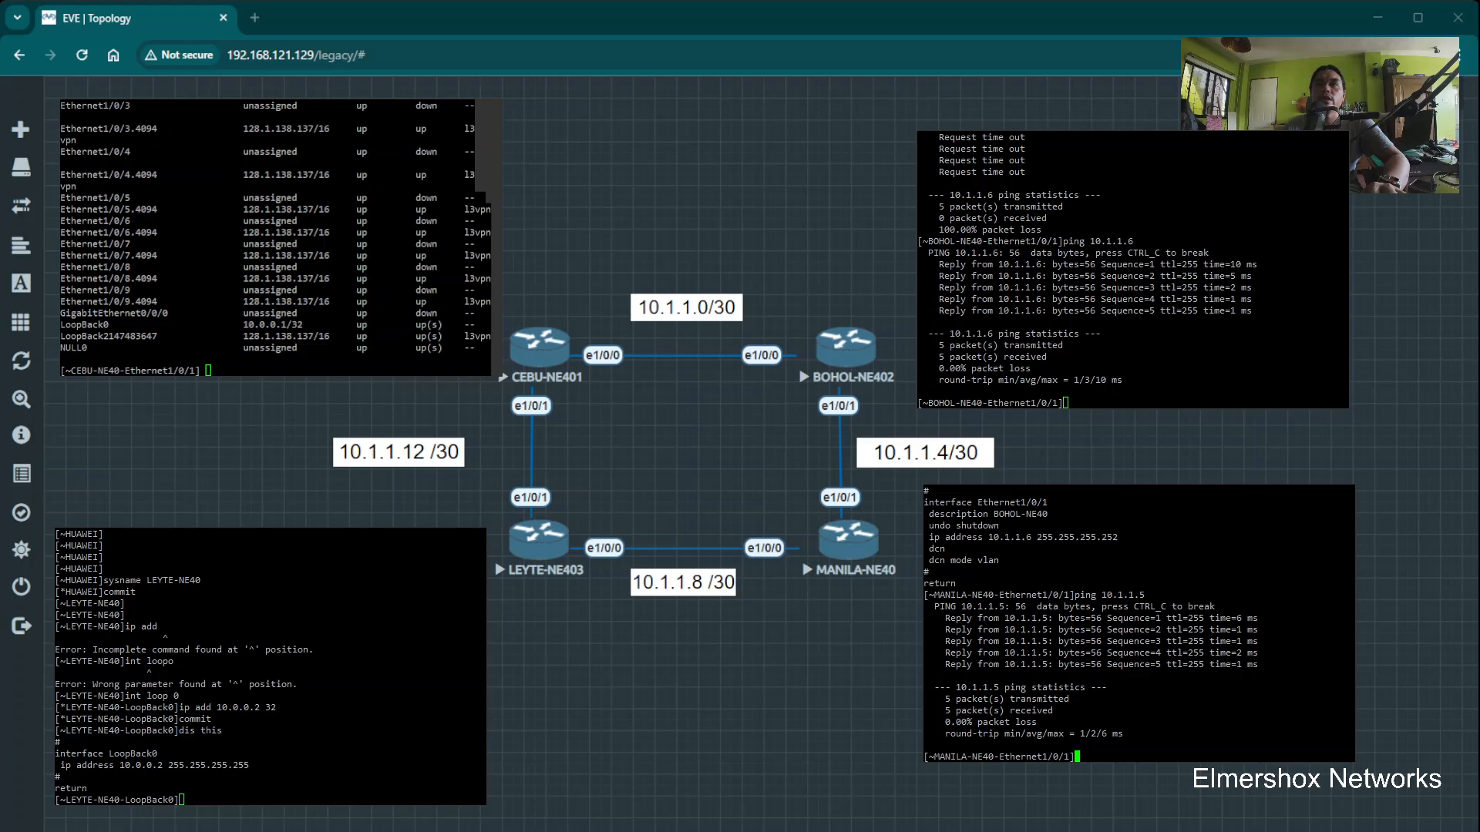
text(int )
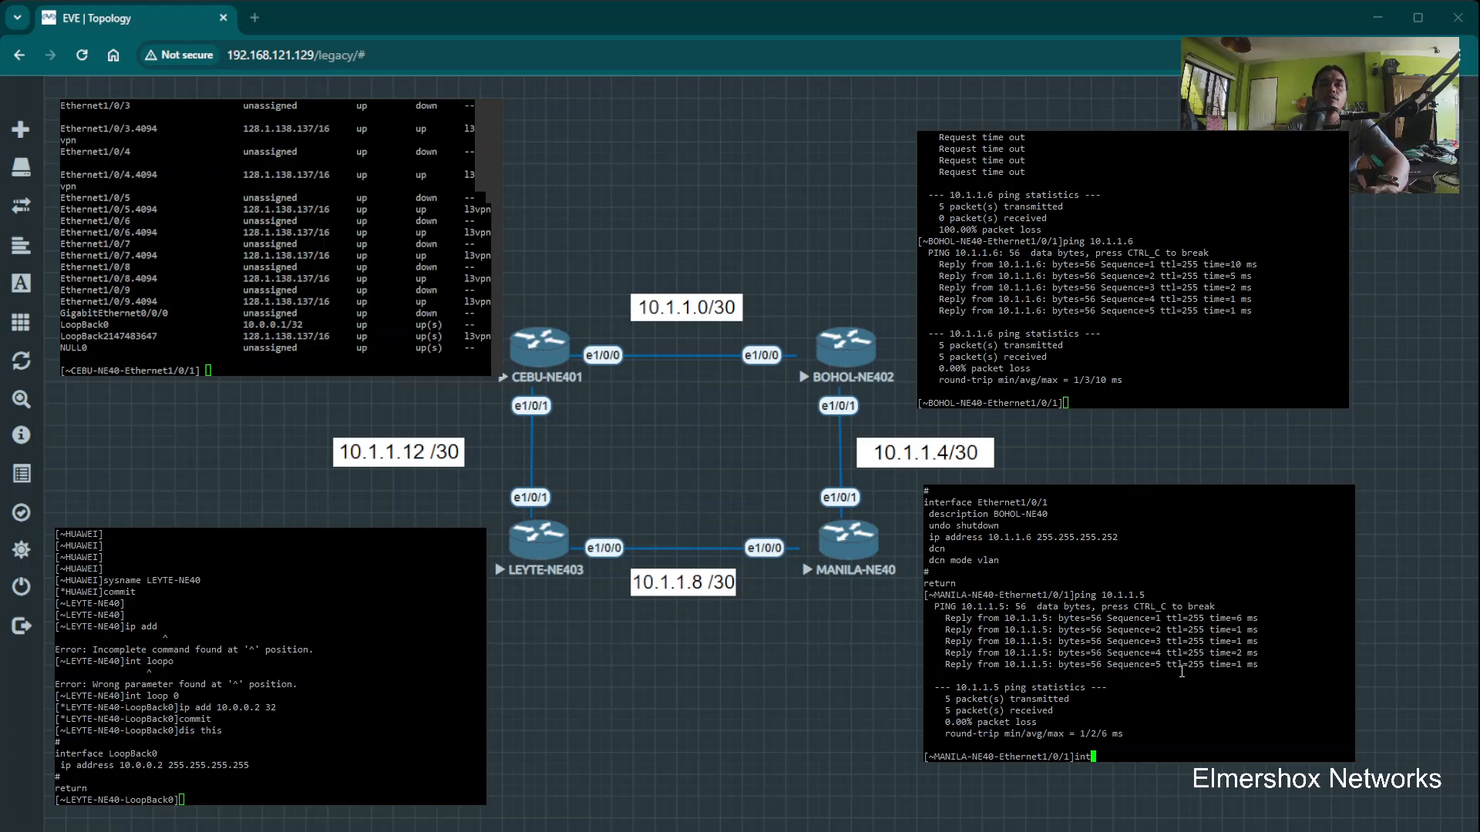
text(etherne)
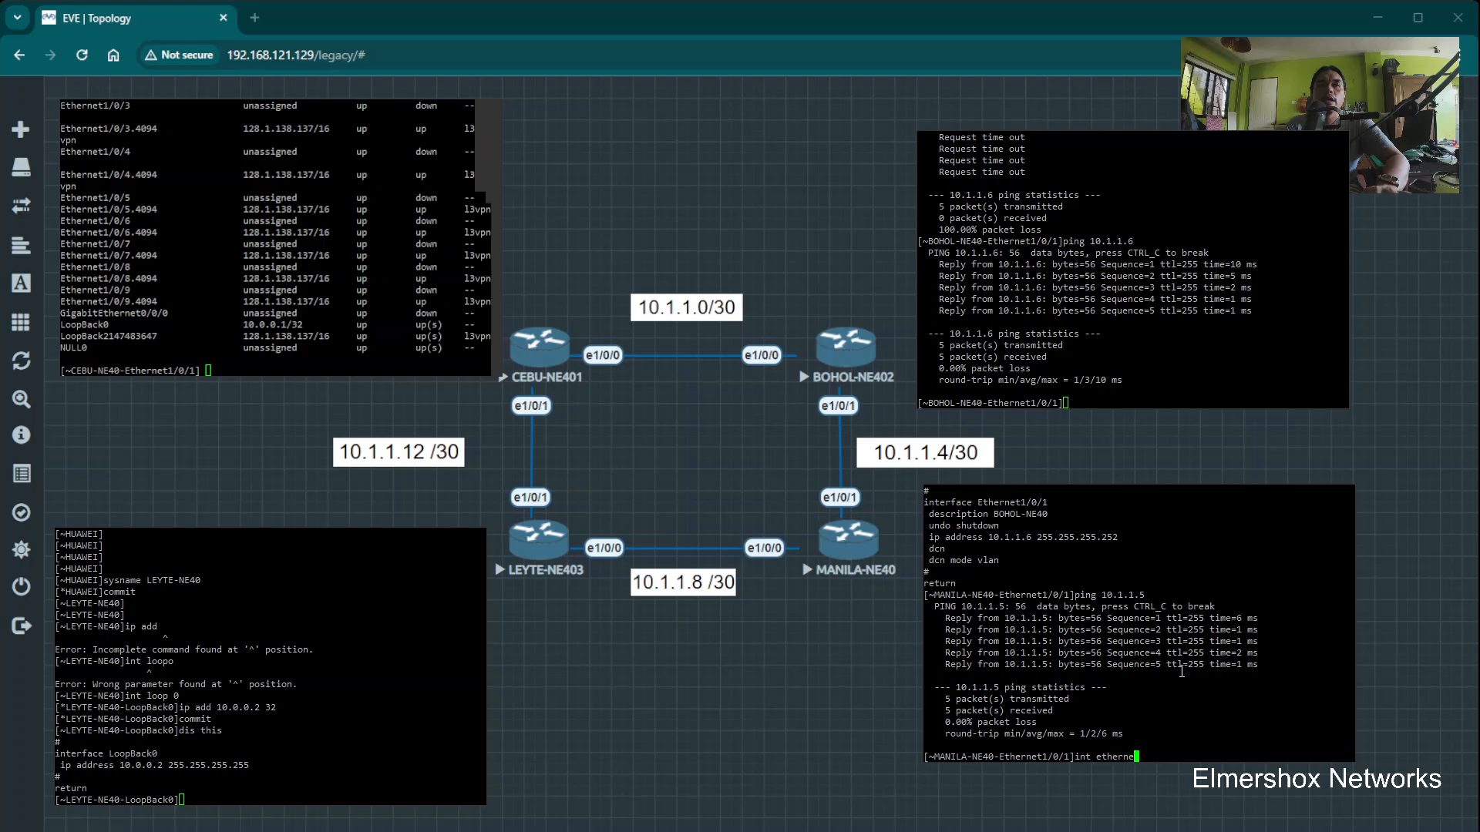
text(t 1)
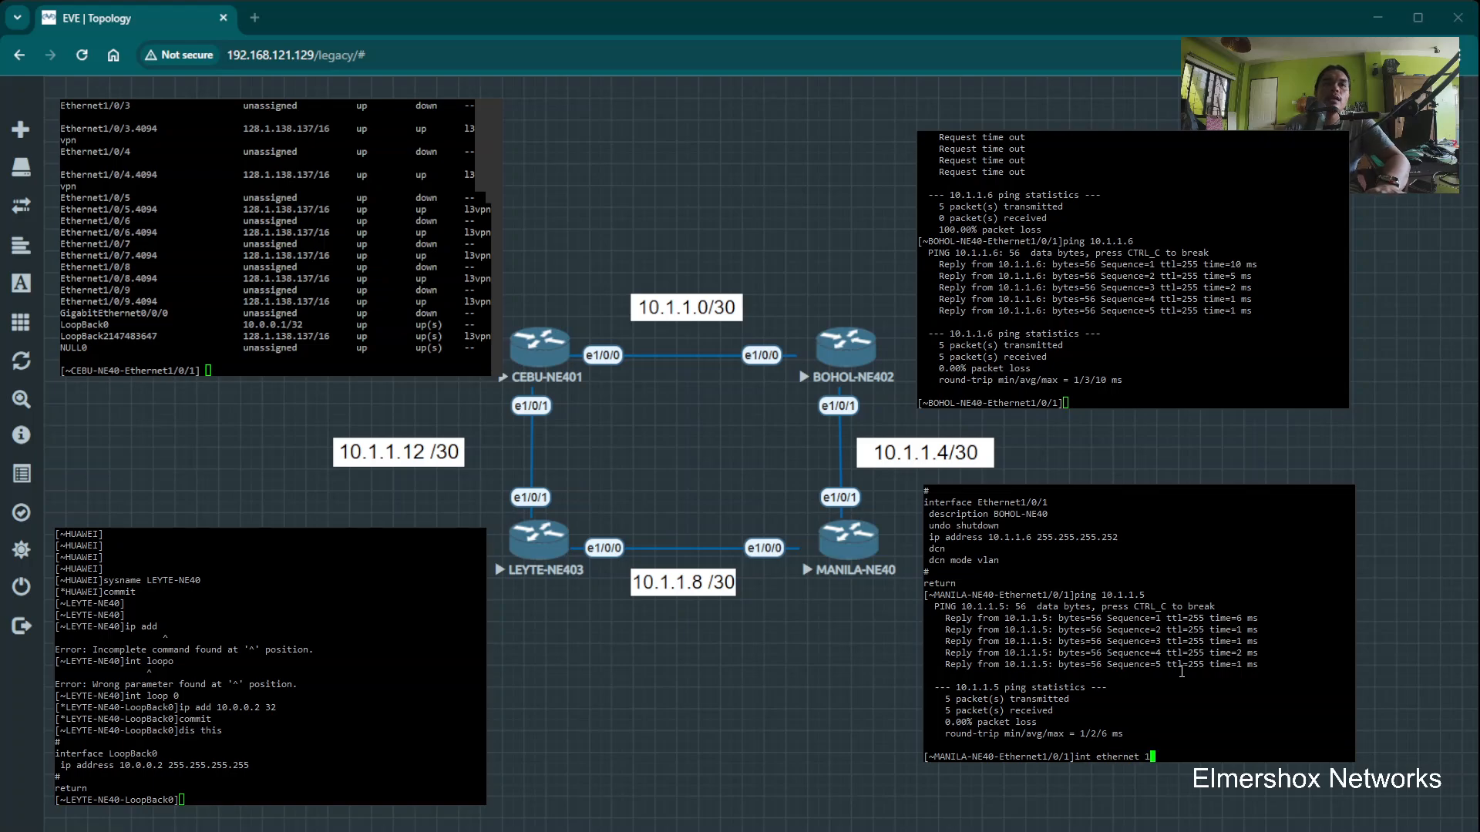
text(0)
key(Return)
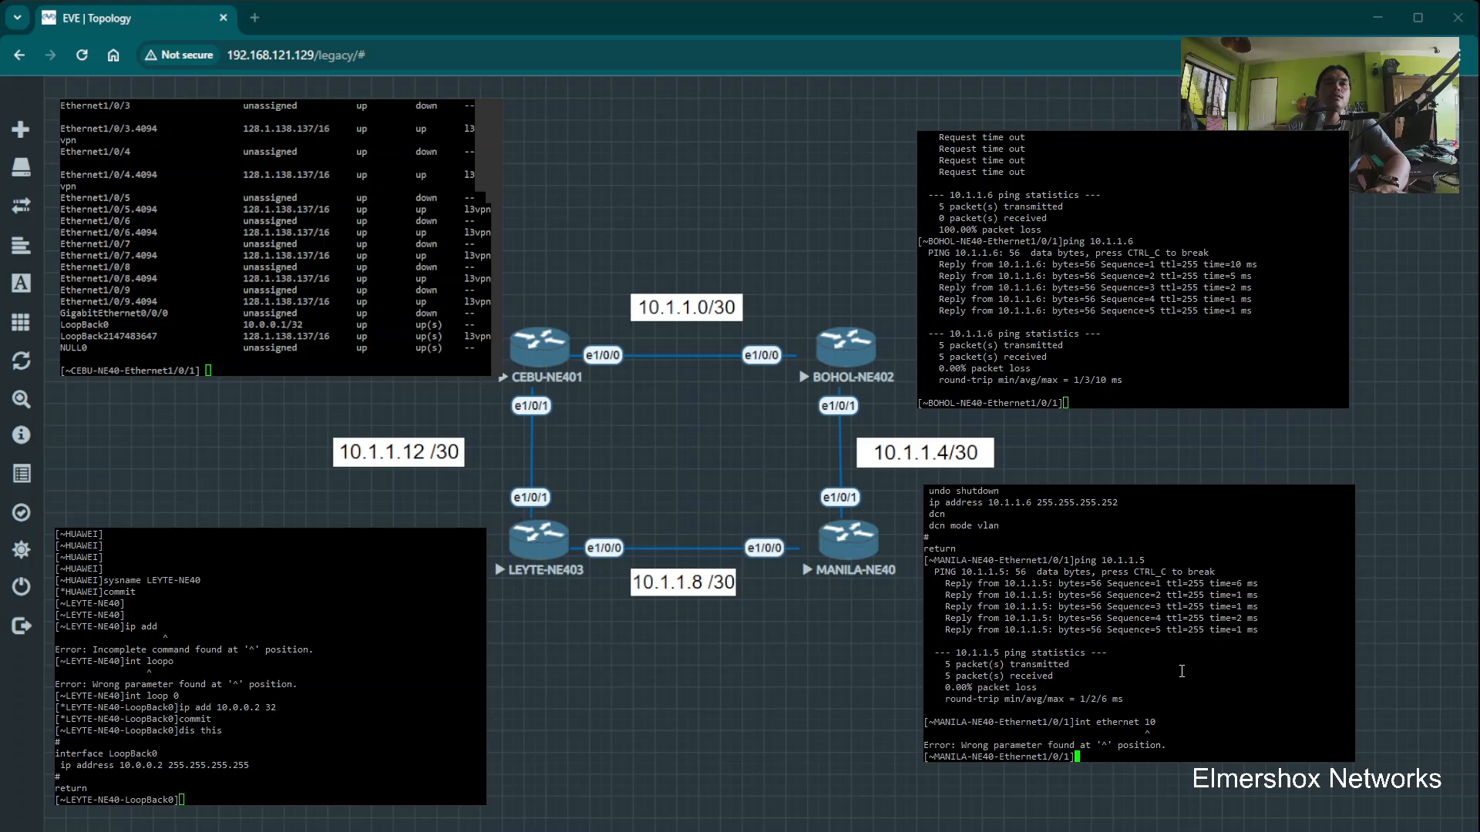
key(Up)
key(Return)
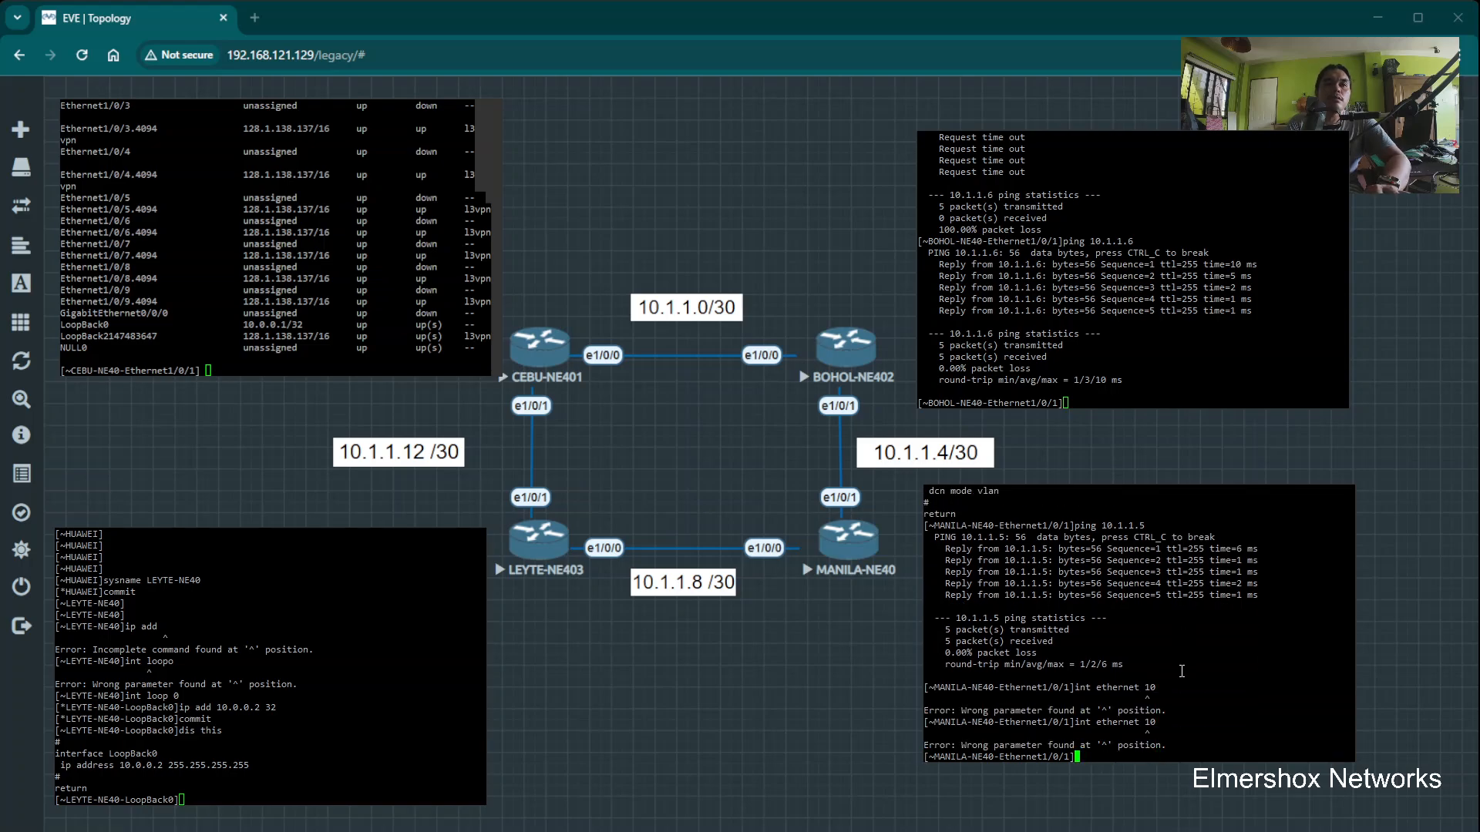
text(int)
key(Tab)
key(Tab)
key(Tab)
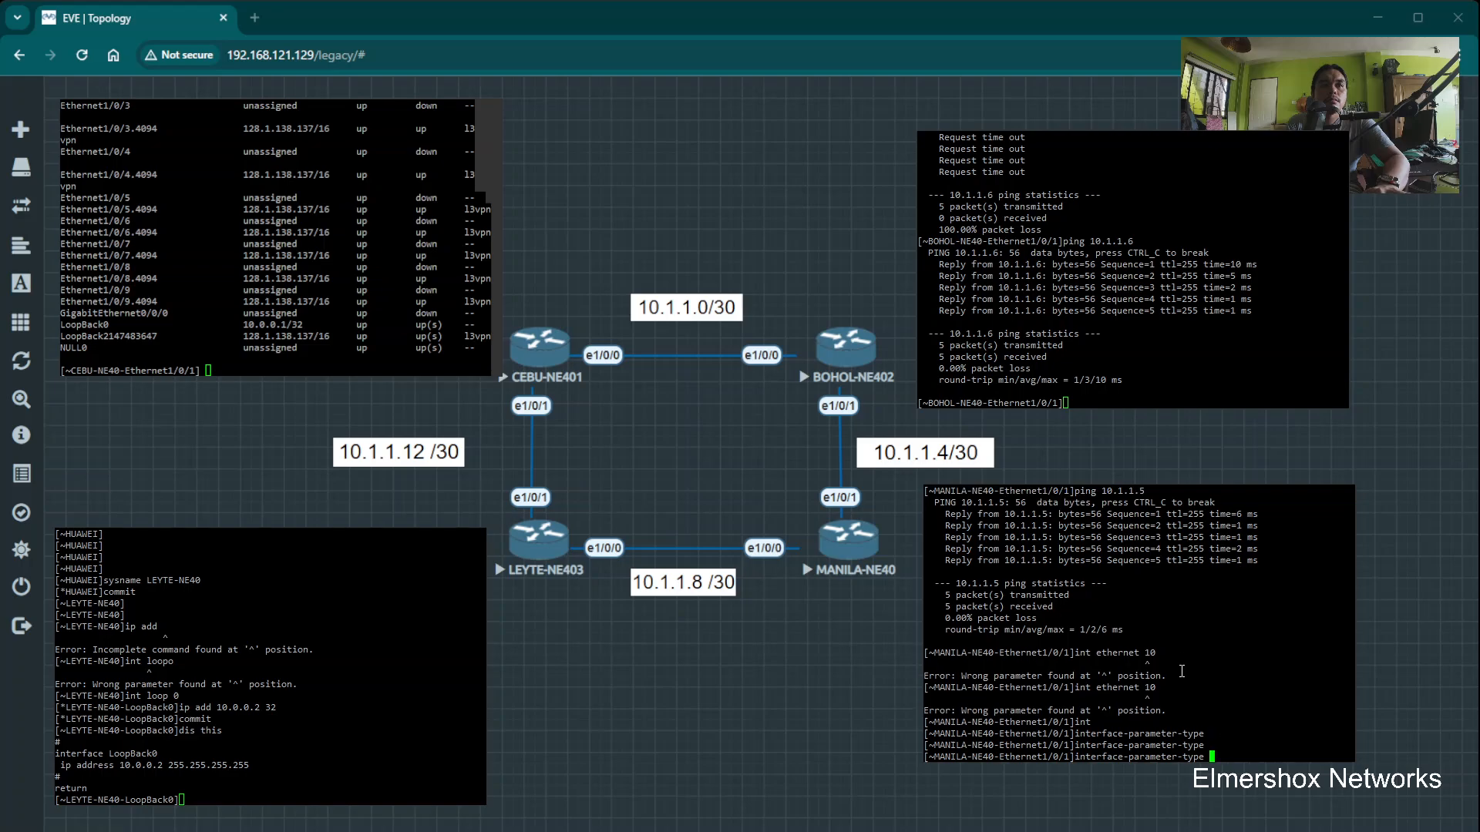
key(Return)
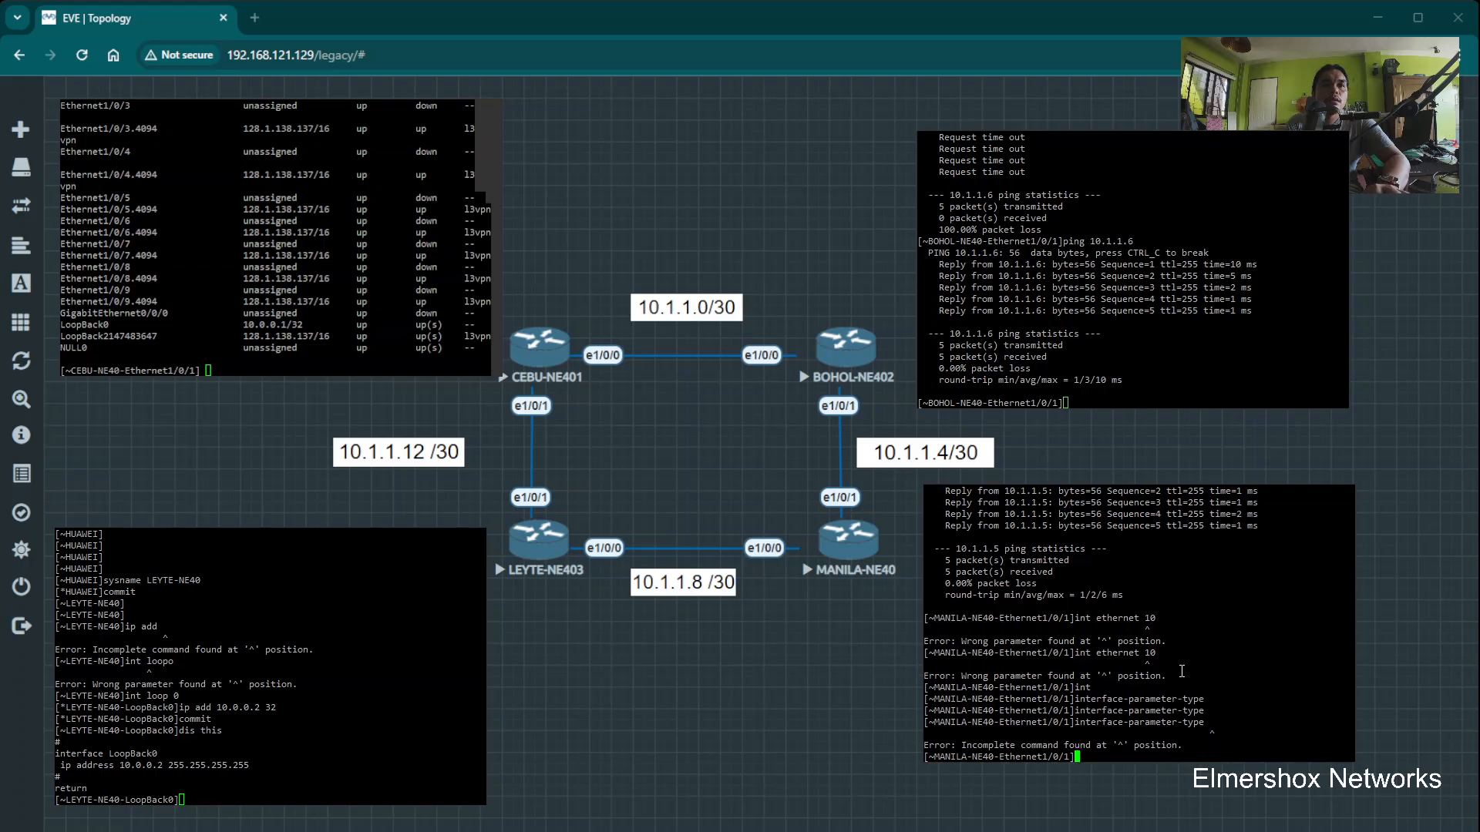
Leave MANILA-NE40's Ethernet 1/0/1 configuration and enter the configuration of its Ethernet 1/0/0 interface
text(q)
key(Return)
text(int)
key(Tab)
text(eth)
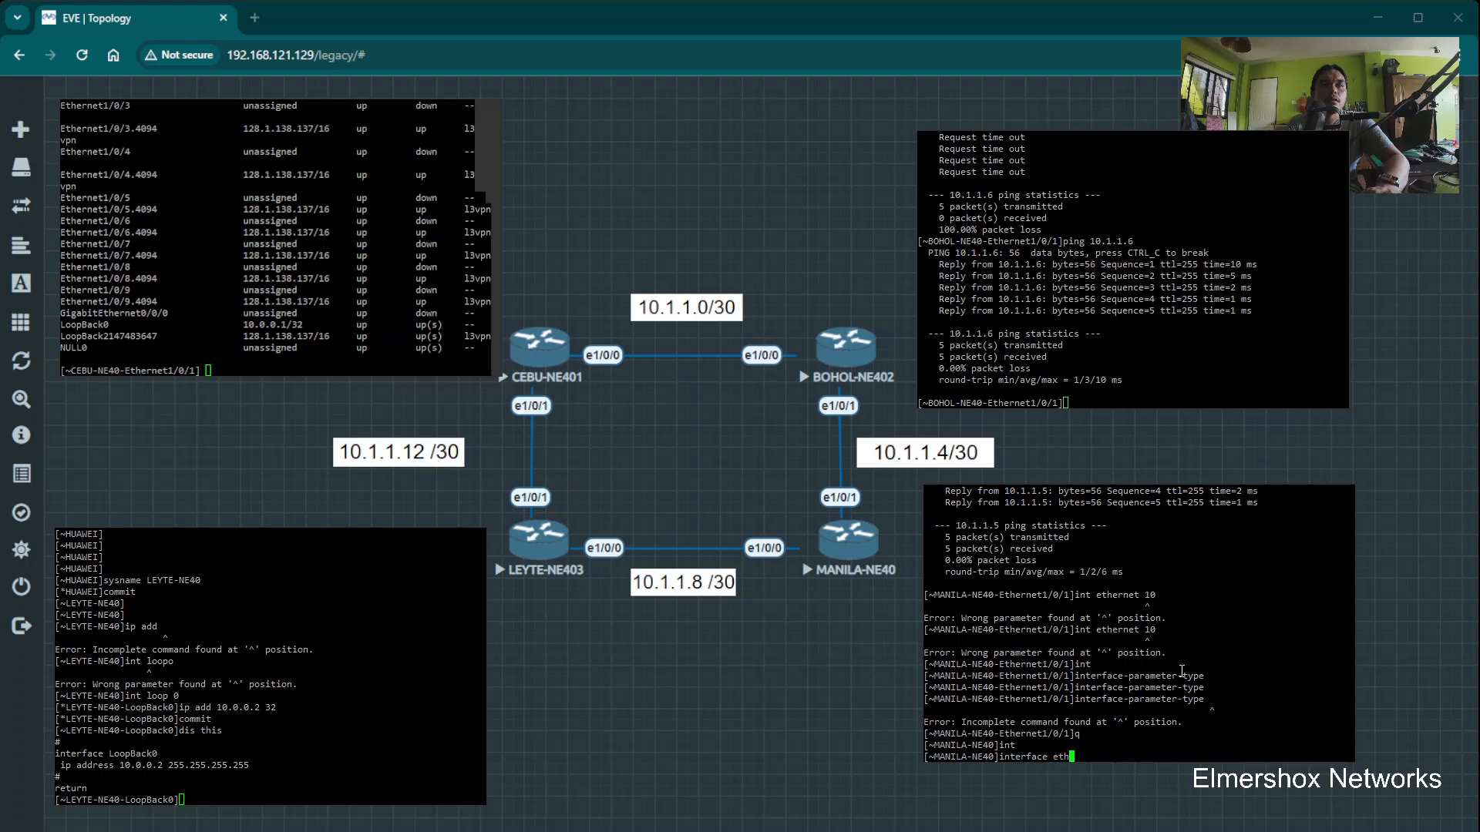
key(Tab)
key(Tab)
text(1/0/0)
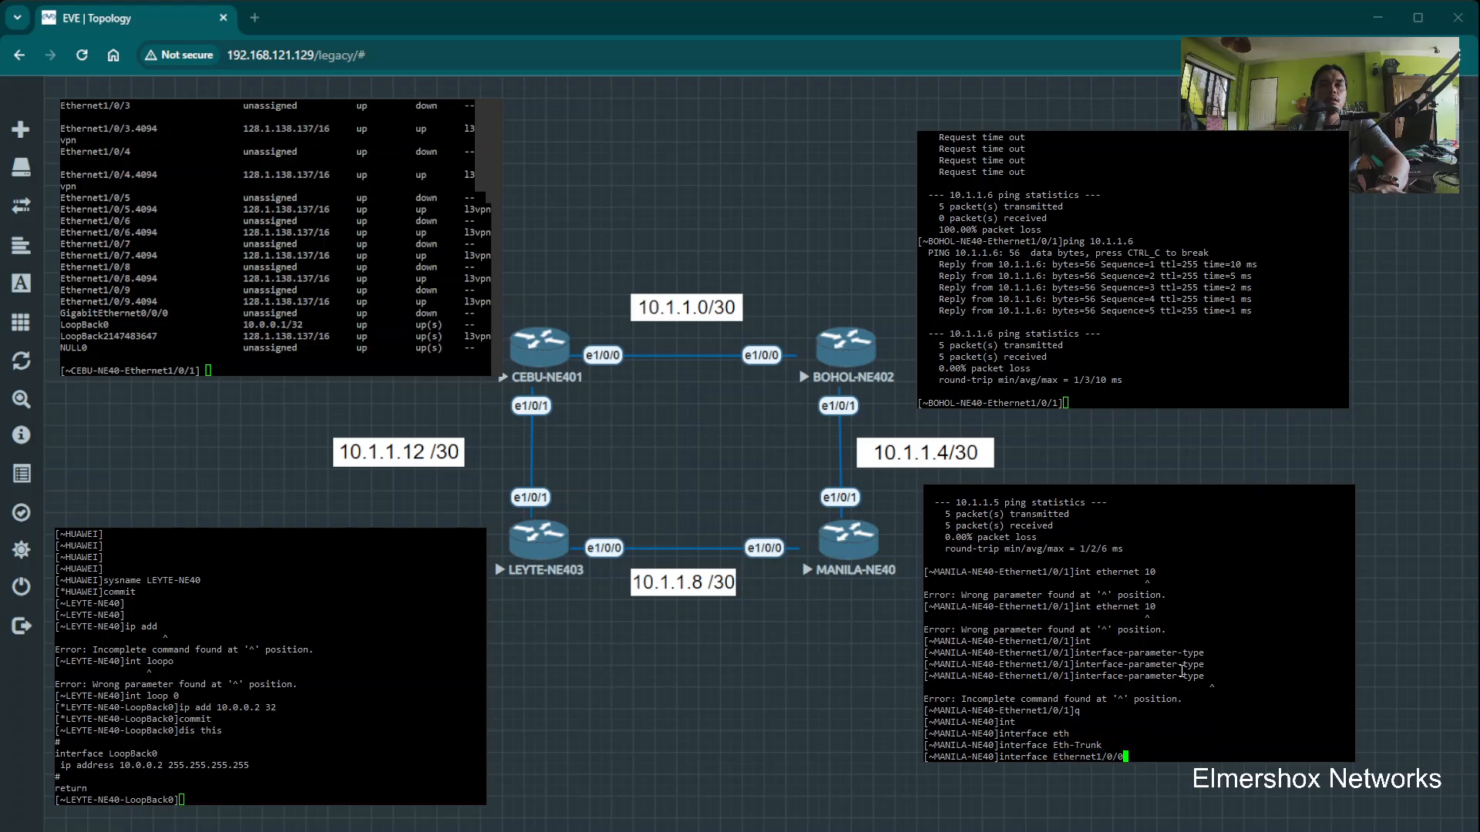
key(Return)
text(ip add )
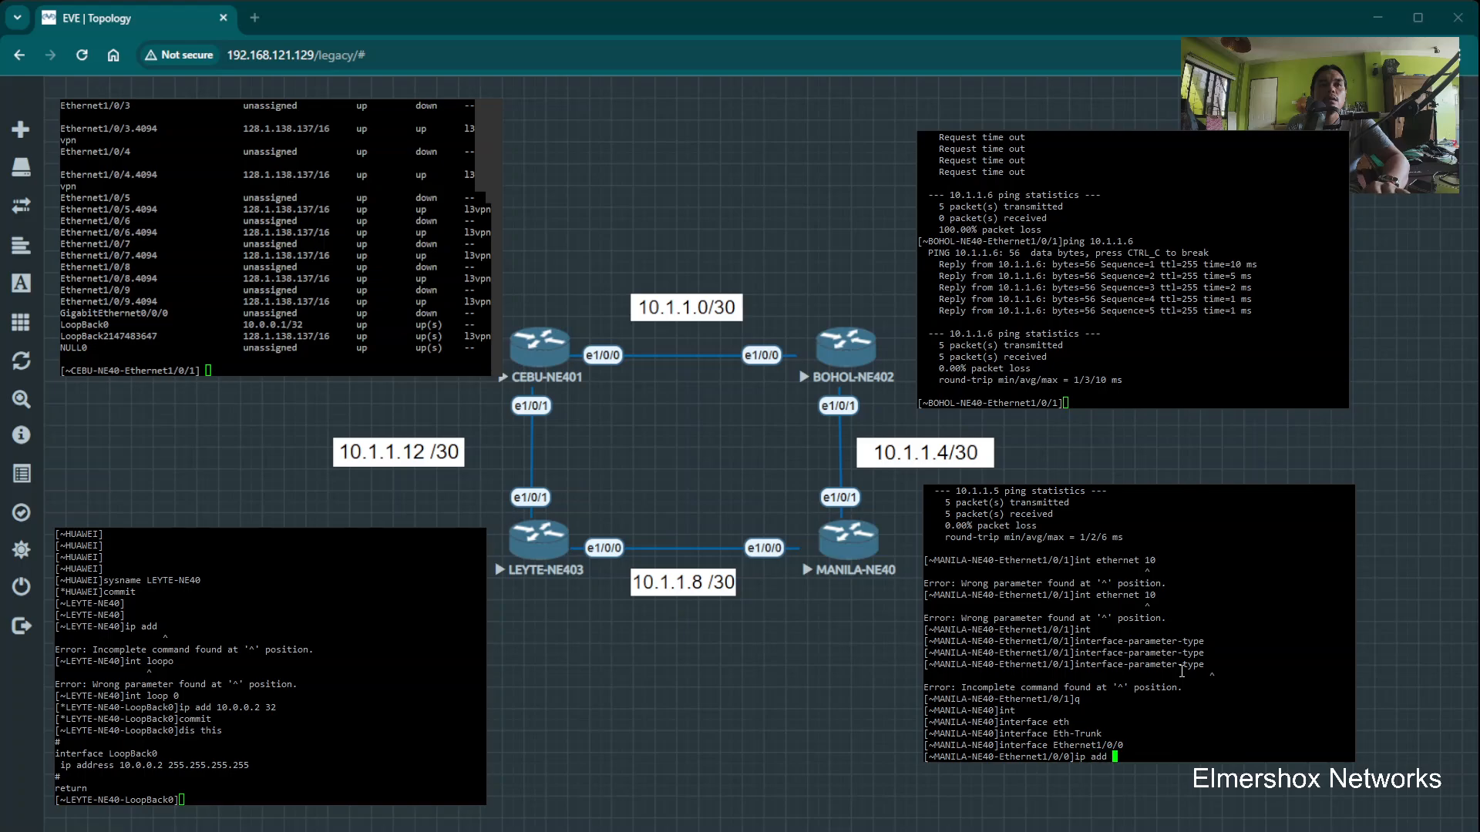
text(10.1.1.1)
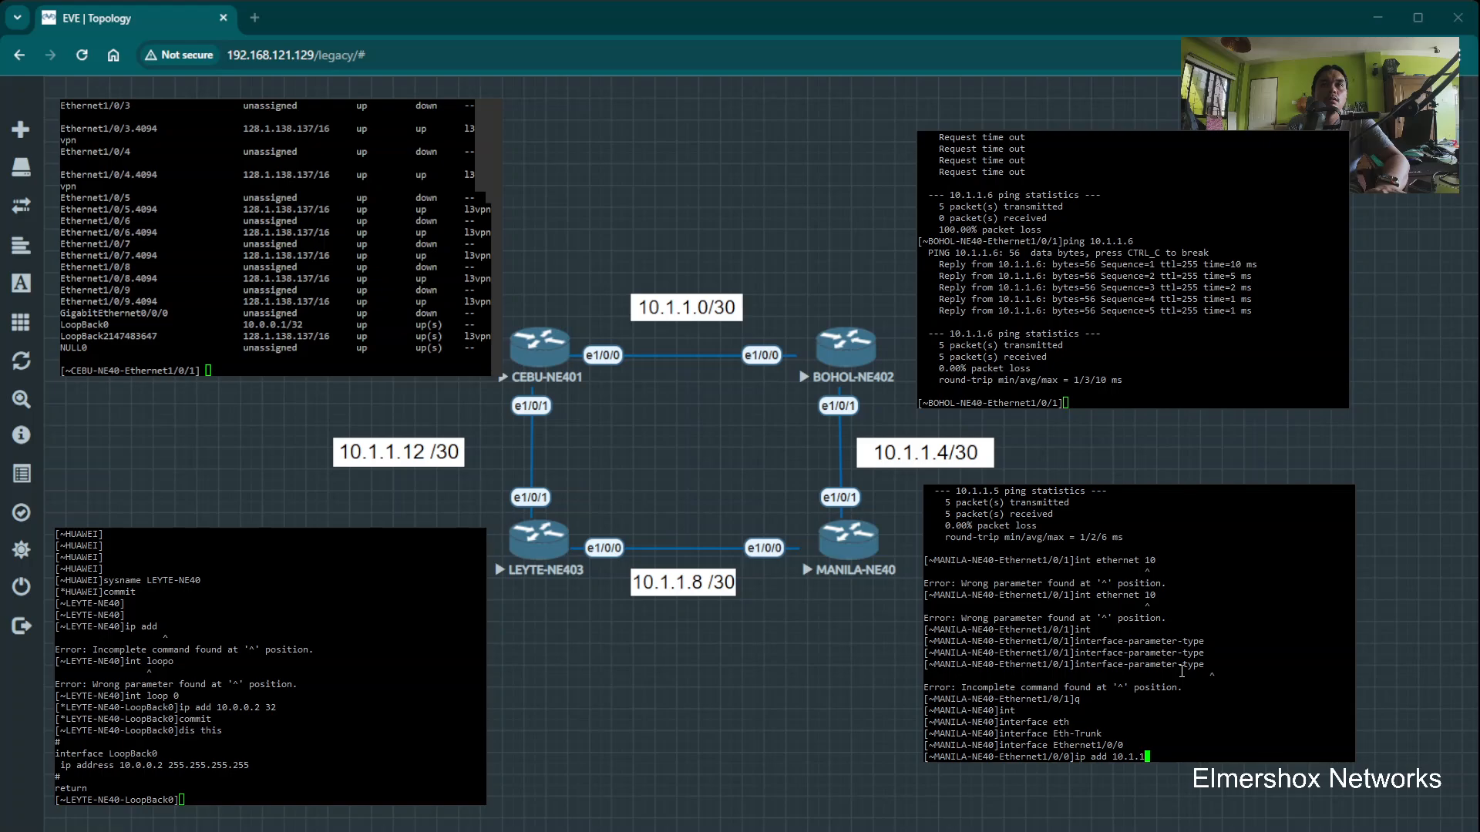
text(0 0)
key(Return)
text(ip ad)
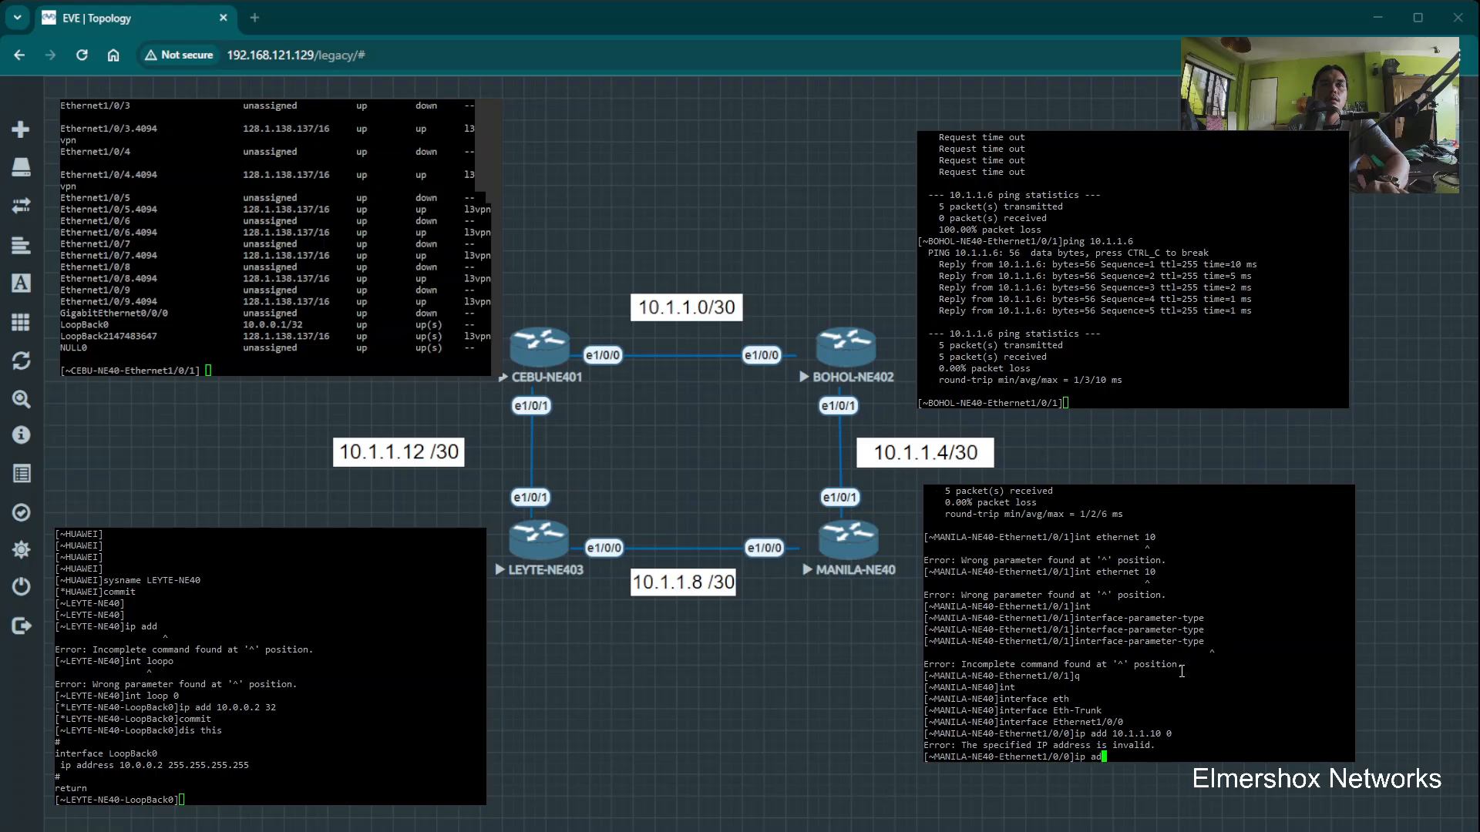
text(d 10.0)
key(Return)
text(1)
text(ip add 10.1)
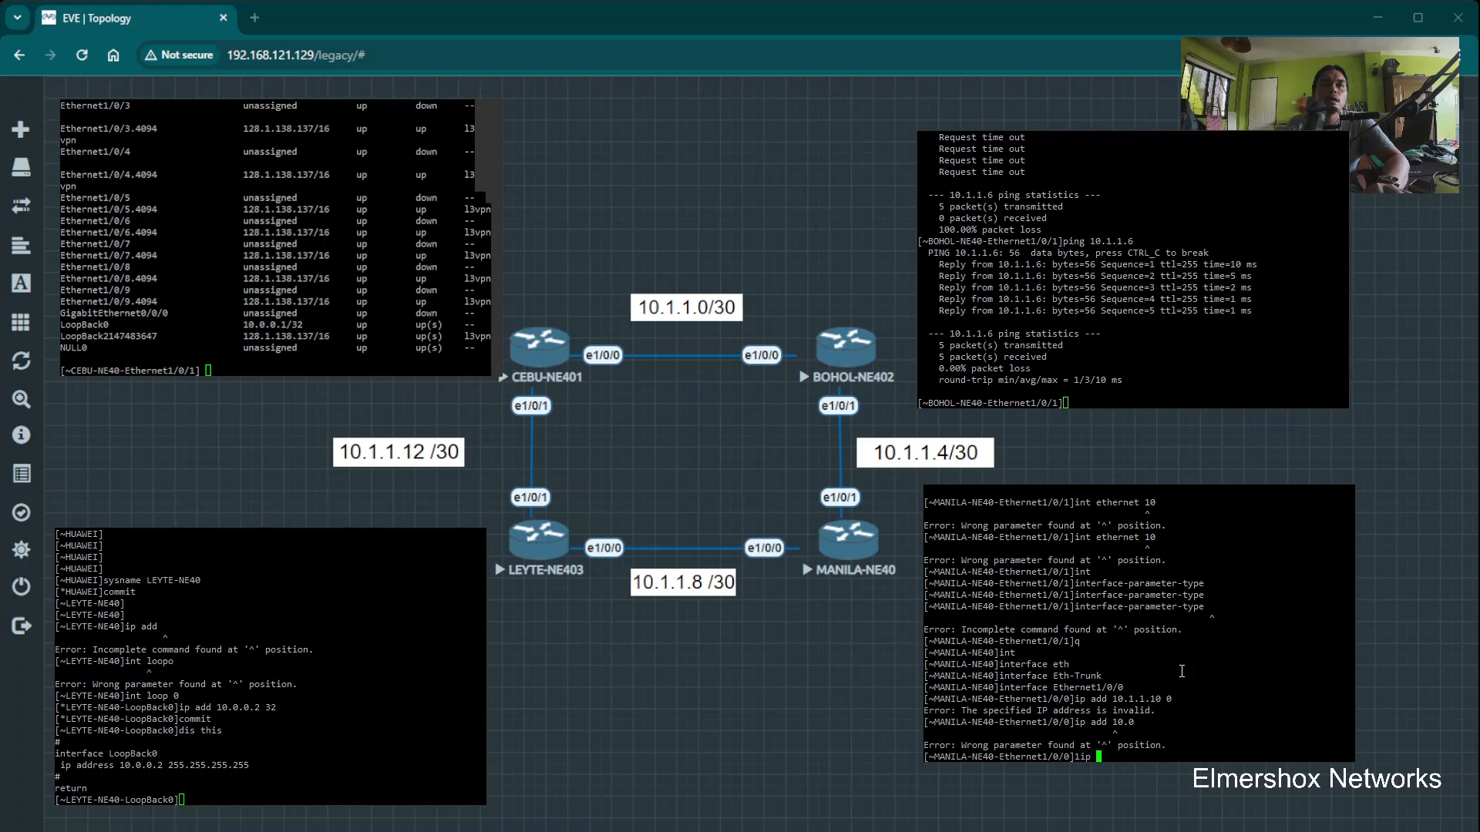
text(.1.10 30)
key(Return)
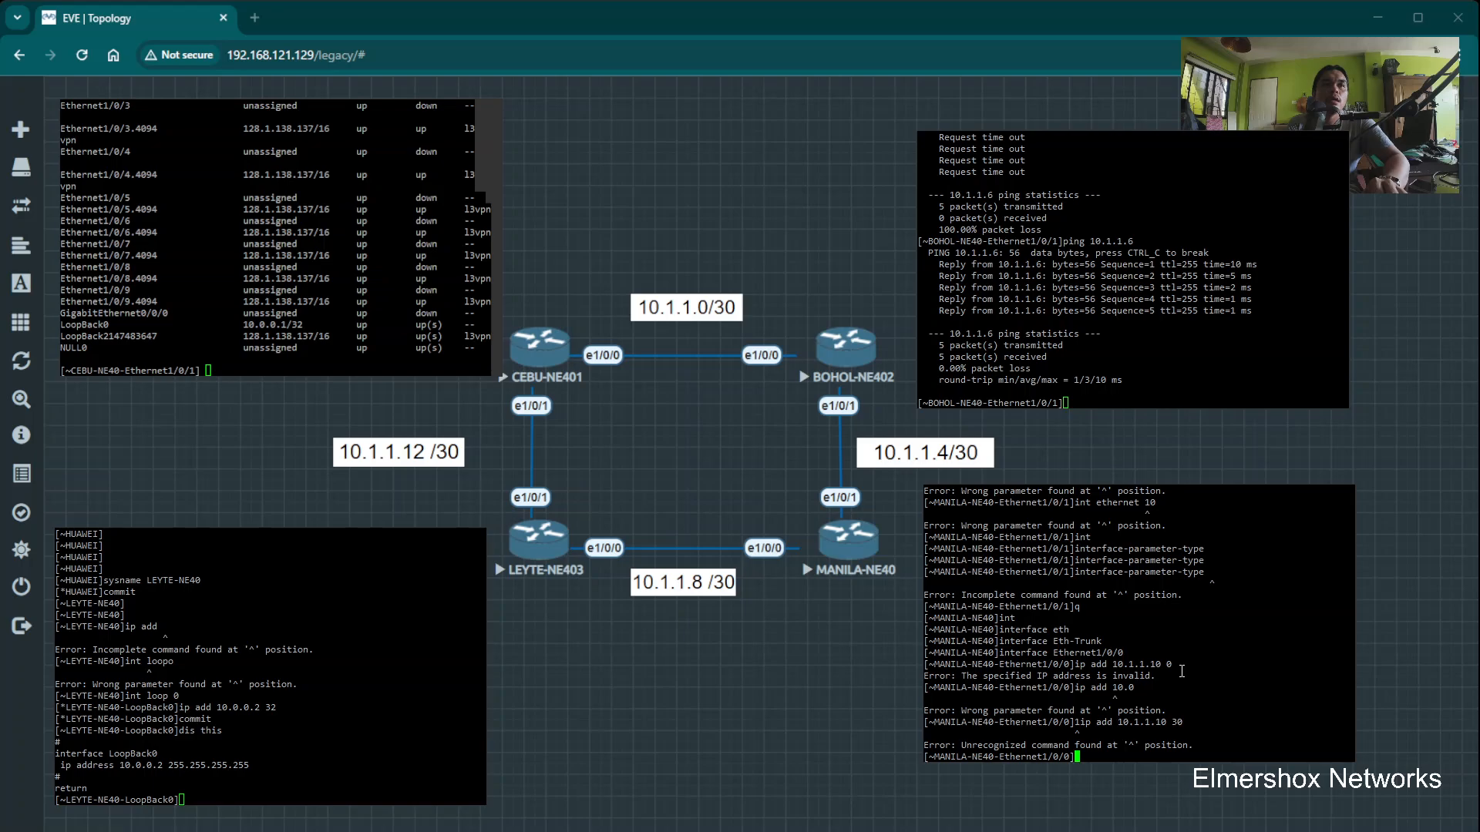
Assign IP address 10.1.1.10 with mask length 30 to MANILA-NE40's Ethernet 1/0/0 interface
text(ip add 10.1.)
text(1.10 3)
text(0)
key(Return)
Set the description of MANILA-NE40's Ethernet 1/0/0 interface to "LEYTE-NE40" and commit the configuration
text(desc)
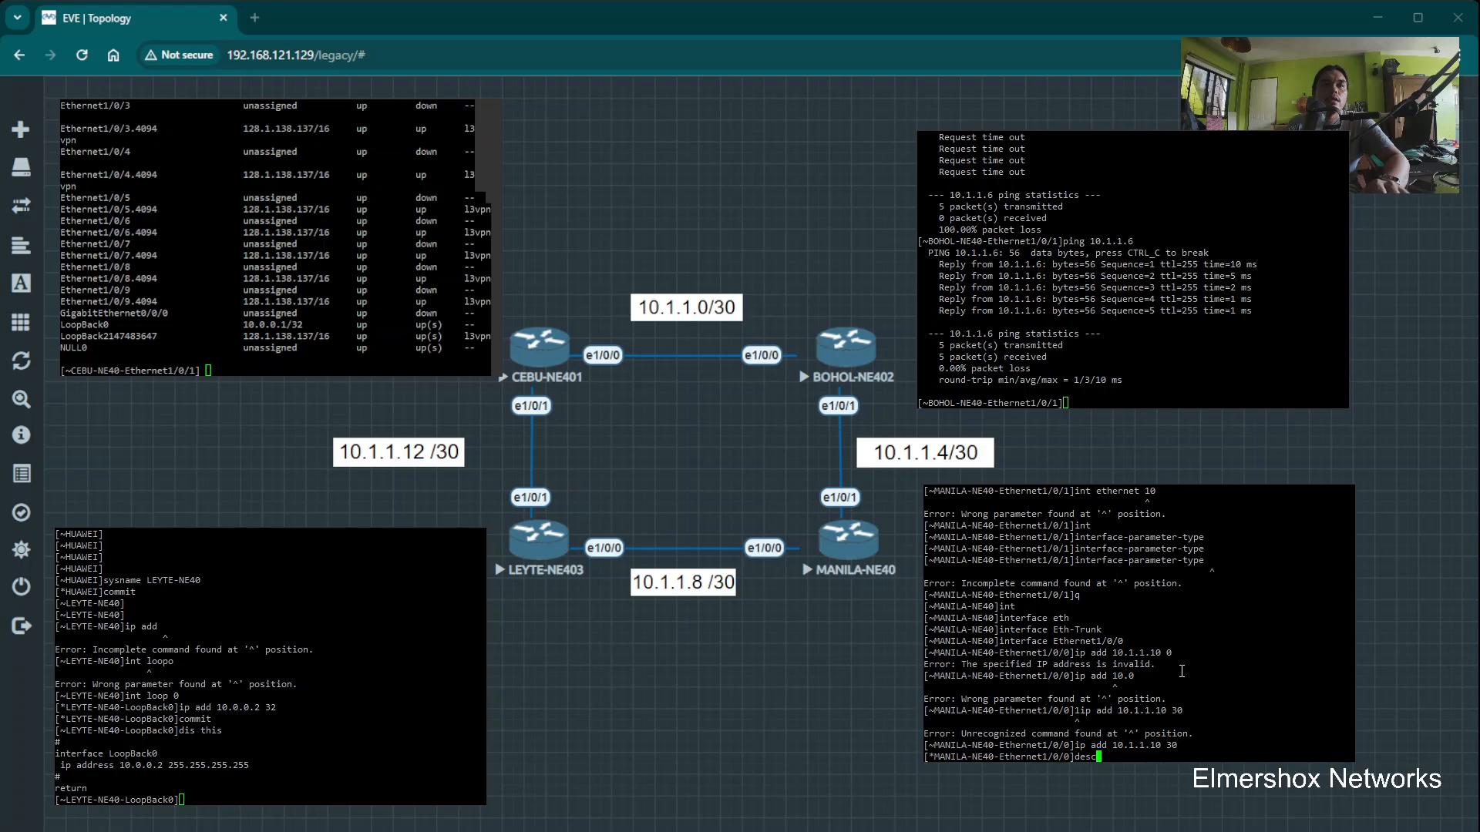
key(Tab)
text(LEYTE)
text(-NE40)
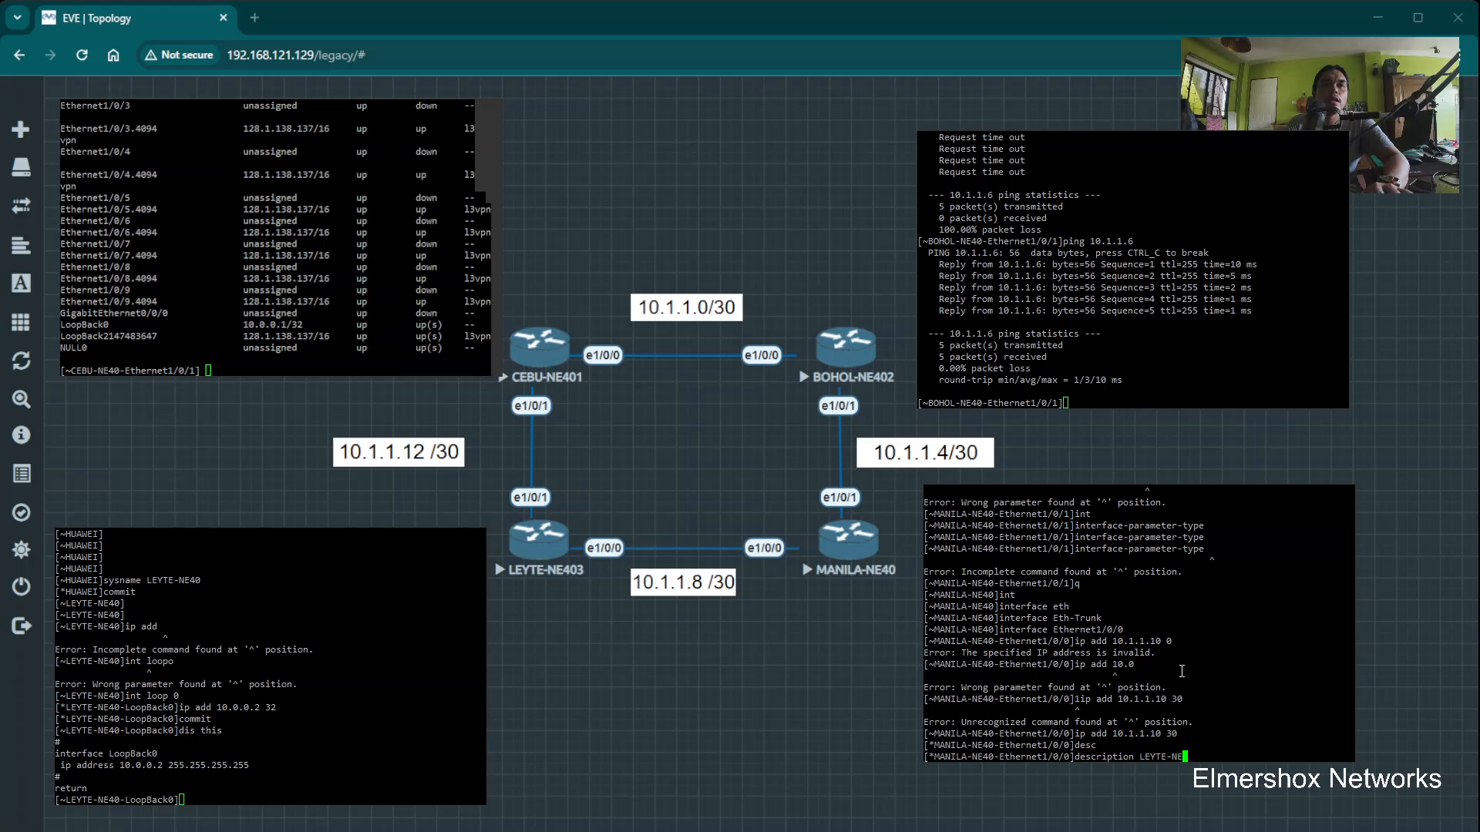
key(Return)
text(commi)
text(t)
key(Return)
Display the current configuration of MANILA-NE40's Ethernet 1/0/0 interface
text(dis this)
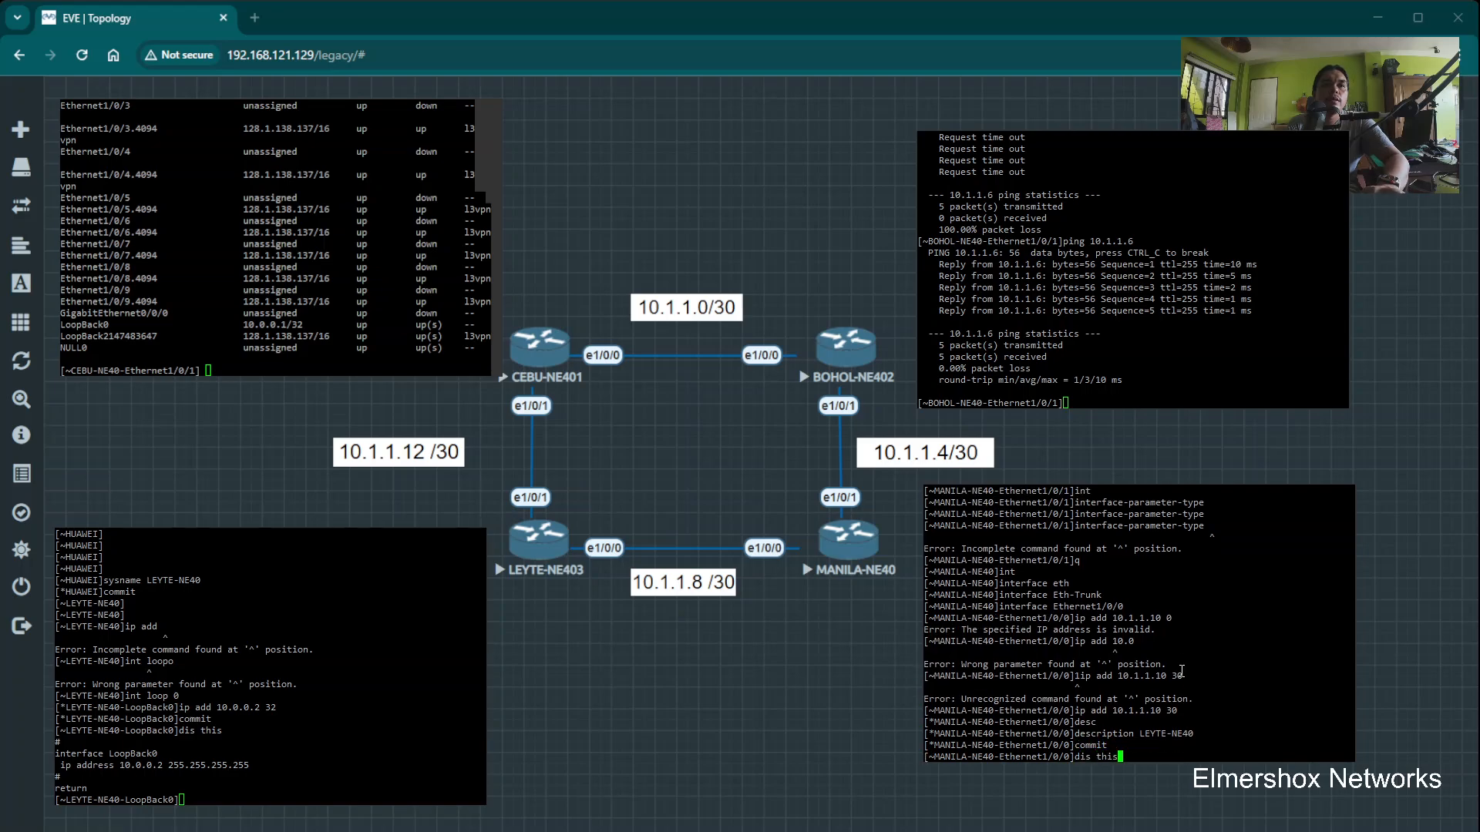
key(Return)
key(Return)
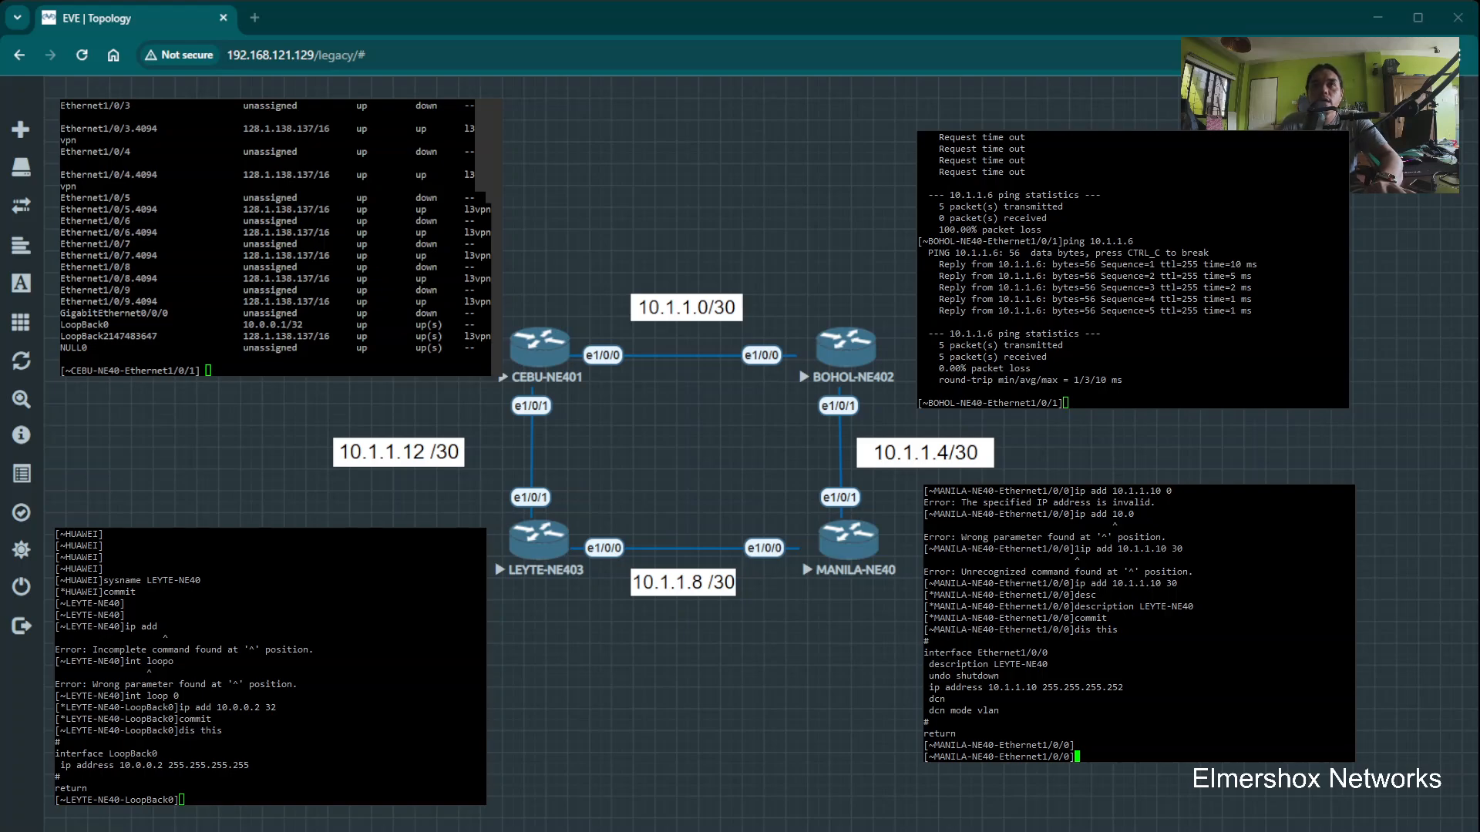
On LEYTE-NE40, leave the LoopBack0 configuration and enter the configuration of the Ethernet 1/0/1 interface
click(336, 700)
text(q)
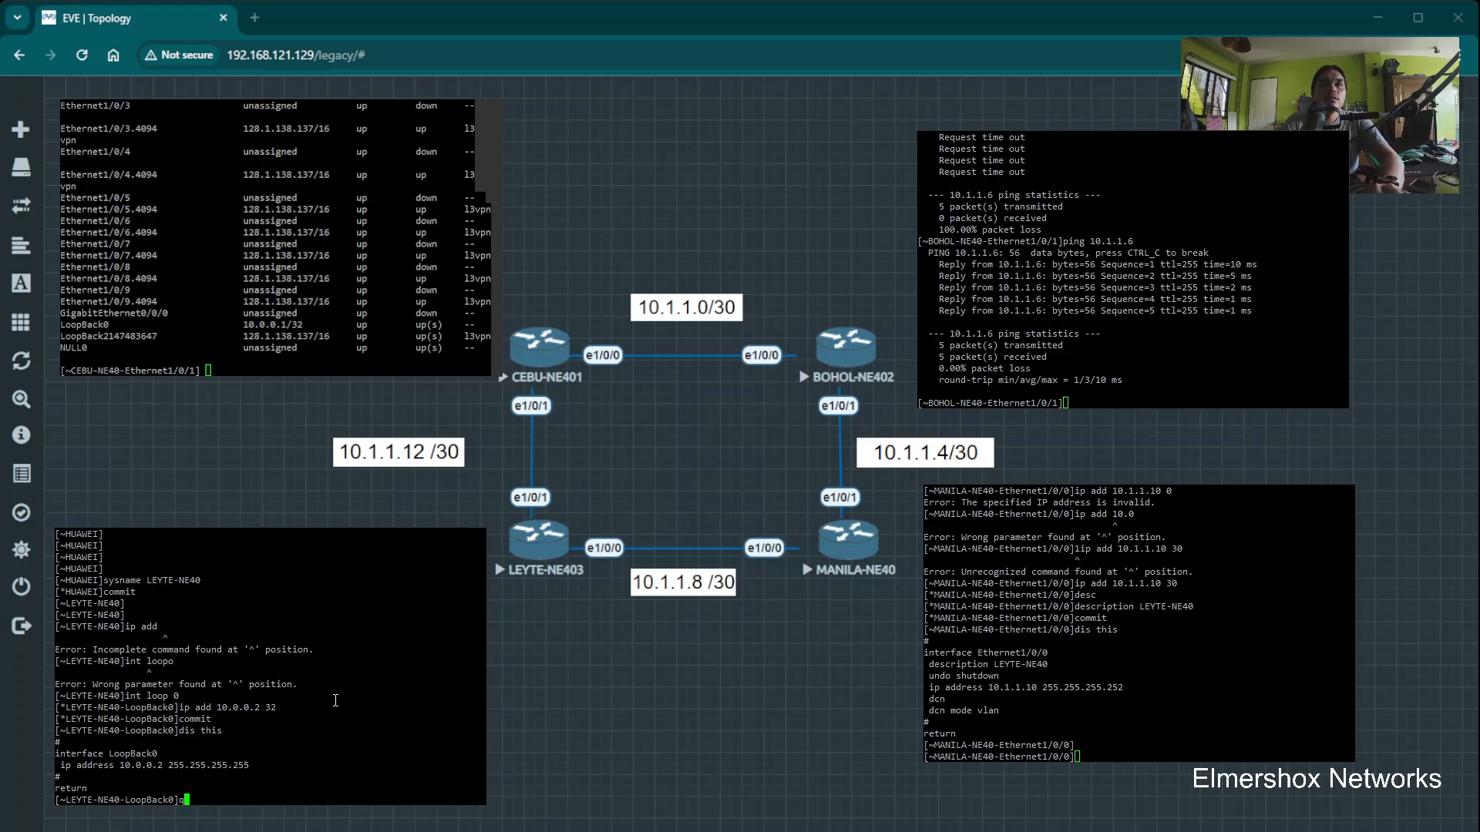
key(Return)
text(interfac)
key(Tab)
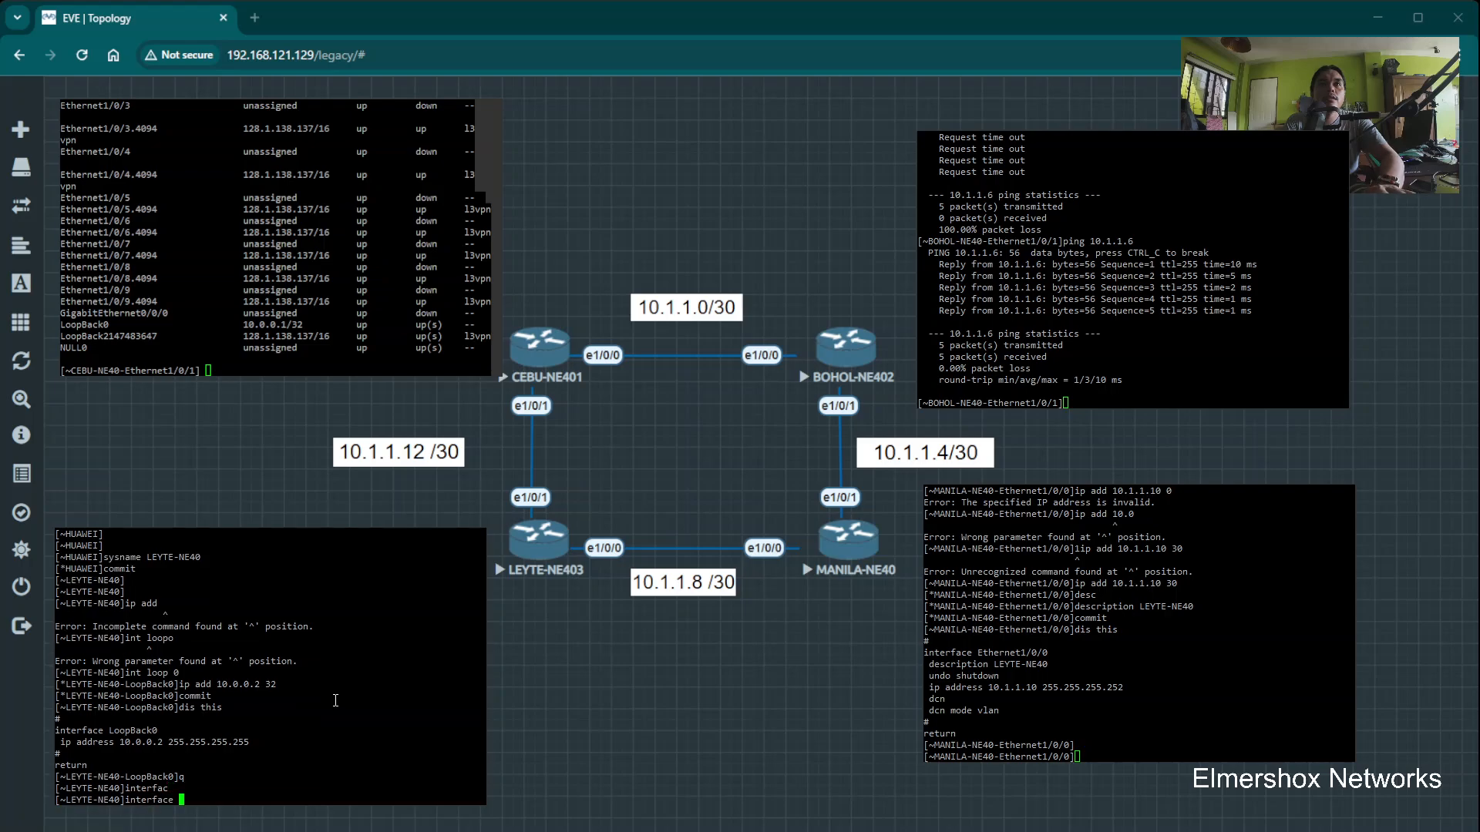
text(Ether)
text(n)
key(Tab)
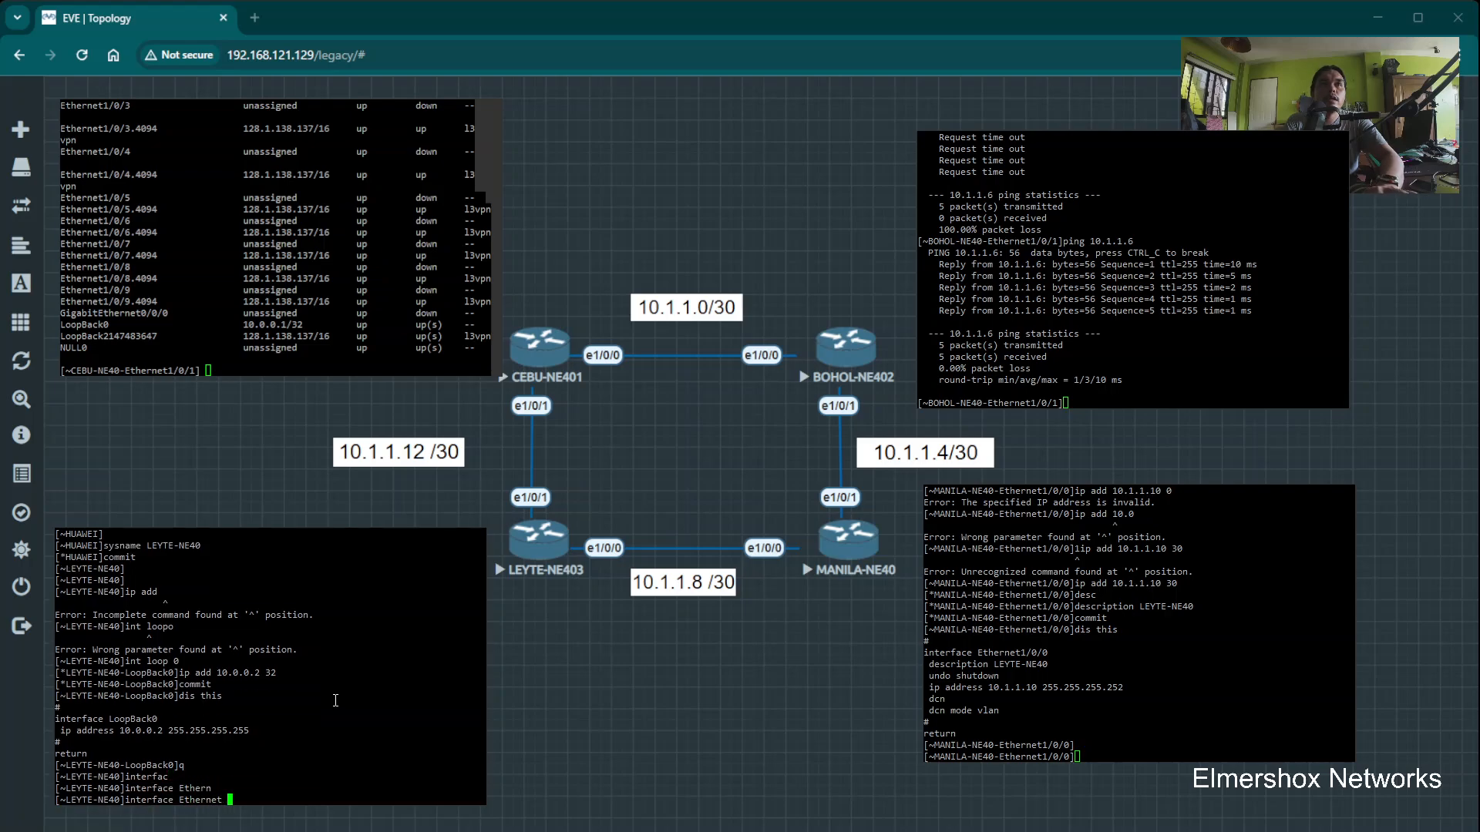
text(1/0/1)
key(Return)
Assign IP address 10.1.1.14 with mask length 30 to LEYTE-NE40's Ethernet 1/0/1 interface
text(ip add )
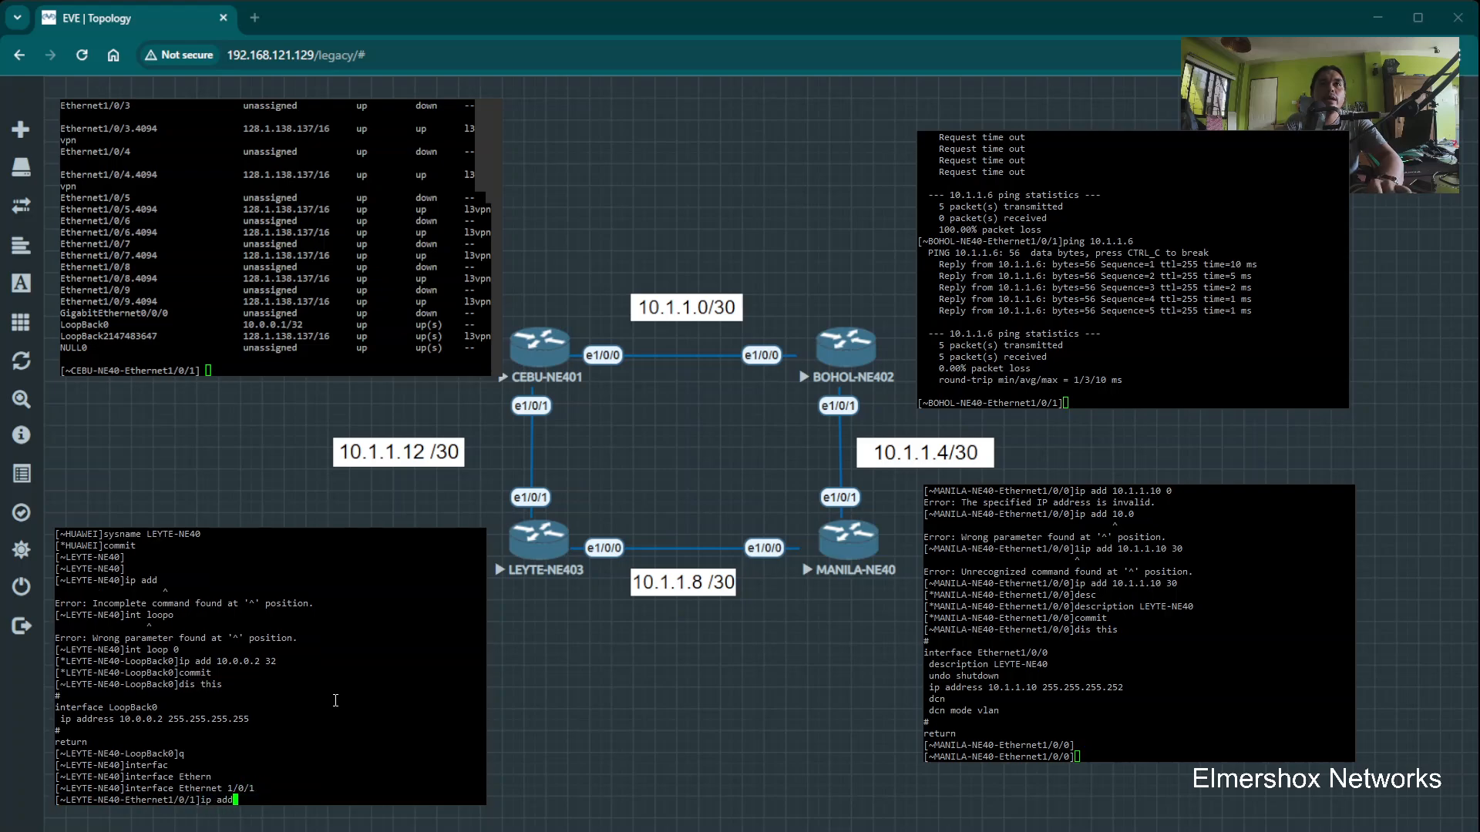
text(10)
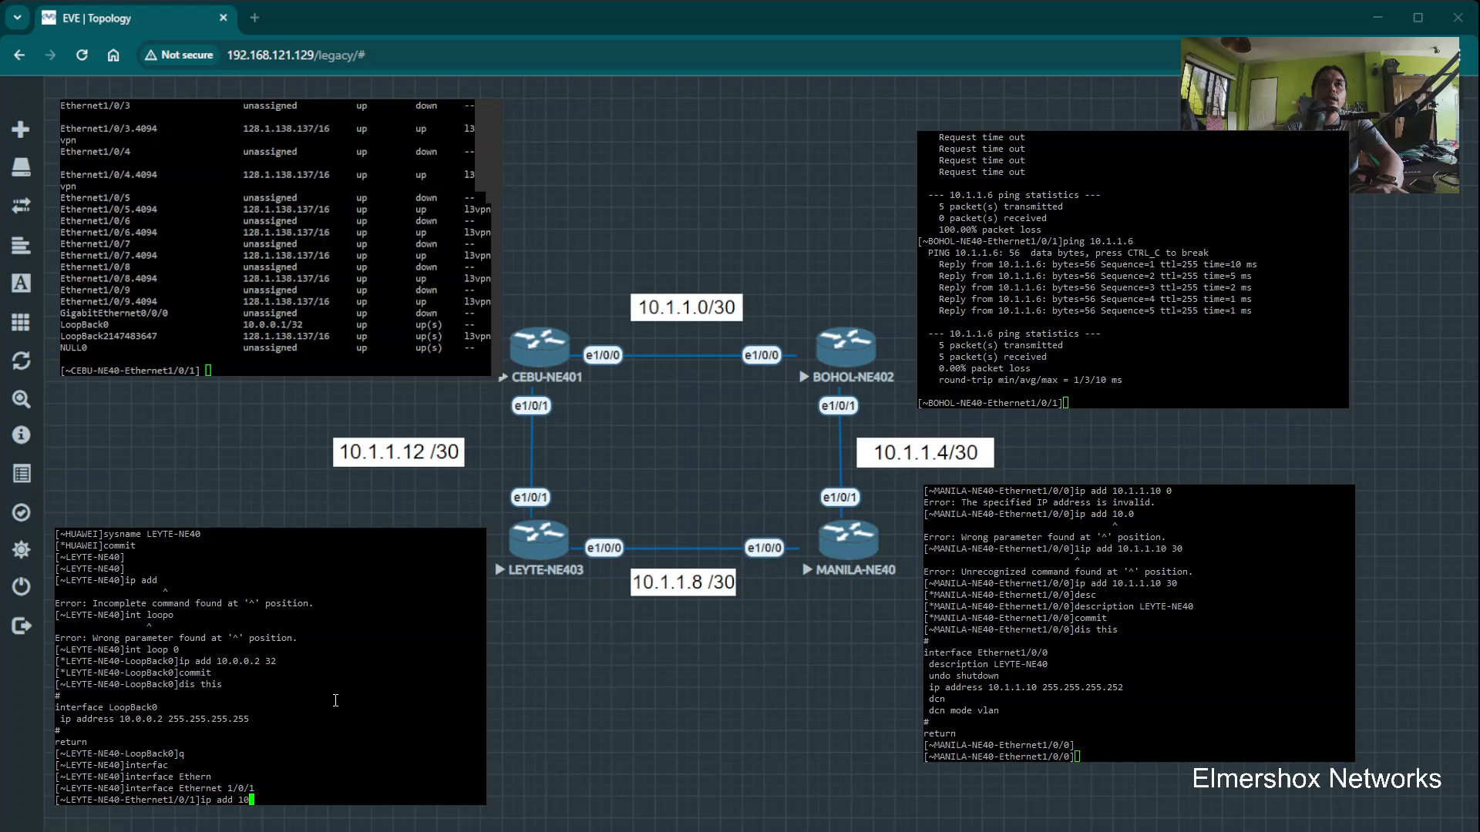
text(.1.1.14 30)
key(Return)
text(c)
key(Return)
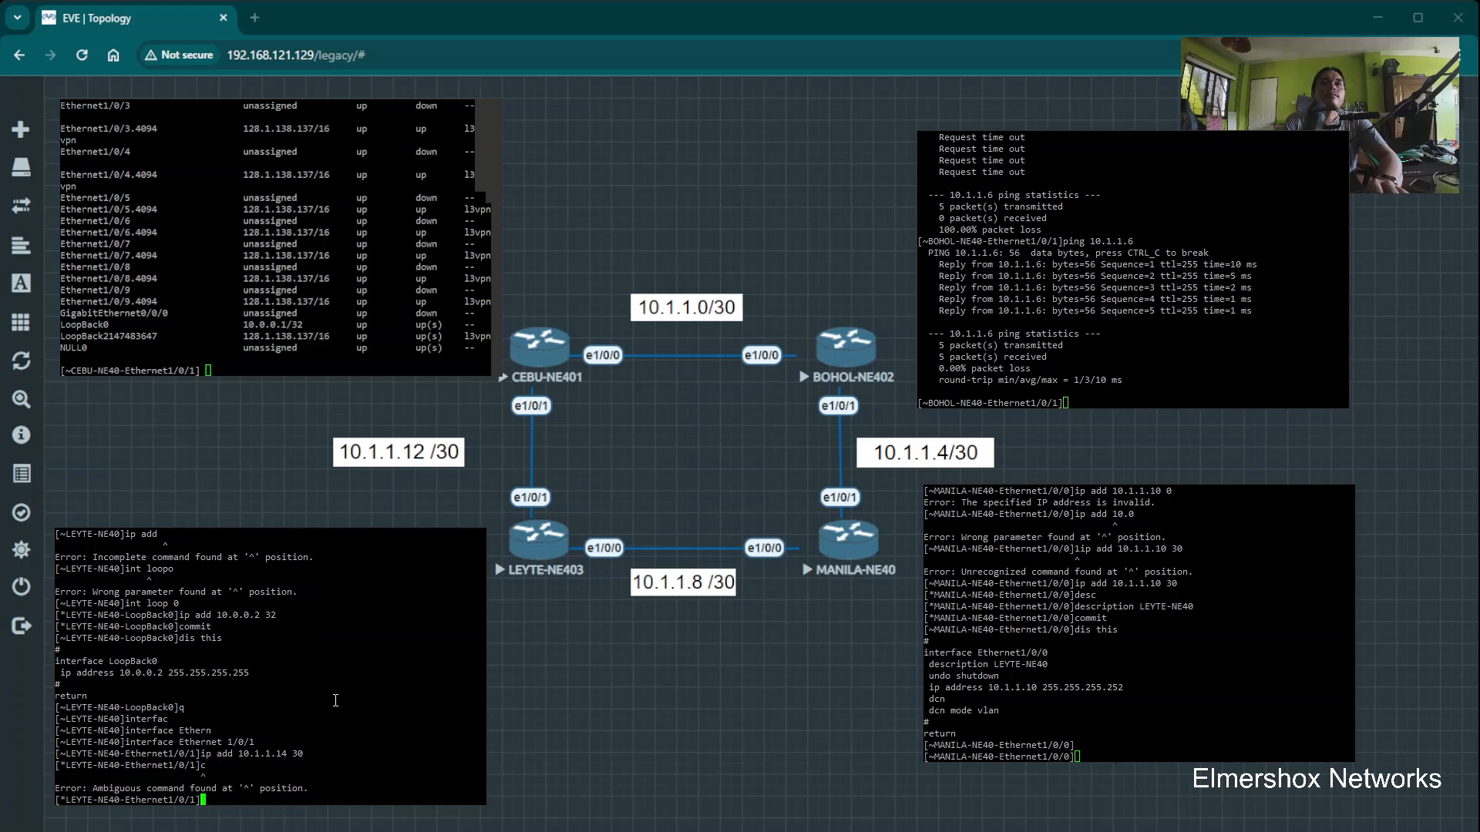
Set the description of LEYTE-NE40's Ethernet 1/0/1 interface to "CEBU-NE40" and commit the configuration
text(desc)
key(Tab)
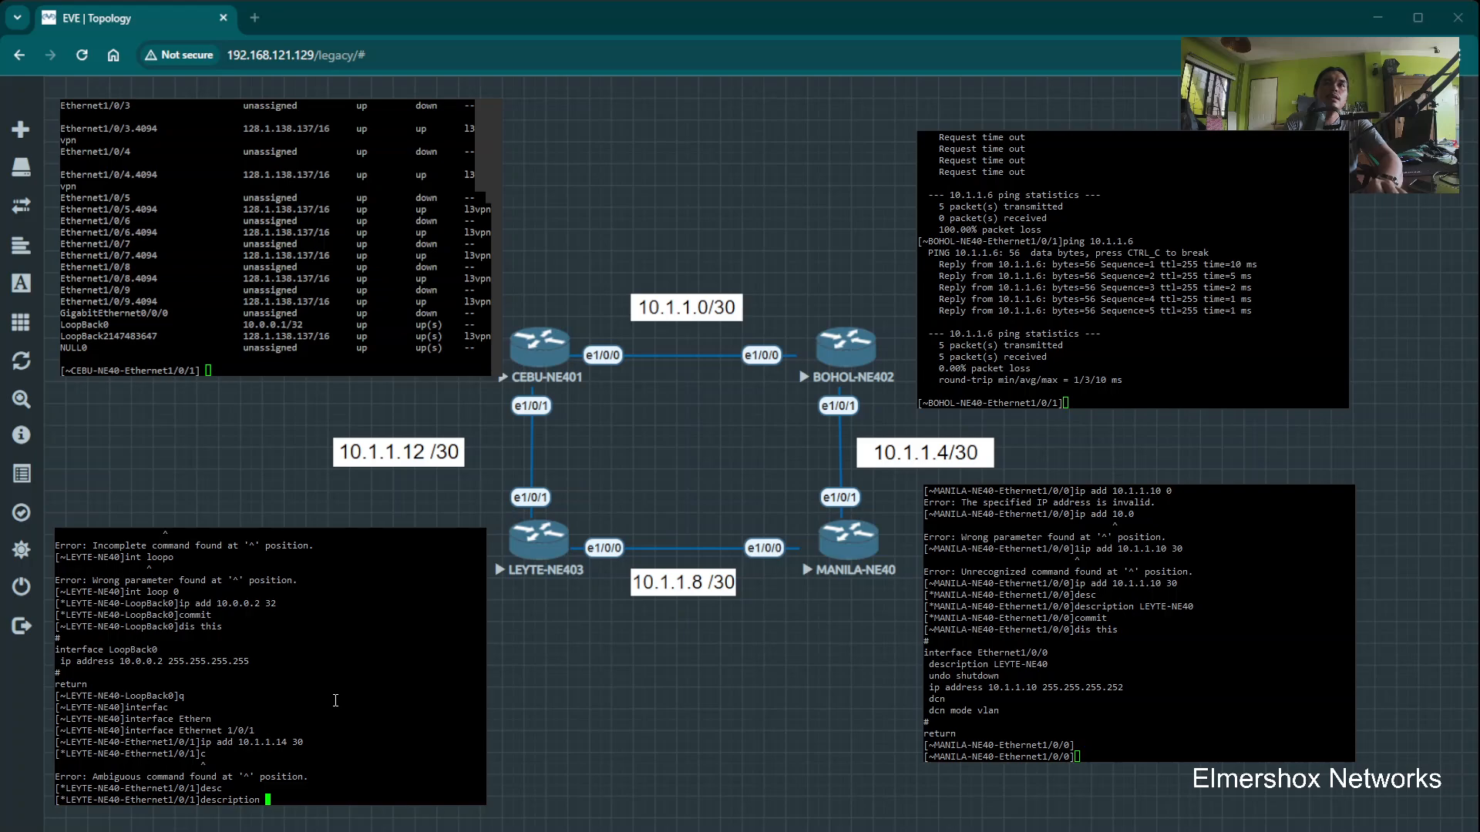
text(CEBU-NE40)
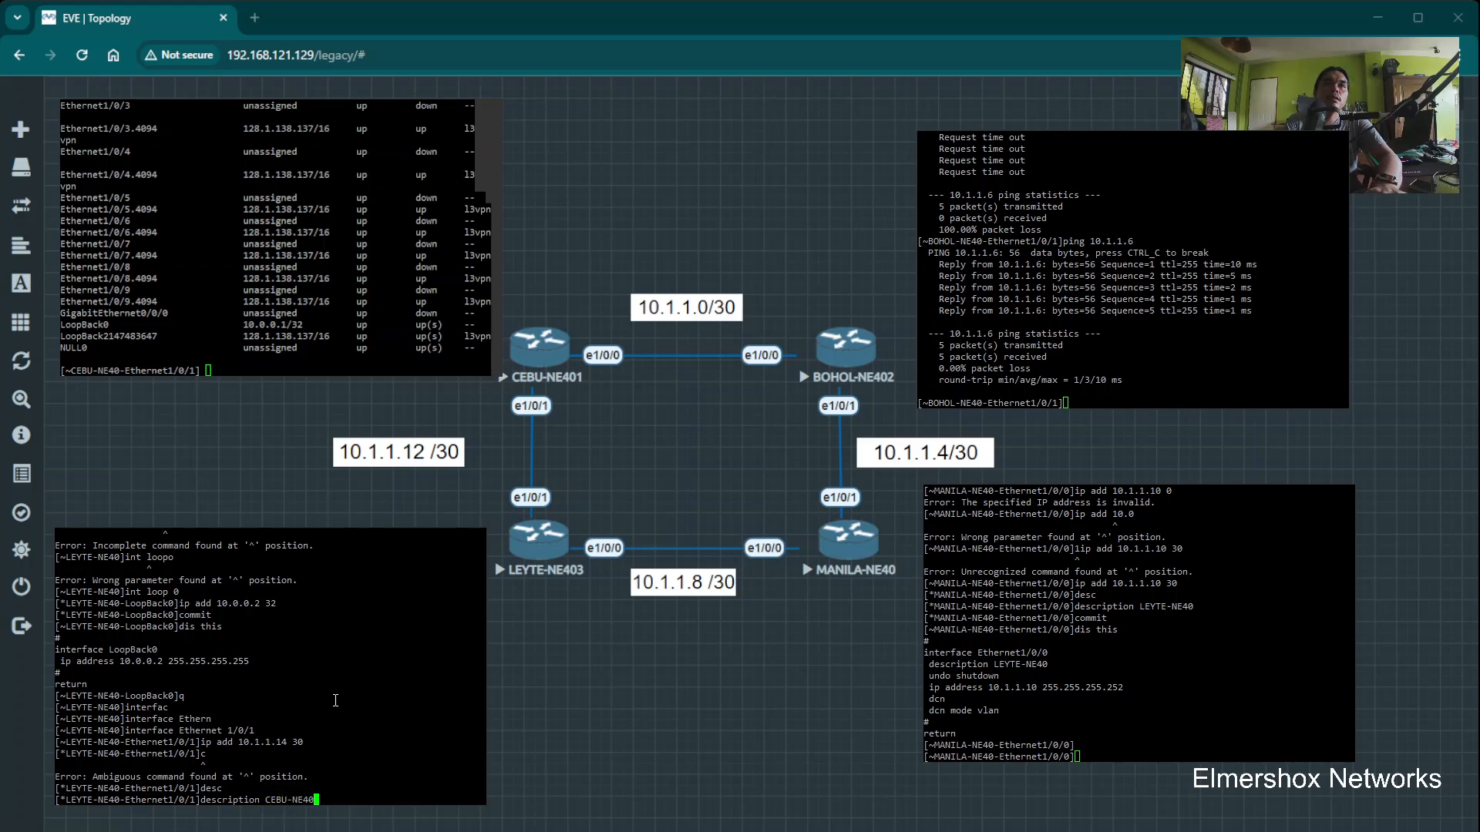
key(Return)
text(commit)
key(Return)
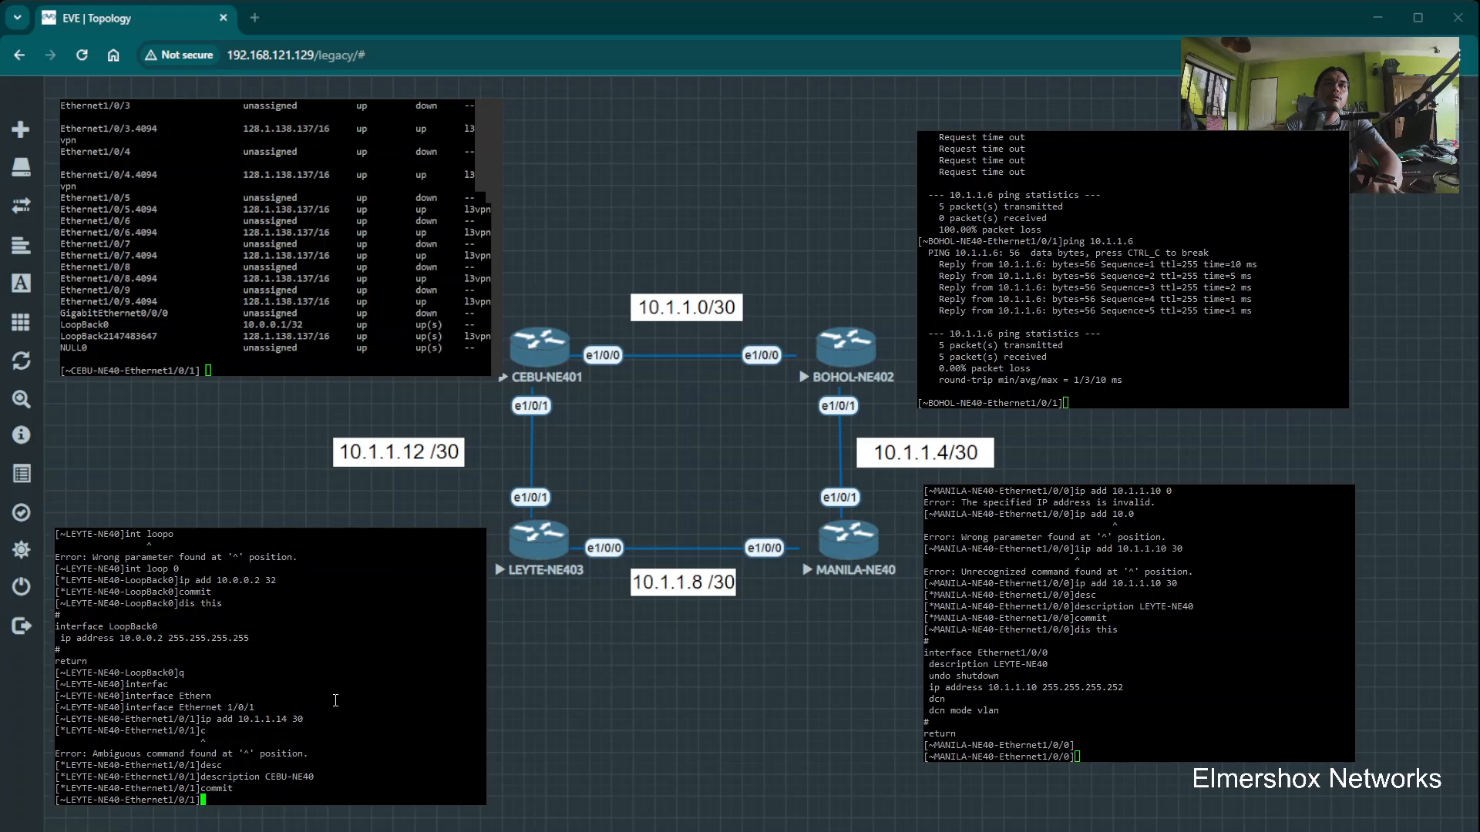
Ping 10.1.1.13 from LEYTE-NE40 to test the link to CEBU-NE40
text(ping 10.1..)
key(Return)
text(ping )
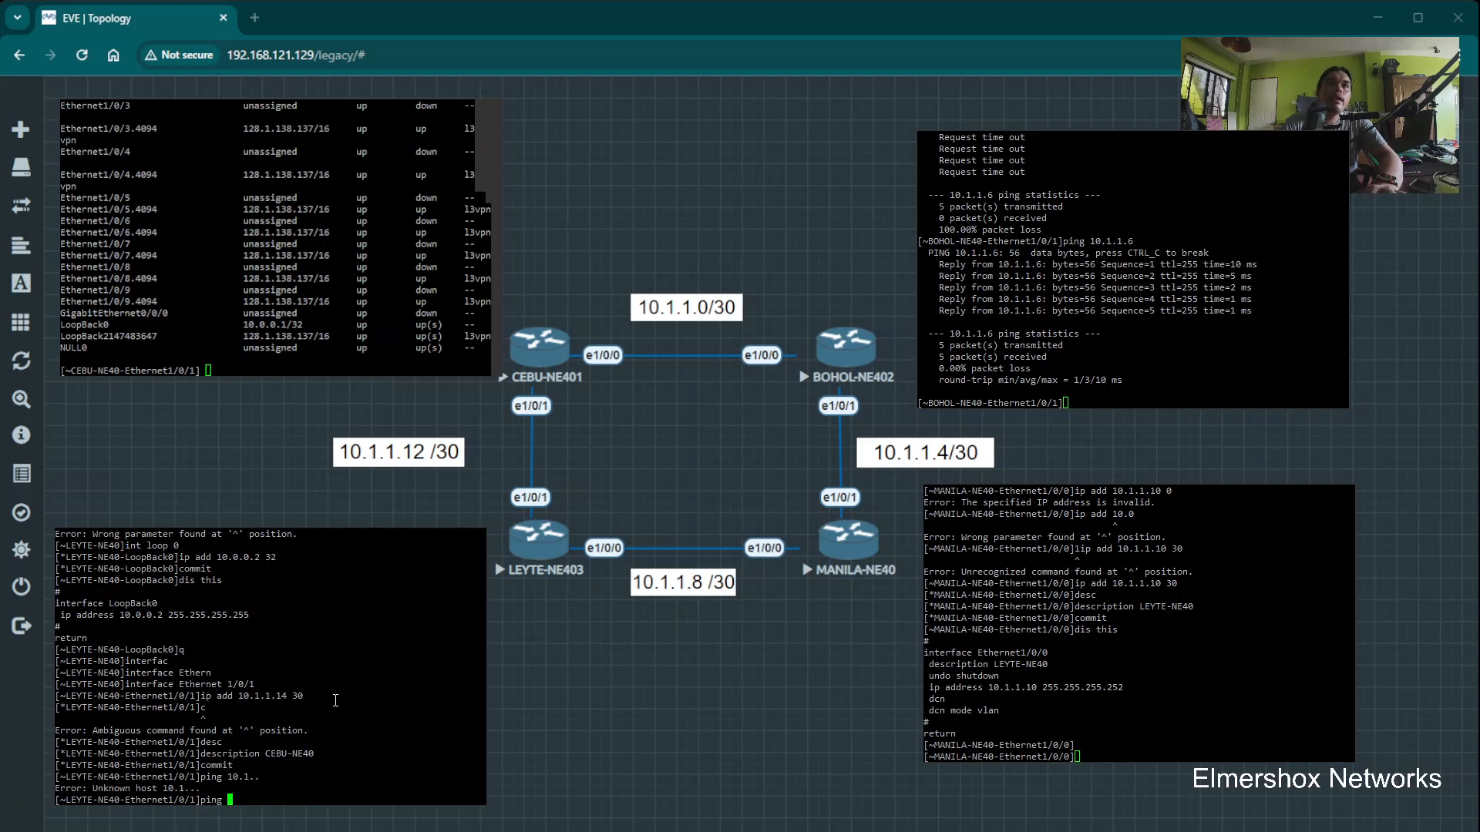
text(10.1.1.13)
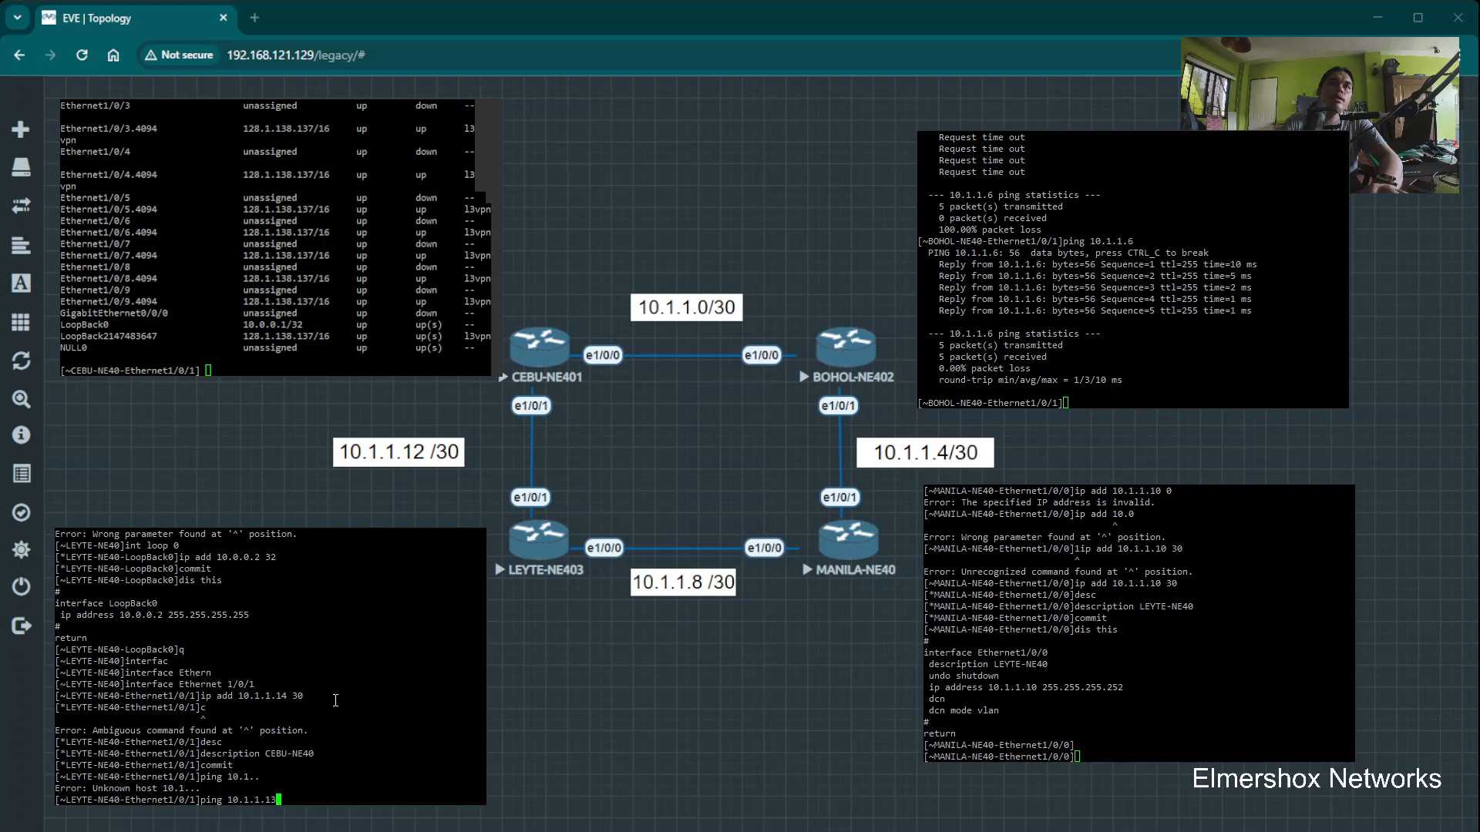
key(Return)
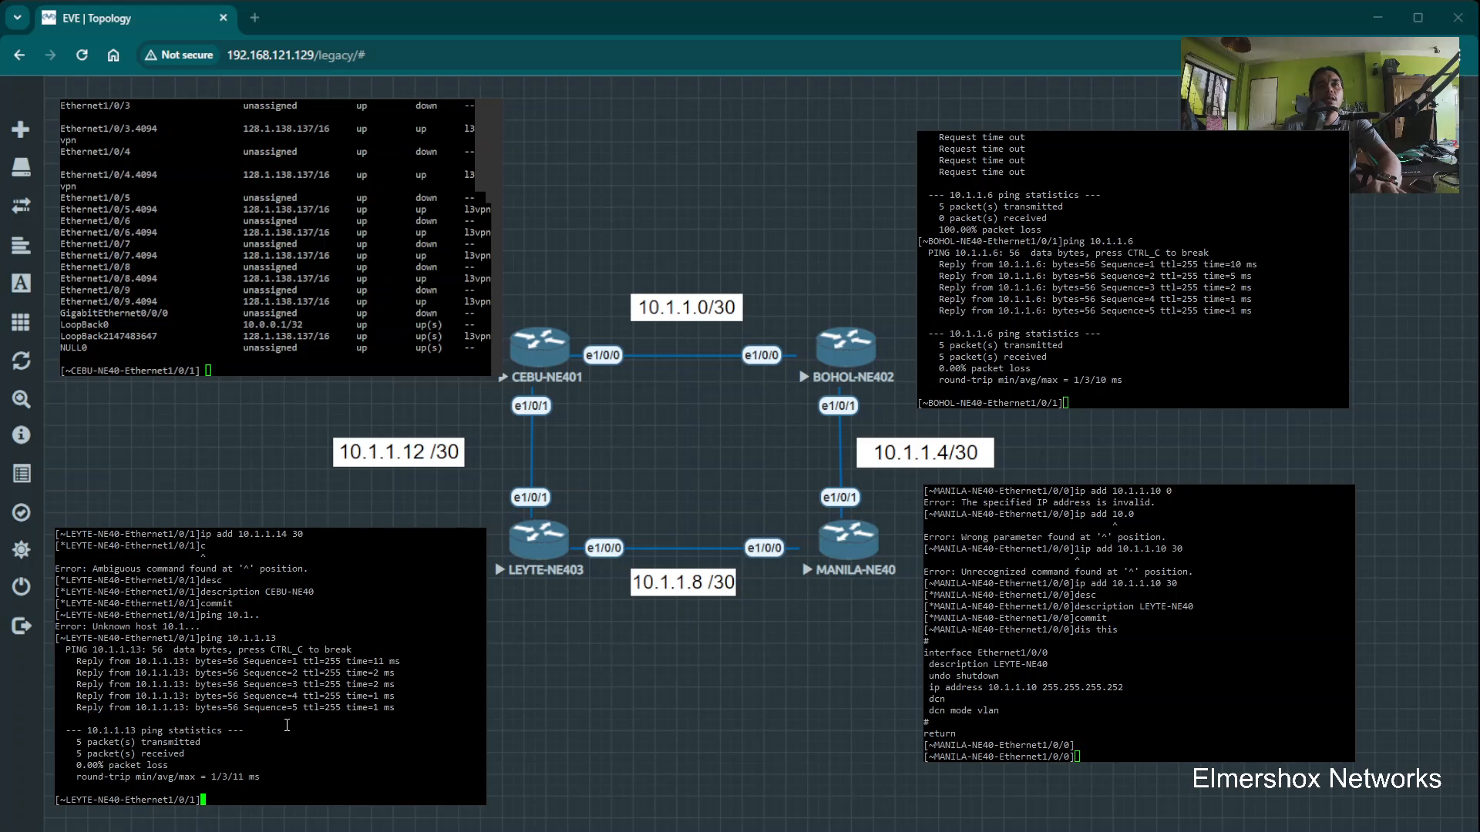
text(int )
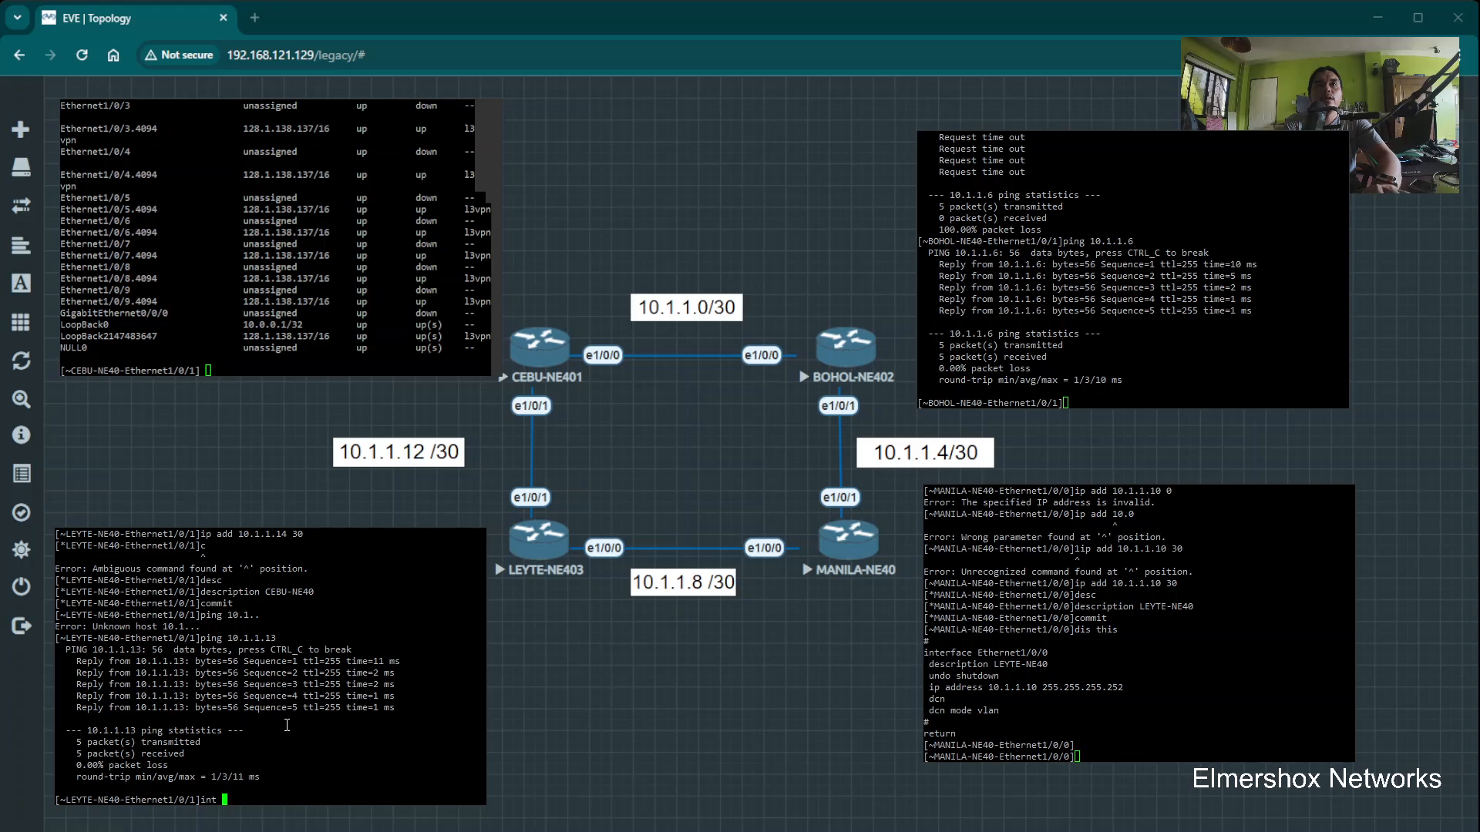
text(ethernet 1/.)
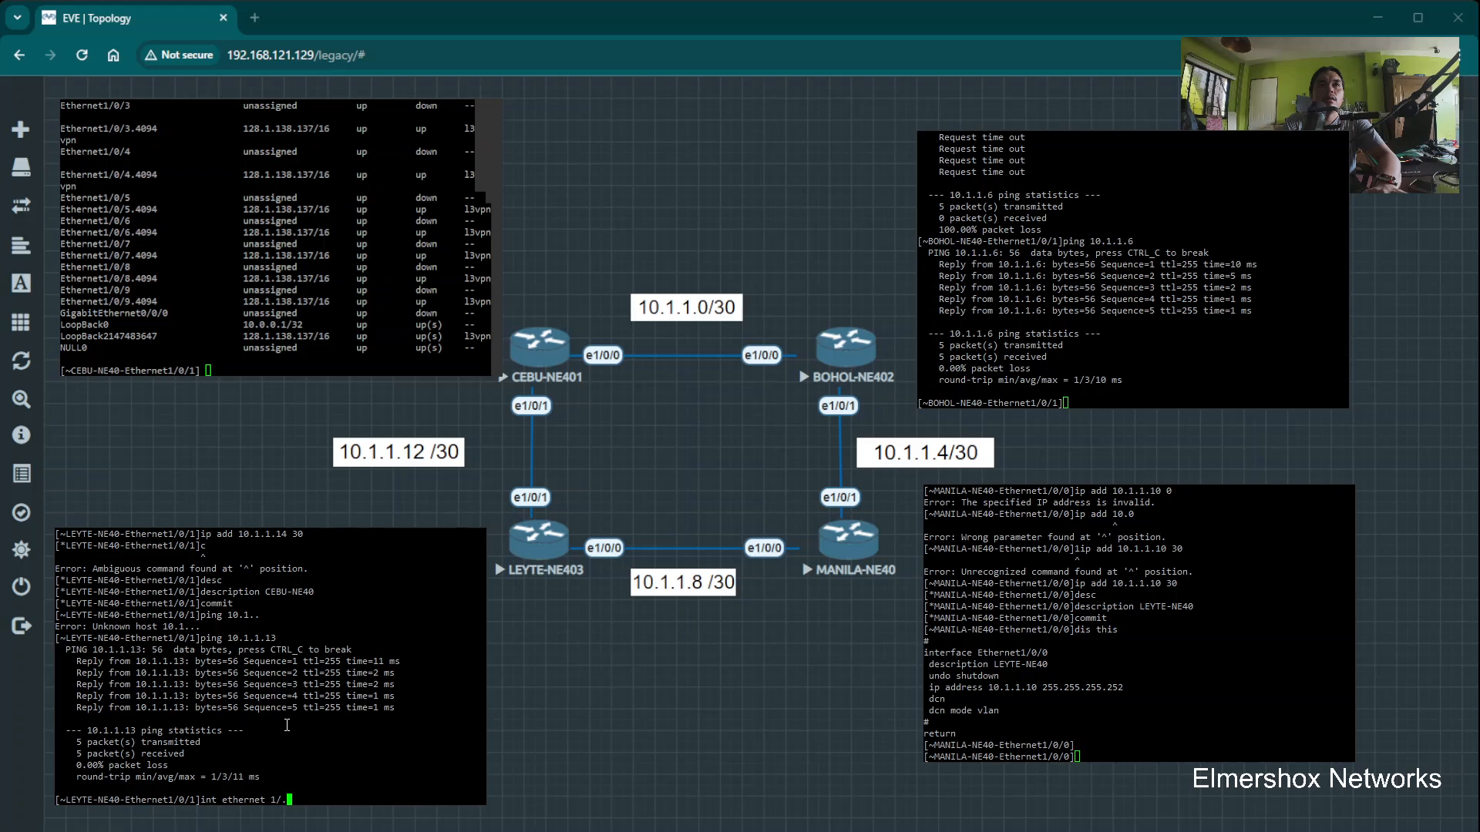
key(Return)
text(int)
key(Tab)
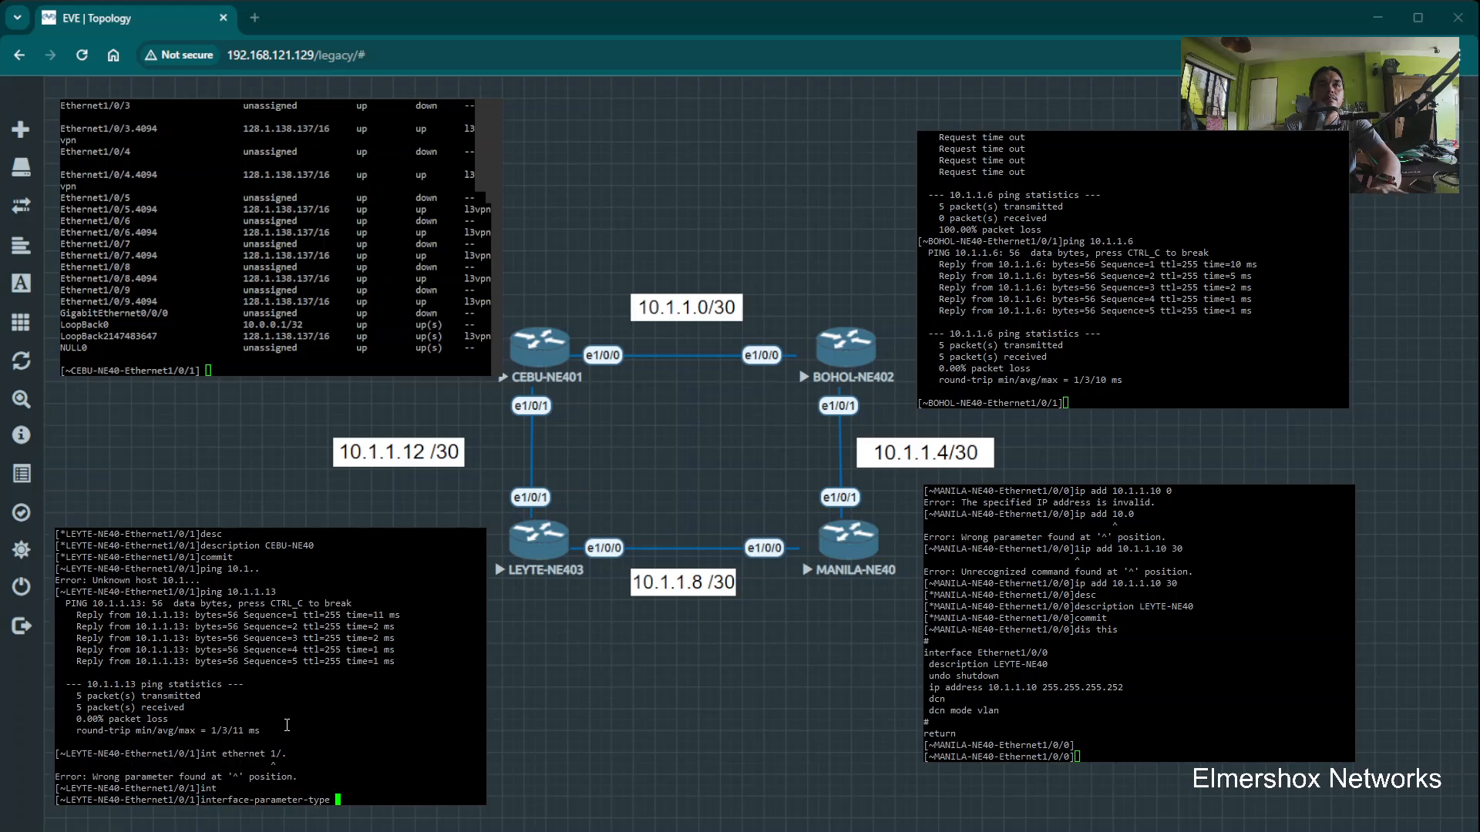
key(Tab)
key(Return)
On LEYTE-NE40, leave the Ethernet 1/0/1 configuration, enter that of Ethernet 1/0/0 and display its current configuration
text(q)
key(Return)
text(int)
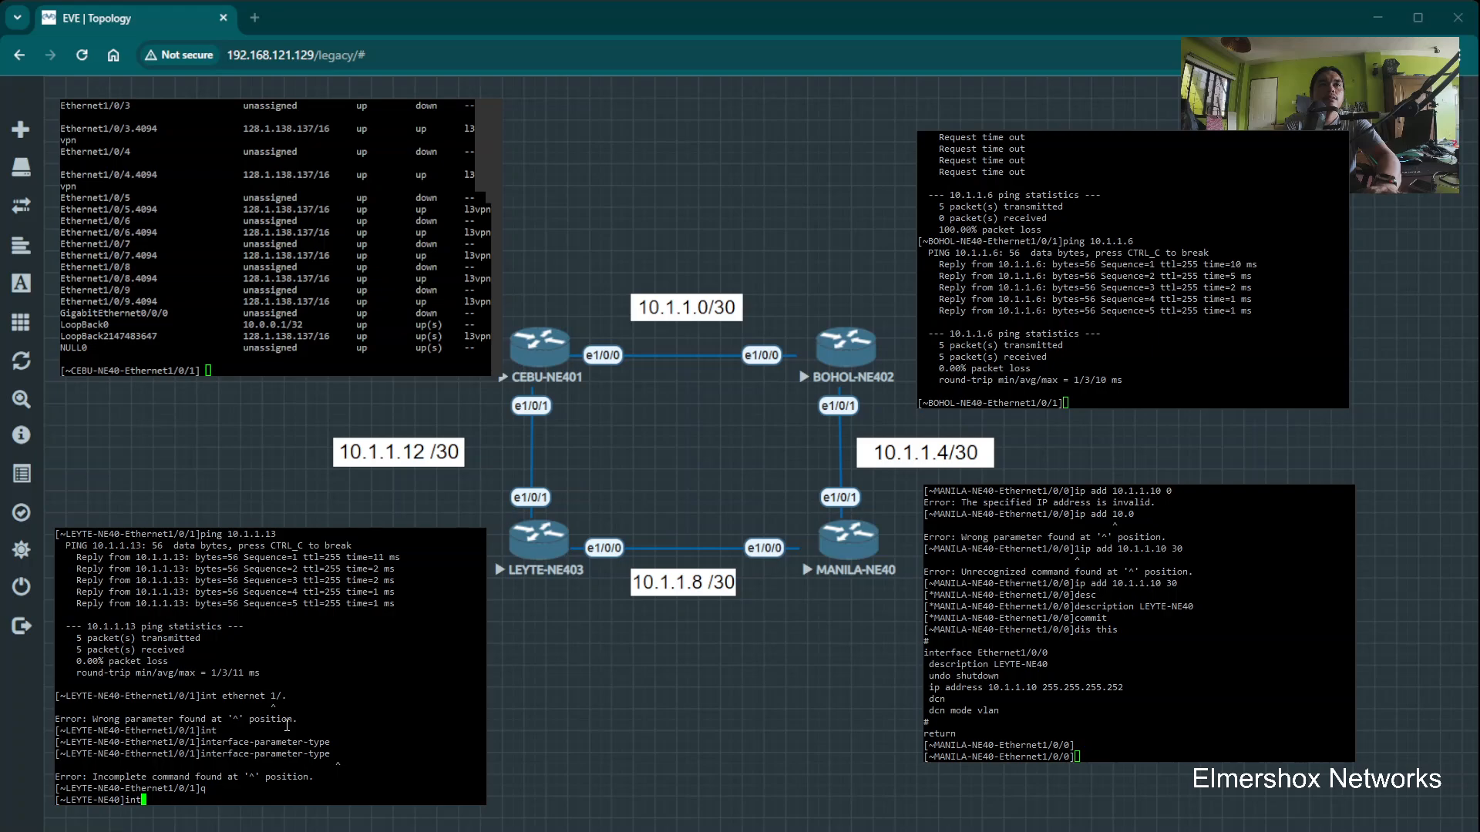
text(erface eth)
key(Tab)
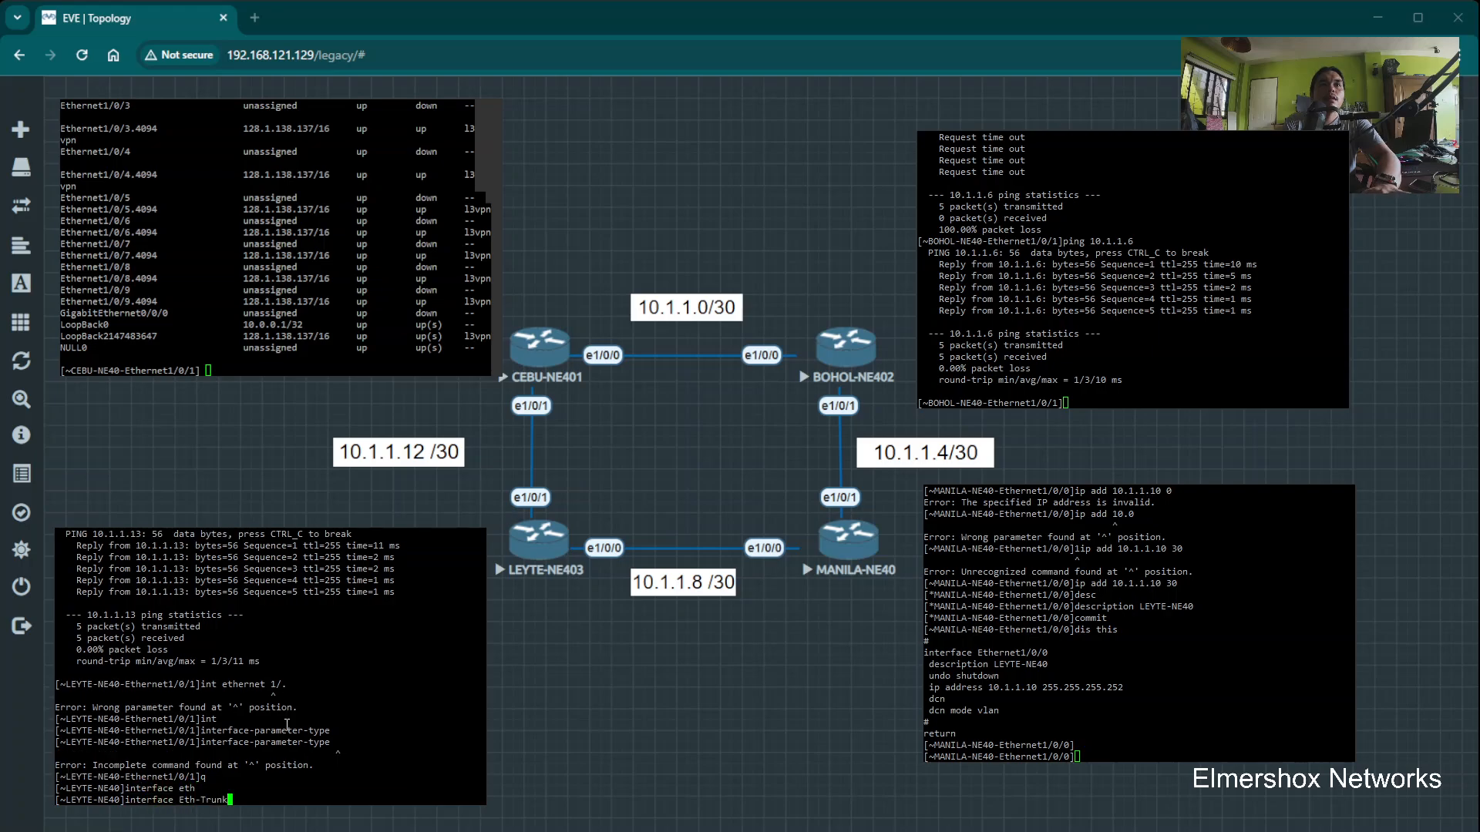
key(Tab)
text(1/0/0)
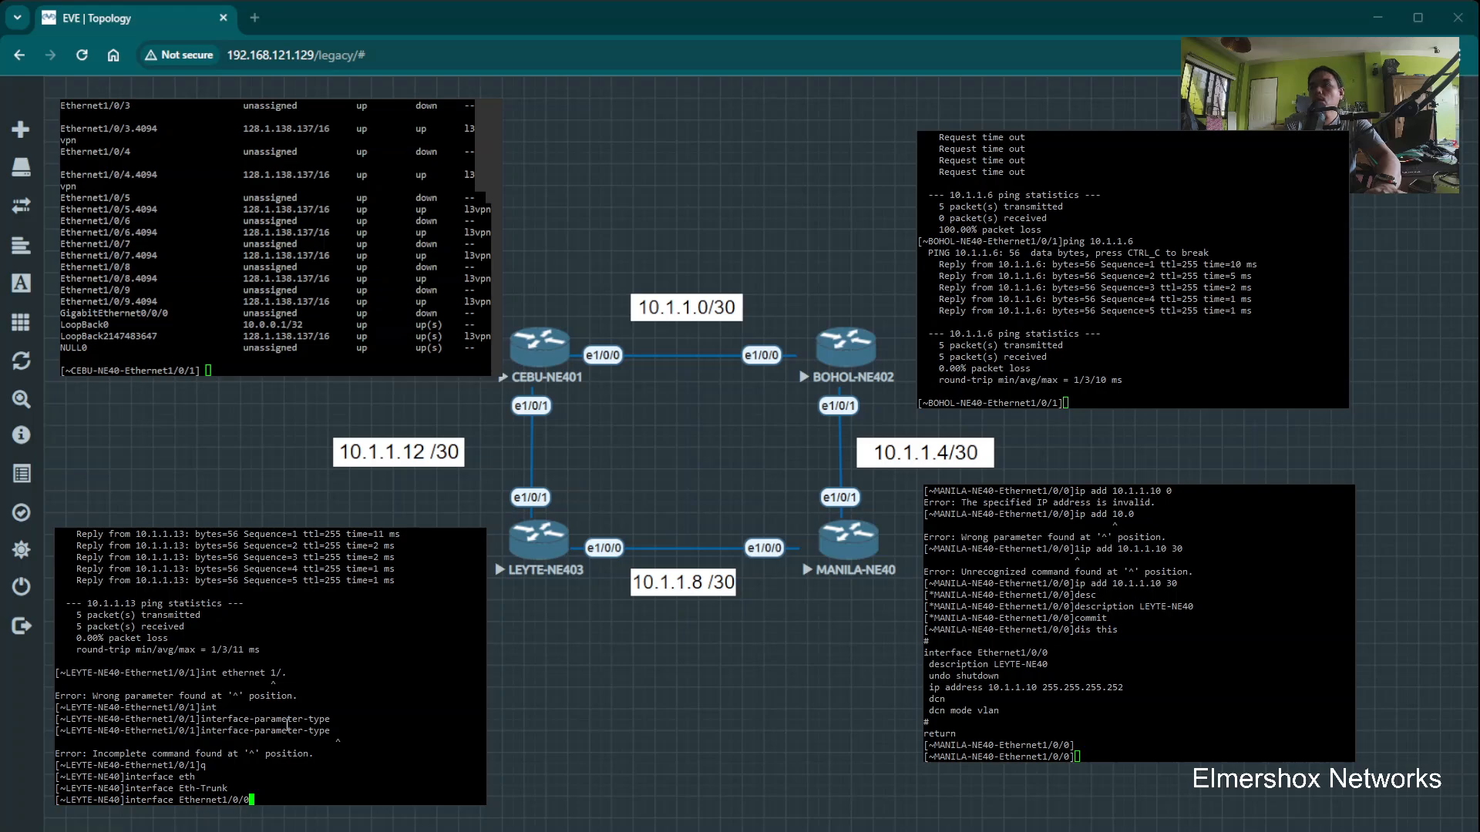
key(Return)
text(dis this)
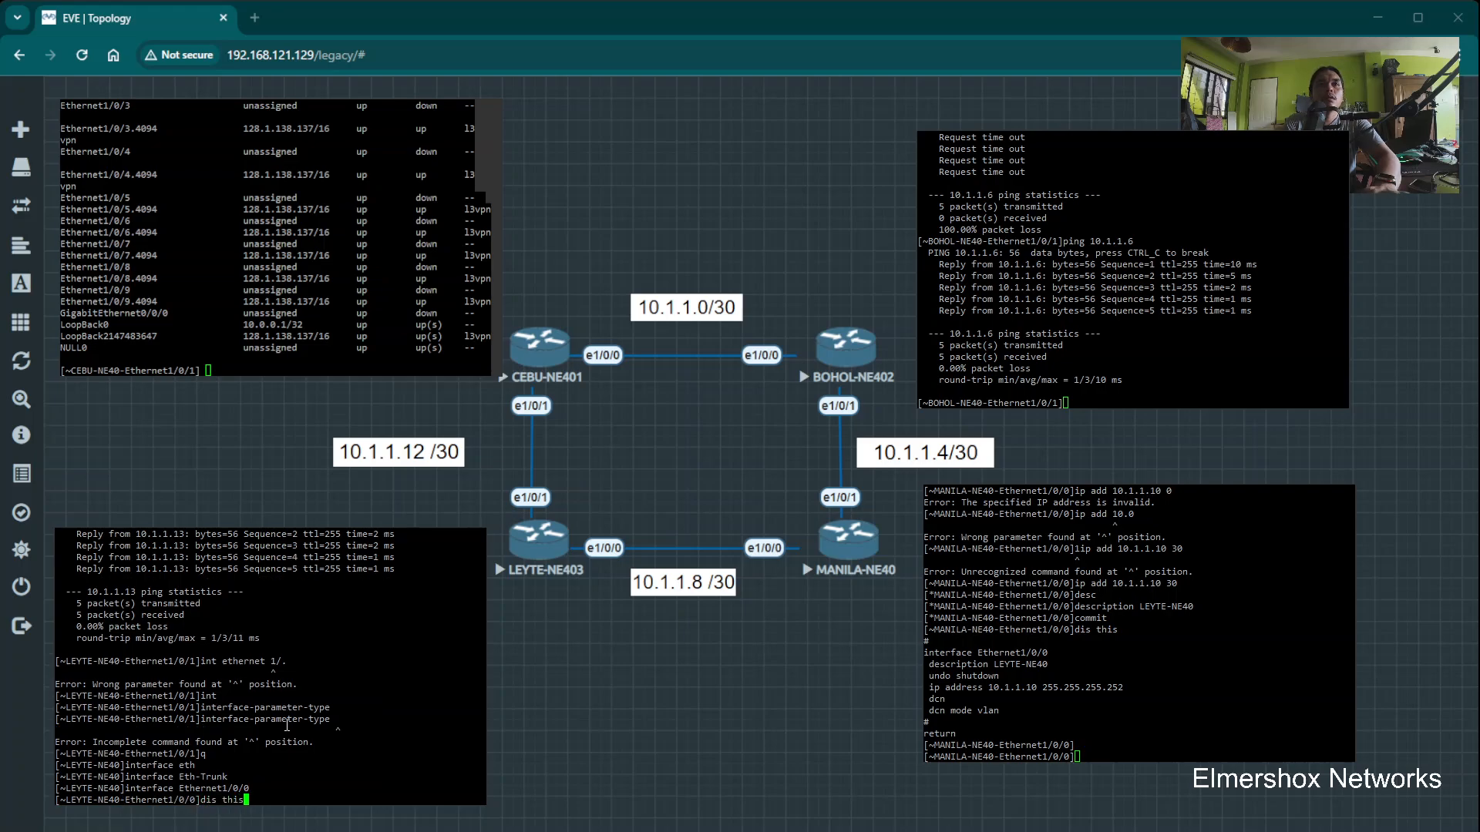
key(Return)
Set the description of LEYTE-NE40's Ethernet 1/0/0 interface to "MANILA-NE40"
text(desc)
key(Tab)
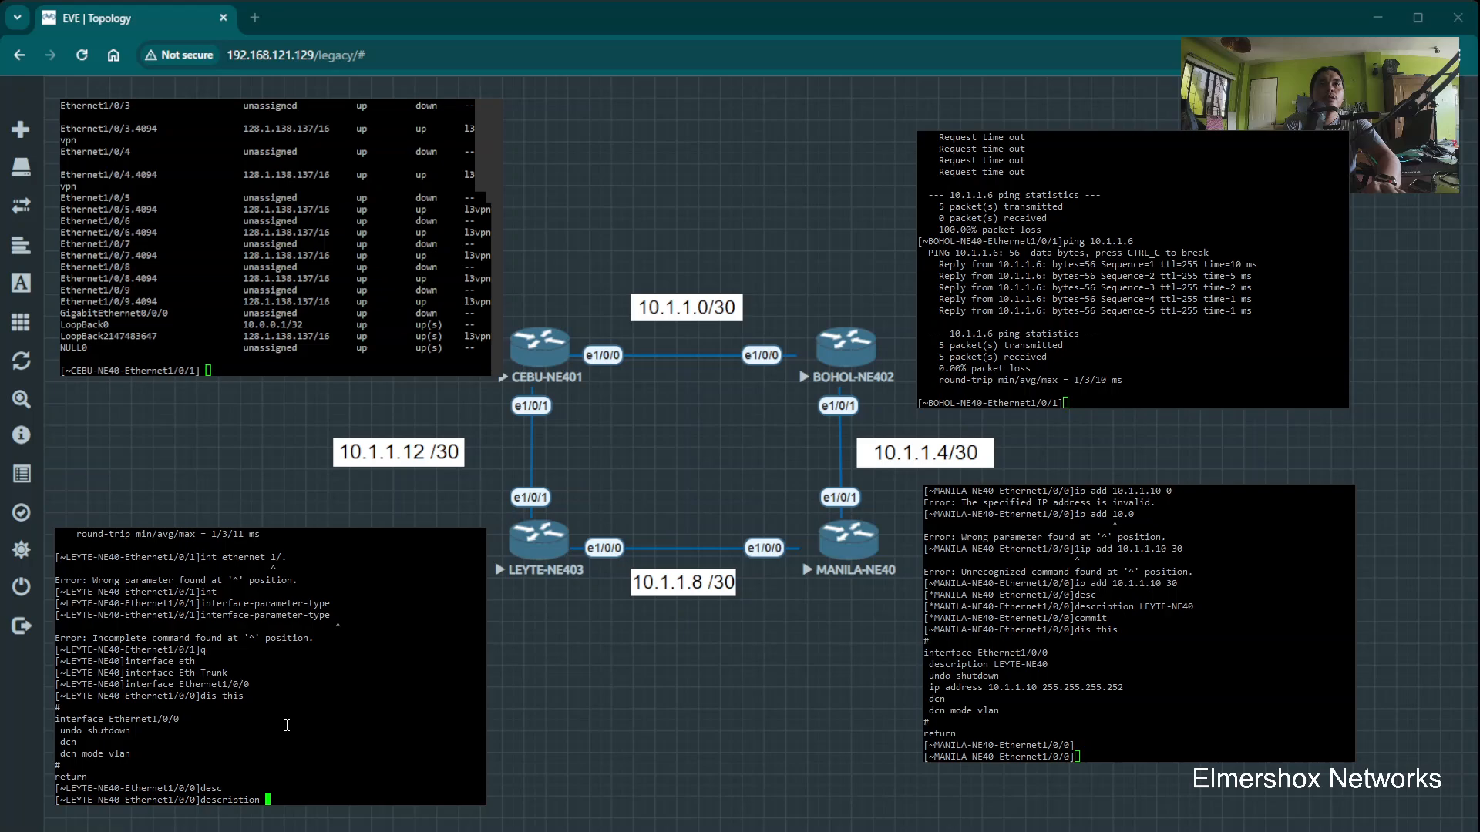
text(MANILA-NE40)
key(Return)
Assign IP address 10.1.1.9 with mask length 30 to LEYTE-NE40's Ethernet 1/0/0 interface and commit the configuration
text(ip ad)
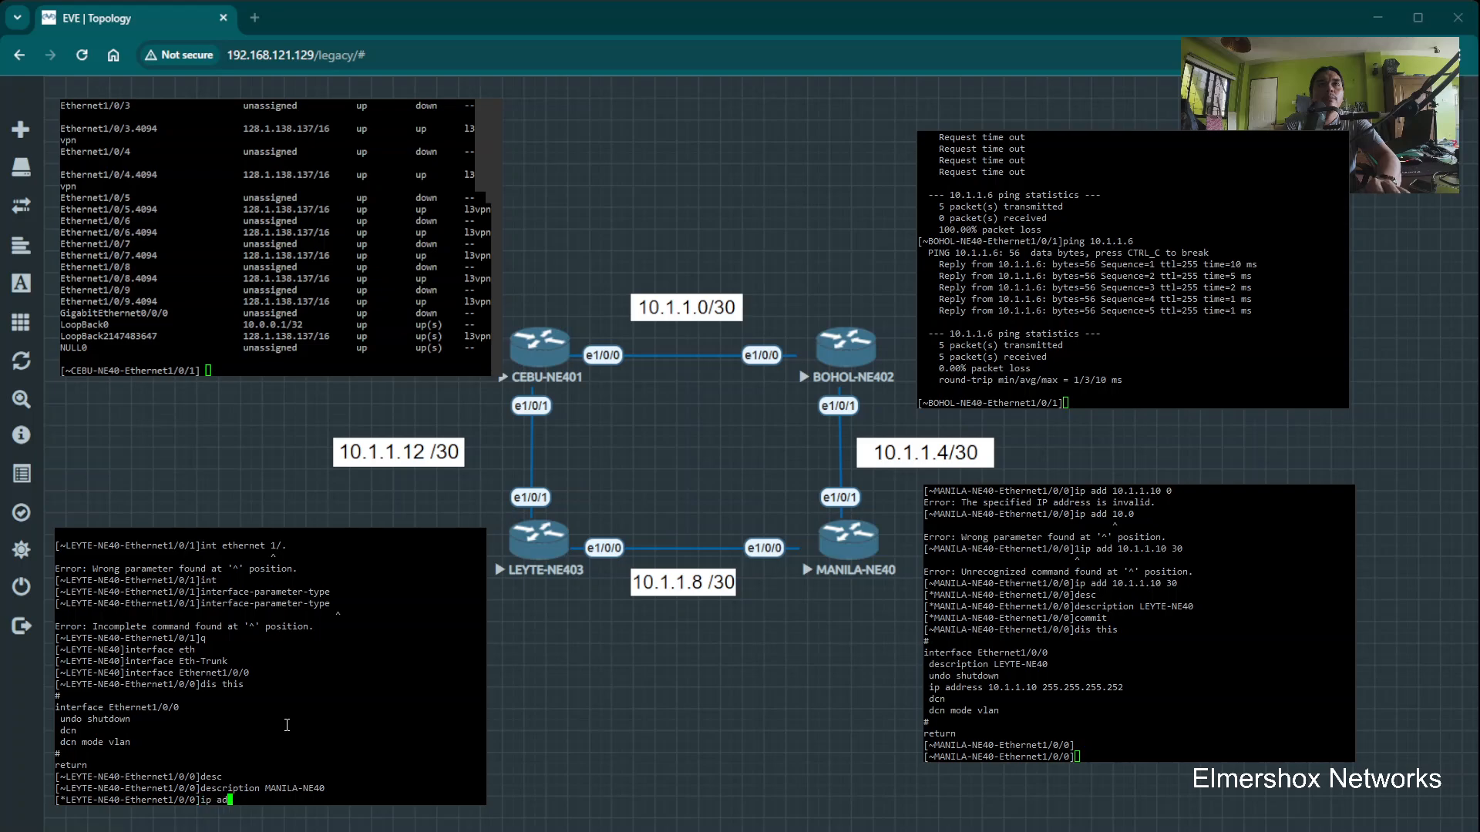
text(d 10.1.1)
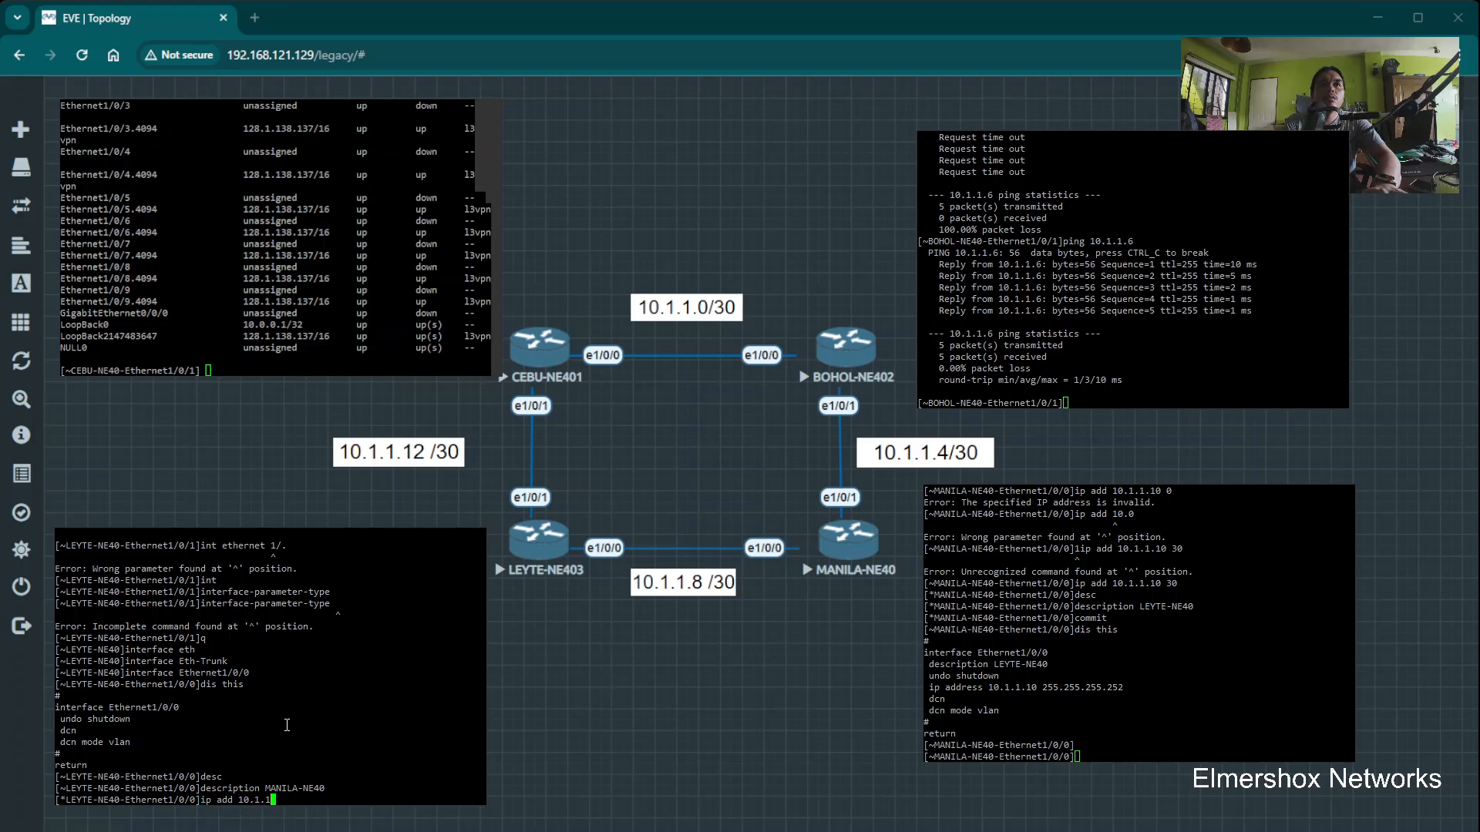
text(.9 30)
key(Return)
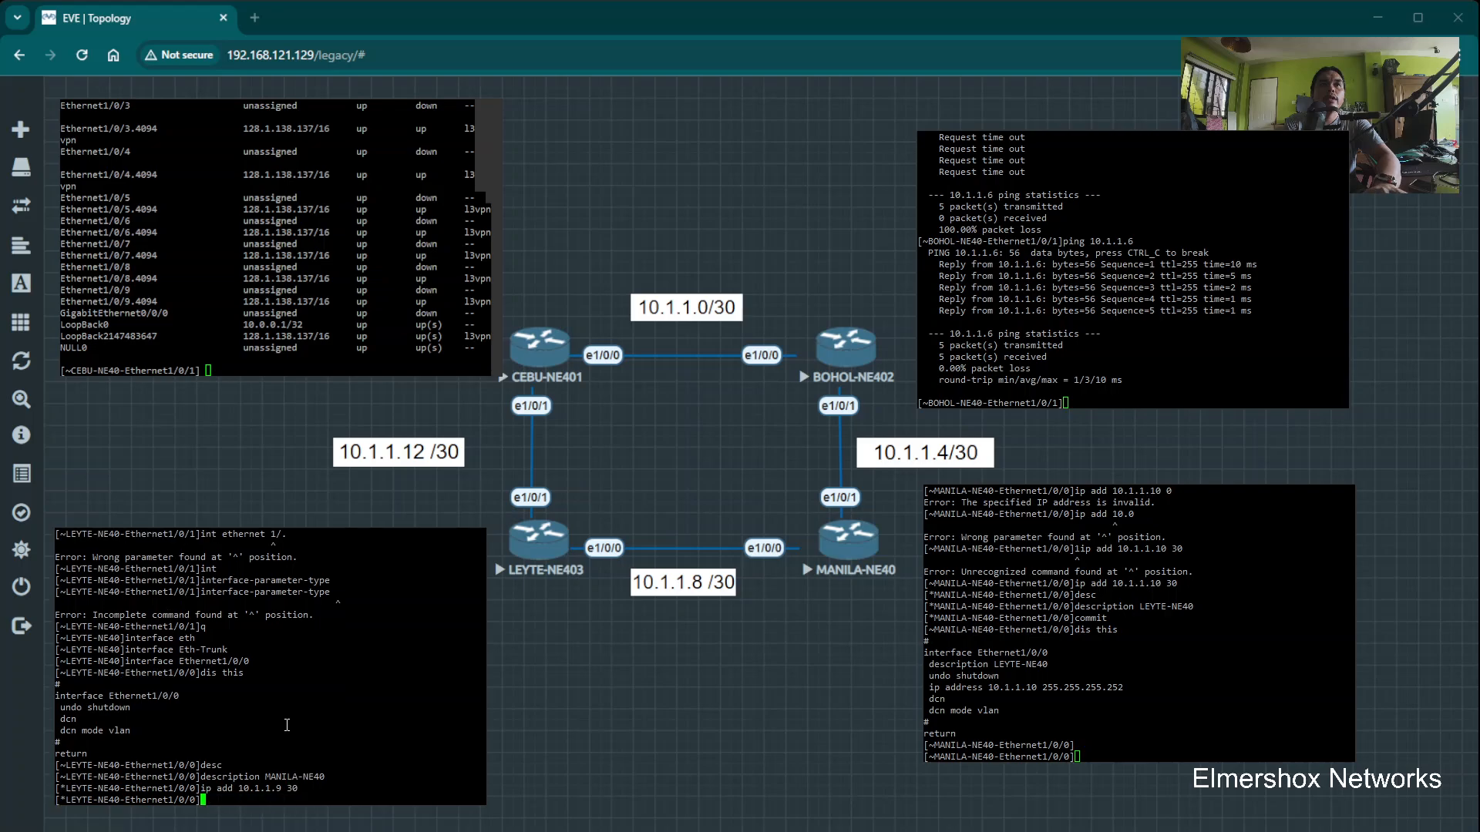
text(commit)
key(Return)
text(commit)
key(Return)
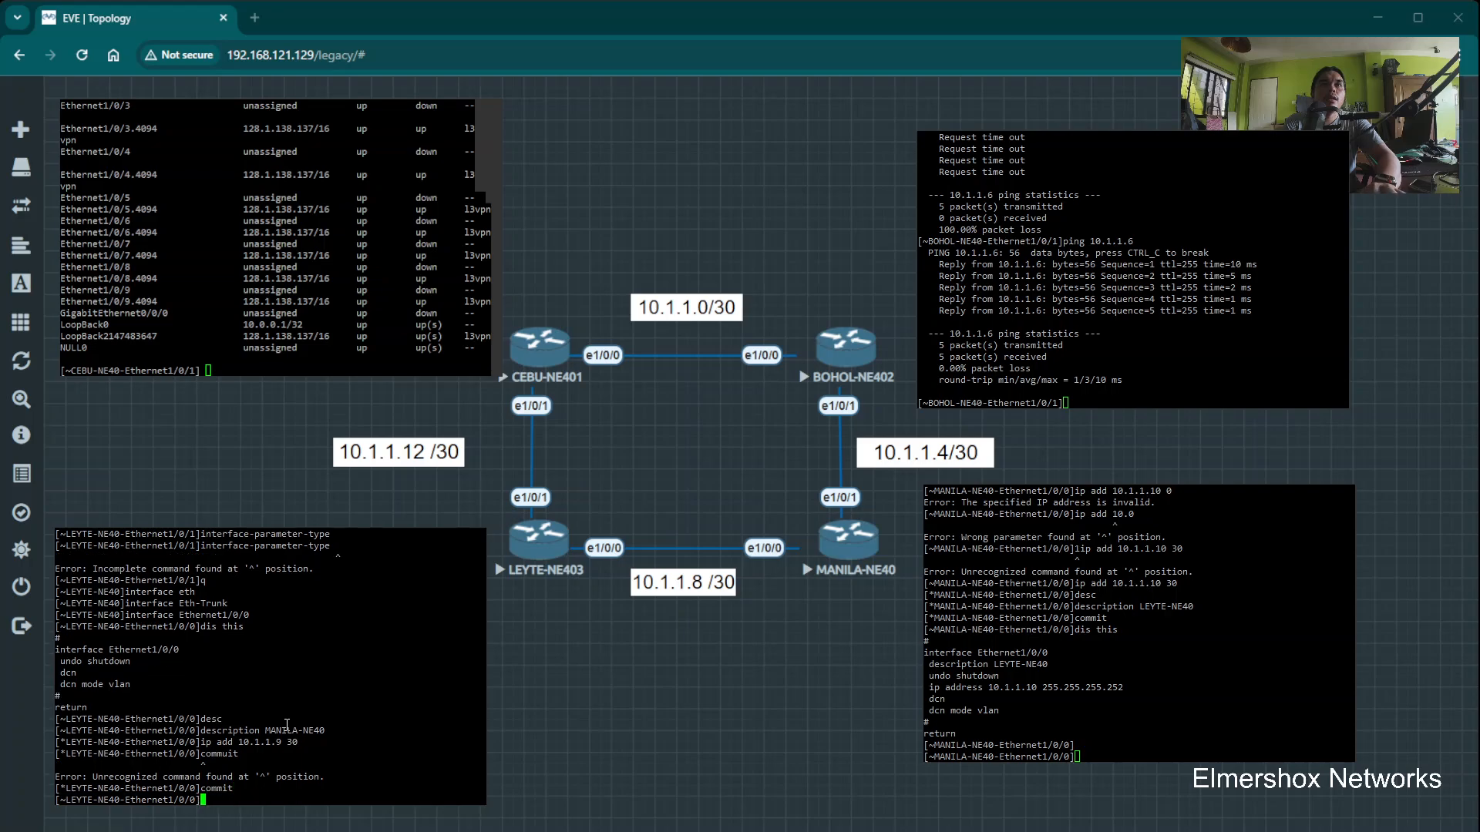
From LEYTE-NE40, ping 10.1.1.10 to test the link to MANILA-NE40 and display LEYTE-NE40's IP routing table
text(ping 10.1.1.10)
key(Return)
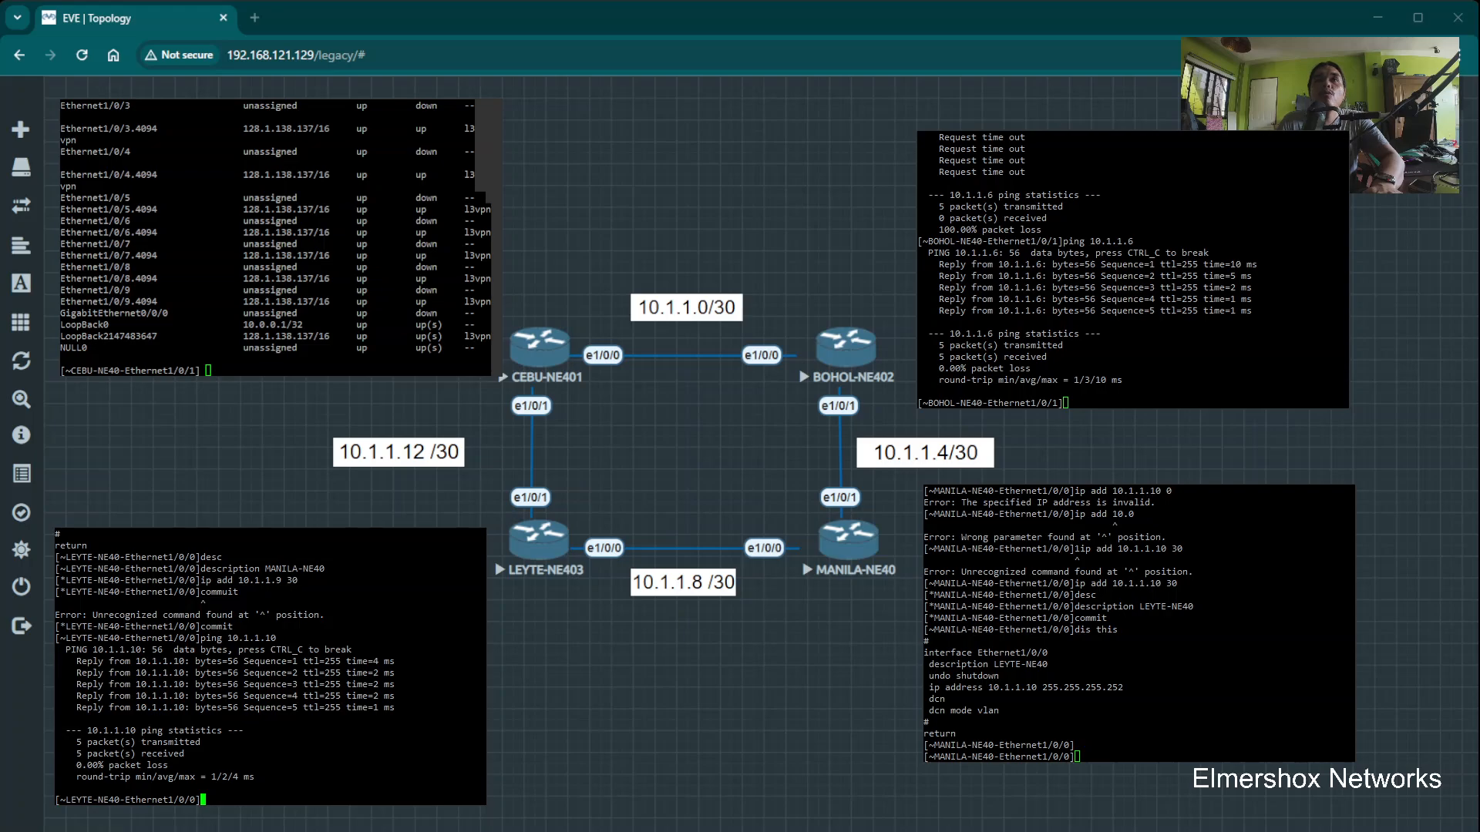
text(di)
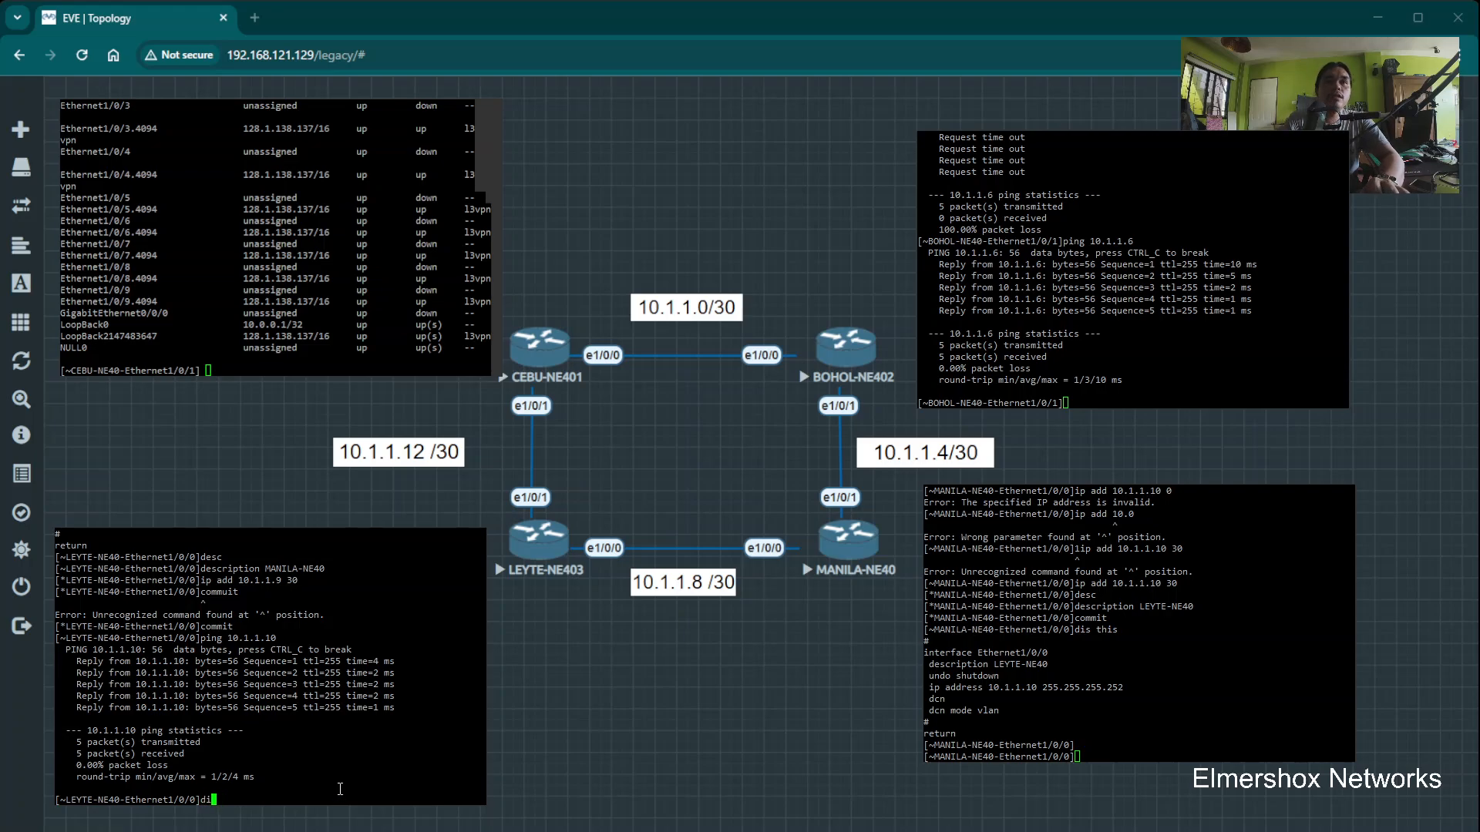
text(s ip routin)
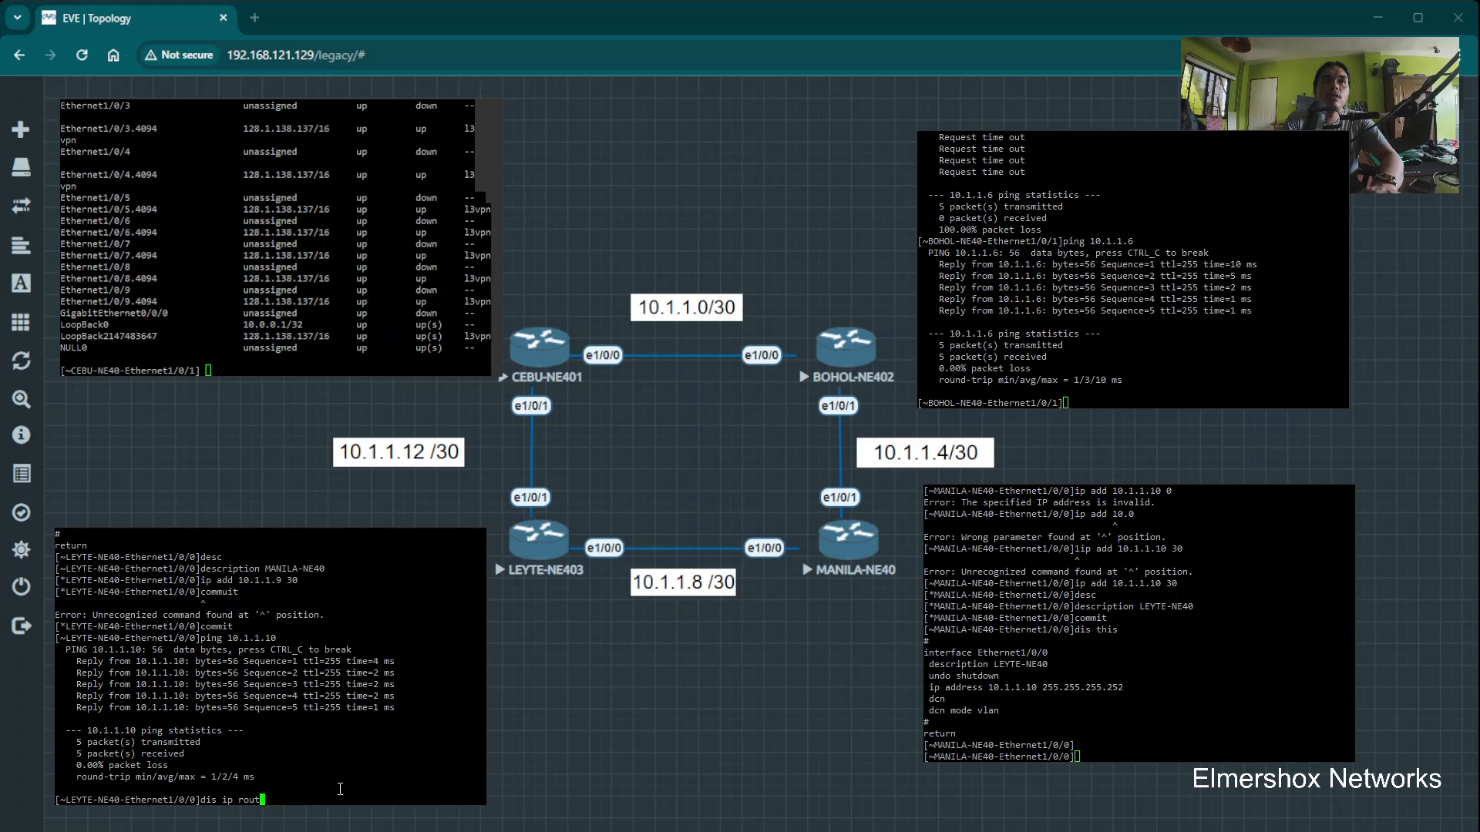
key(Tab)
key(Return)
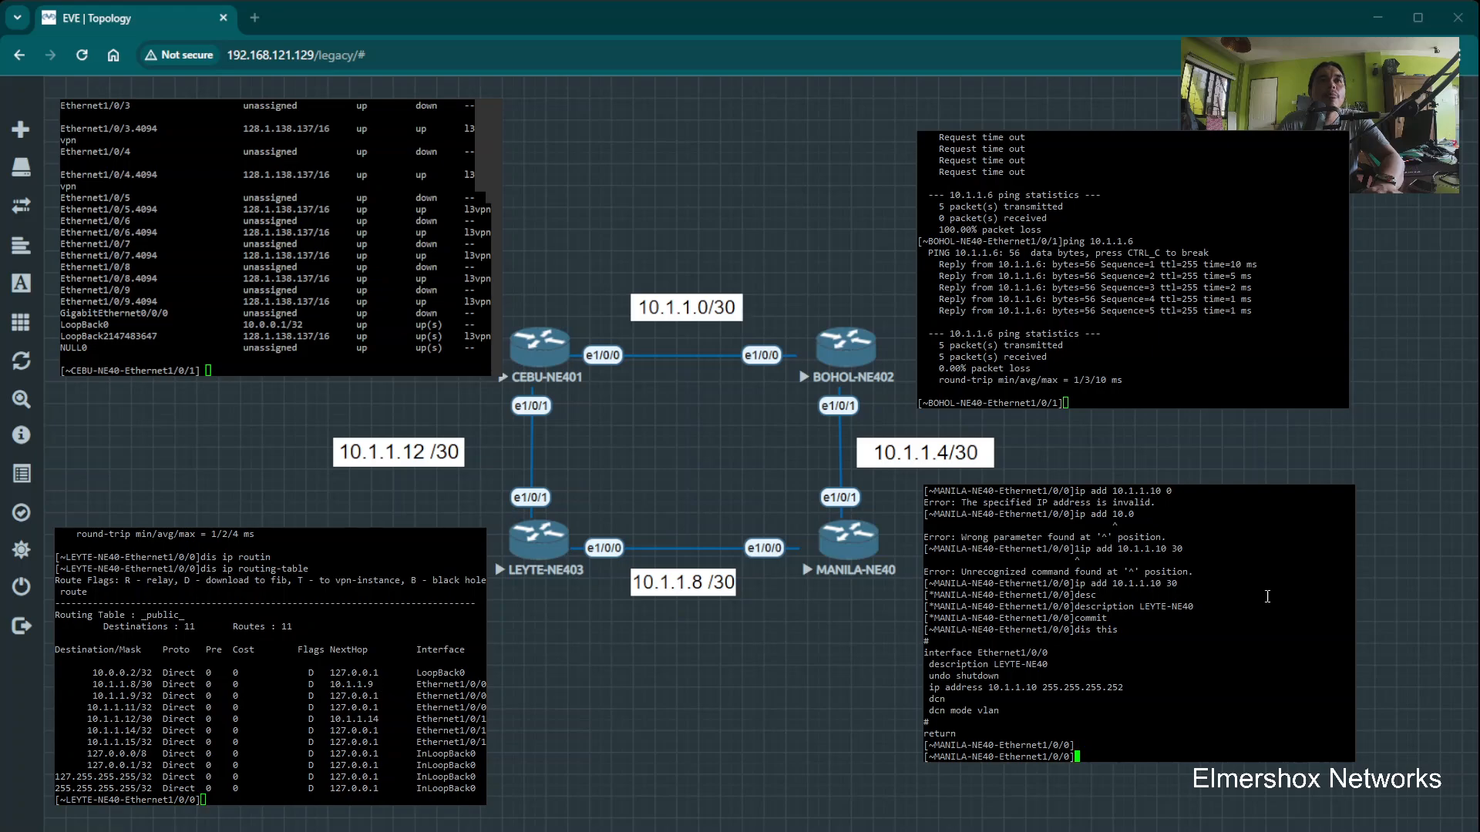
Display the IP routing table on MANILA-NE40 to check its directly connected networks
text(do)
key(Return)
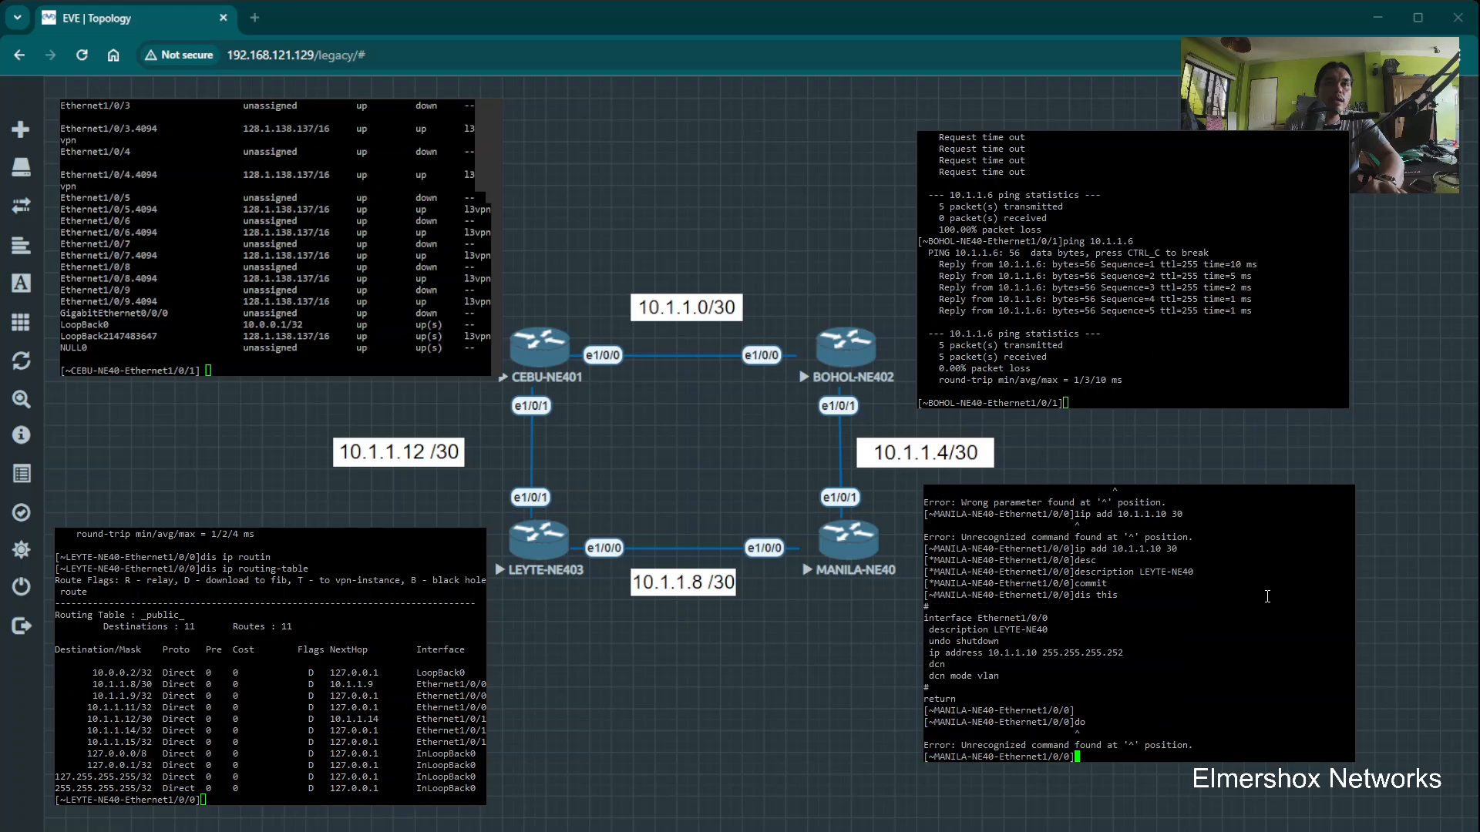
text(dis ip routing)
key(Tab)
key(Return)
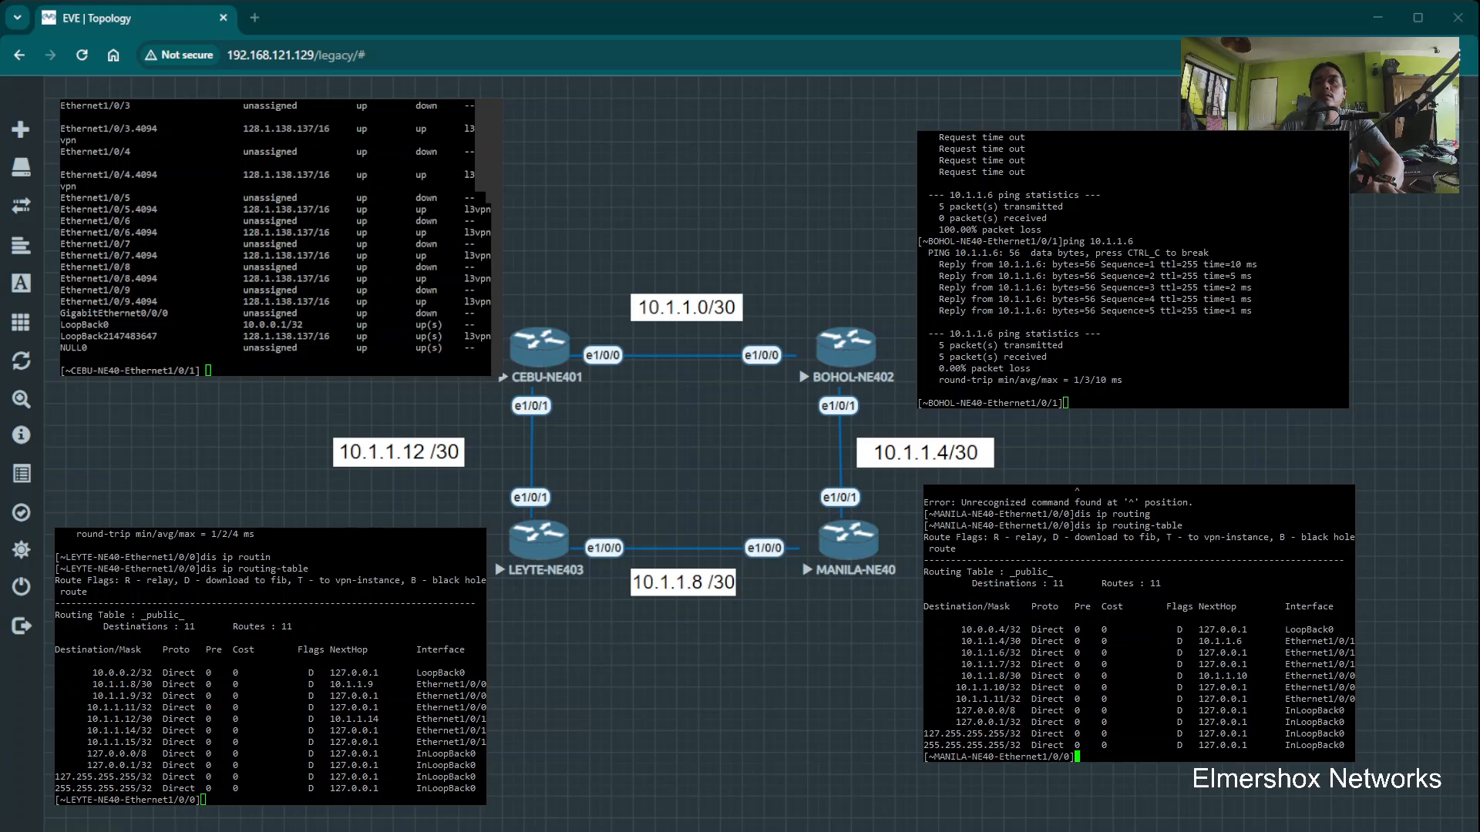
Display the IP routing table on BOHOL-NE40 to check its directly connected networks
click(1079, 283)
text(dis ip rout)
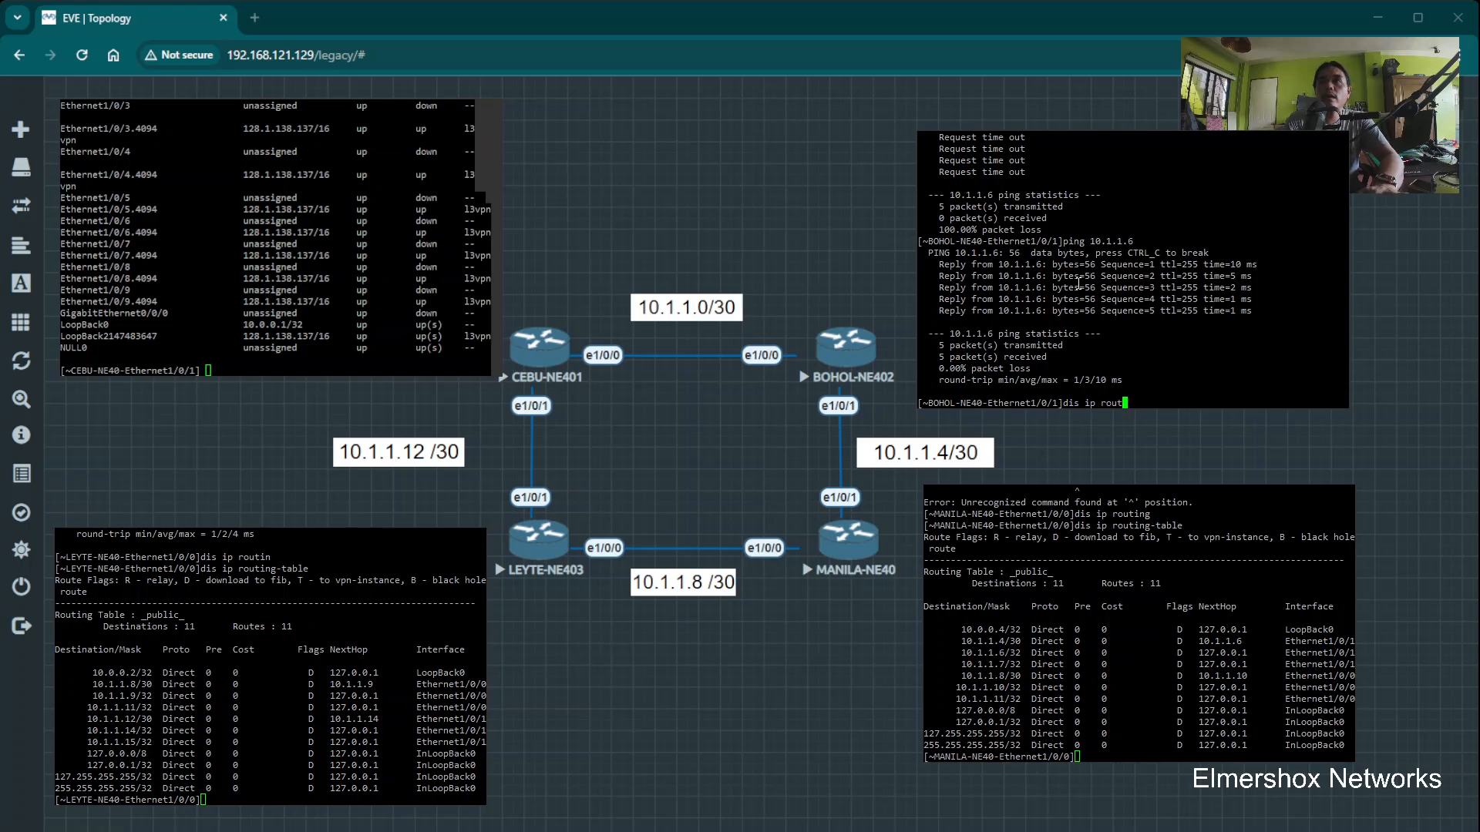
key(Tab)
key(Return)
text(dis ip)
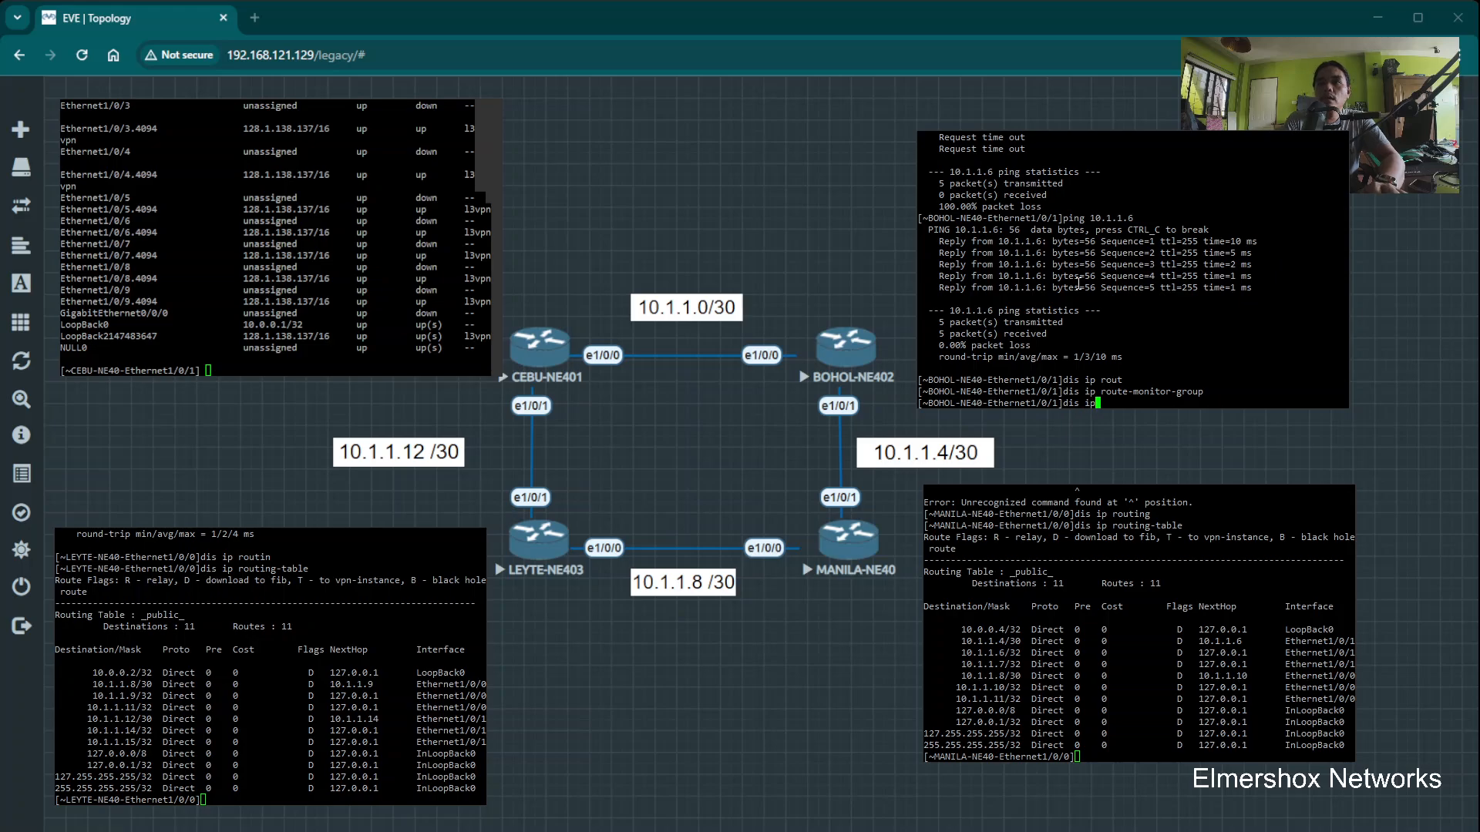
text( routing)
key(Tab)
key(Return)
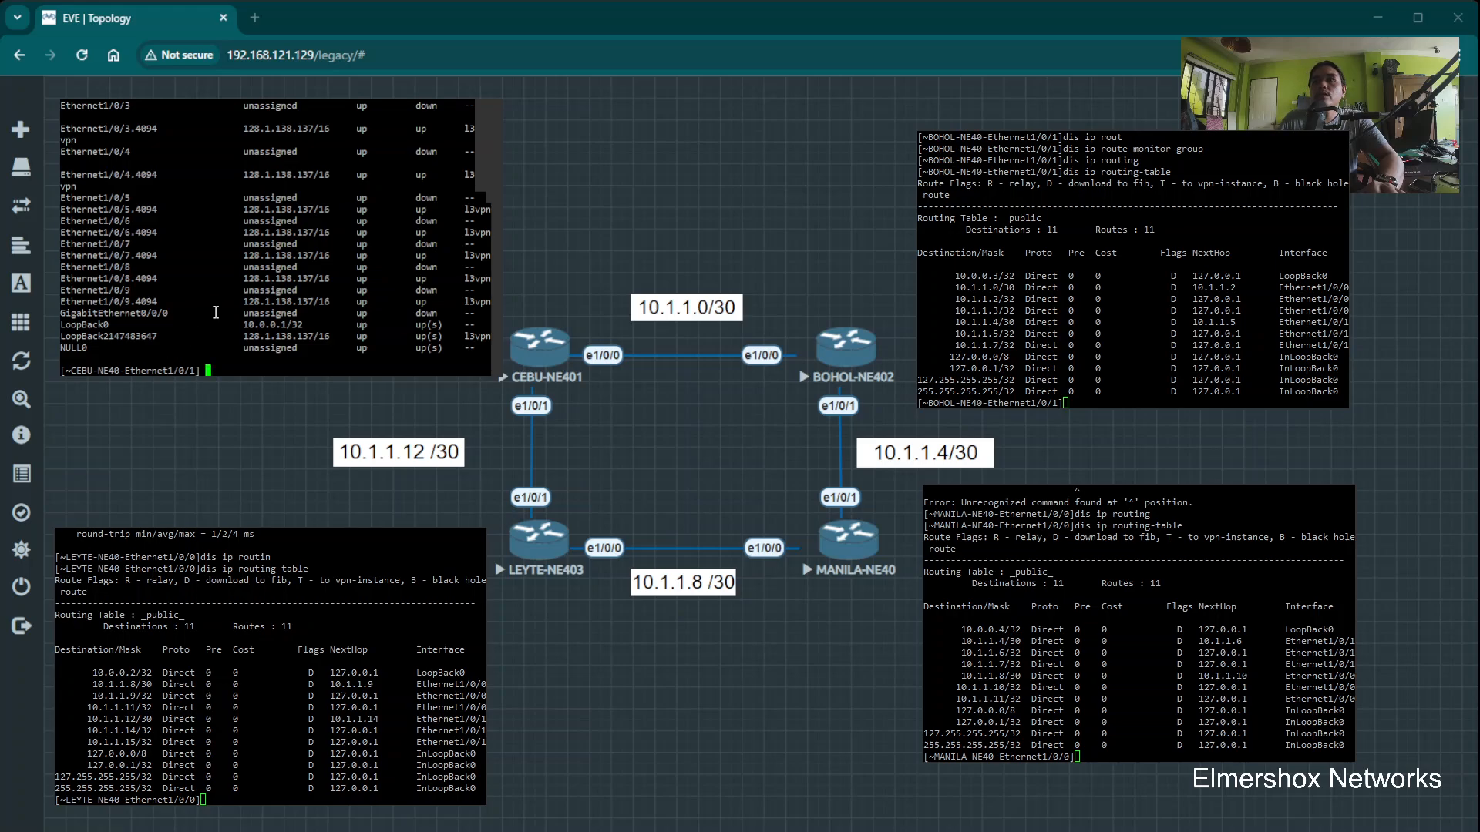
Display the IP routing table on CEBU-NE40 to check its directly connected networks
text(dis ip rout)
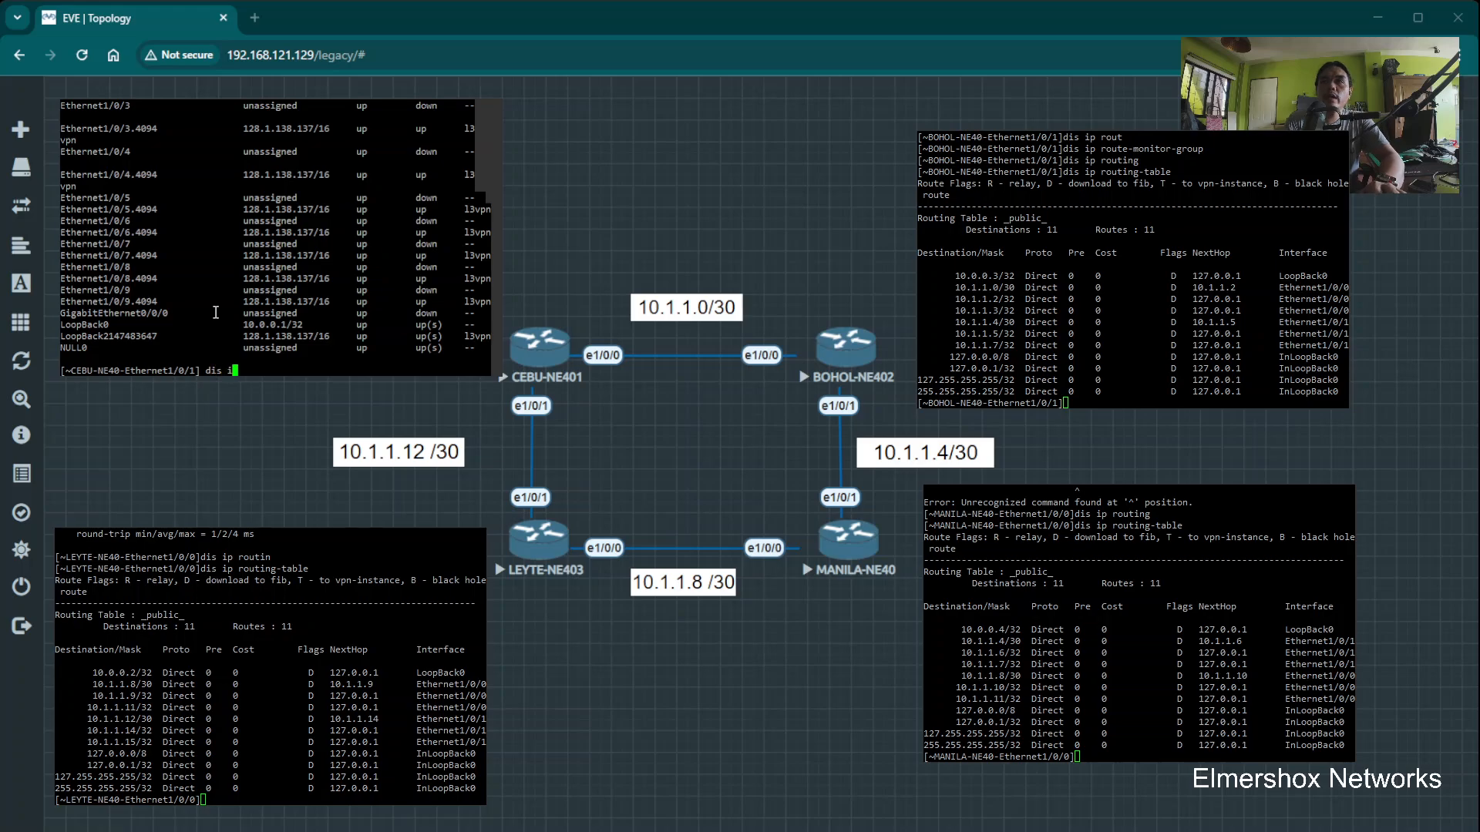
key(Tab)
key(Tab)
key(Return)
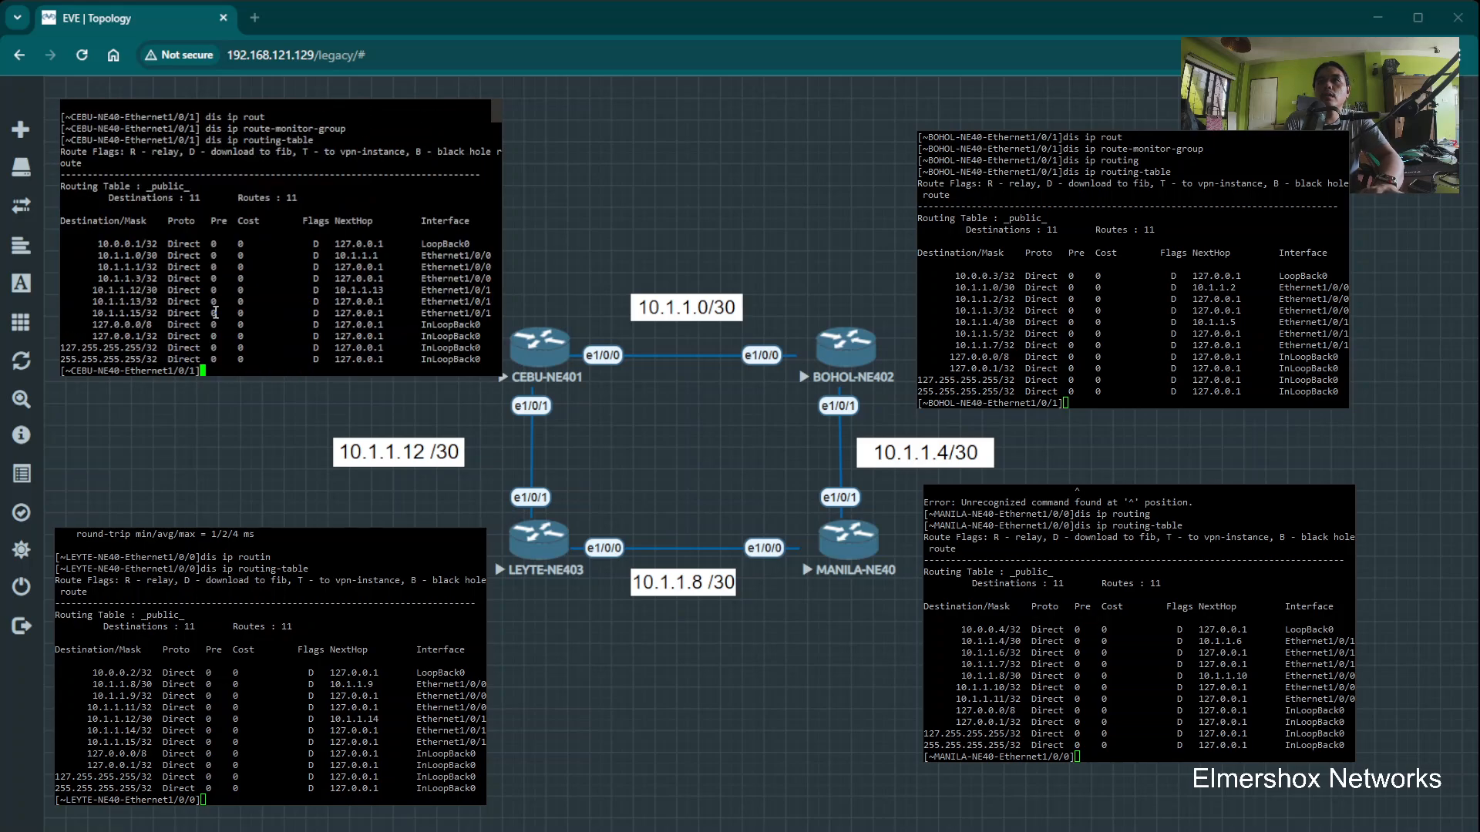